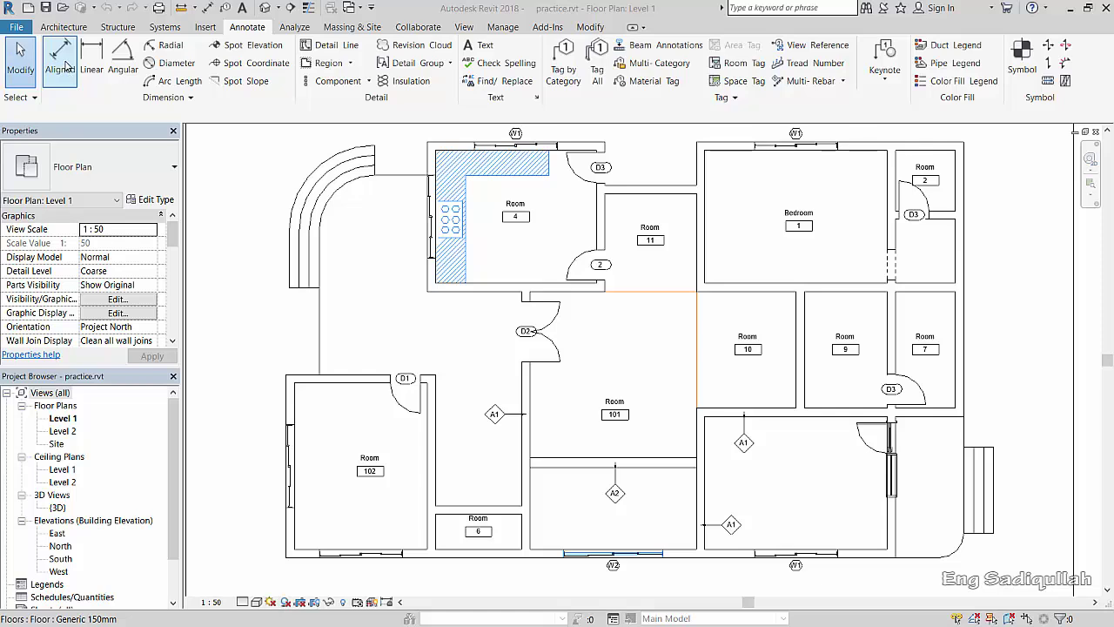
Step: Add a 3000 aligned dimension across Room 11, from its left wall to the Bedroom wall
click(60, 63)
scroll(634, 299, up, 2)
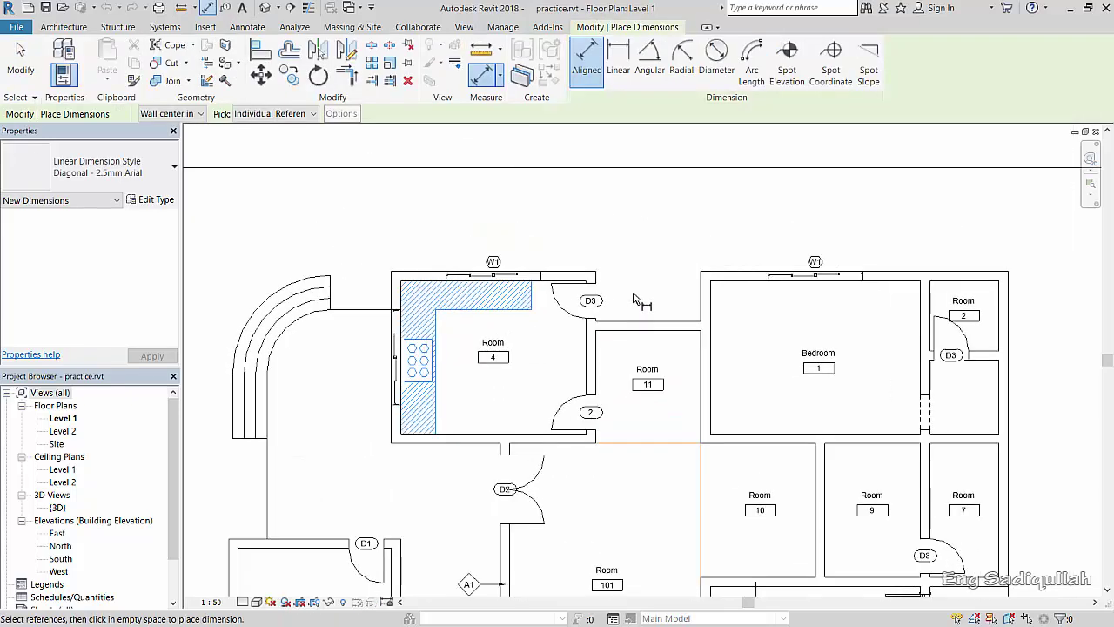
scroll(634, 299, up, 1)
scroll(671, 288, up, 1)
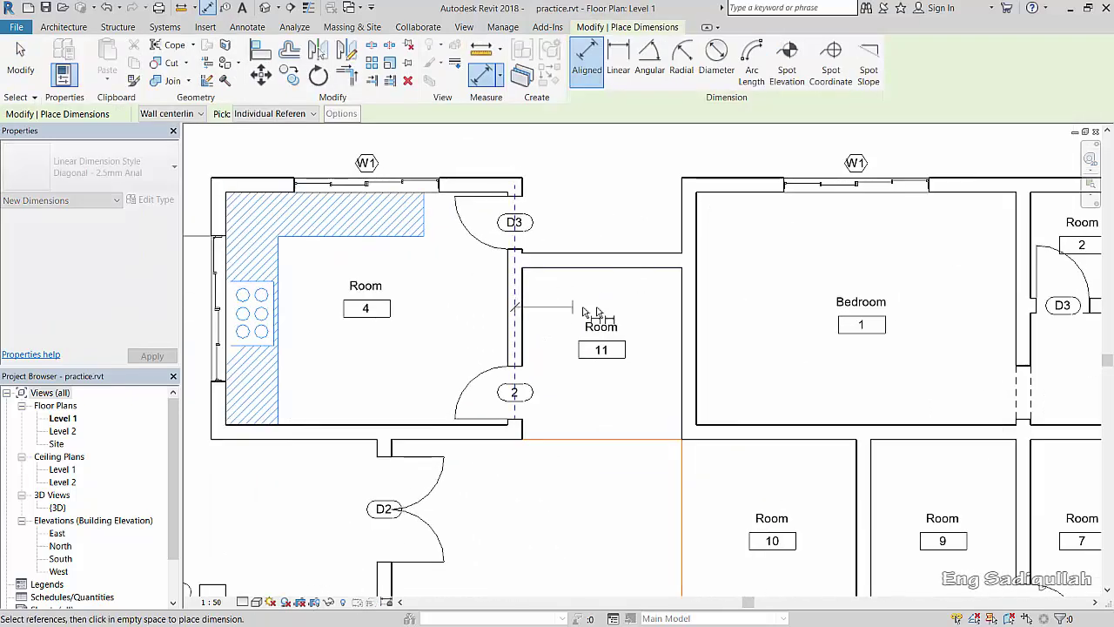
click(696, 308)
click(641, 291)
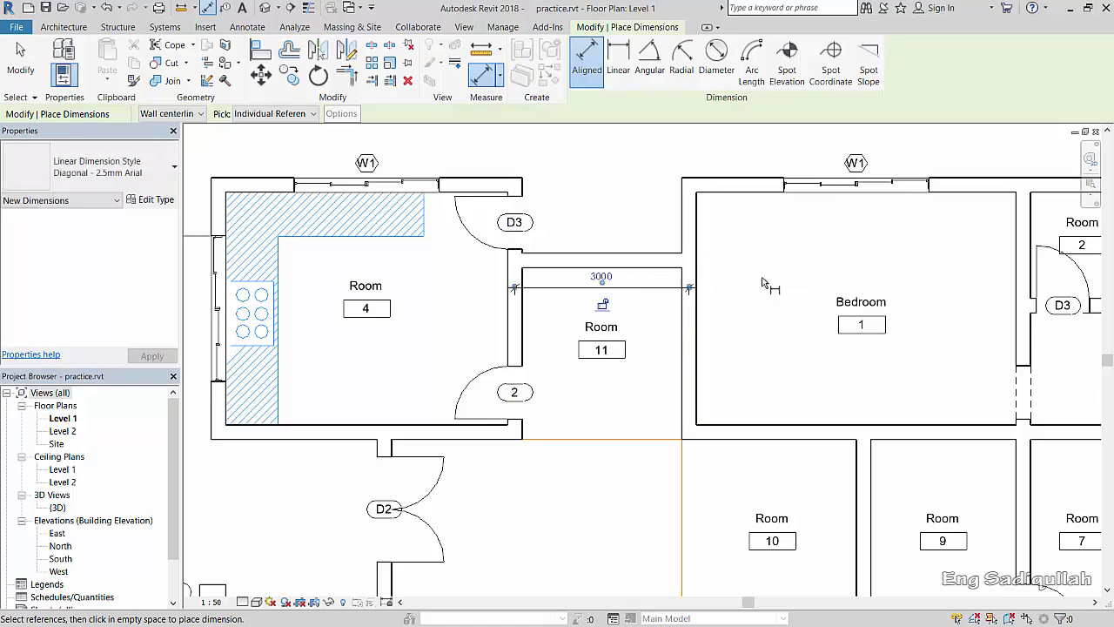
middle_drag(754, 284, 648, 299)
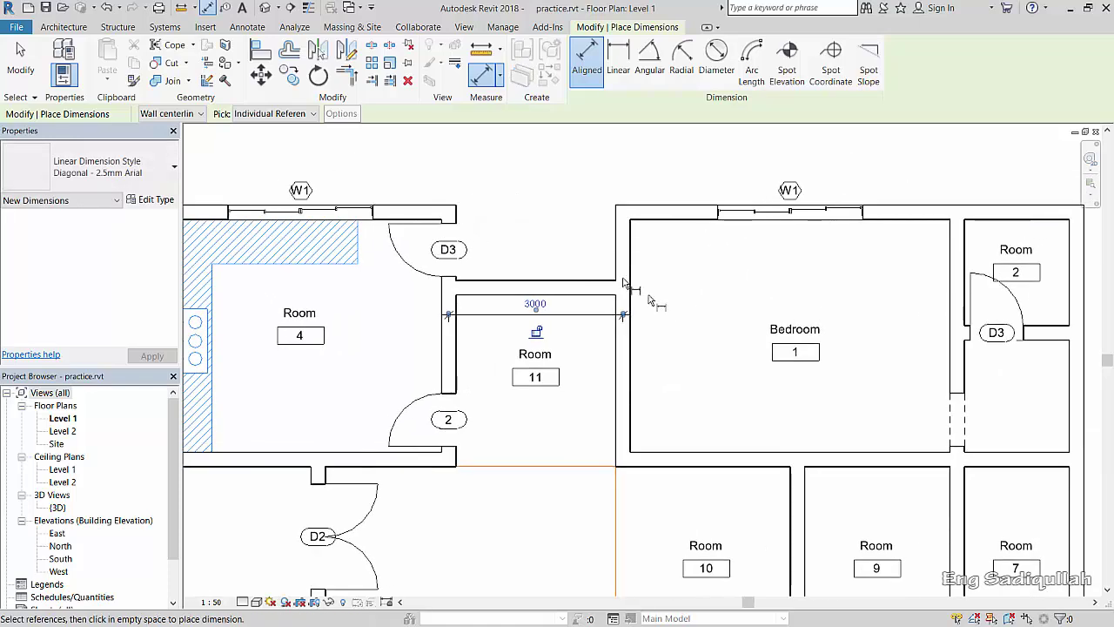
click(247, 27)
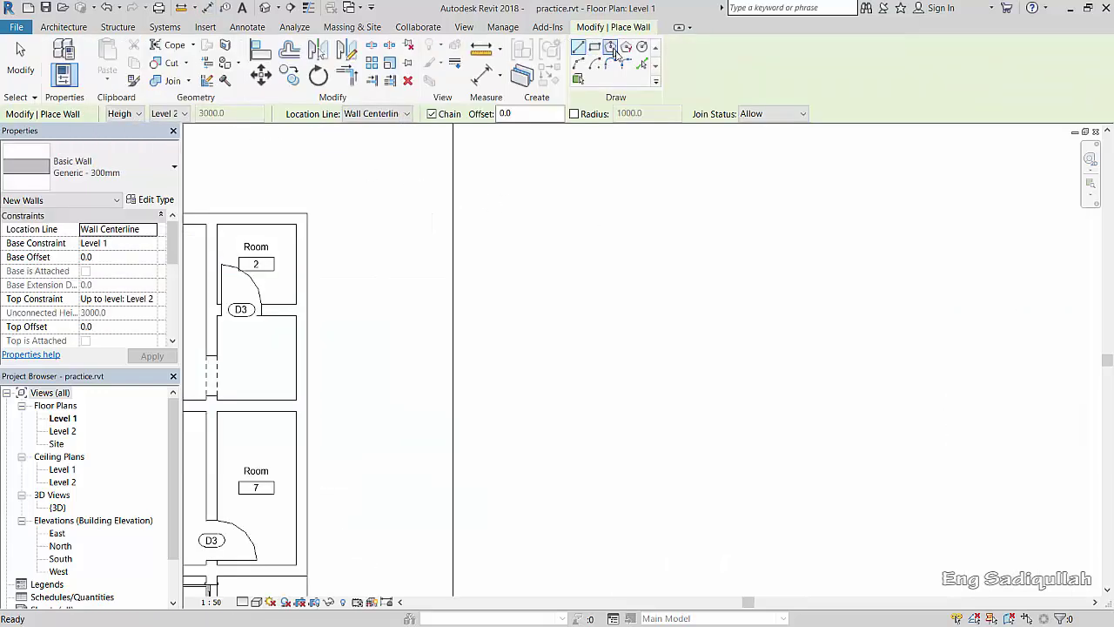
Step: Draw a six-sided Generic - 300mm polygon wall on the plan
click(735, 328)
click(878, 451)
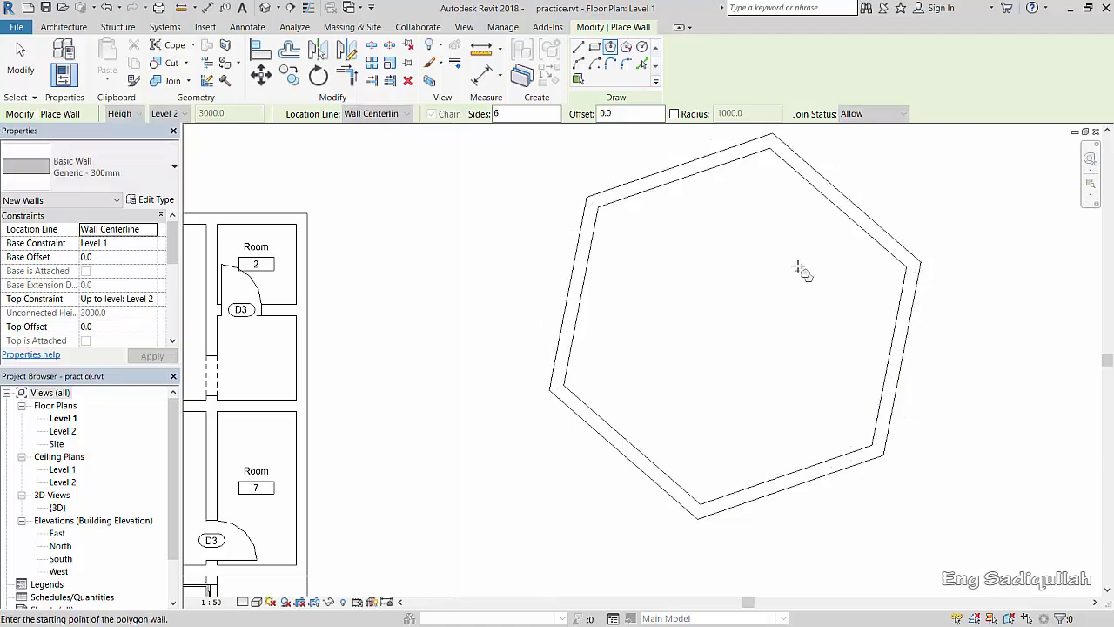
key(Escape)
key(Escape)
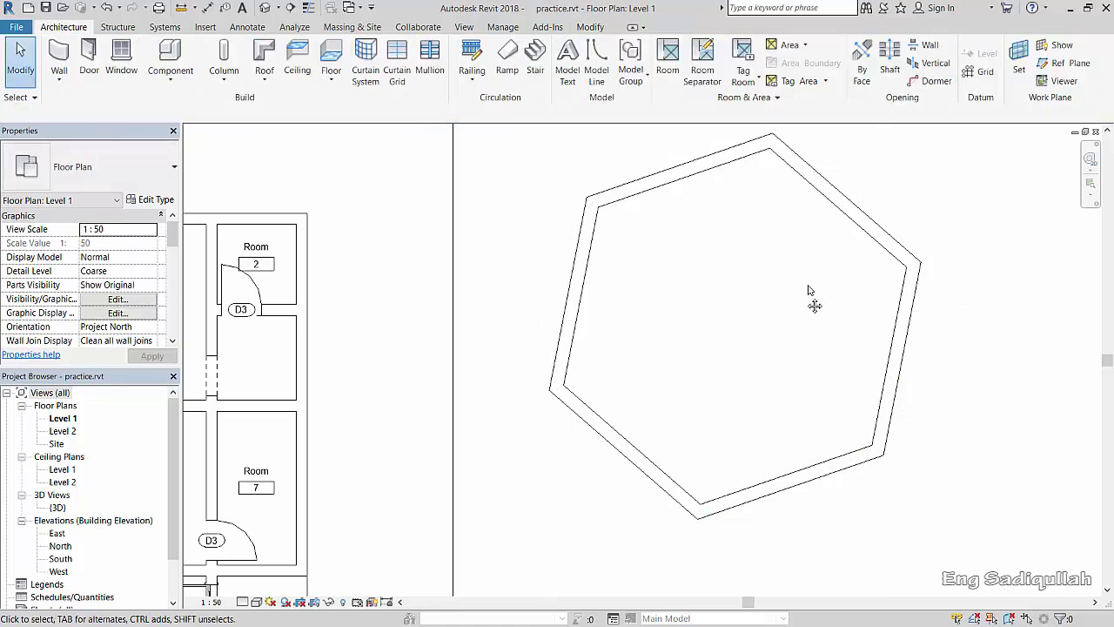
middle_drag(650, 196, 640, 237)
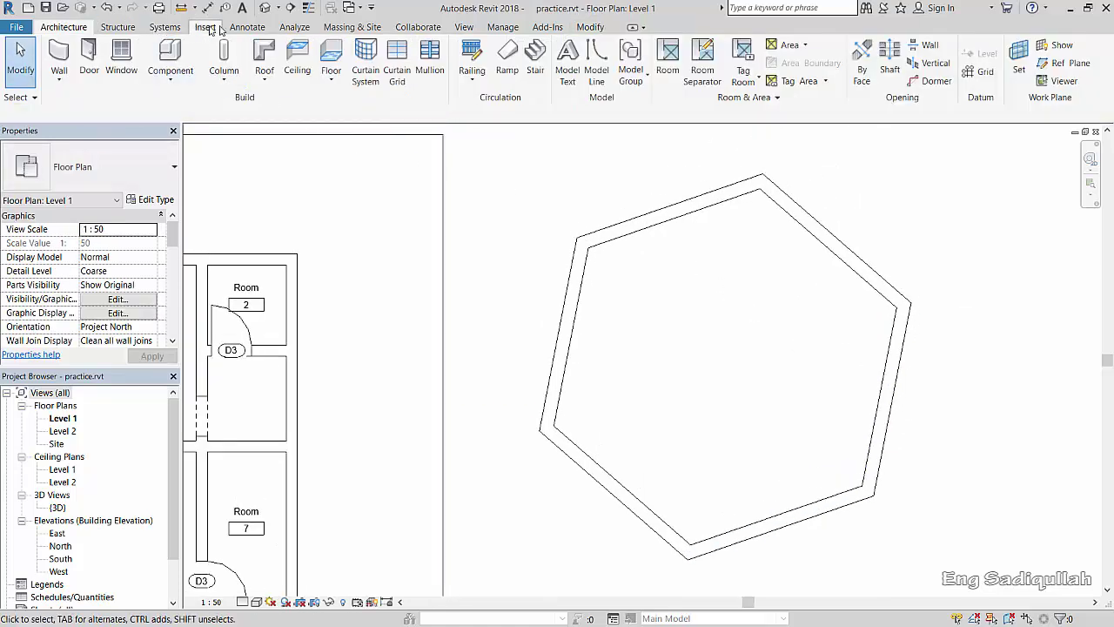
Step: Dimension the hexagon's top-to-bottom walls with a 7448 aligned dimension
click(247, 27)
click(63, 54)
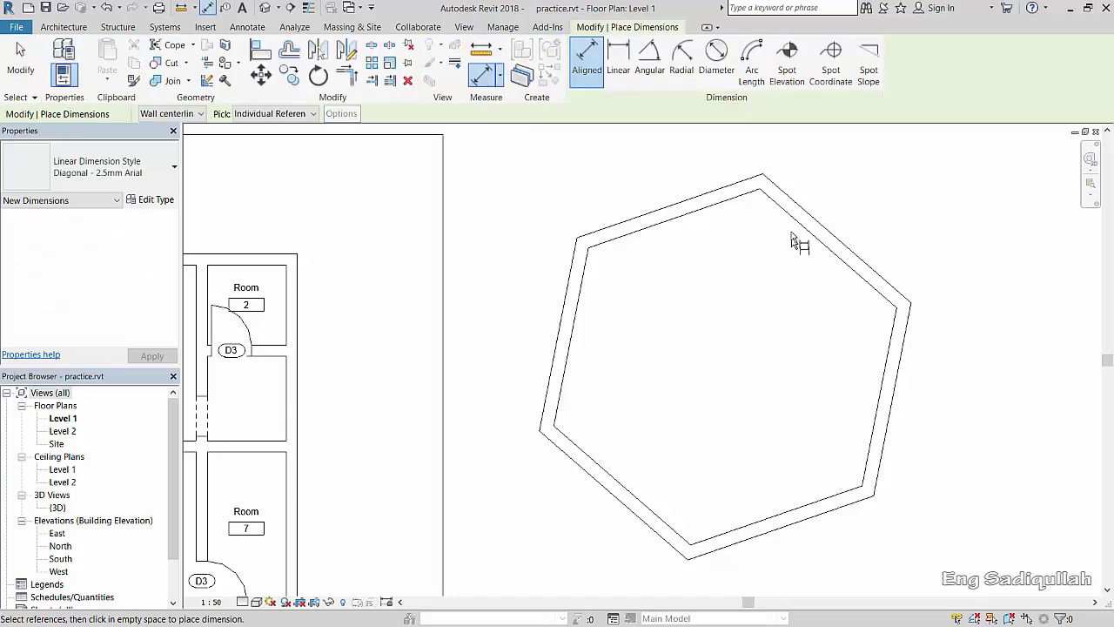
click(746, 194)
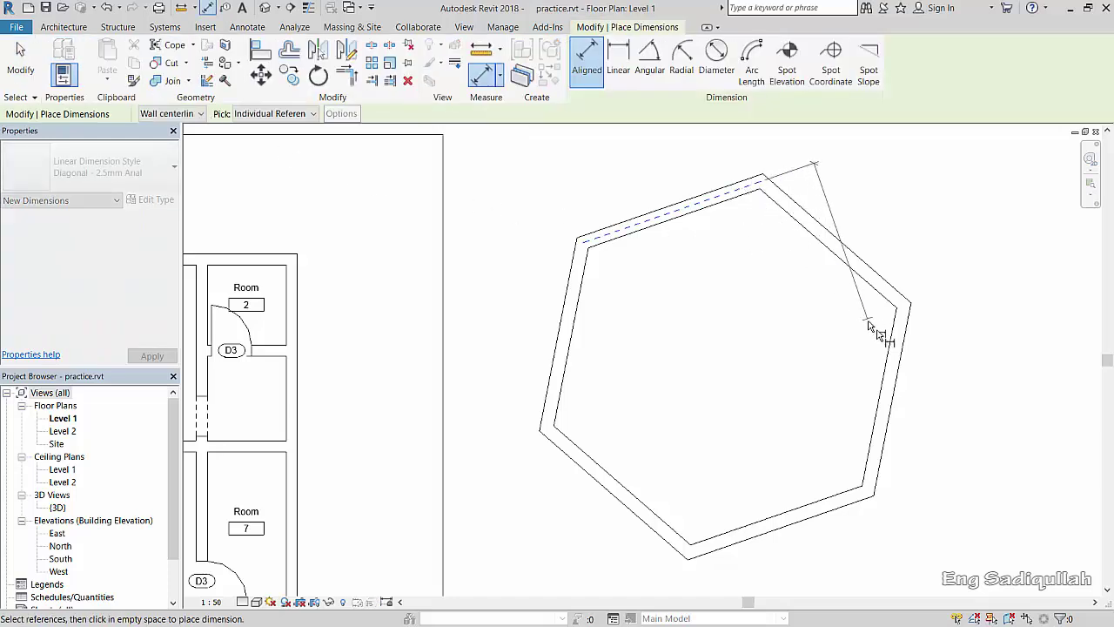
click(820, 510)
click(727, 366)
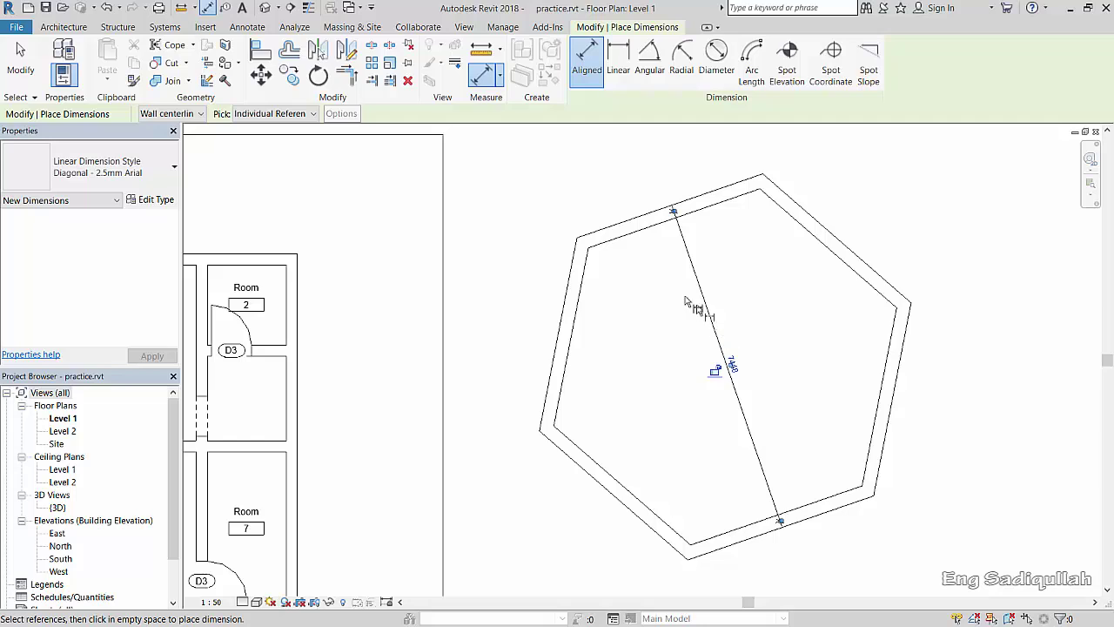
click(247, 27)
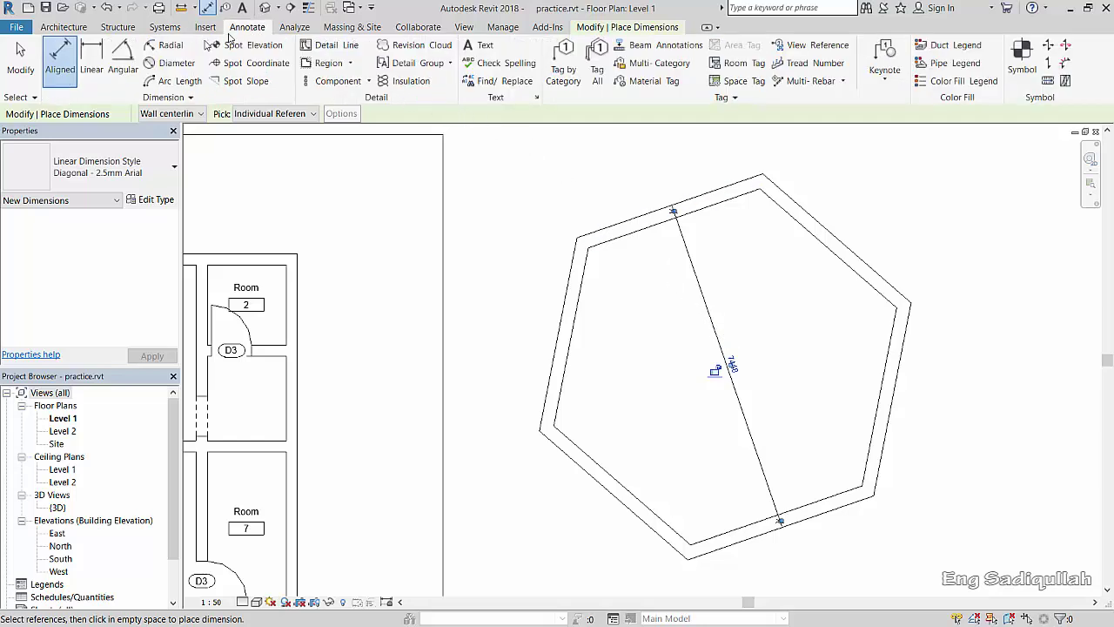
click(91, 59)
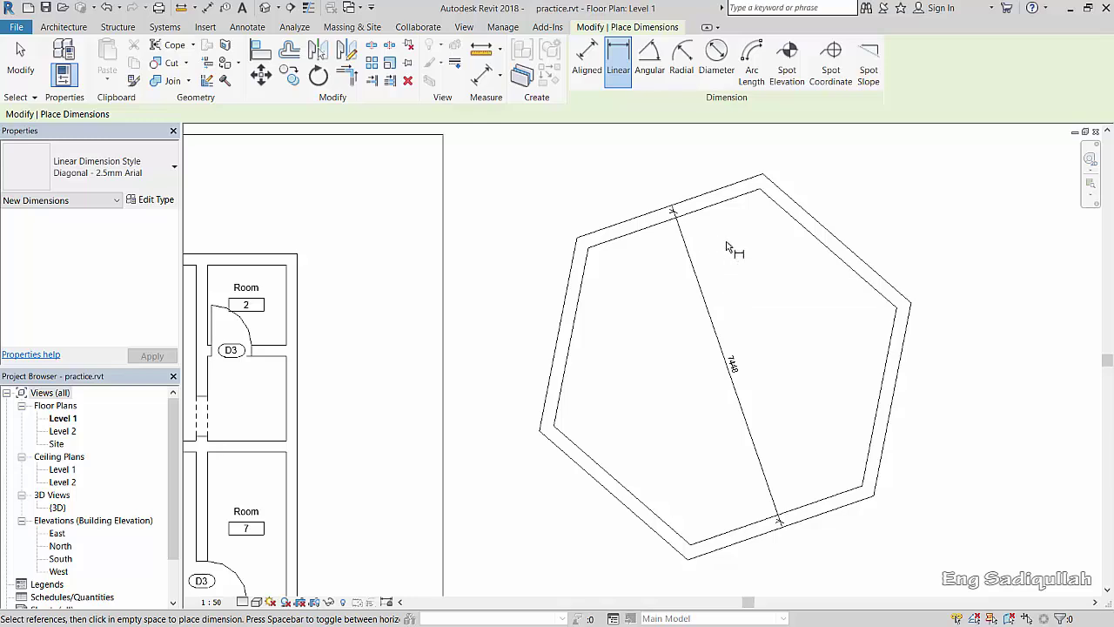
Step: Place a 7098 vertical linear dimension to the right of the hexagon, from its top corner to its lower-right corner
click(764, 177)
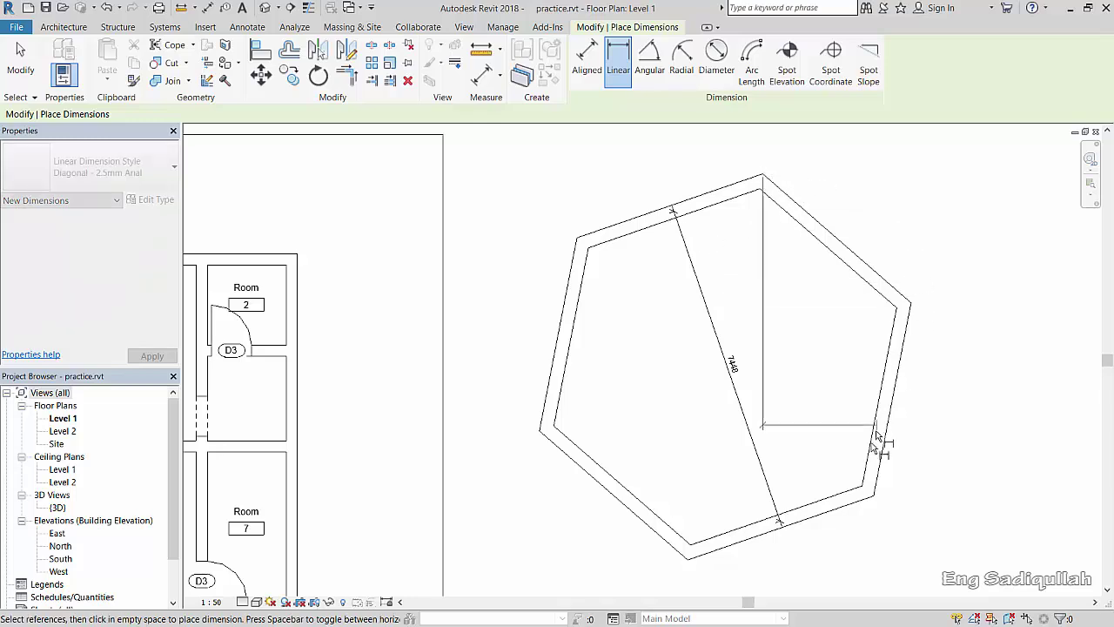
click(864, 489)
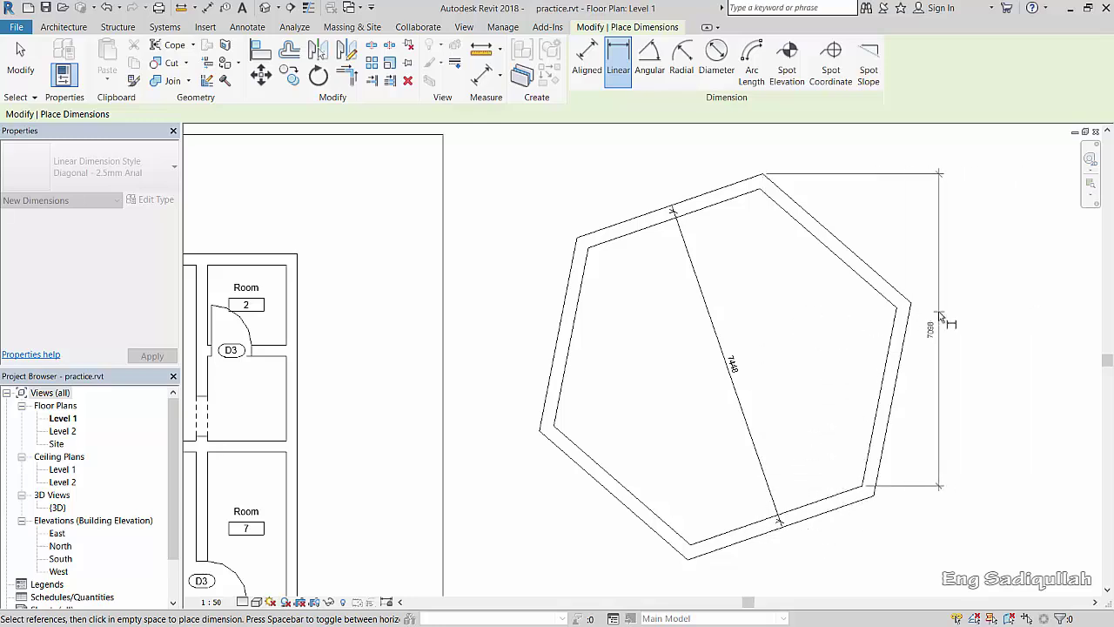
click(940, 329)
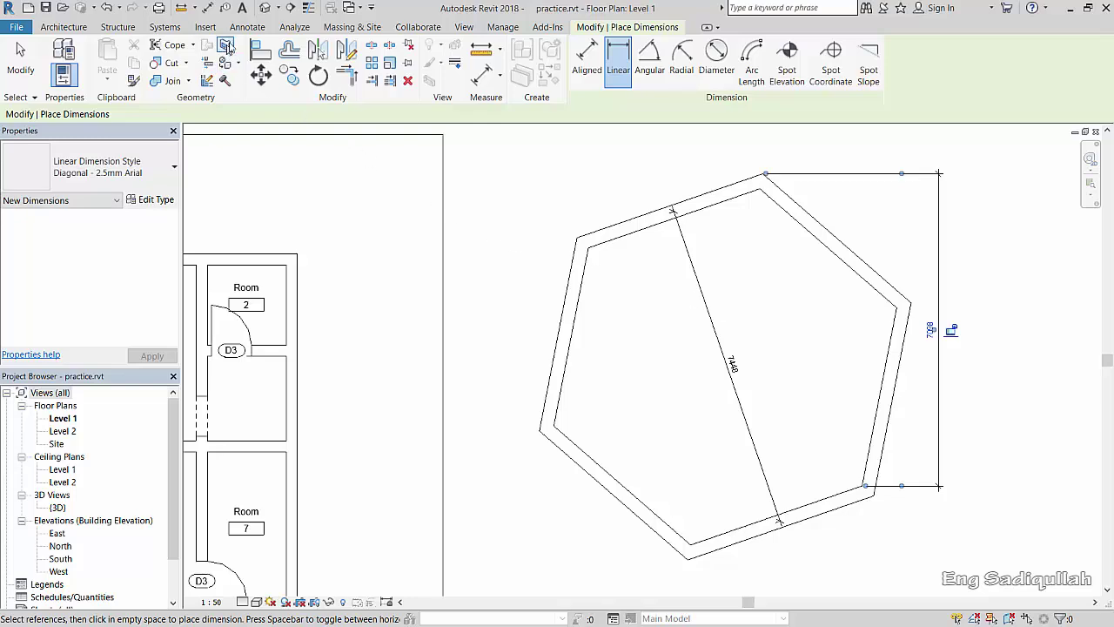
click(247, 27)
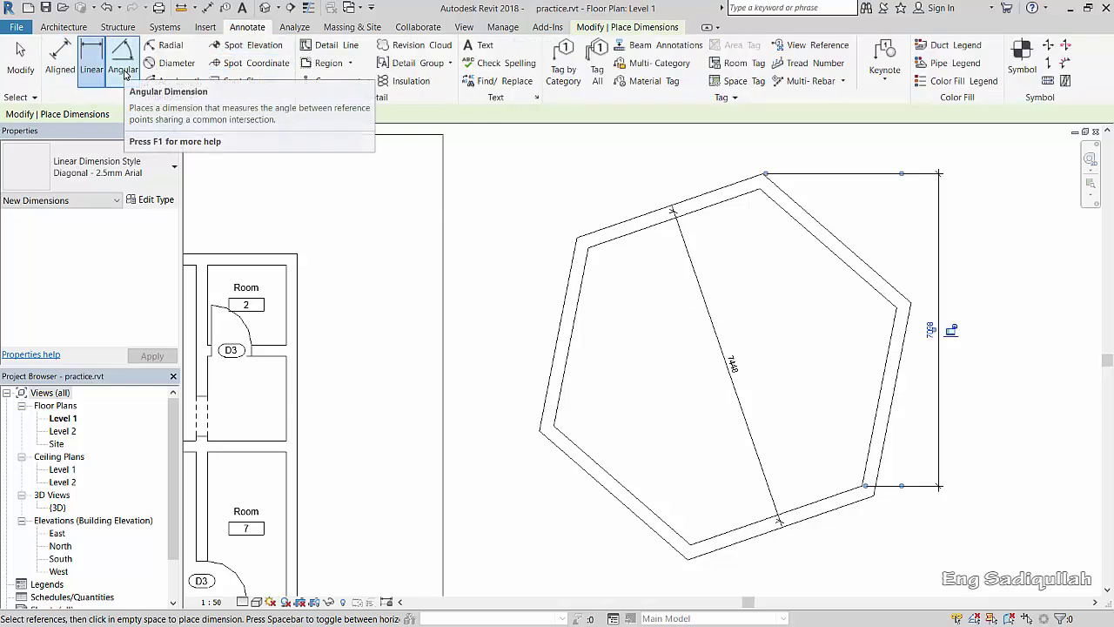
Step: Mark the 120° angle between the hexagon's upper-left and lower-left walls with an angular dimension
click(123, 61)
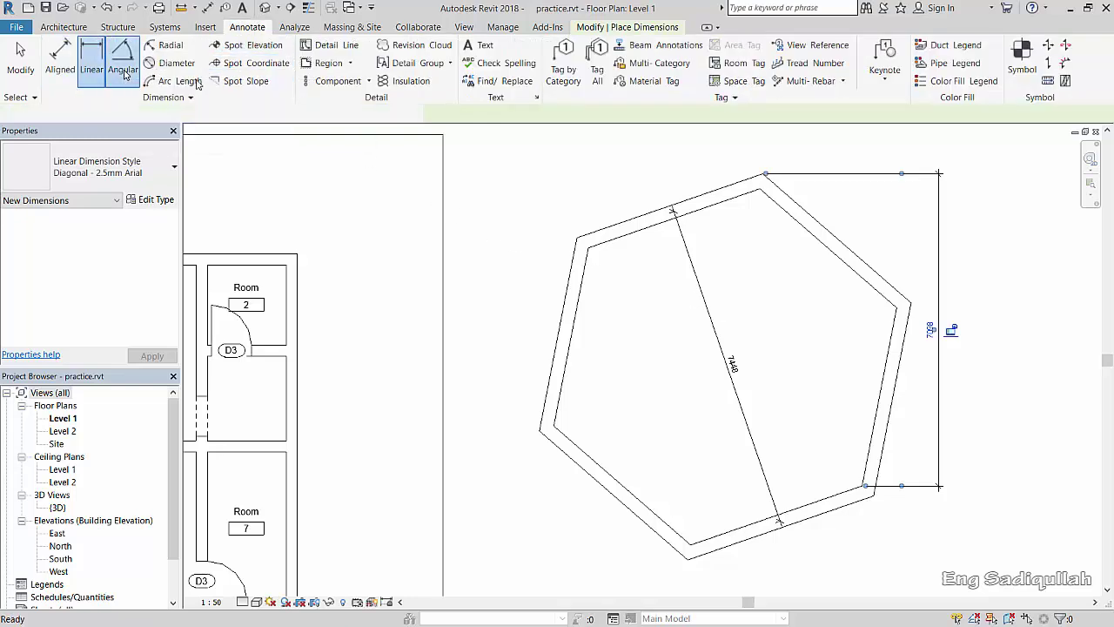
click(567, 346)
click(588, 459)
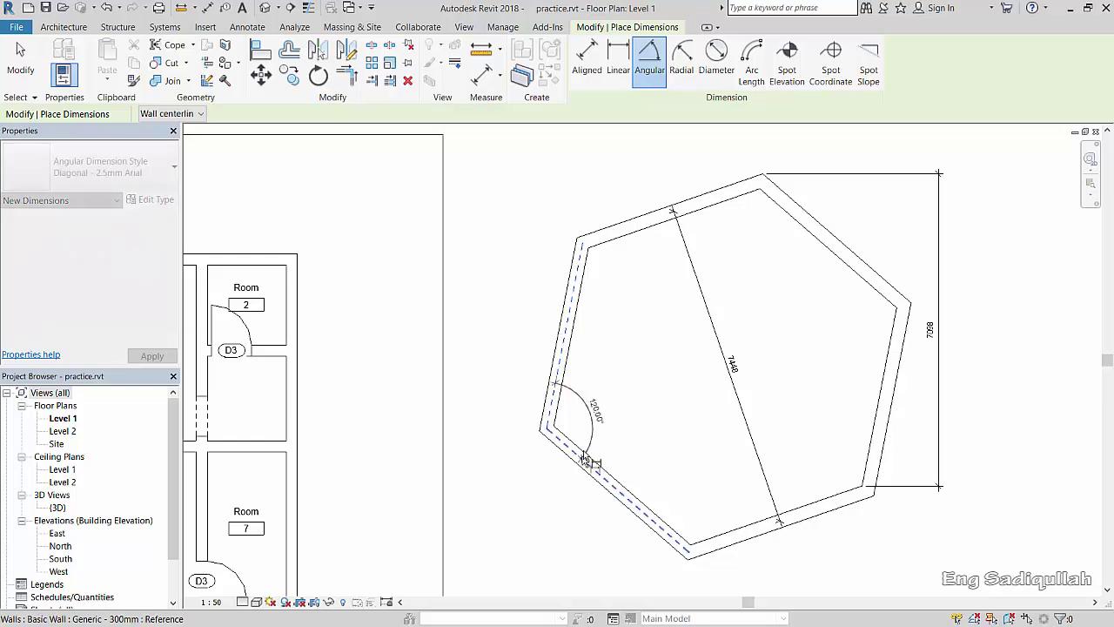
click(590, 412)
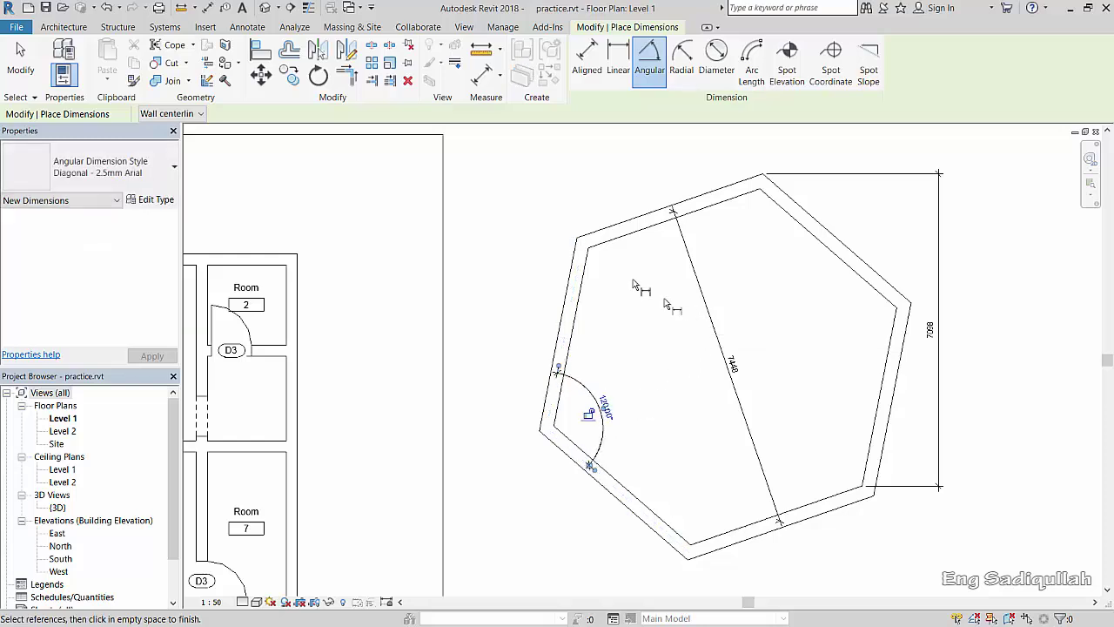
click(256, 32)
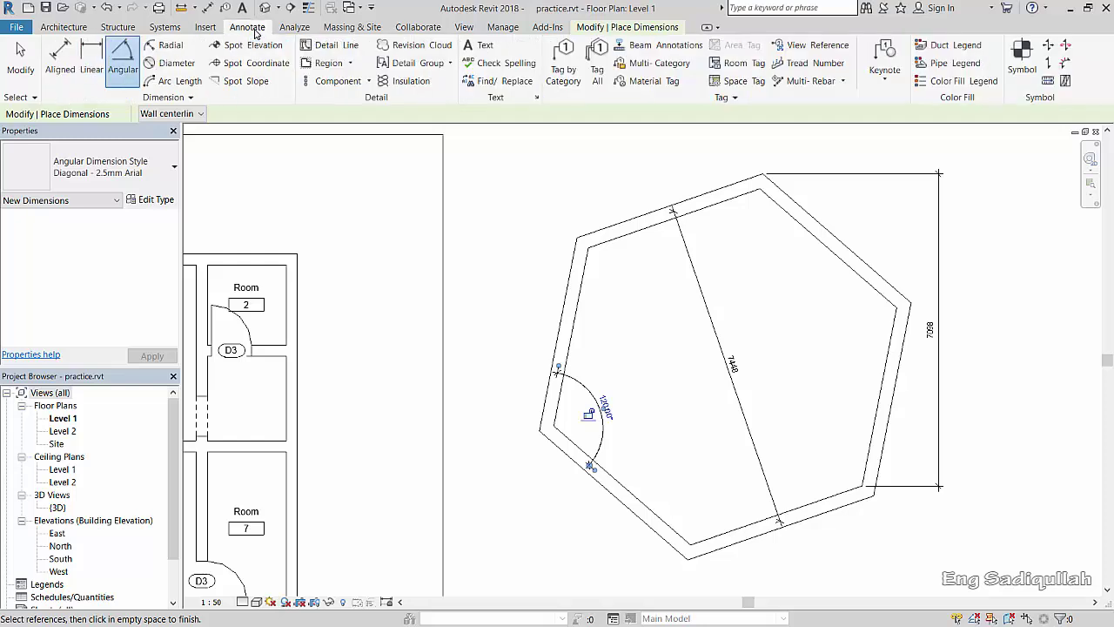
click(171, 46)
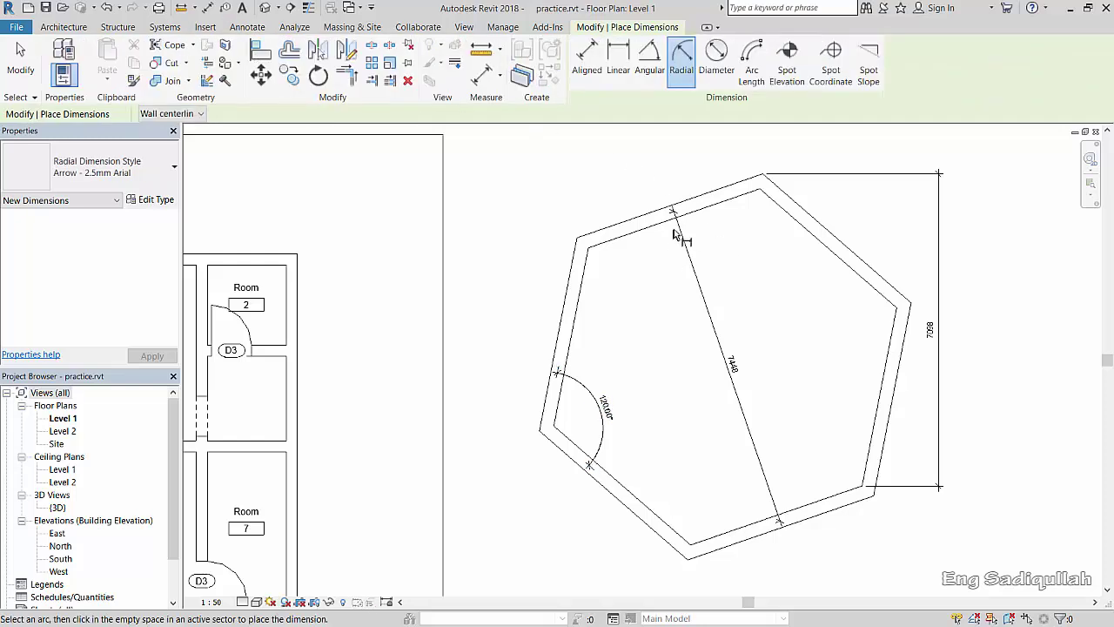
key(Escape)
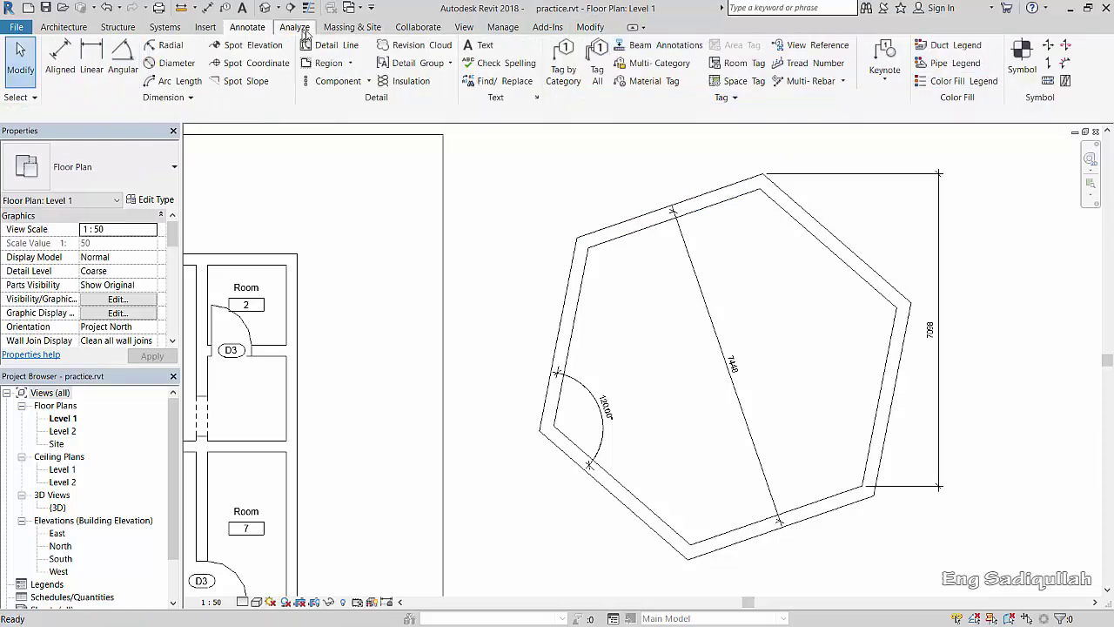
click(63, 27)
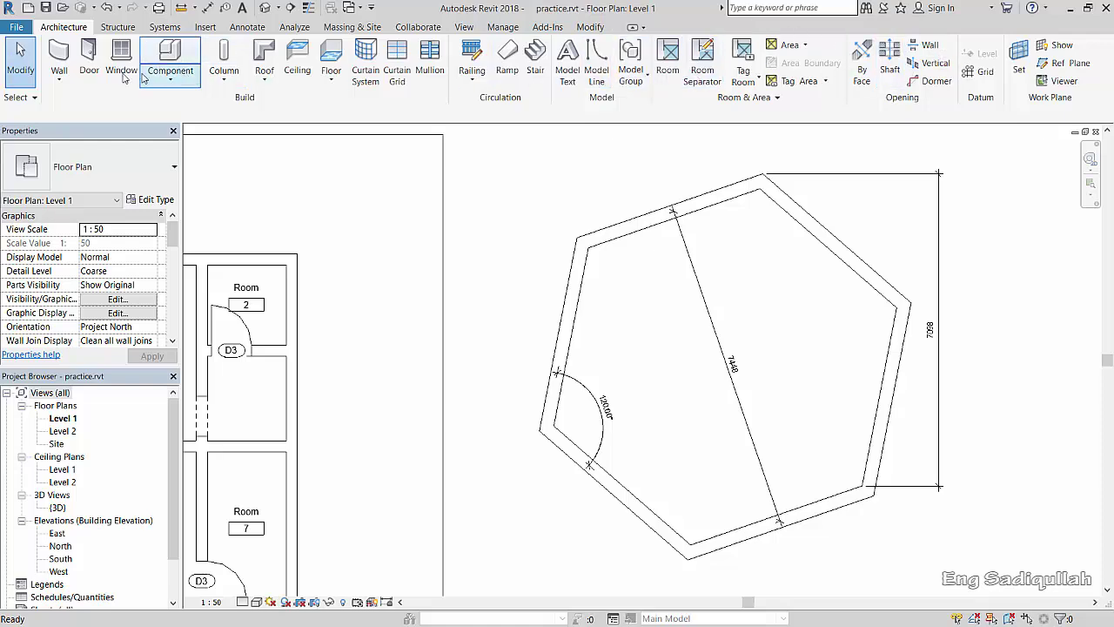
Step: Draw a circular Generic - 300mm wall beside the hexagon
click(58, 57)
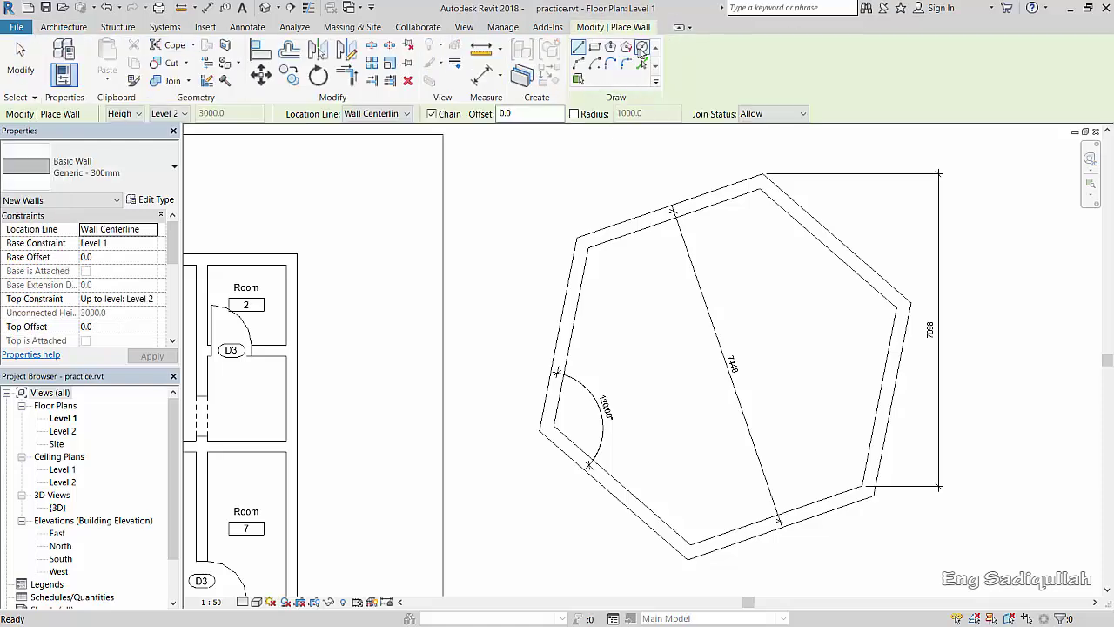
click(642, 48)
middle_drag(797, 224, 380, 273)
click(724, 307)
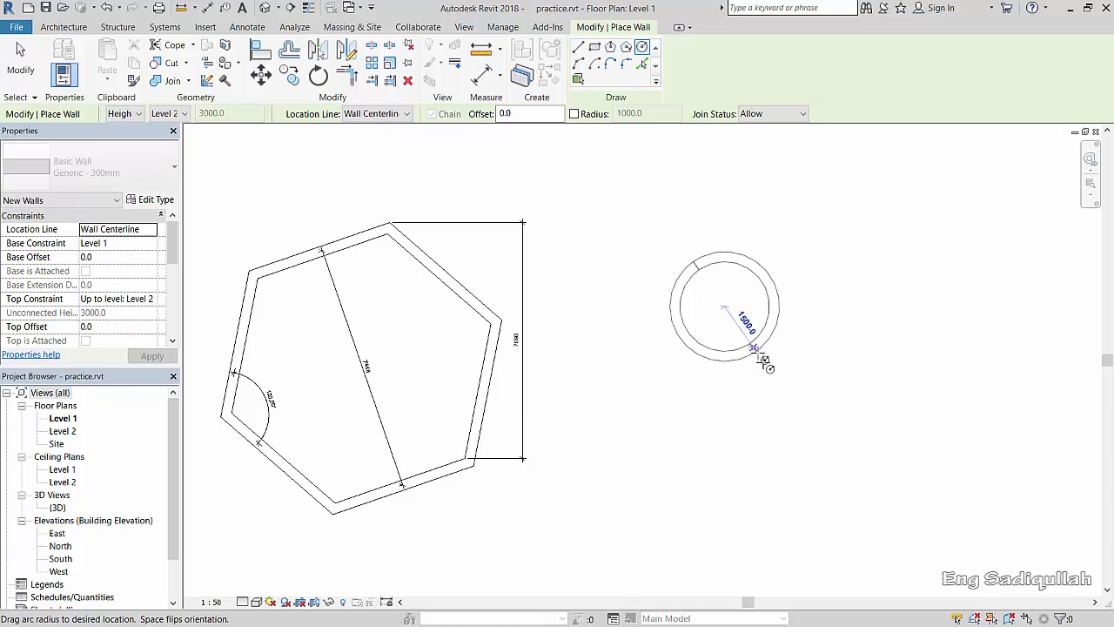
click(800, 405)
key(Escape)
key(Escape)
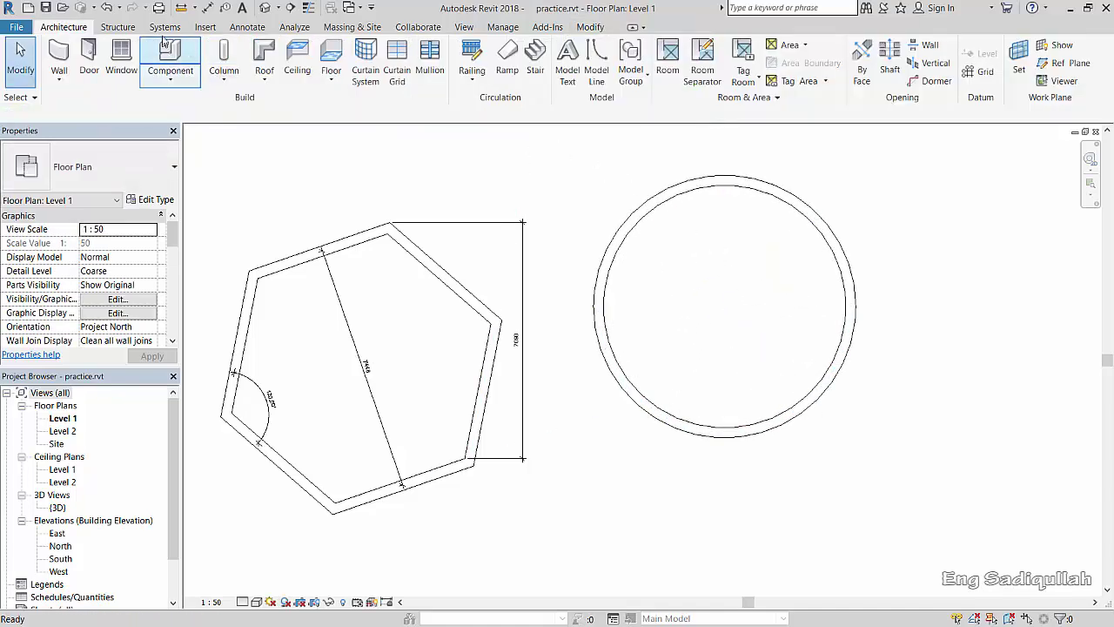
Step: Add a 3800 radius dimension inside the circular wall
click(248, 27)
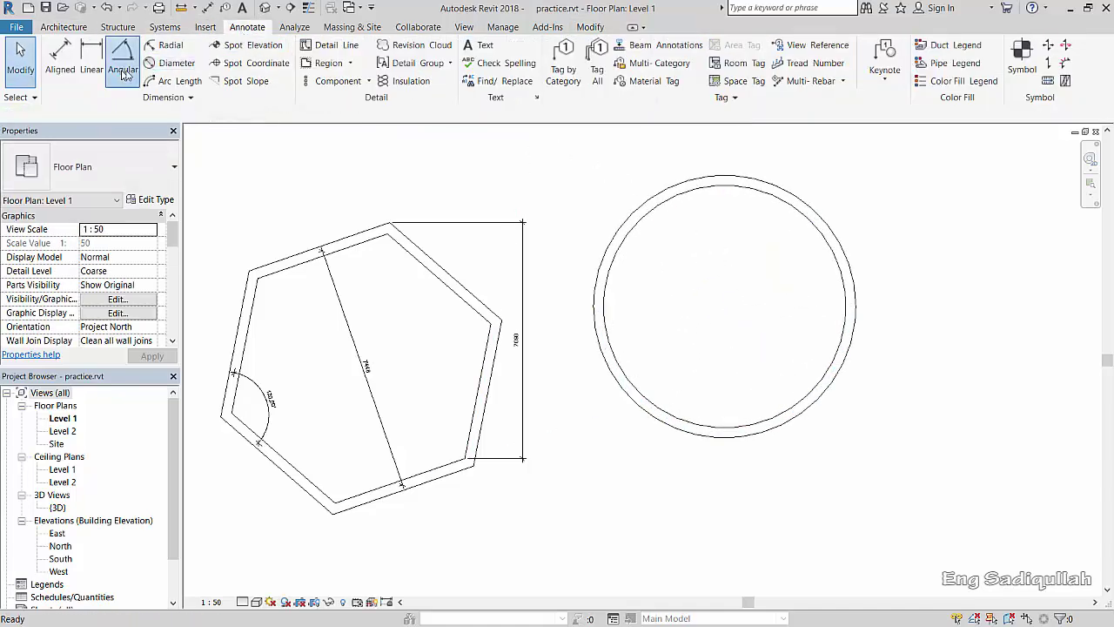
click(165, 45)
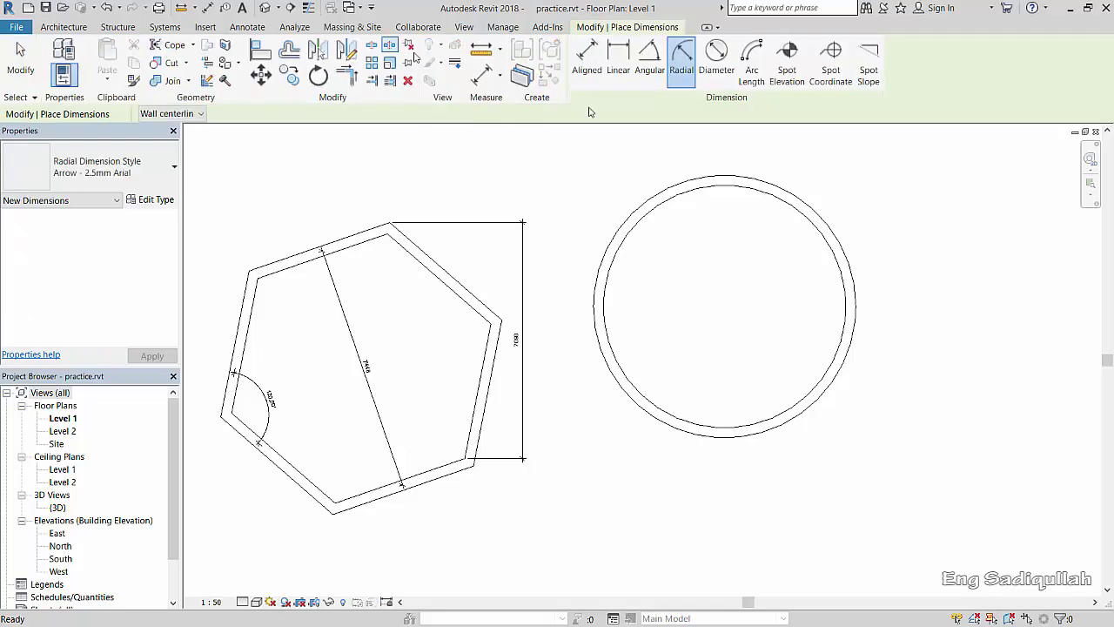
click(706, 187)
click(822, 187)
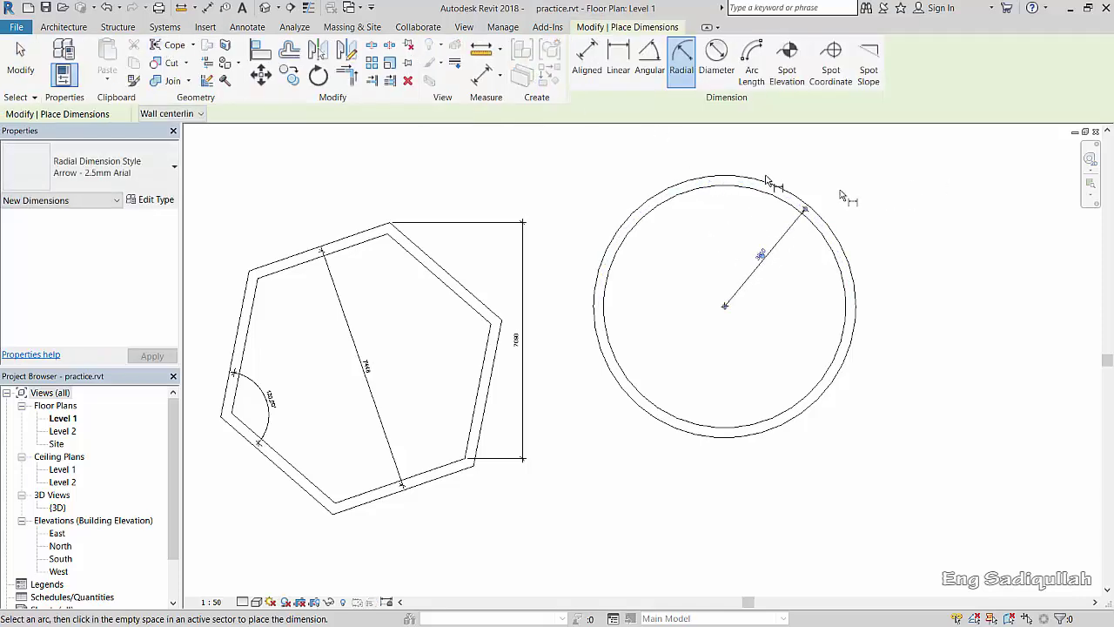
Step: Add a ø 7600 diameter dimension across the circular wall
click(247, 27)
click(171, 62)
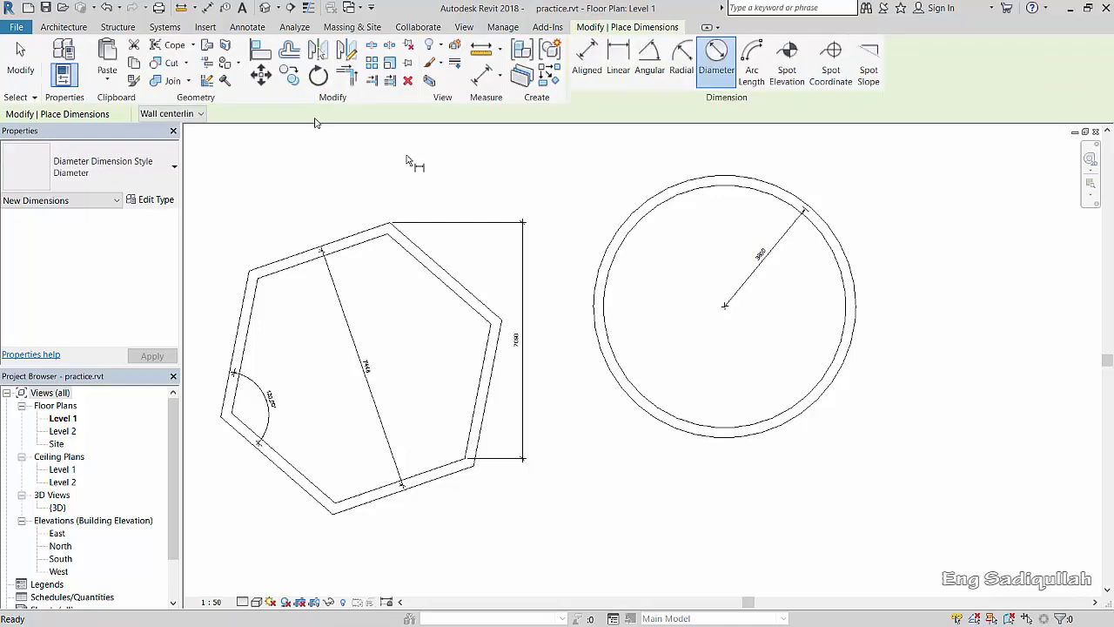
click(850, 338)
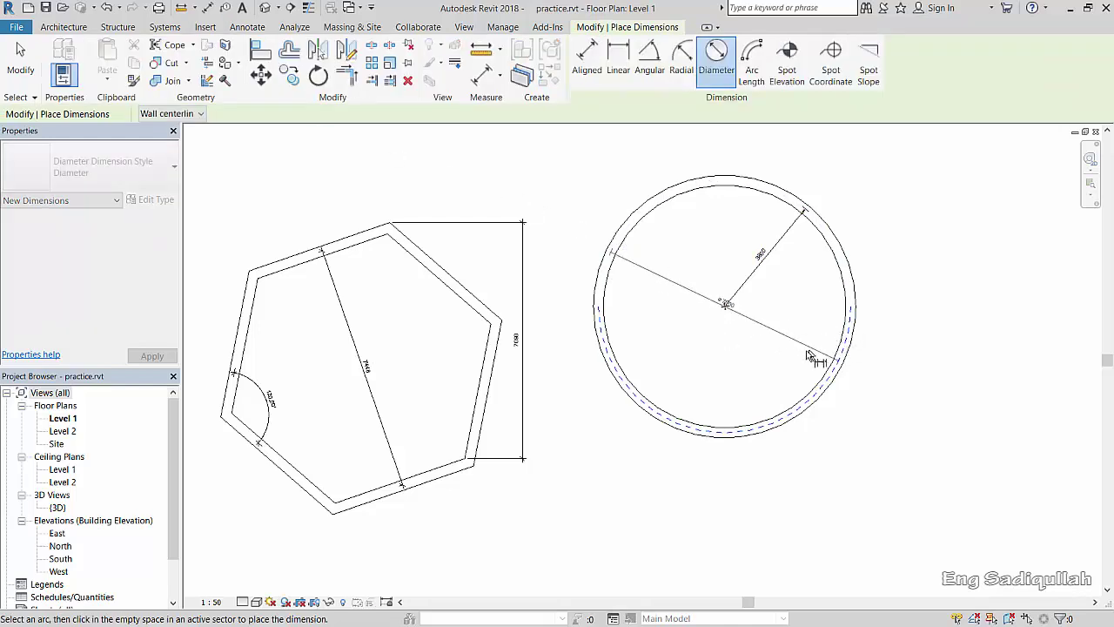
click(788, 344)
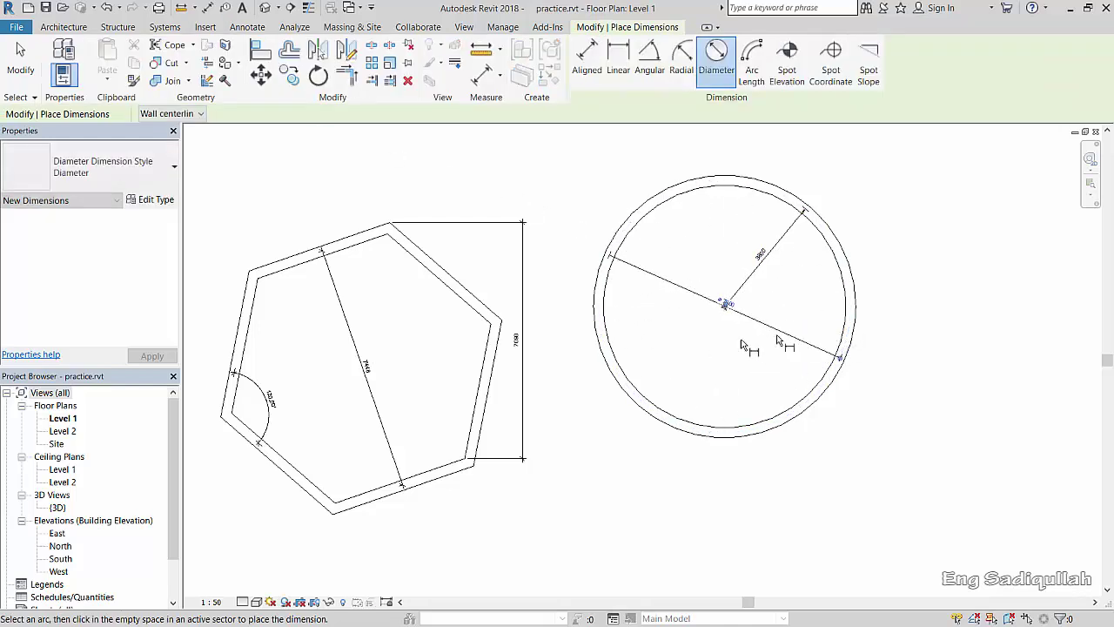
scroll(754, 304, up, 3)
scroll(754, 305, up, 2)
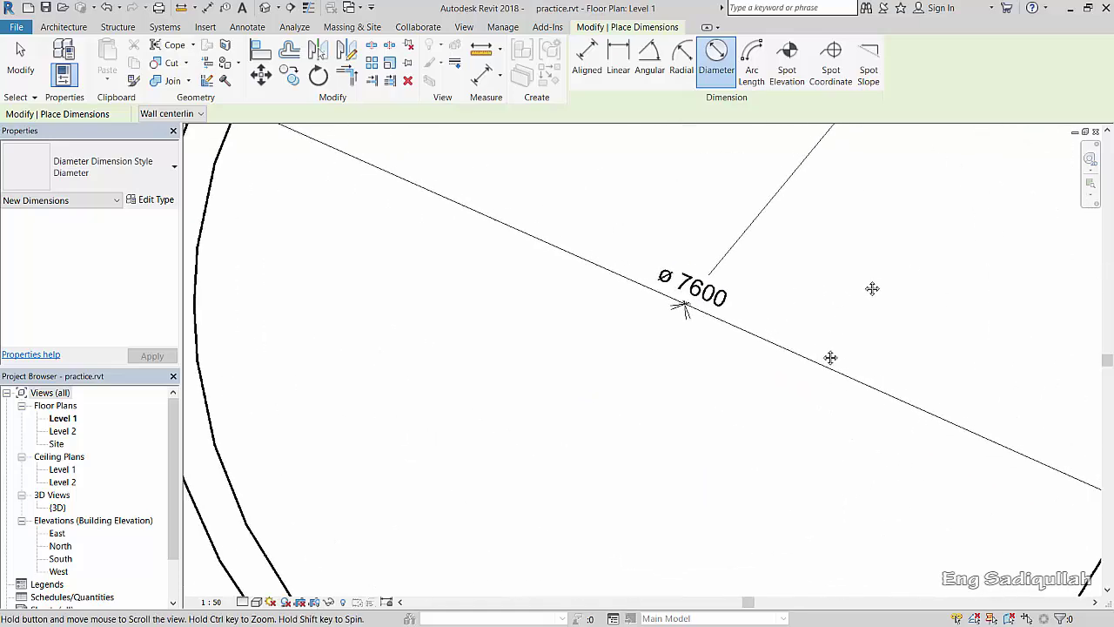
middle_drag(872, 289, 788, 439)
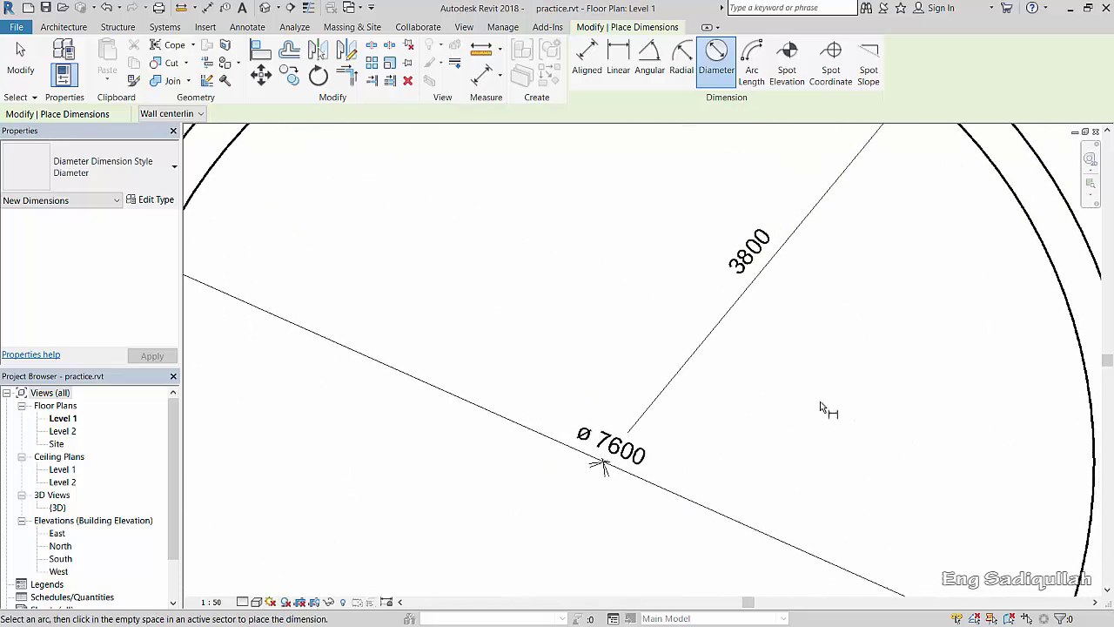
scroll(821, 405, down, 2)
scroll(820, 403, down, 1)
middle_drag(821, 403, 834, 358)
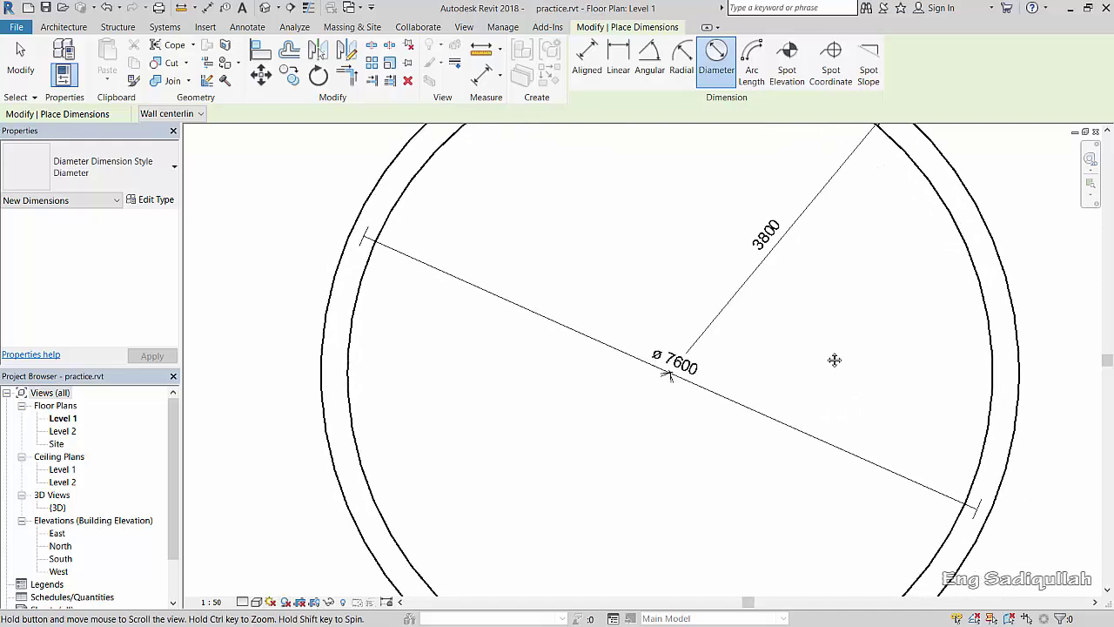
key(Escape)
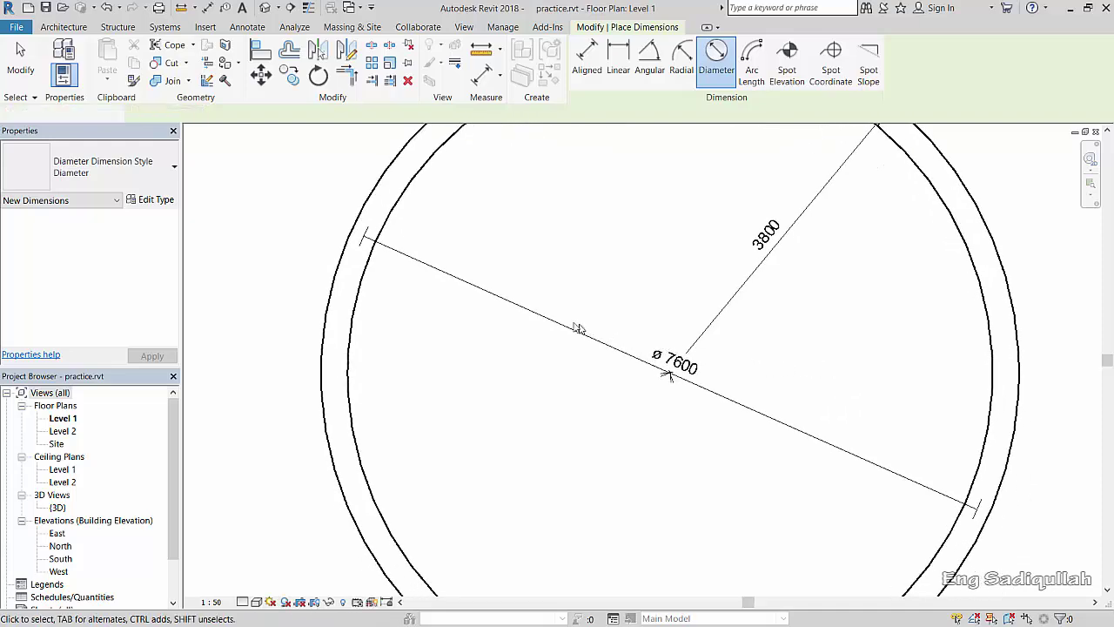
key(Escape)
Step: Move the diameter dimension's end to the inner wall face so it reads ø 7300
click(562, 323)
scroll(574, 352, down, 1)
scroll(600, 376, down, 1)
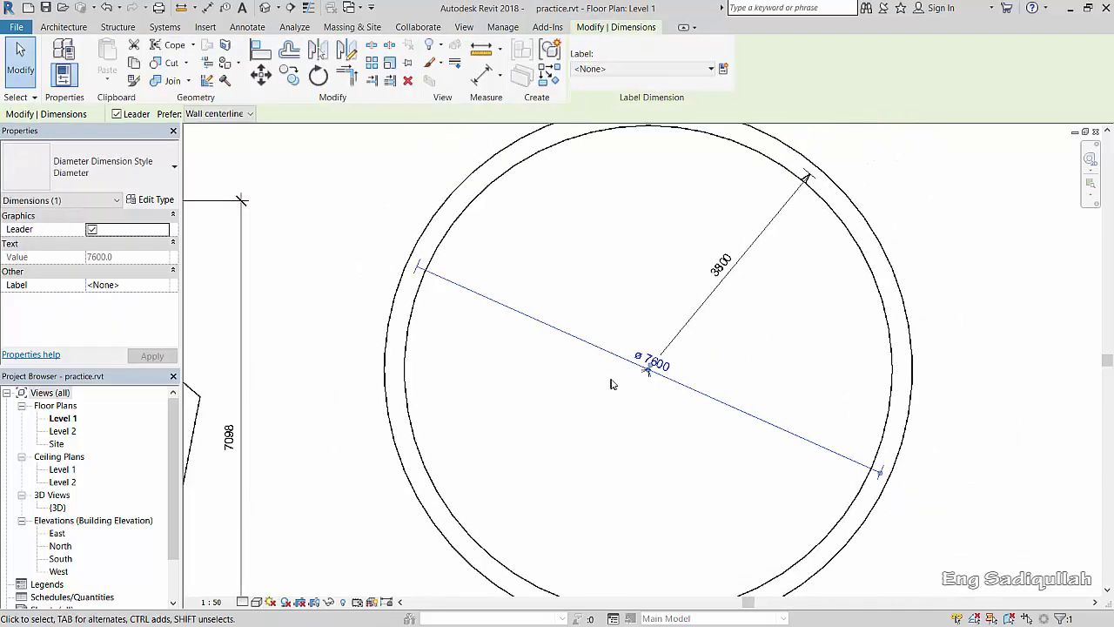
scroll(626, 378, up, 1)
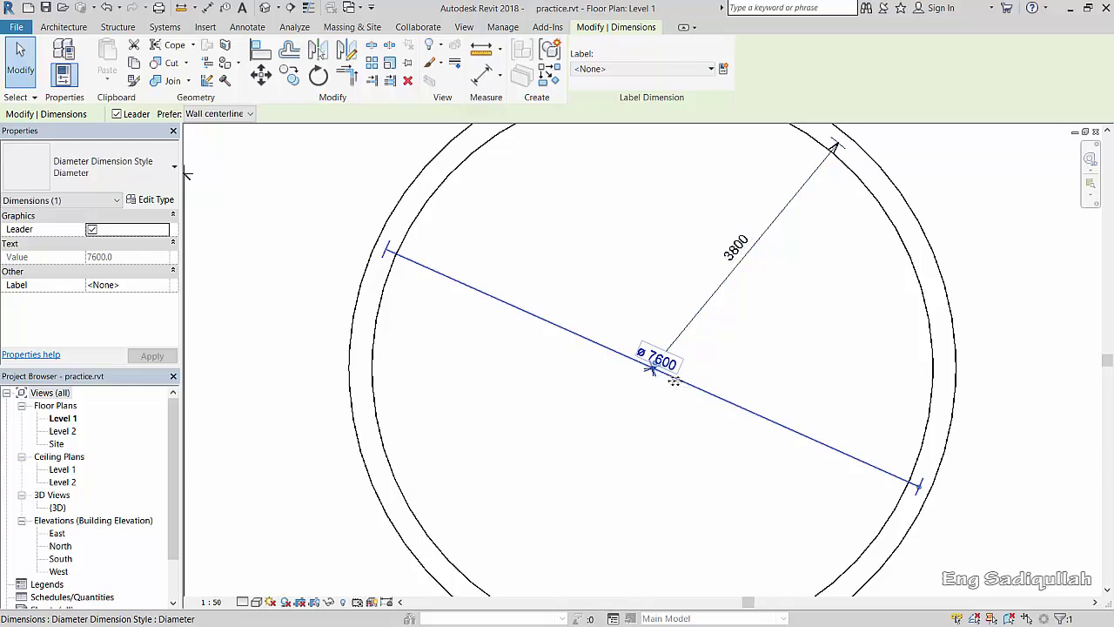
drag(918, 485, 931, 495)
drag(930, 493, 914, 489)
click(649, 296)
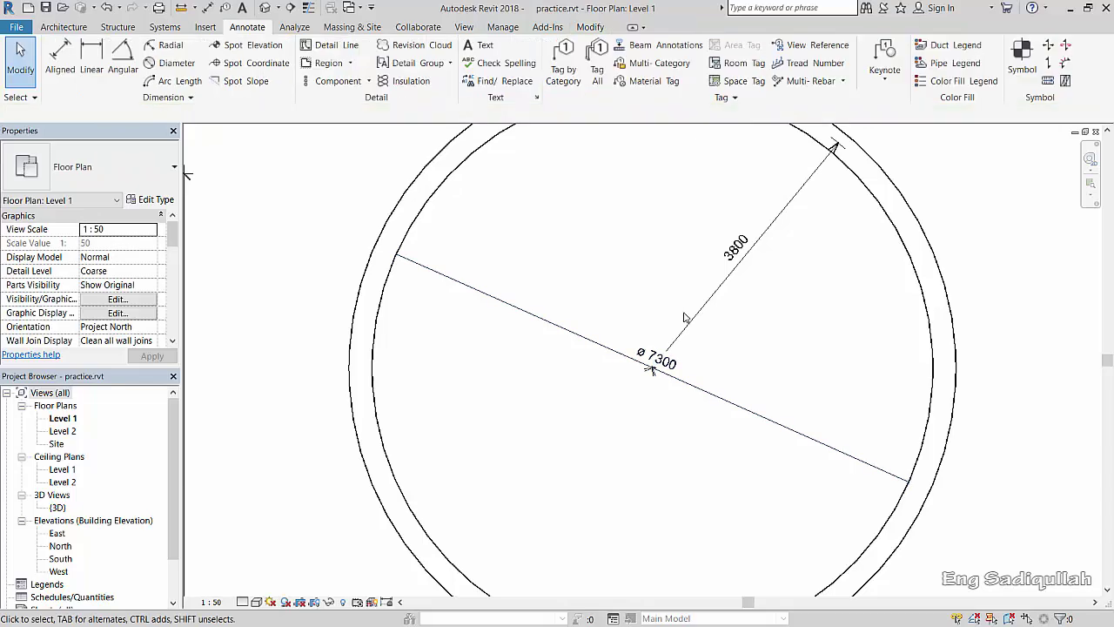
Step: Snap the radius dimension to the inner wall face, changing 3800 to 3650
scroll(741, 313, down, 2)
middle_drag(741, 314, 712, 359)
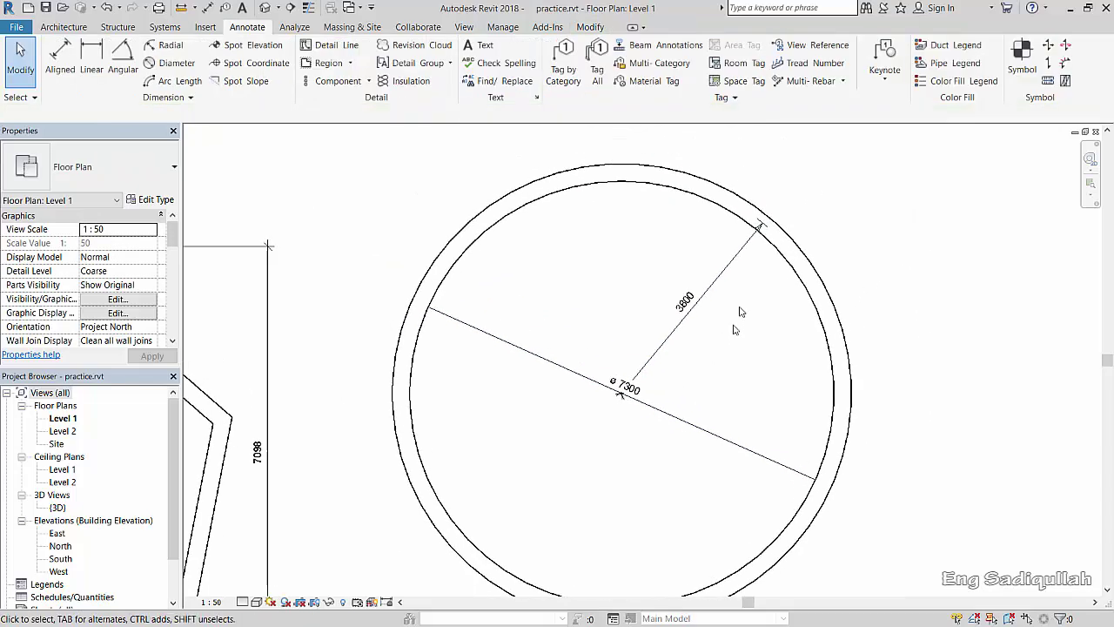
click(754, 231)
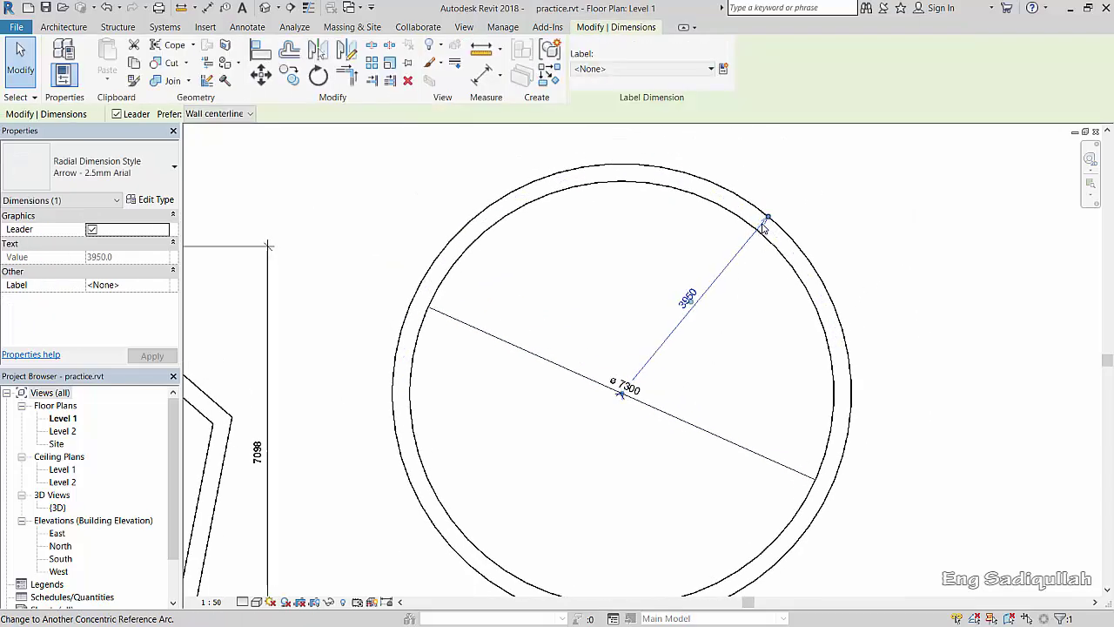
drag(769, 222, 756, 231)
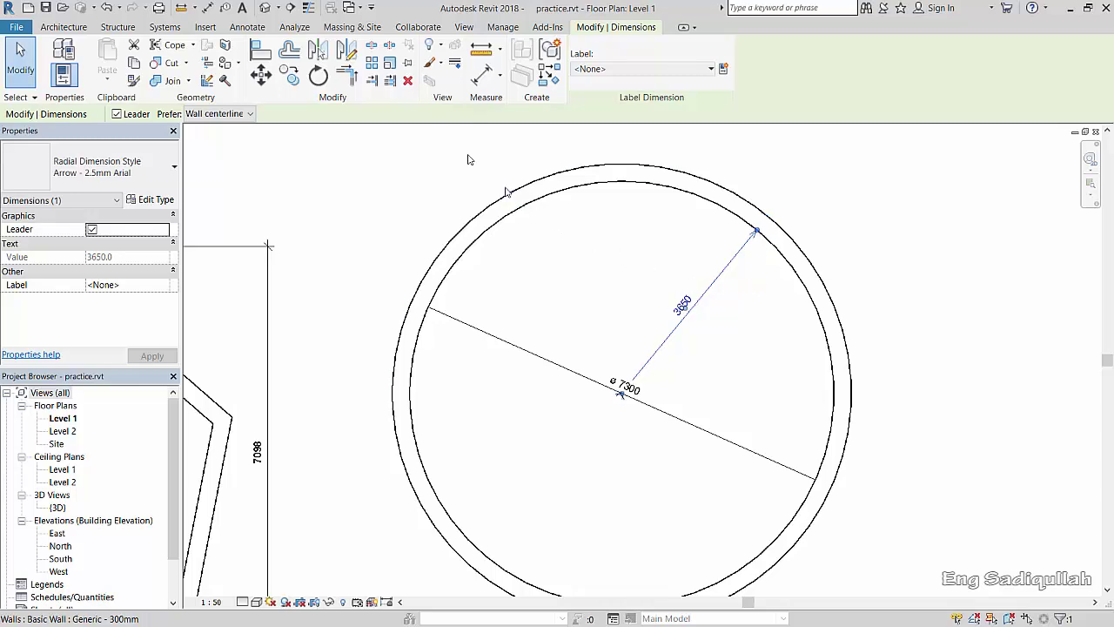
click(247, 27)
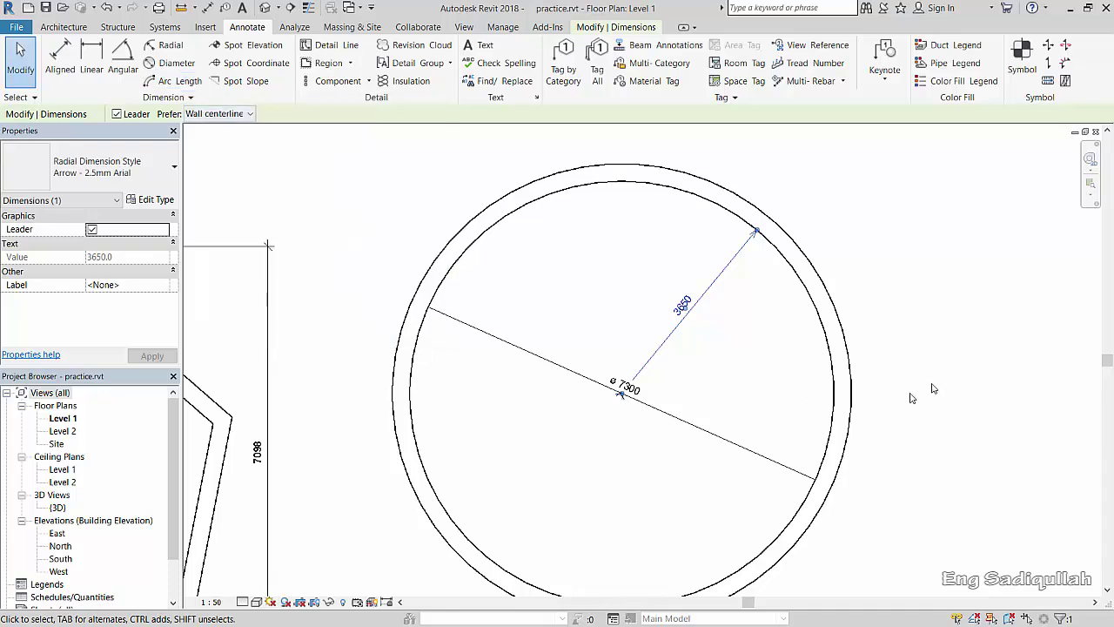
mouse_move(932, 388)
middle_down()
mouse_move(635, 385)
mouse_move(352, 405)
middle_up()
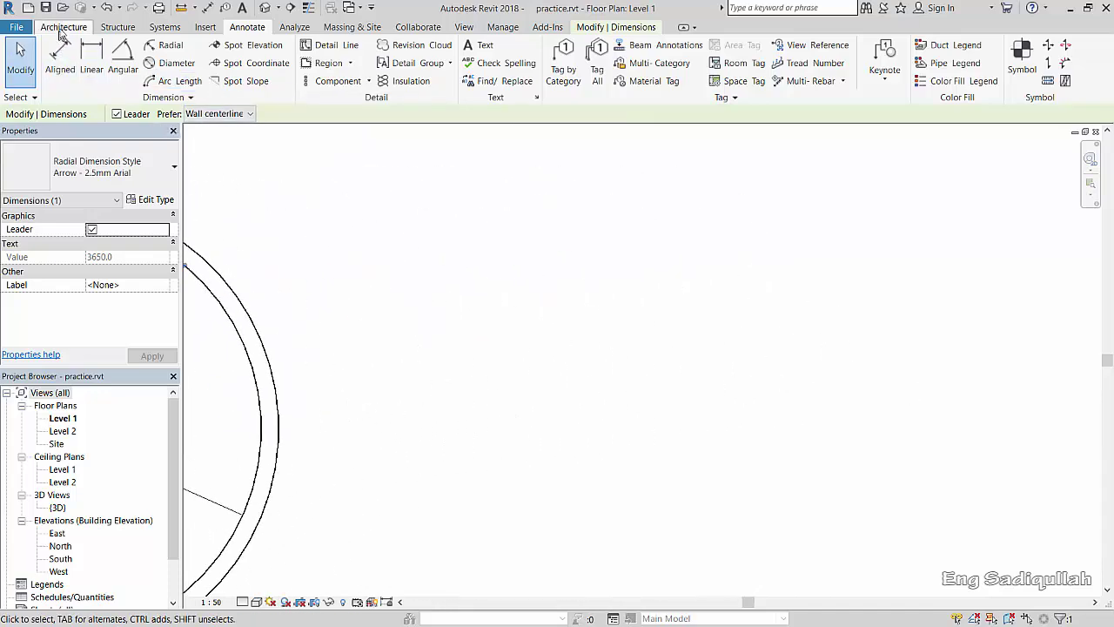
Step: Draw a Start-End-Radius arc Generic 300mm wall beside the circle using WA
key(w)
key(a)
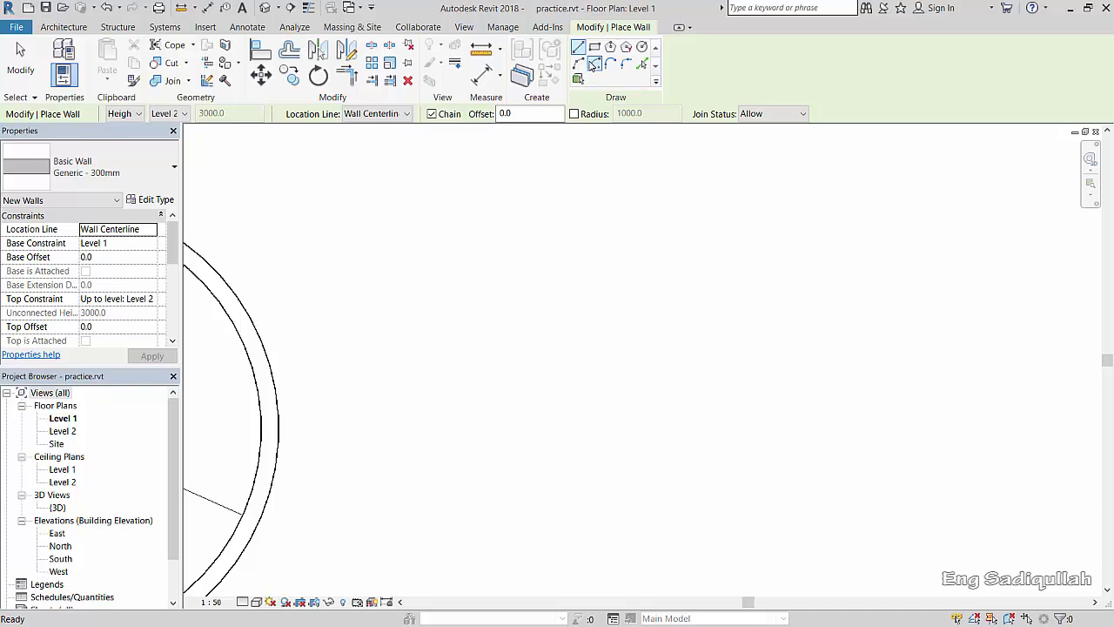
click(592, 65)
click(777, 296)
click(470, 415)
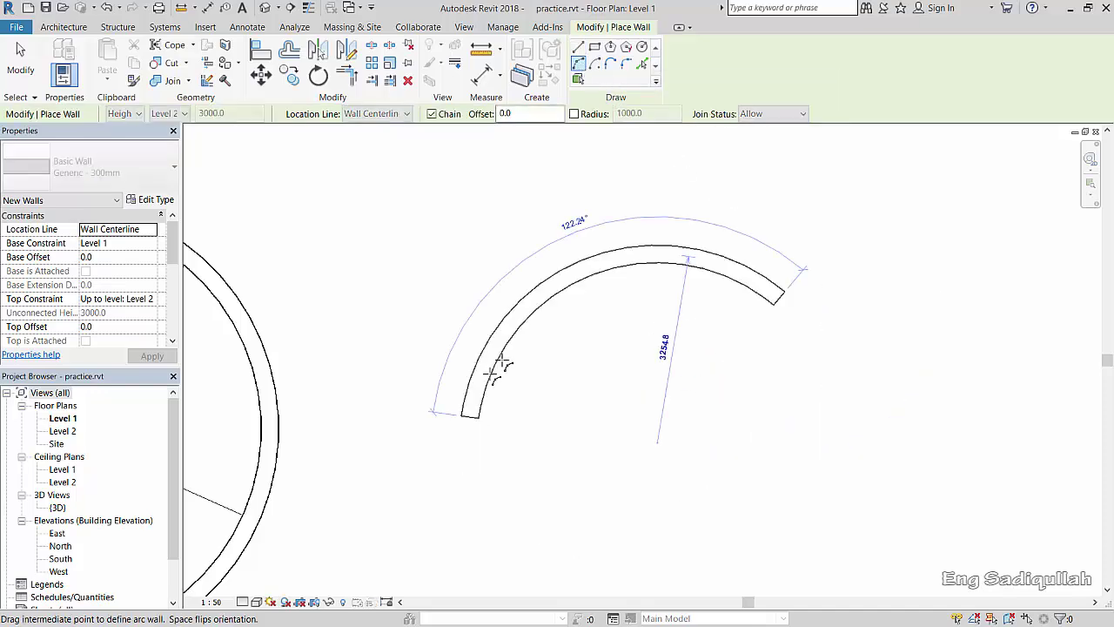
click(557, 302)
key(Escape)
key(Escape)
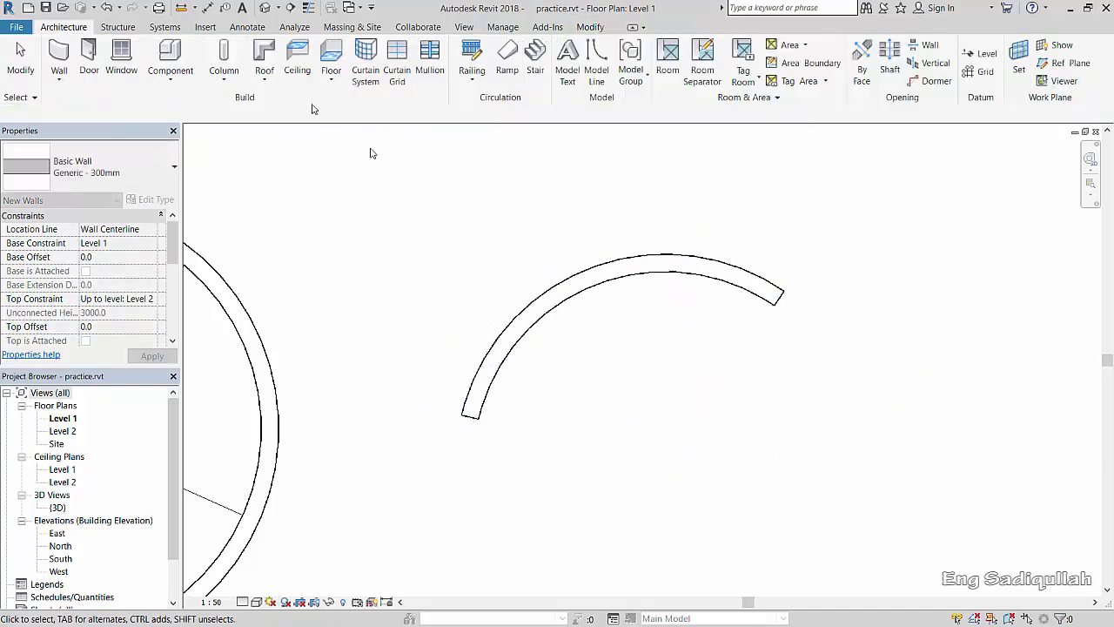
Step: Dimension the curved wall's arc length as 6994 along its outer face
click(247, 26)
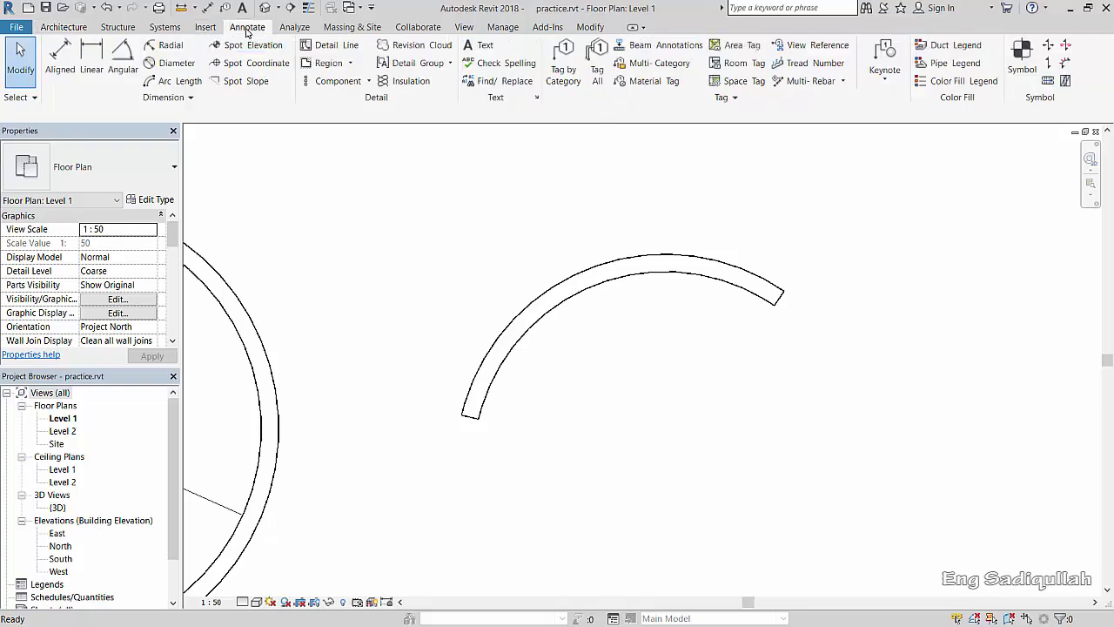
click(152, 81)
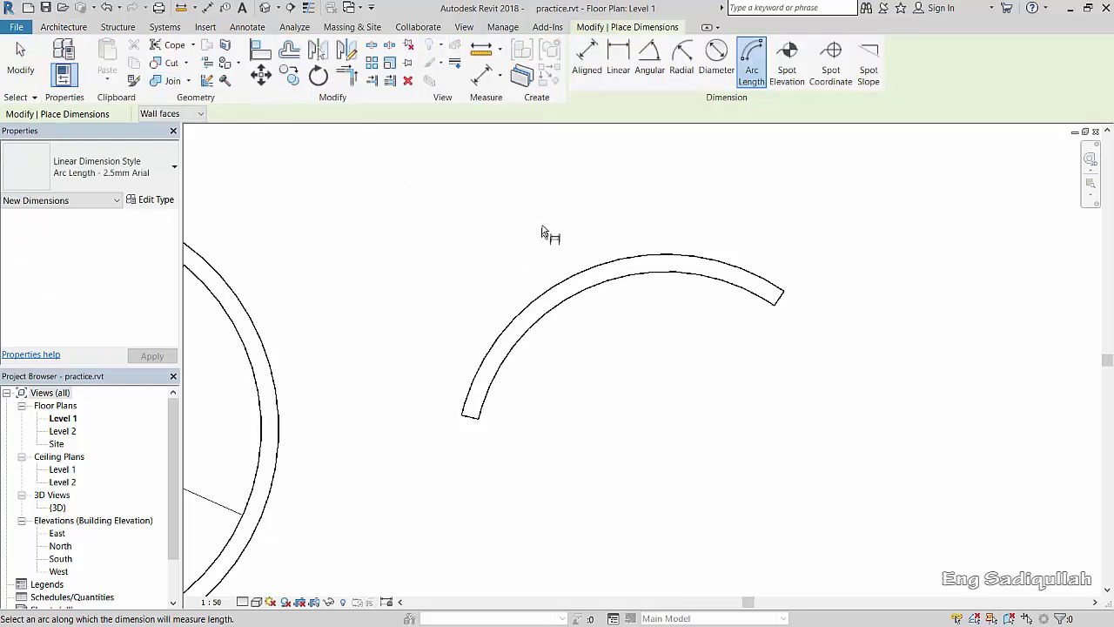
click(586, 253)
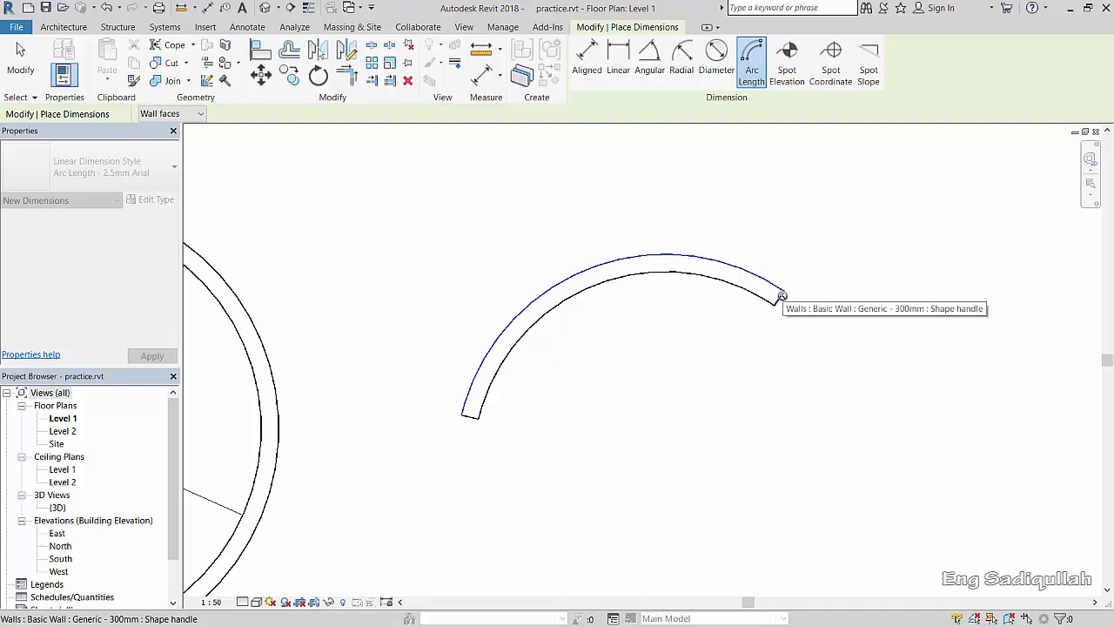
click(466, 415)
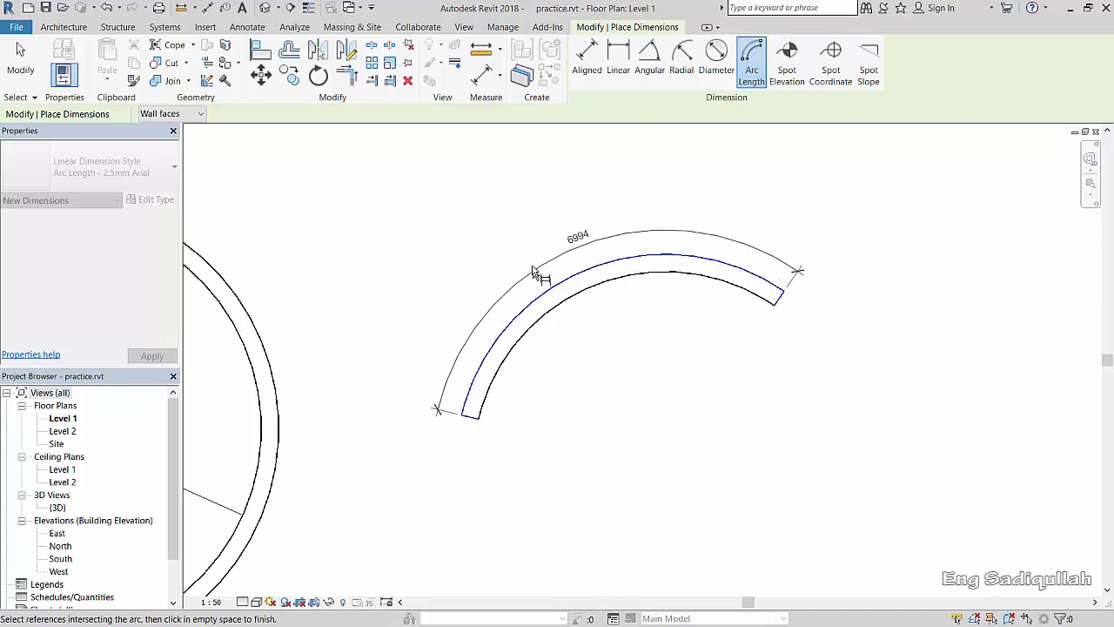
click(626, 231)
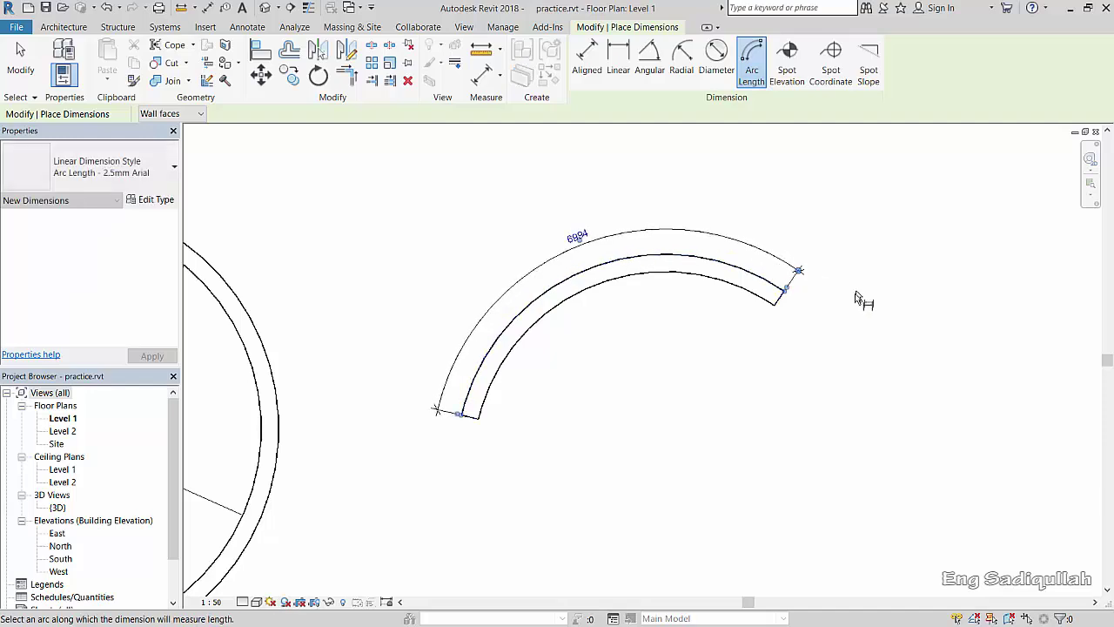
middle_drag(842, 302, 697, 299)
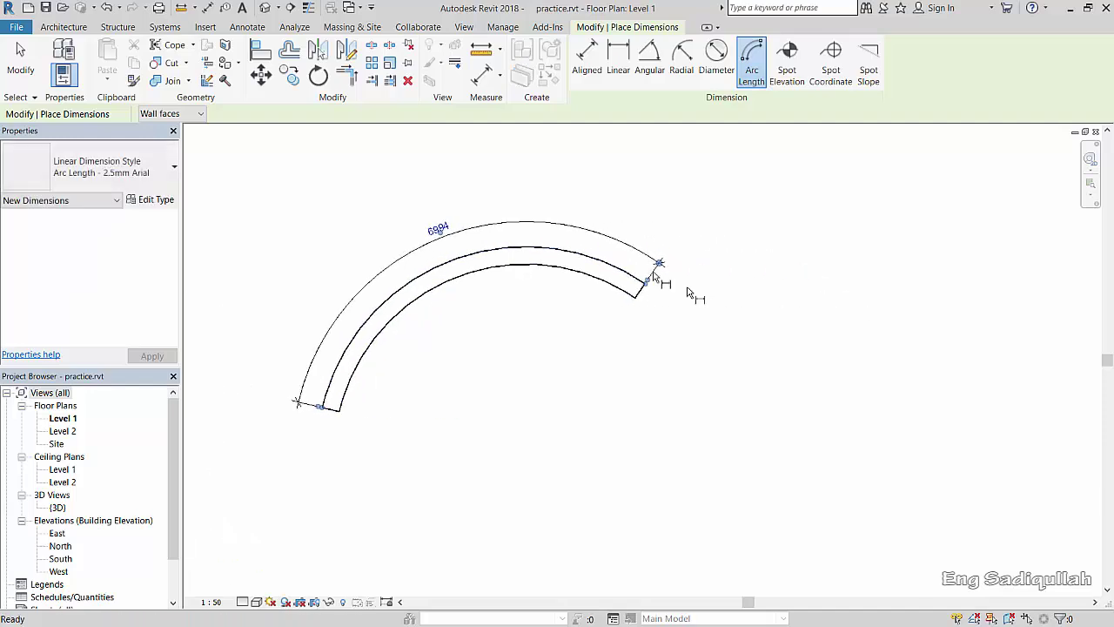
click(247, 27)
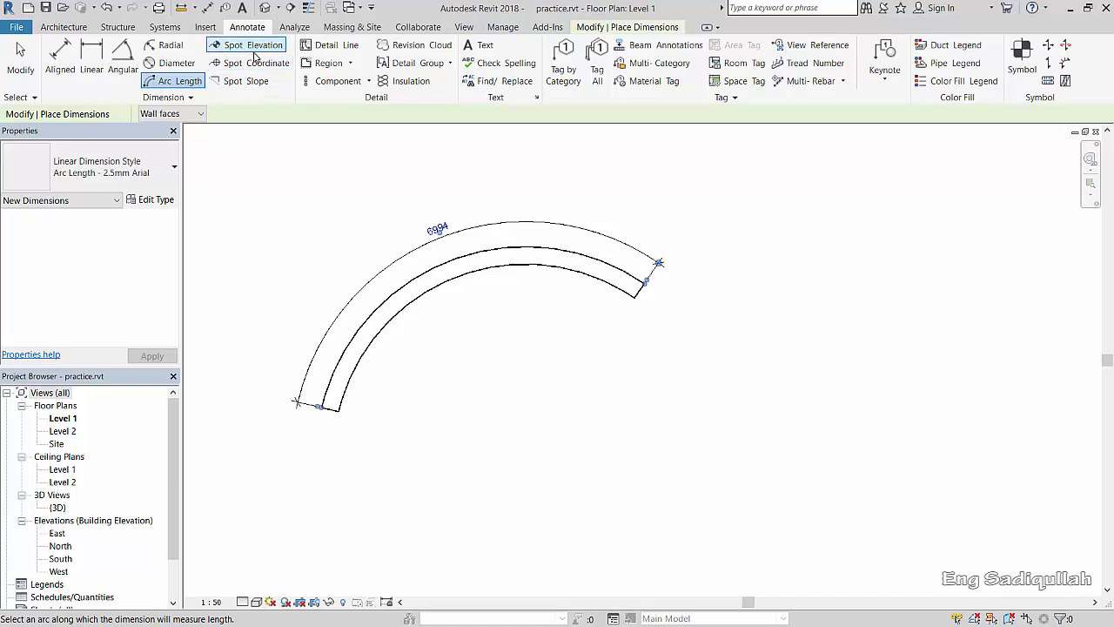
Step: Place a spot elevation reading 0 on the hall floor beside door D2
scroll(308, 273, down, 4)
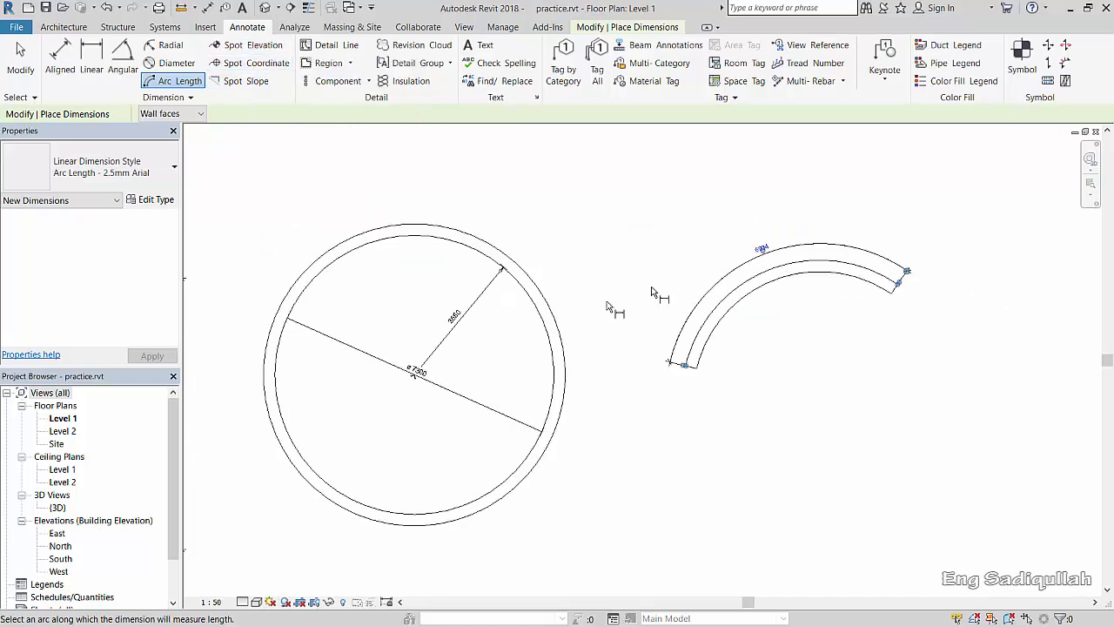
scroll(322, 398, down, 3)
middle_drag(322, 399, 740, 383)
scroll(512, 326, up, 3)
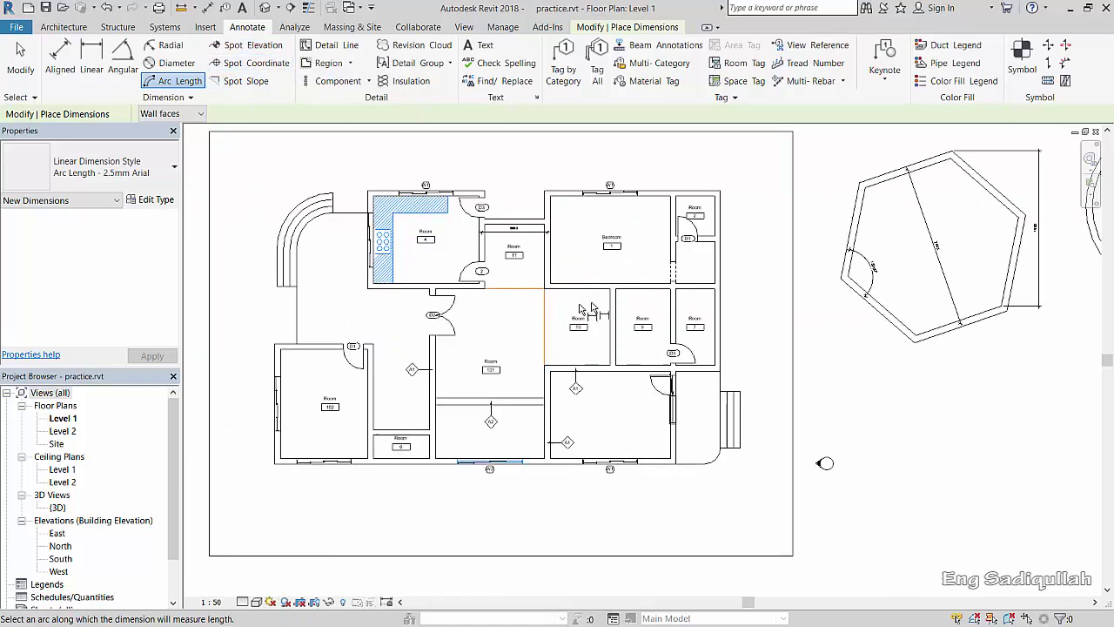
scroll(512, 325, up, 1)
key(Escape)
scroll(512, 374, up, 1)
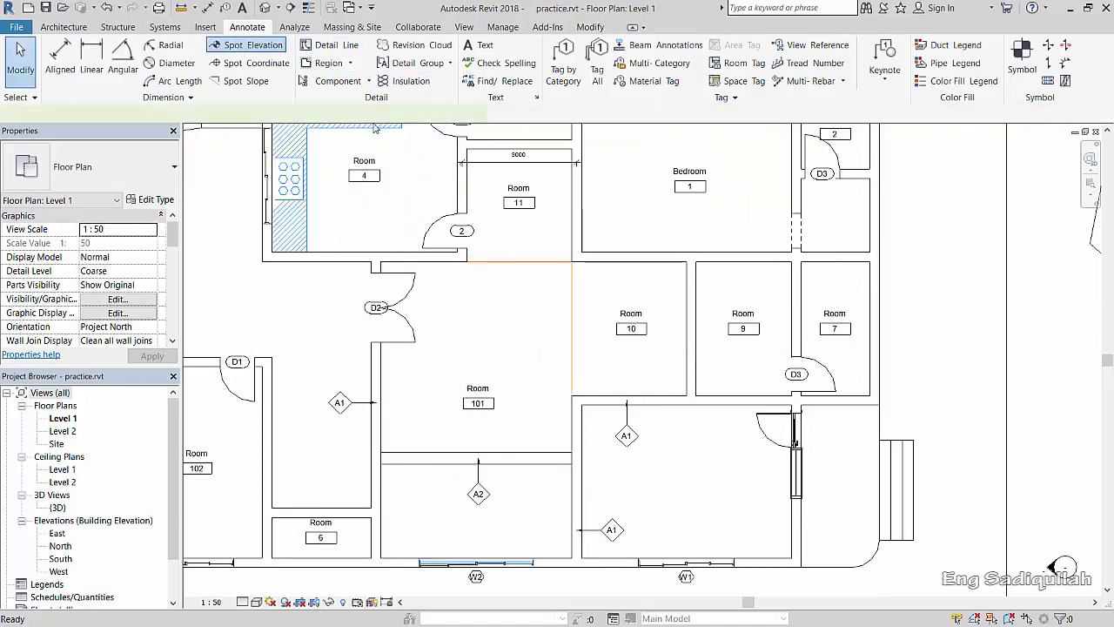
click(248, 44)
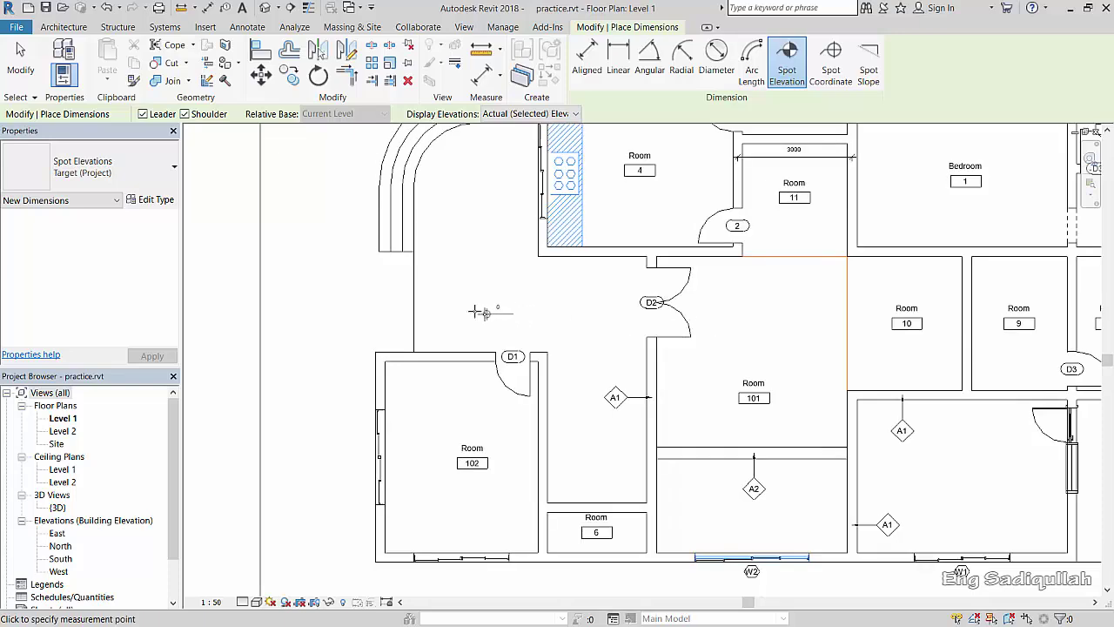
scroll(494, 302, up, 2)
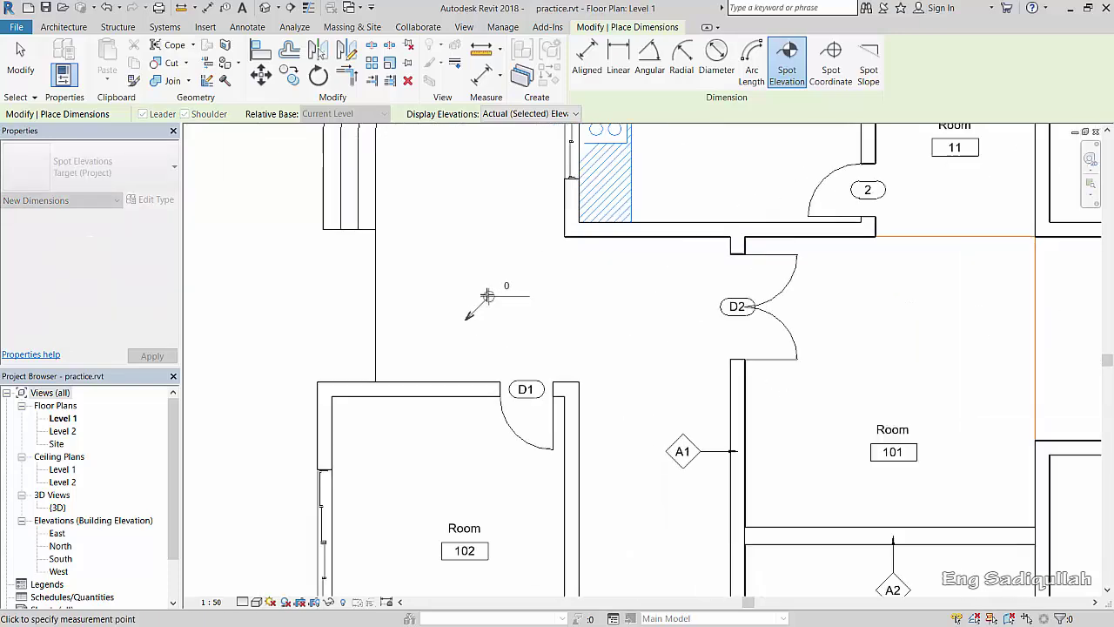
scroll(496, 287, up, 1)
click(551, 282)
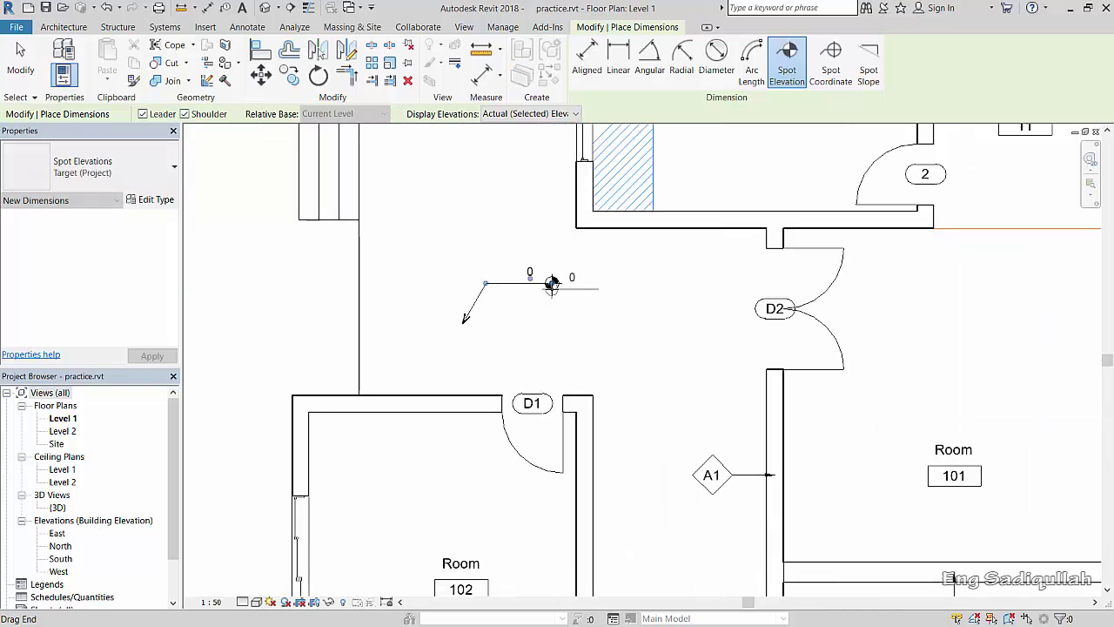
scroll(607, 293, up, 1)
scroll(607, 293, up, 2)
key(Escape)
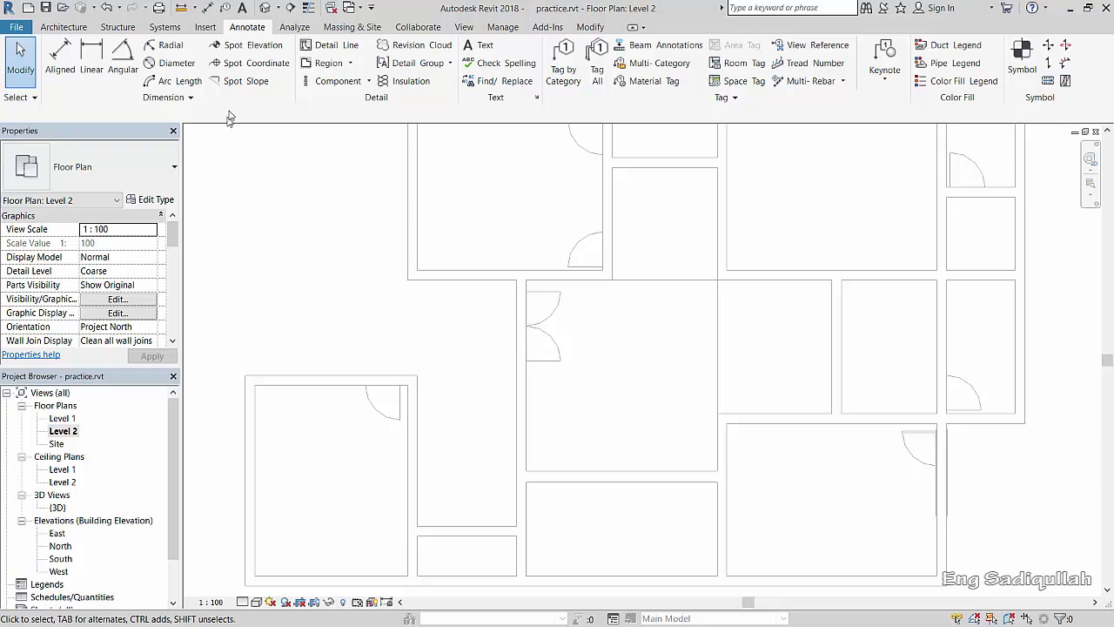
Step: Open the Level 1 floor plan from the Project Browser
click(254, 64)
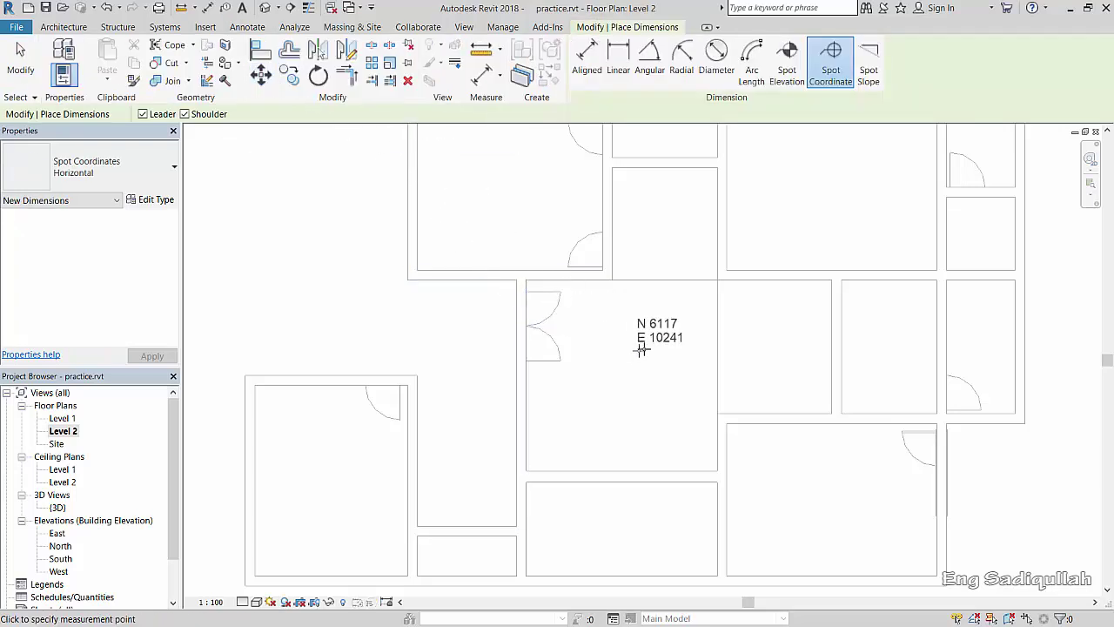
click(21, 63)
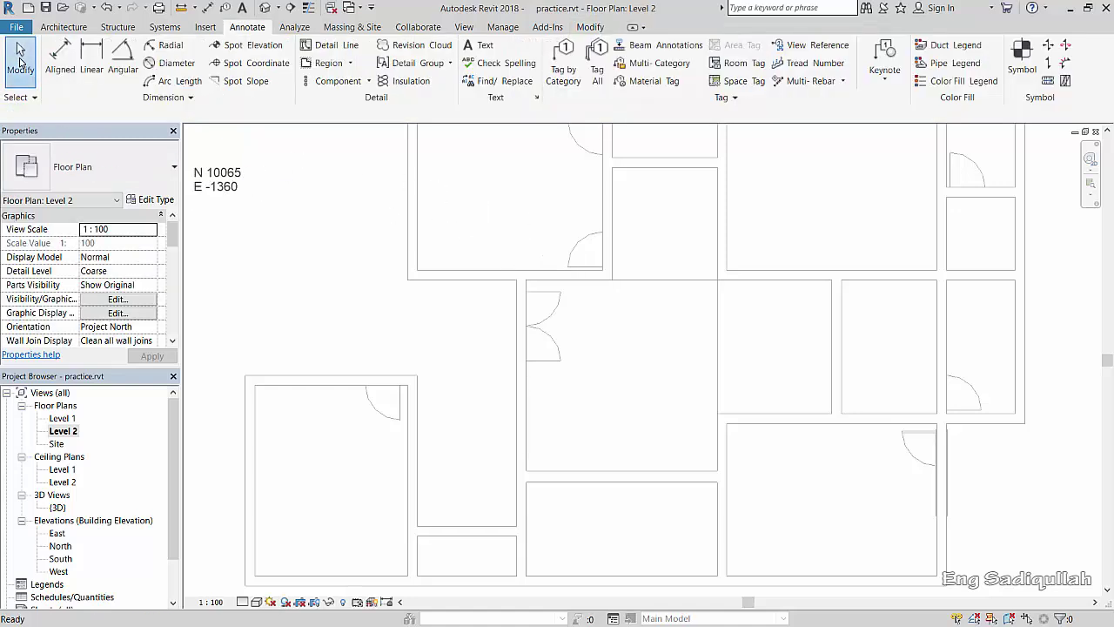
double_click(61, 418)
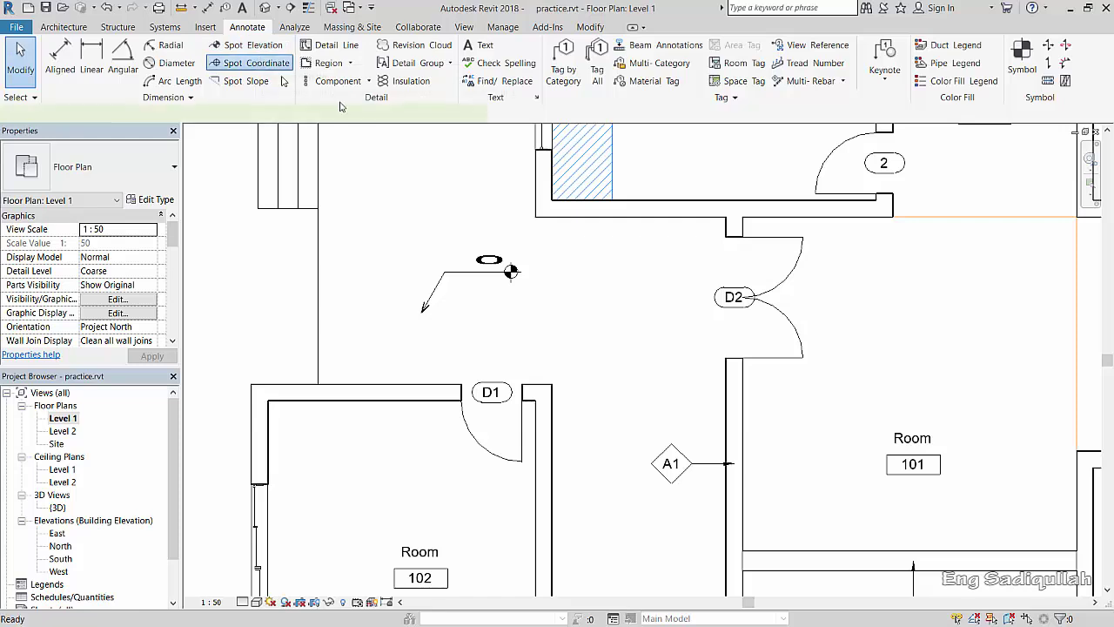
Step: Add a spot coordinate reading N 6550 / E 5017 beside door D2
click(252, 63)
click(587, 314)
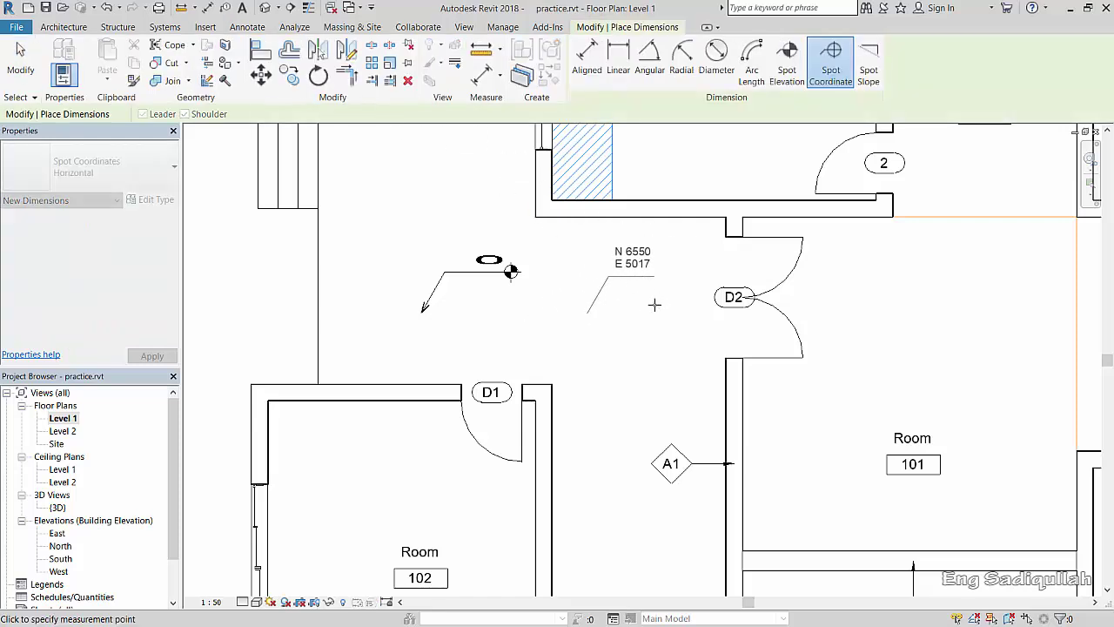
click(620, 272)
click(671, 276)
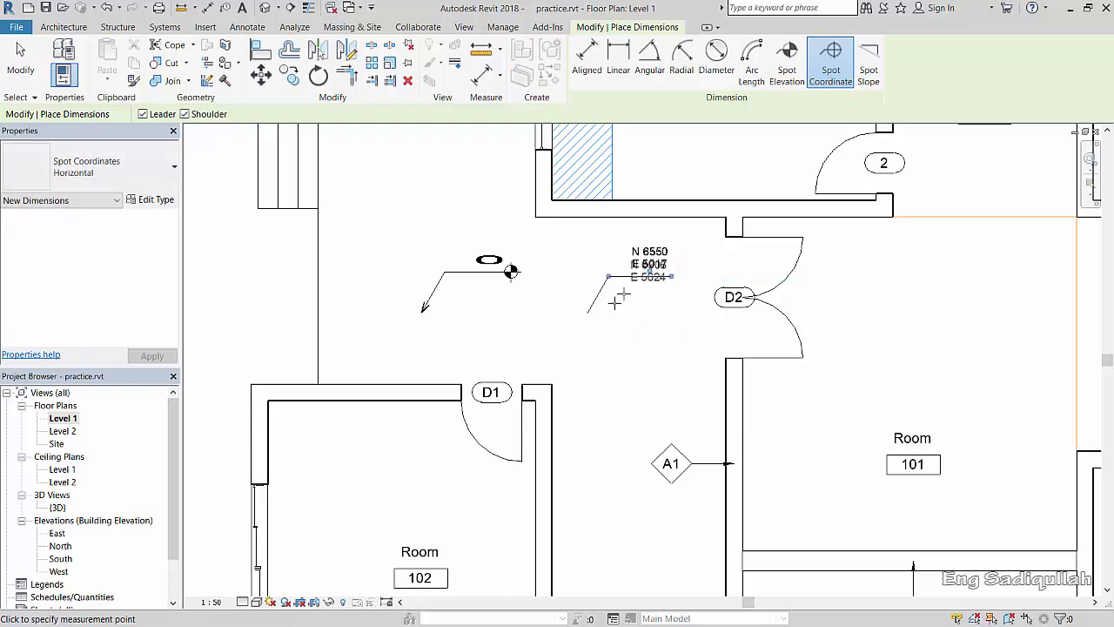
click(590, 311)
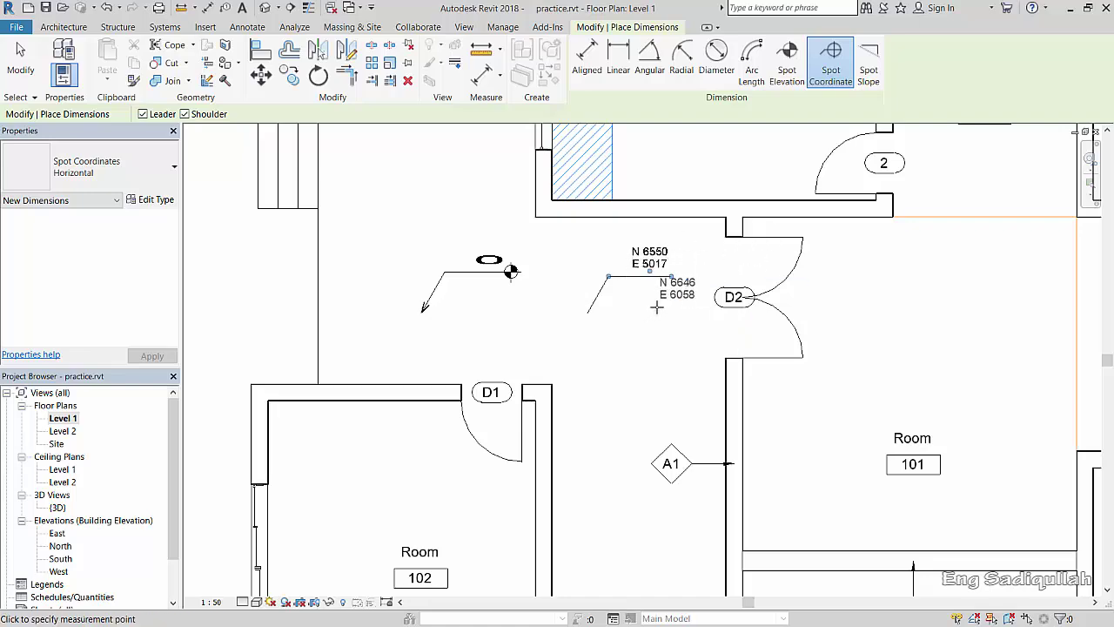
scroll(662, 306, down, 3)
scroll(688, 300, up, 2)
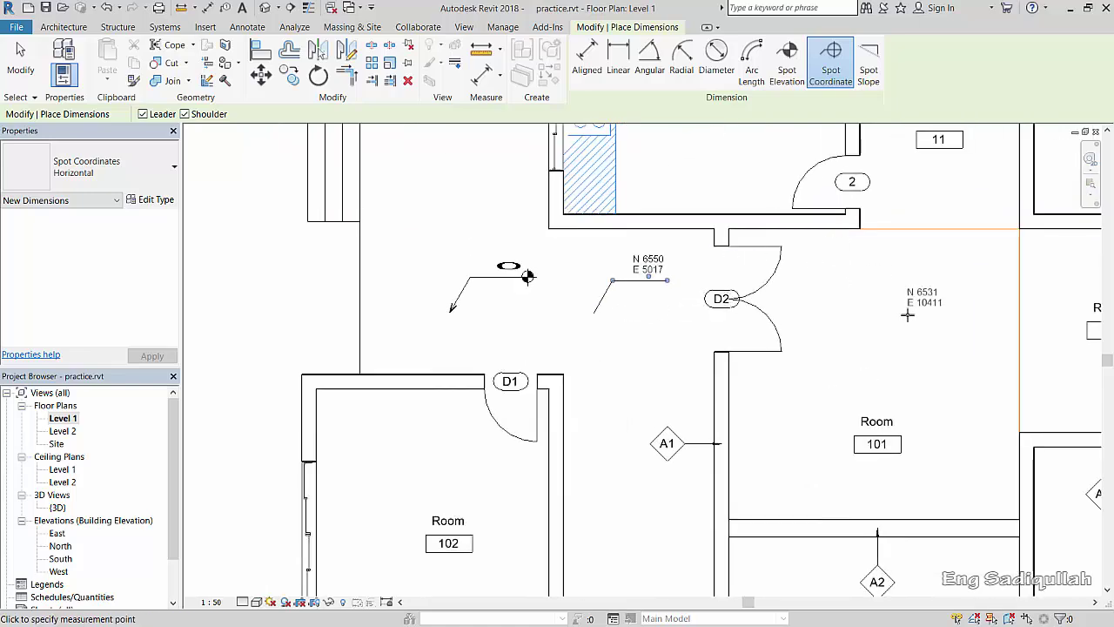
middle_drag(922, 340, 659, 310)
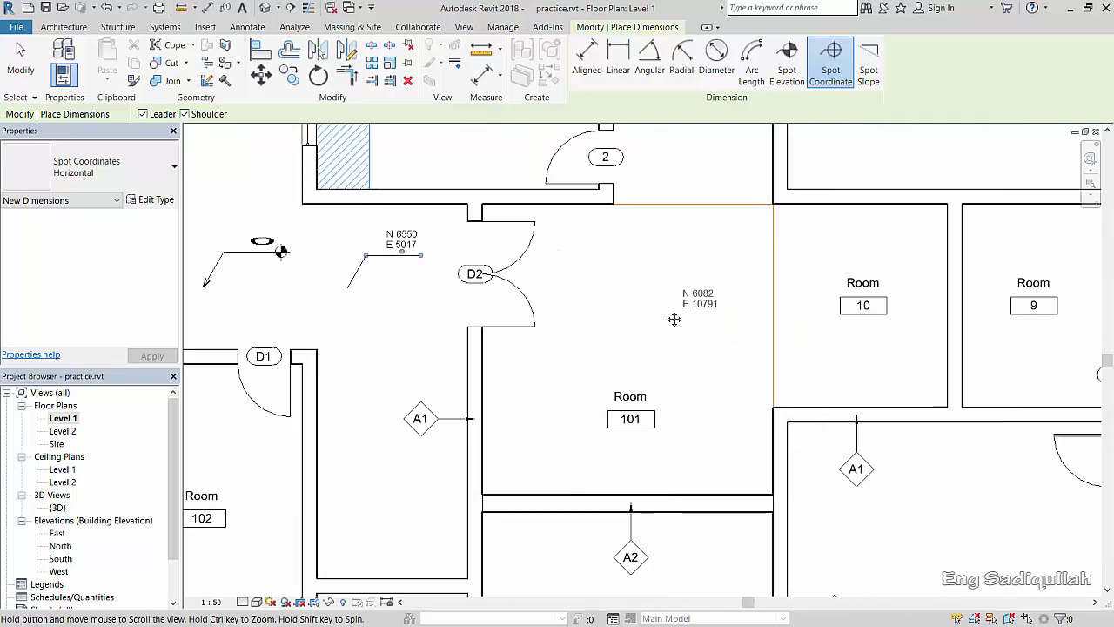
Step: Place a spot slope label reading [No Slope] on Room 101's floor
click(247, 27)
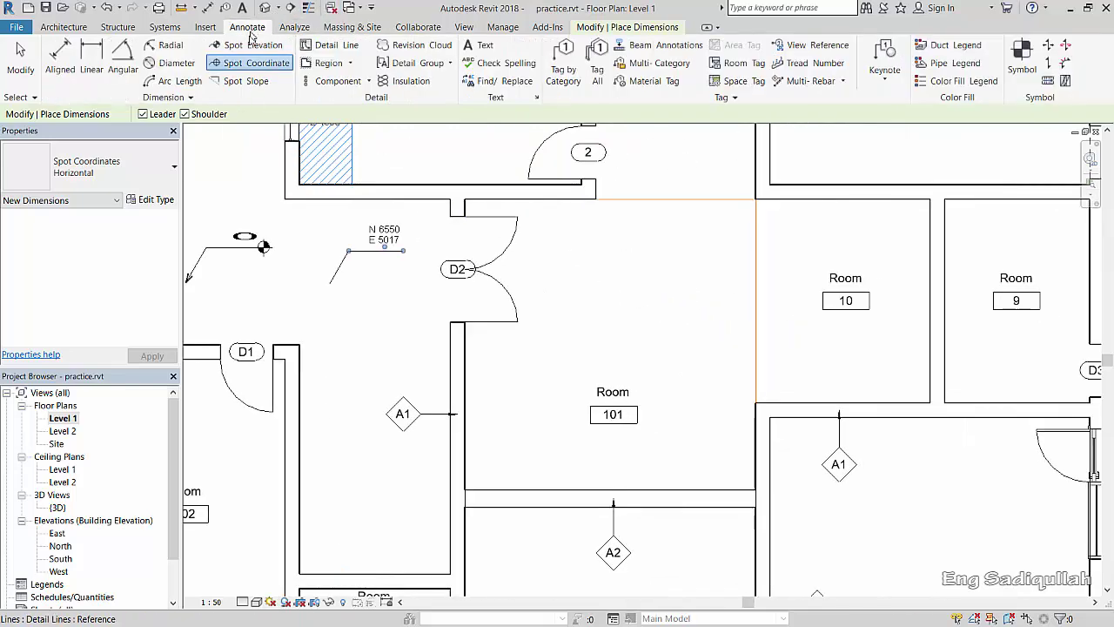
click(251, 89)
scroll(771, 272, down, 3)
scroll(771, 272, down, 1)
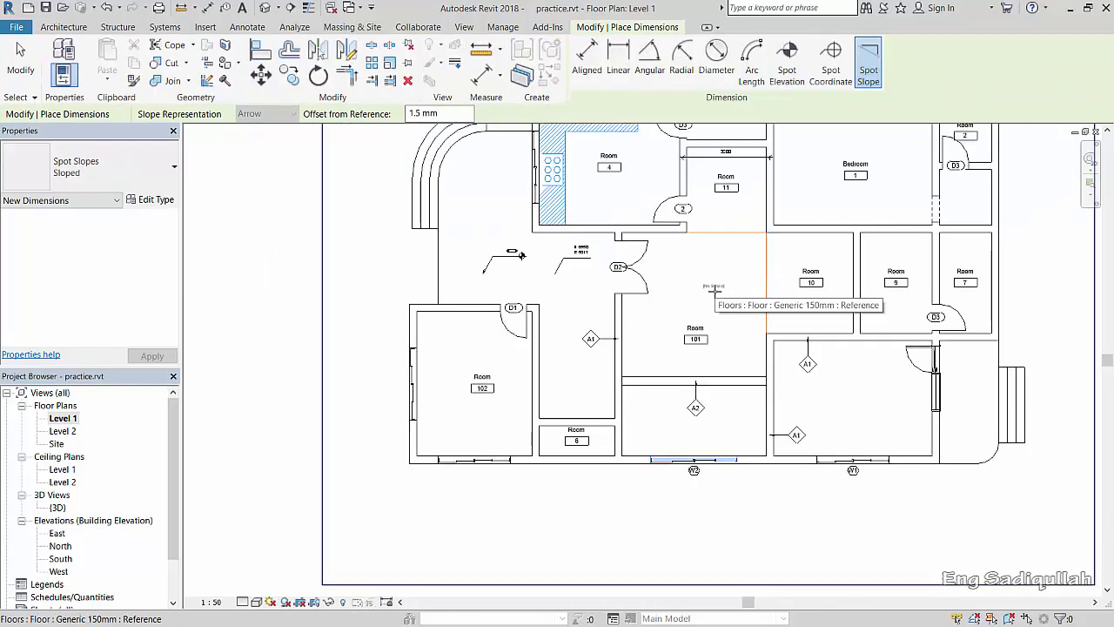
scroll(714, 287, up, 3)
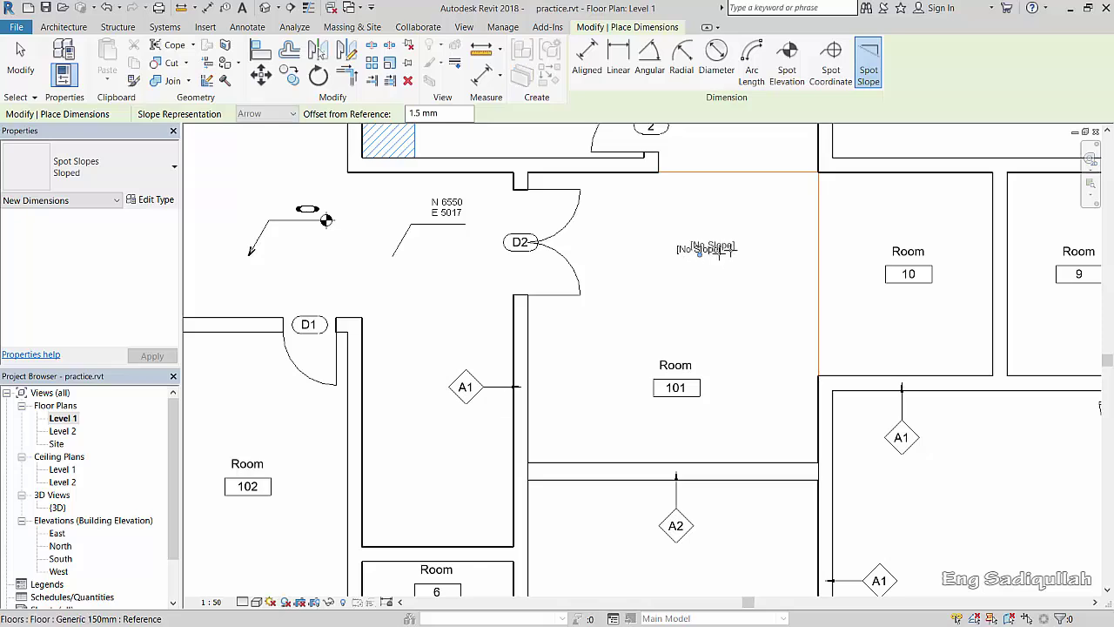
click(699, 253)
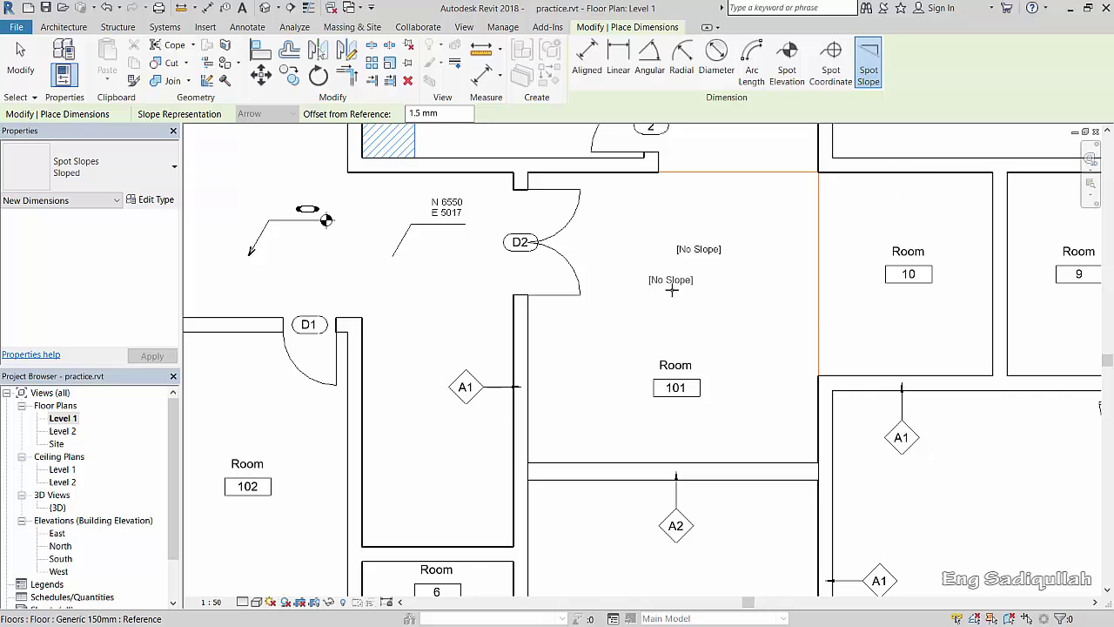
key(Escape)
key(Escape)
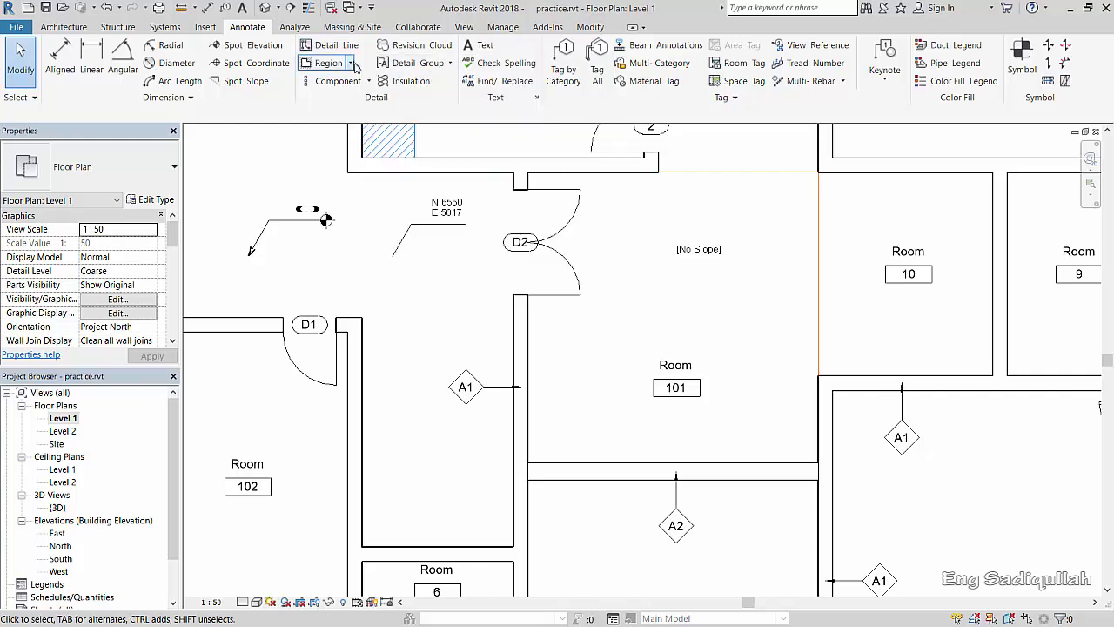
Step: Draw a rectangle of model lines in the empty space left of the floor plan
click(349, 64)
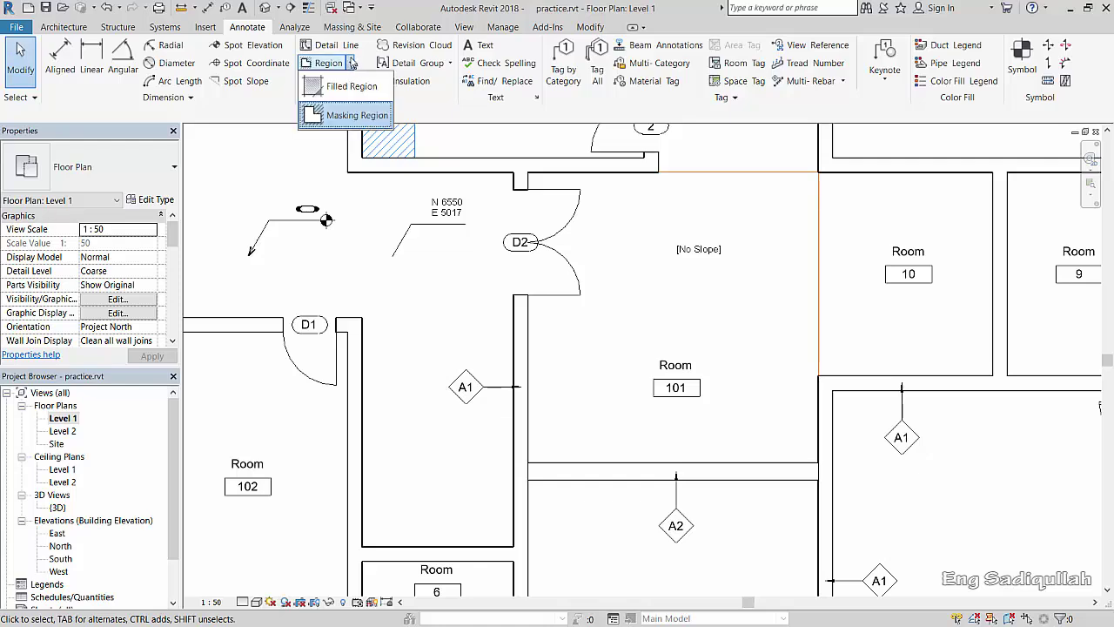
key(Escape)
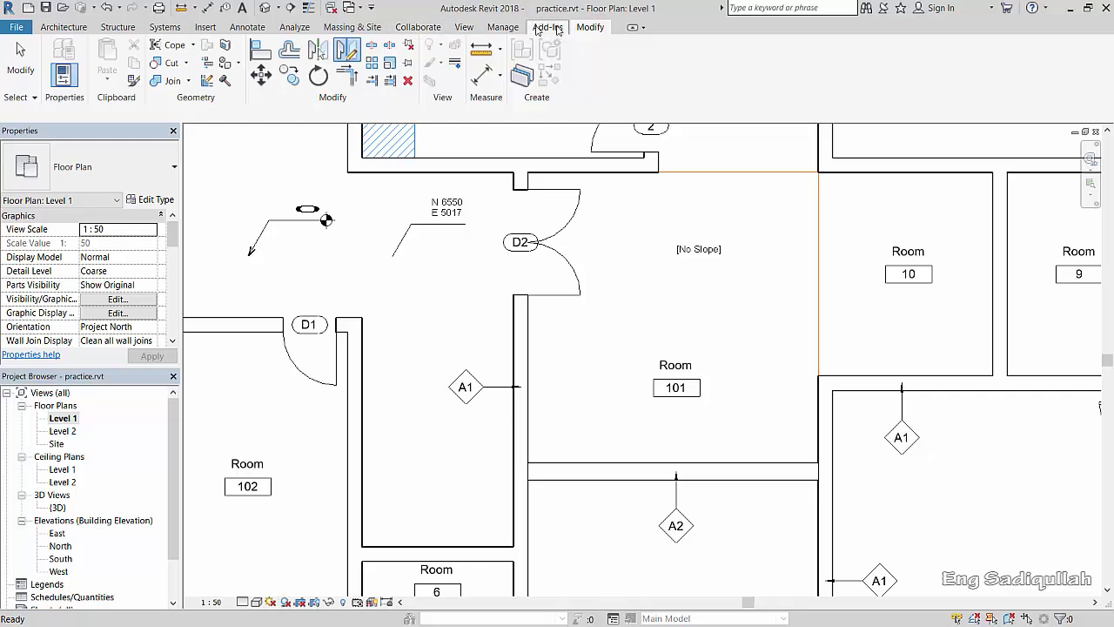
click(72, 31)
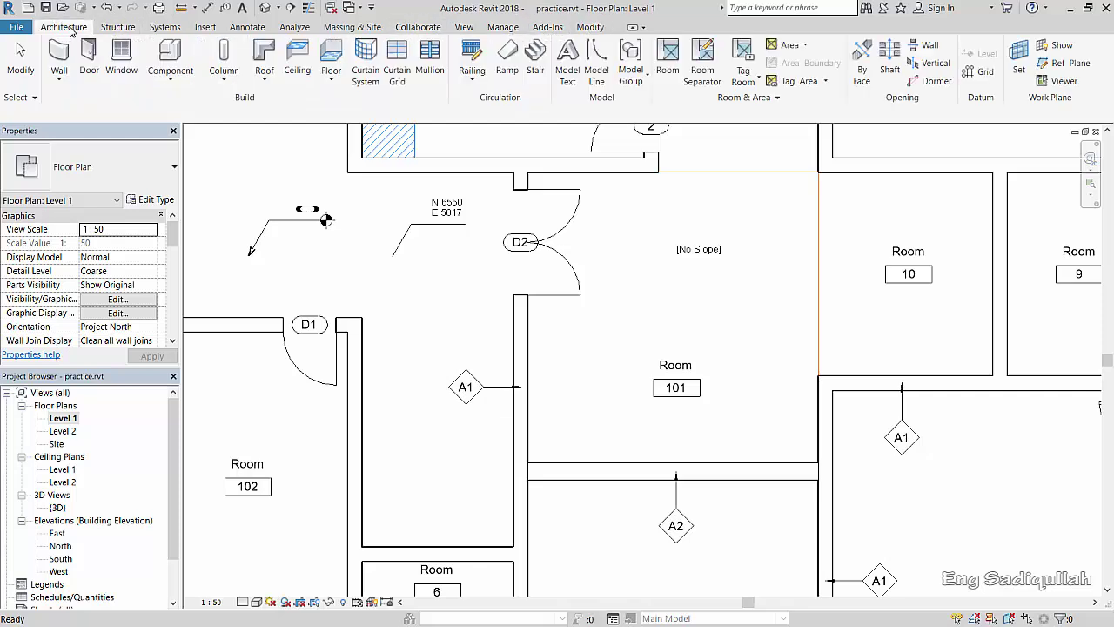
click(597, 54)
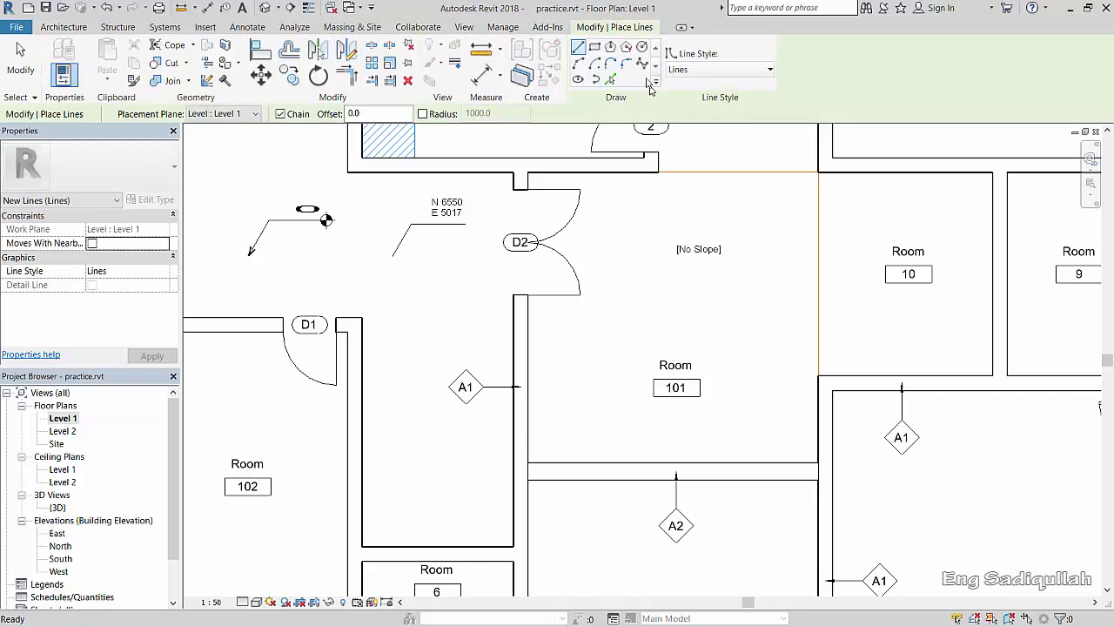
click(594, 47)
scroll(627, 348, down, 5)
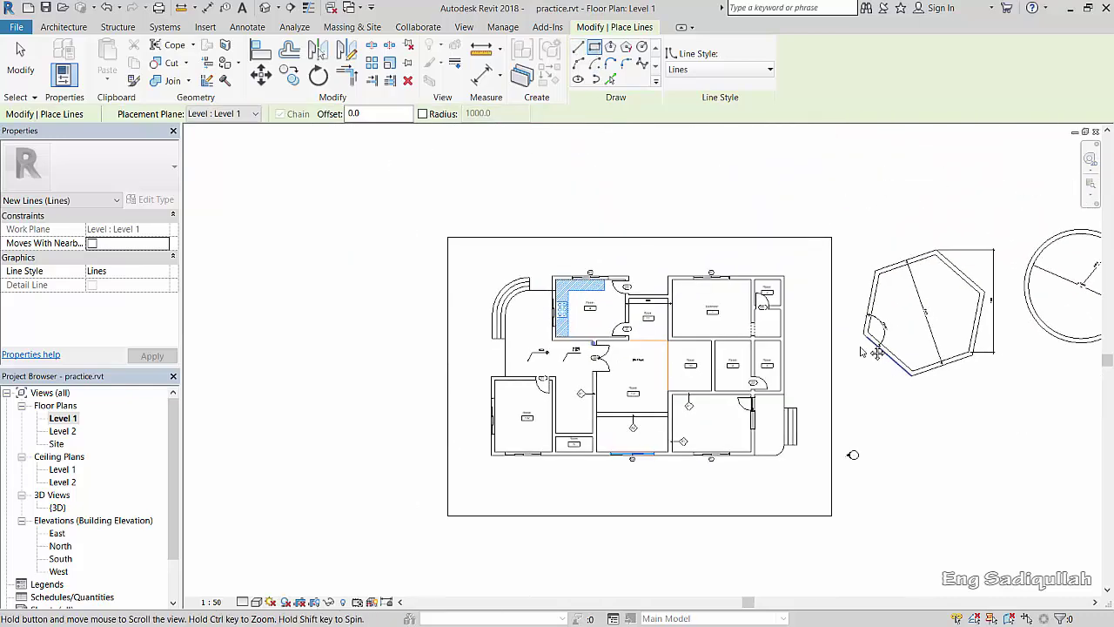
middle_drag(861, 351, 1032, 308)
click(456, 217)
click(529, 346)
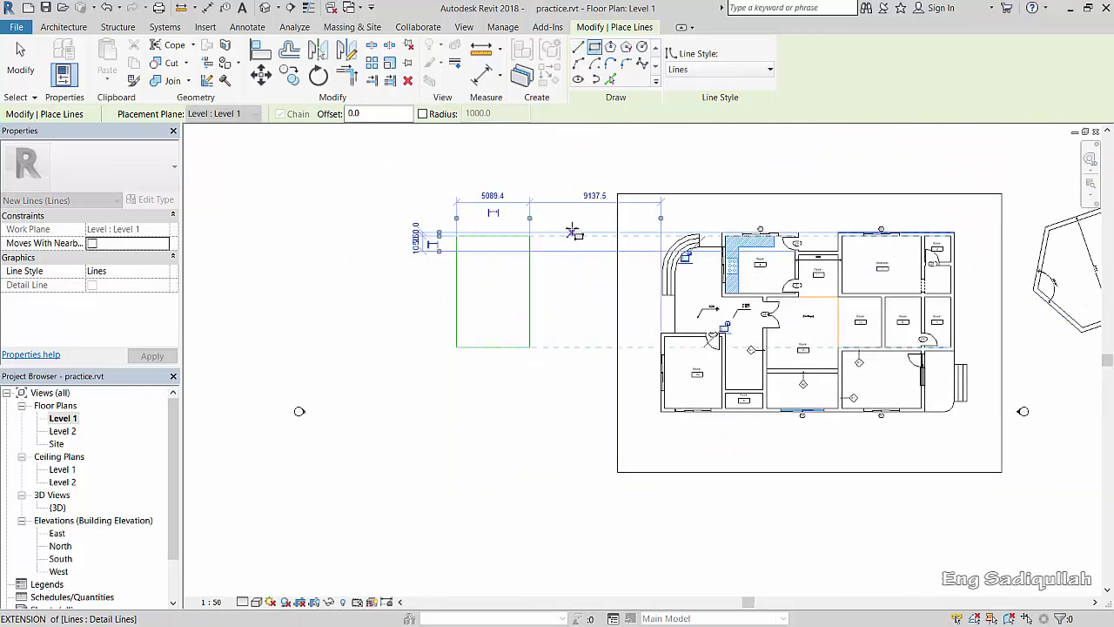
key(Escape)
key(Escape)
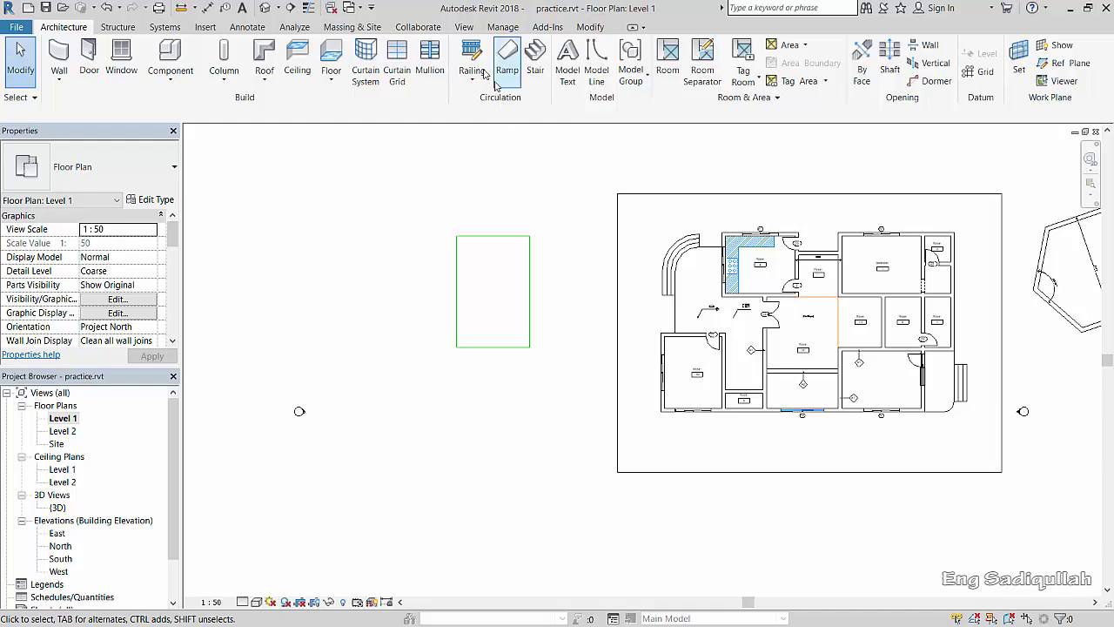
click(248, 27)
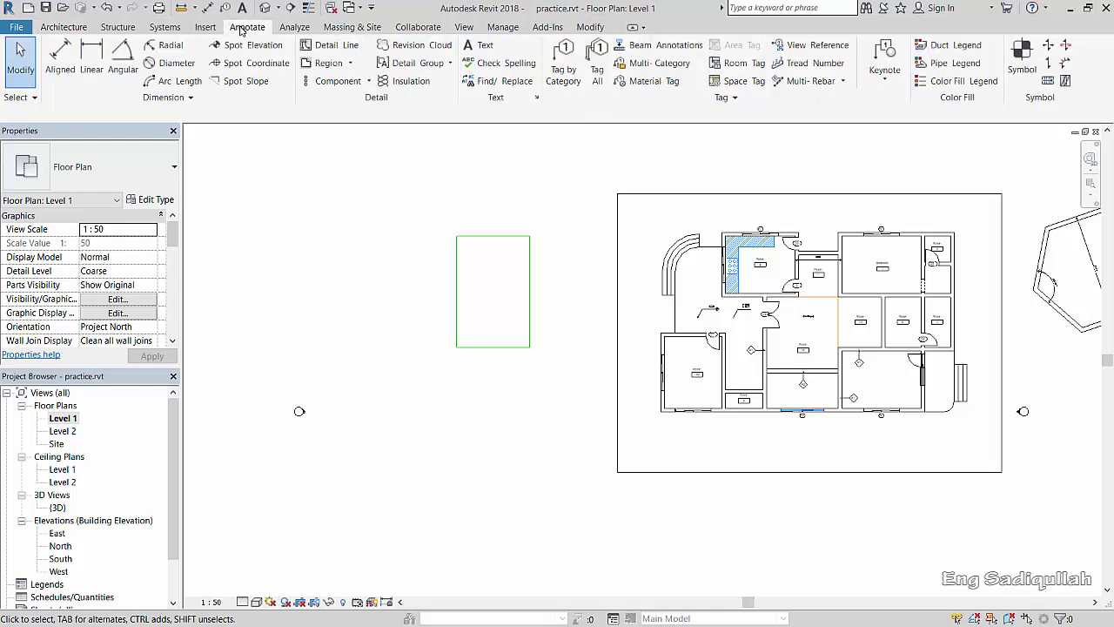
Step: Create a rectangular masking region snapped to the corners of the green box
click(345, 68)
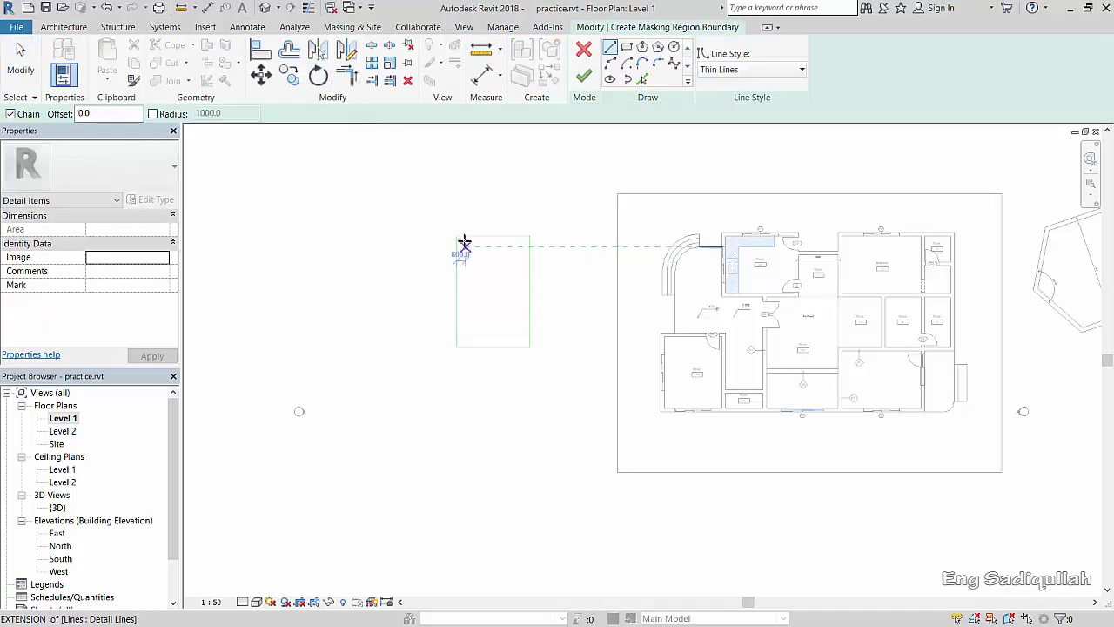
click(627, 47)
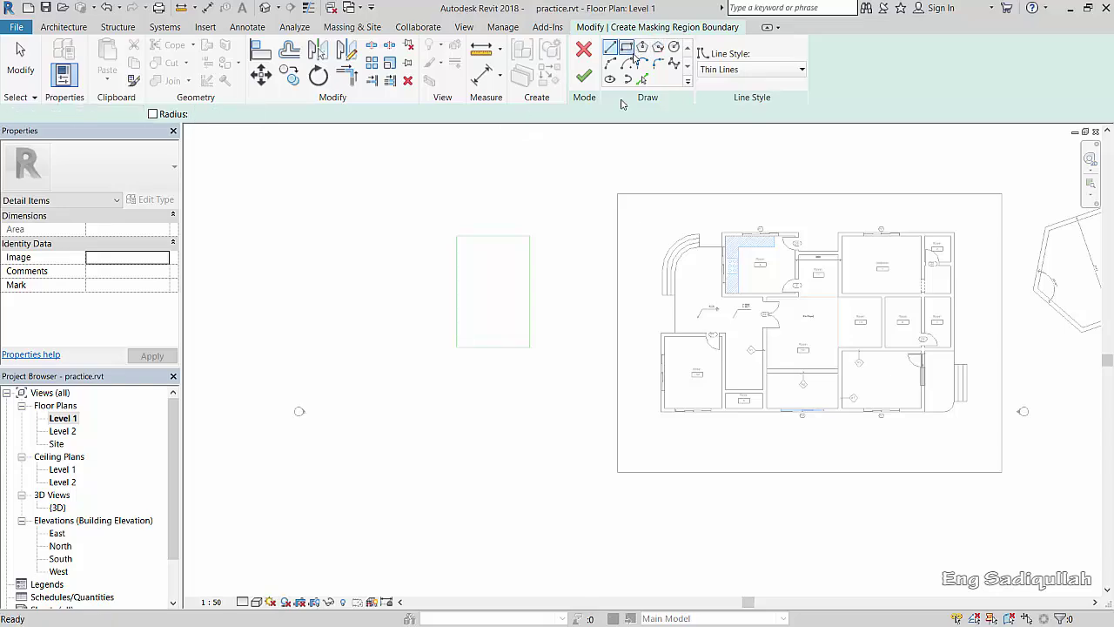
click(456, 236)
click(530, 346)
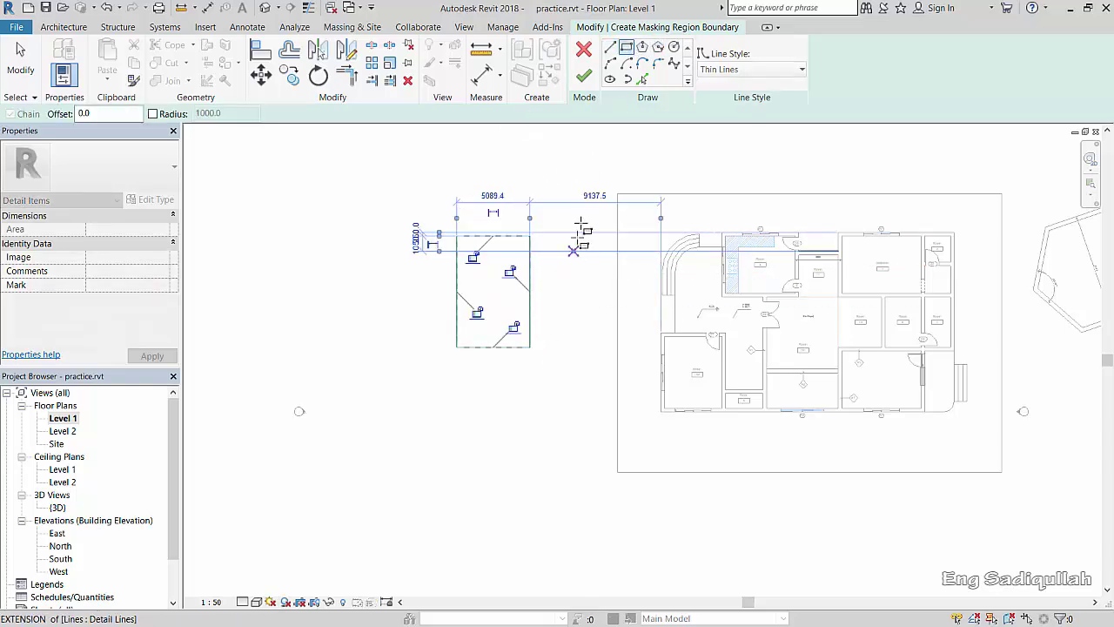
click(583, 76)
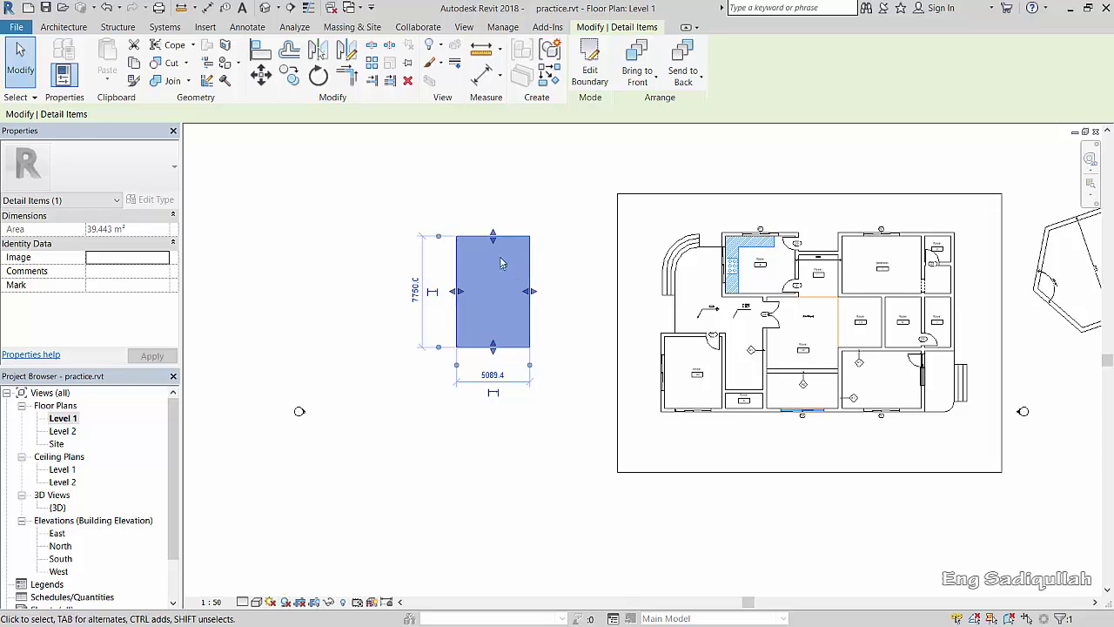
Step: Test-stretch the masking region's top edge upward, then restore it to its original position
scroll(508, 256, up, 2)
scroll(496, 235, up, 1)
drag(486, 207, 487, 155)
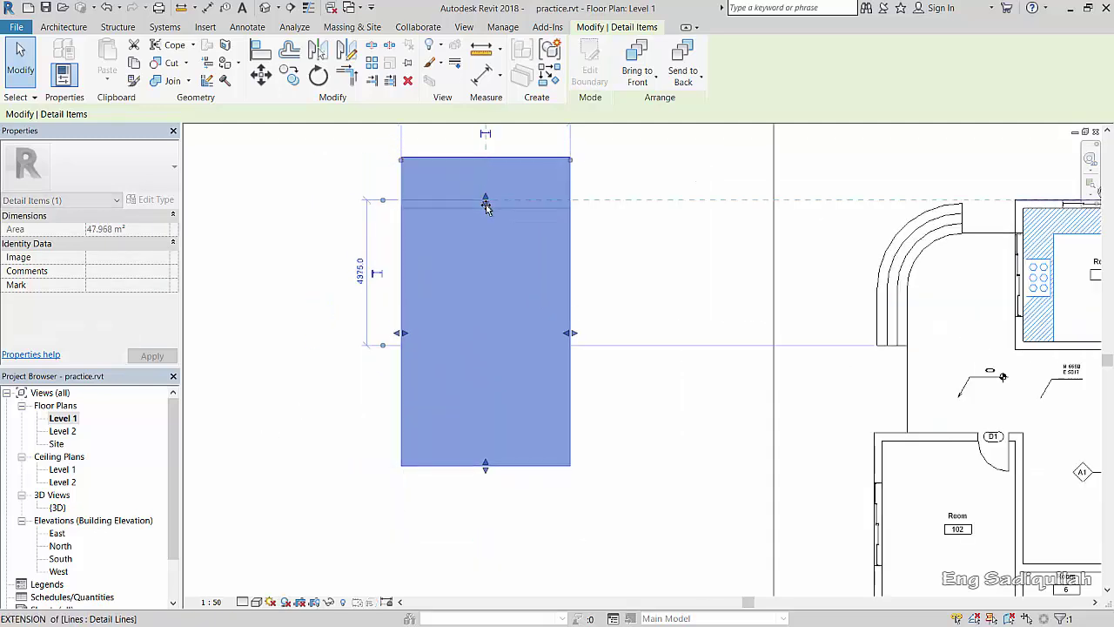
drag(487, 168, 485, 209)
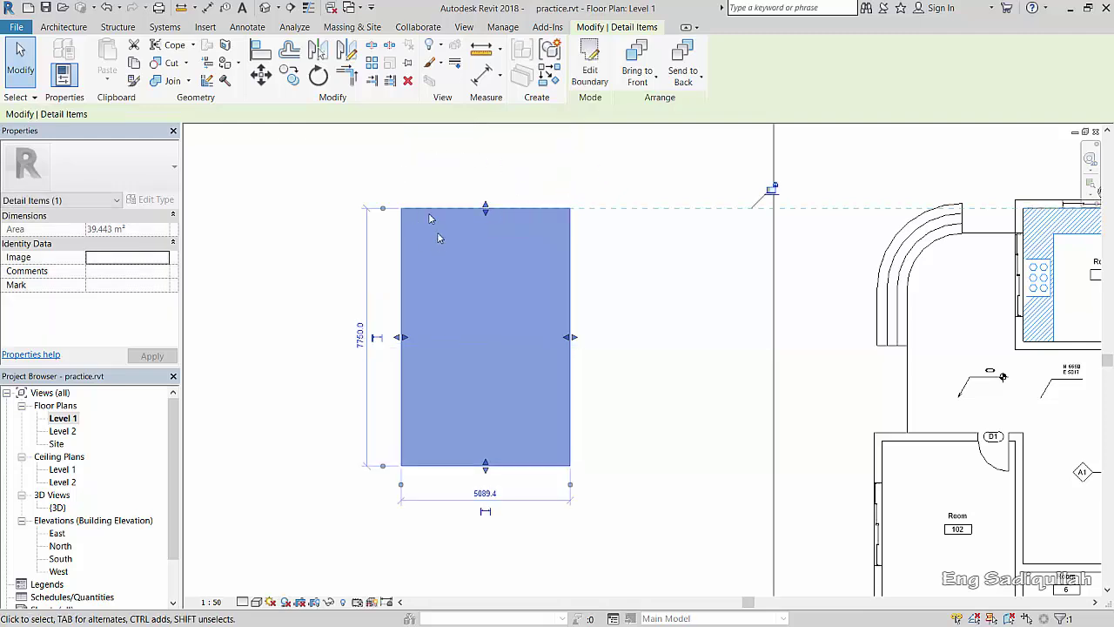
Step: Reselect the region, which now shows vertical-line hatching
click(292, 247)
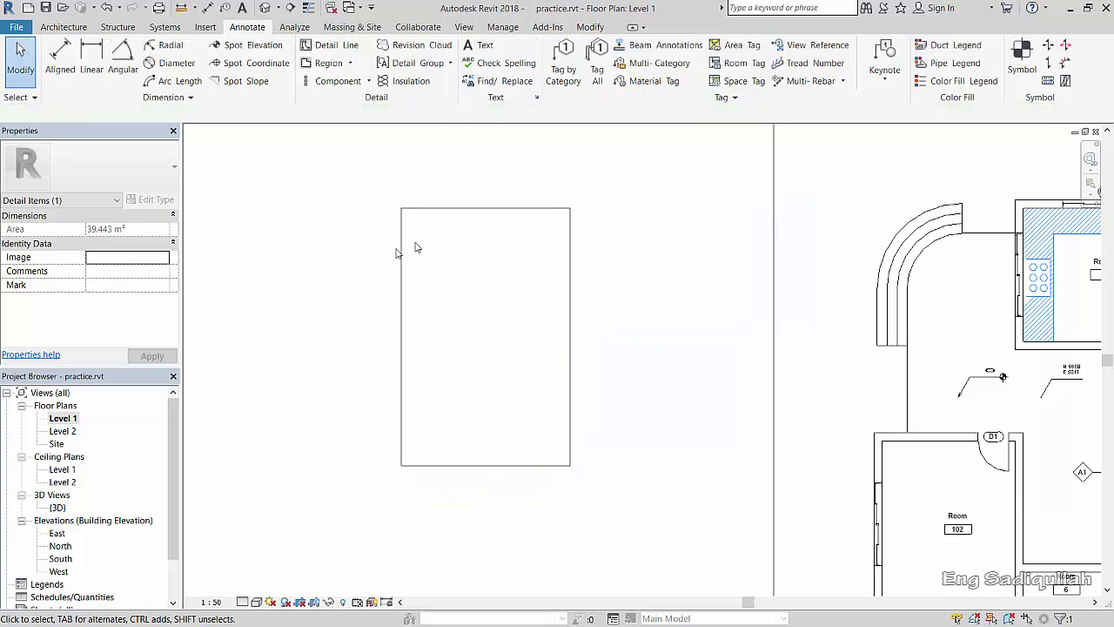
click(408, 243)
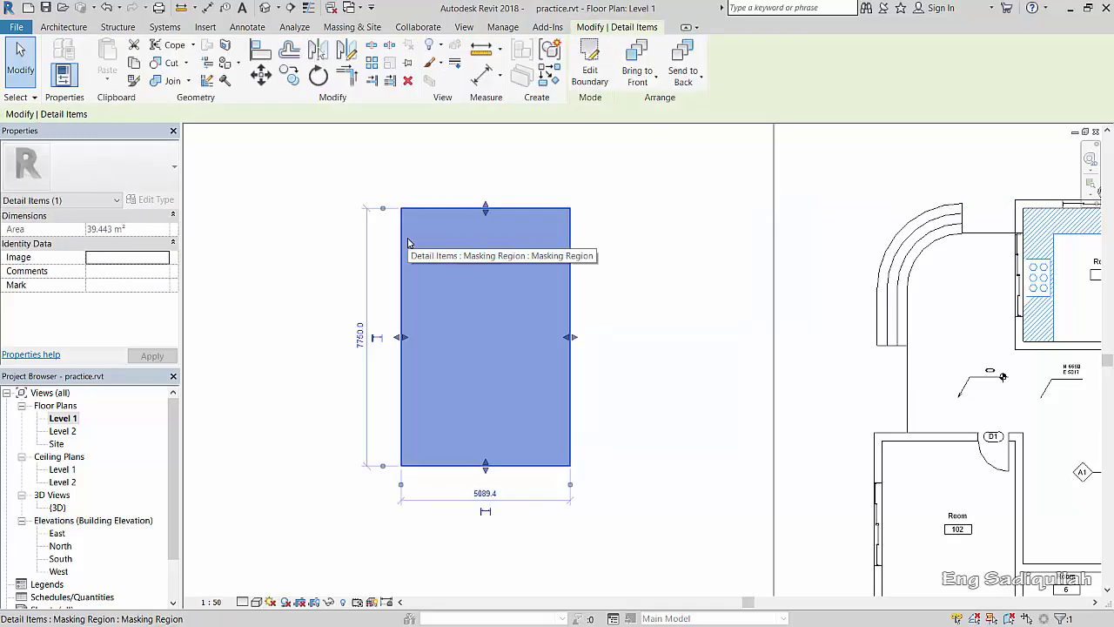
click(334, 224)
click(424, 231)
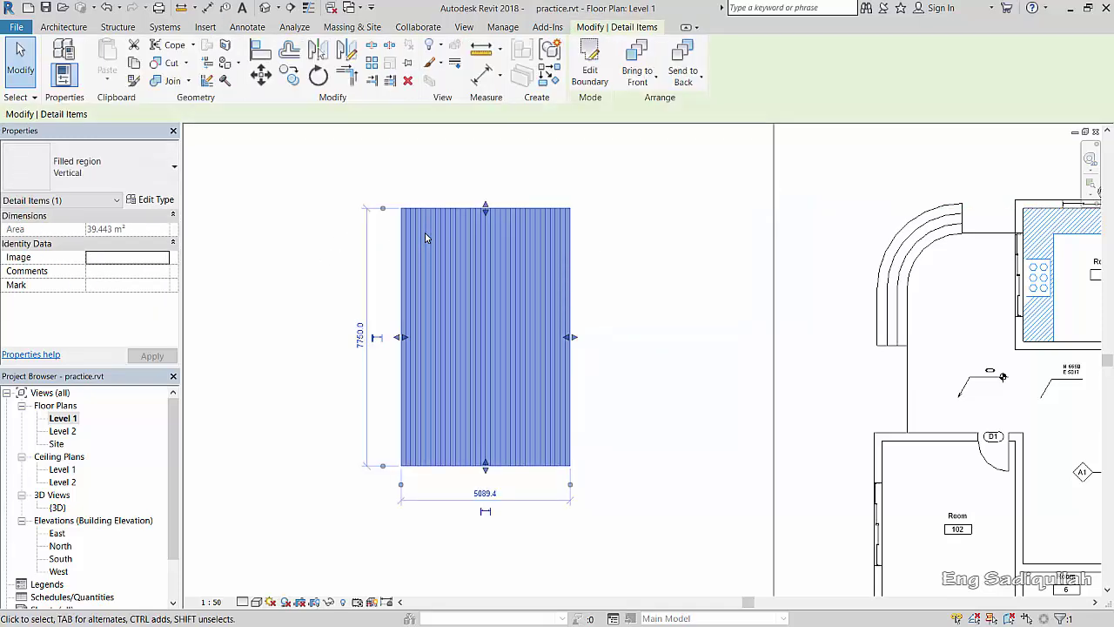
Step: Set the region type's fill pattern to Earth, apply it, and deselect the region
click(150, 199)
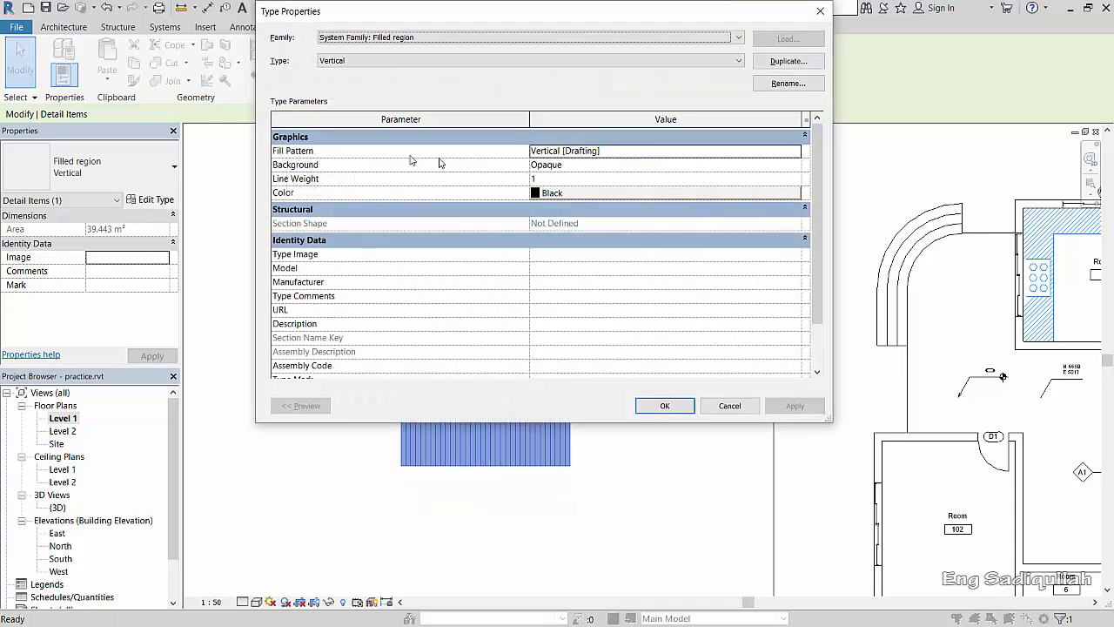
click(776, 154)
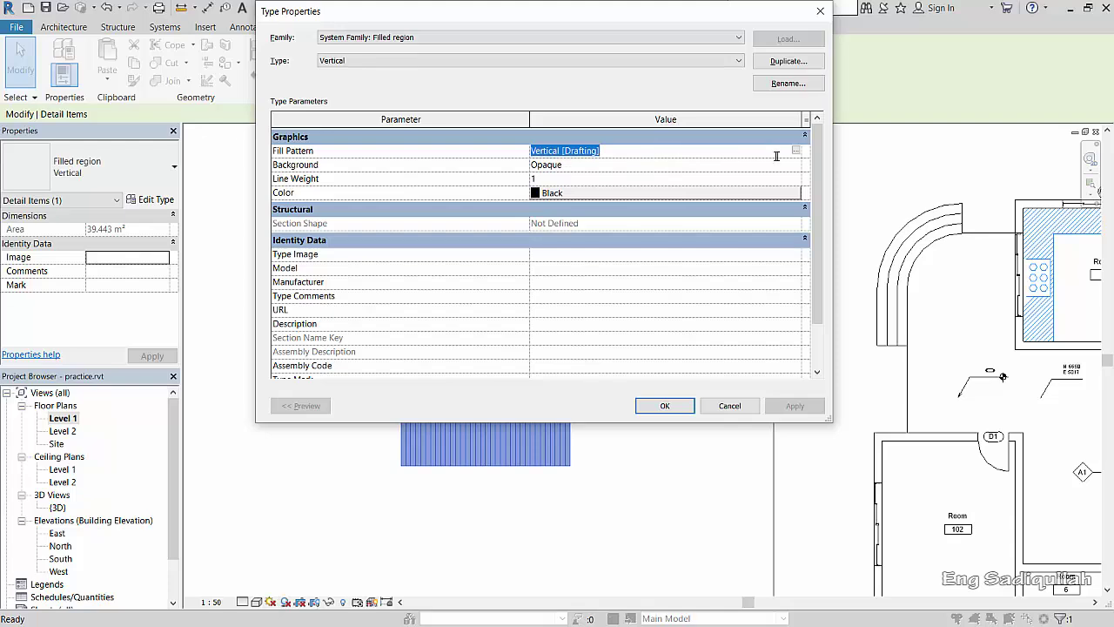
click(795, 152)
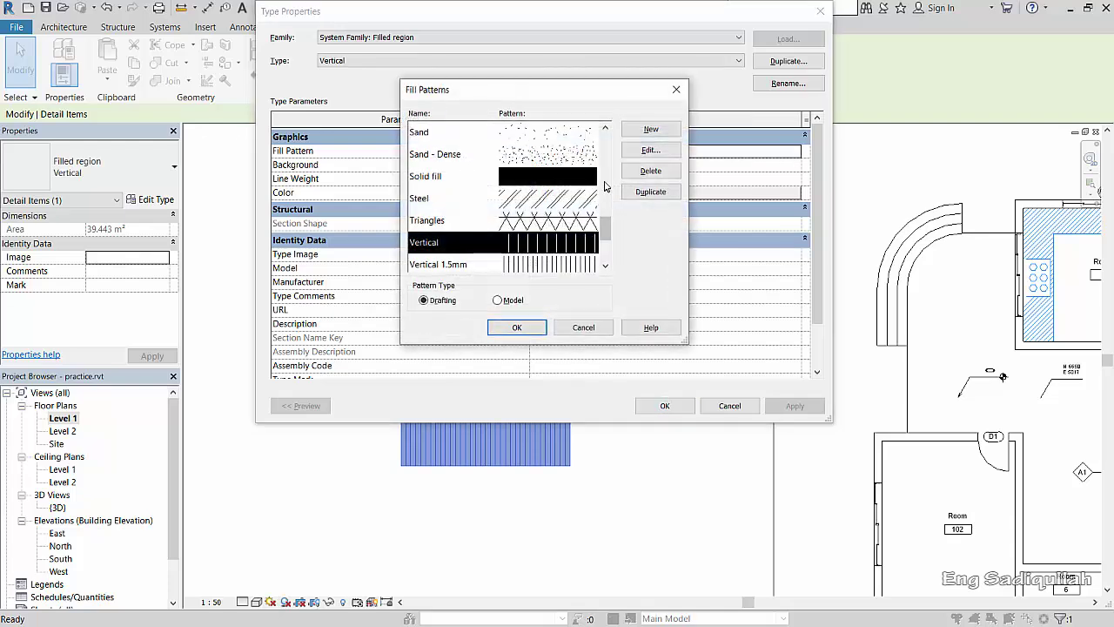
drag(606, 223, 612, 249)
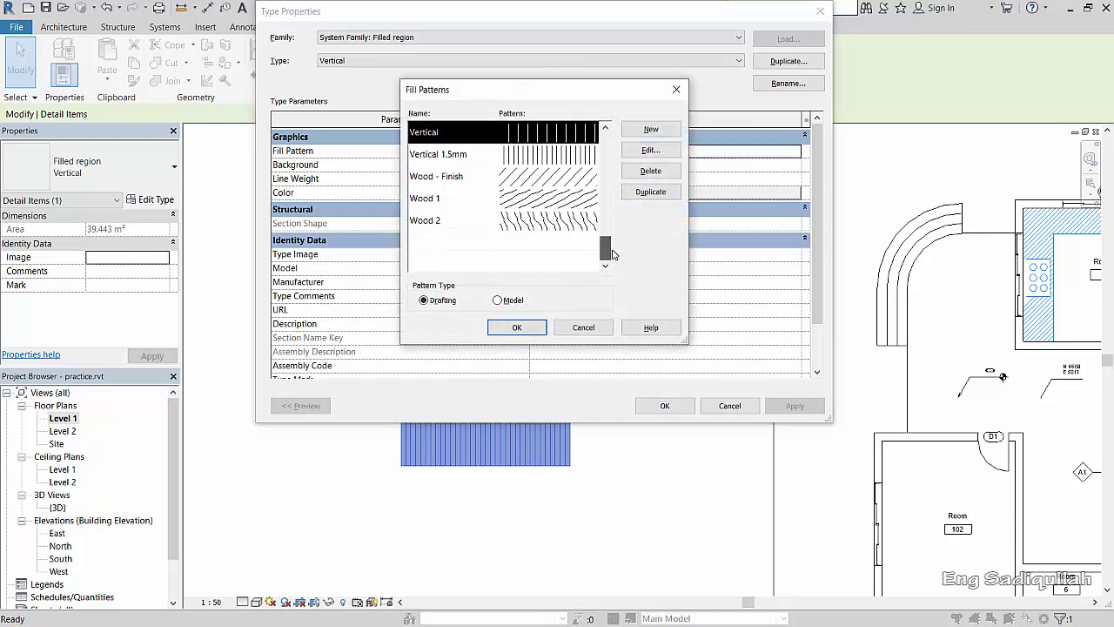
click(586, 224)
drag(607, 132, 607, 129)
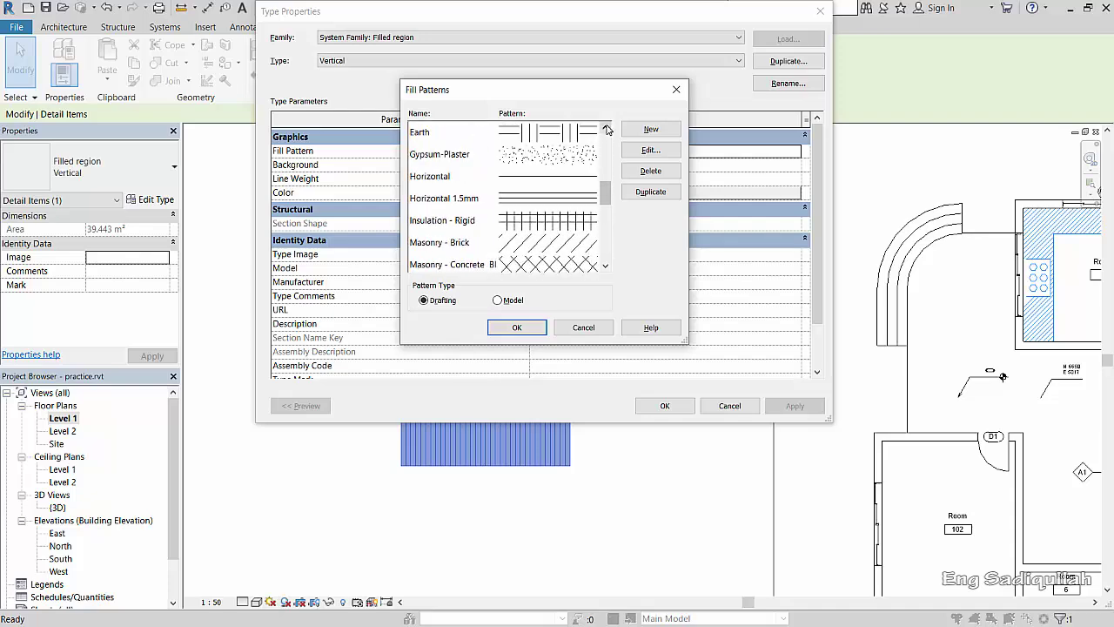
click(570, 195)
click(570, 183)
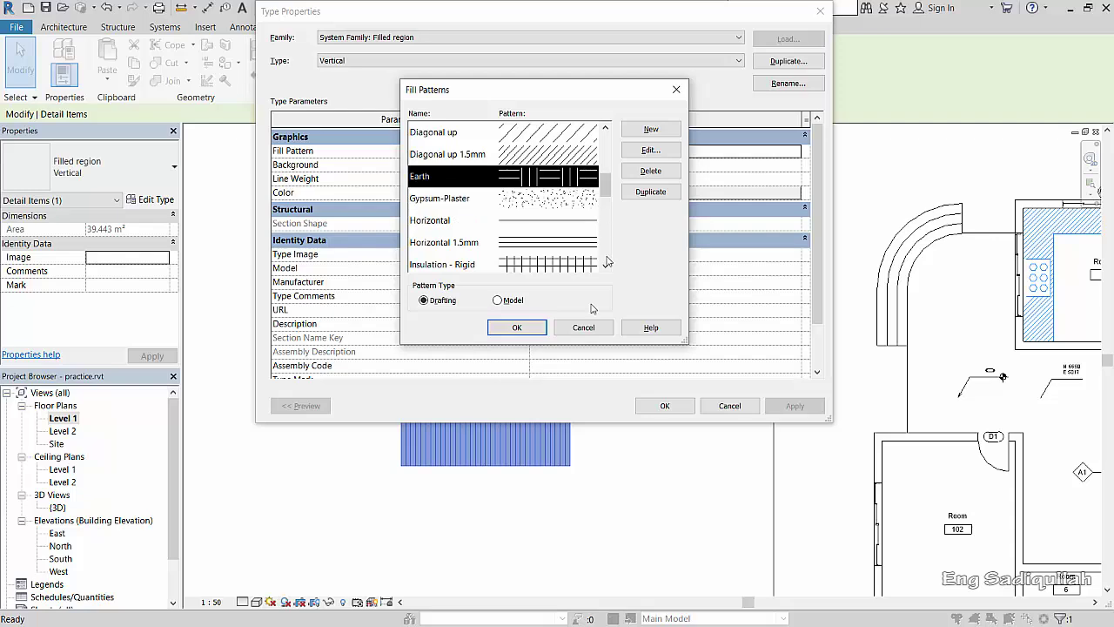
click(522, 328)
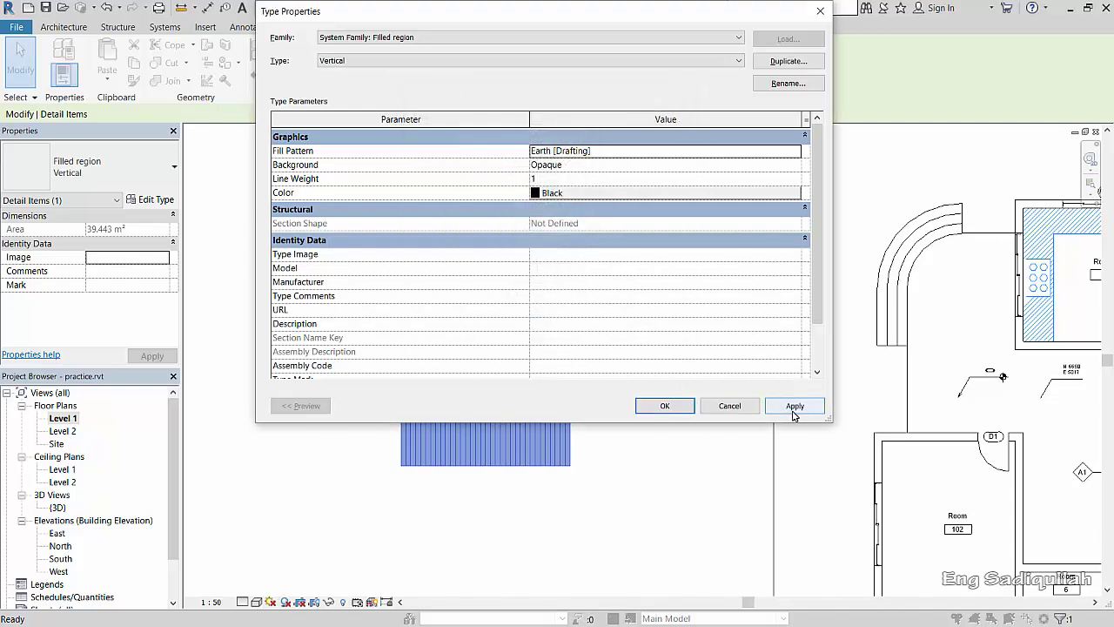
click(792, 406)
click(665, 406)
click(666, 327)
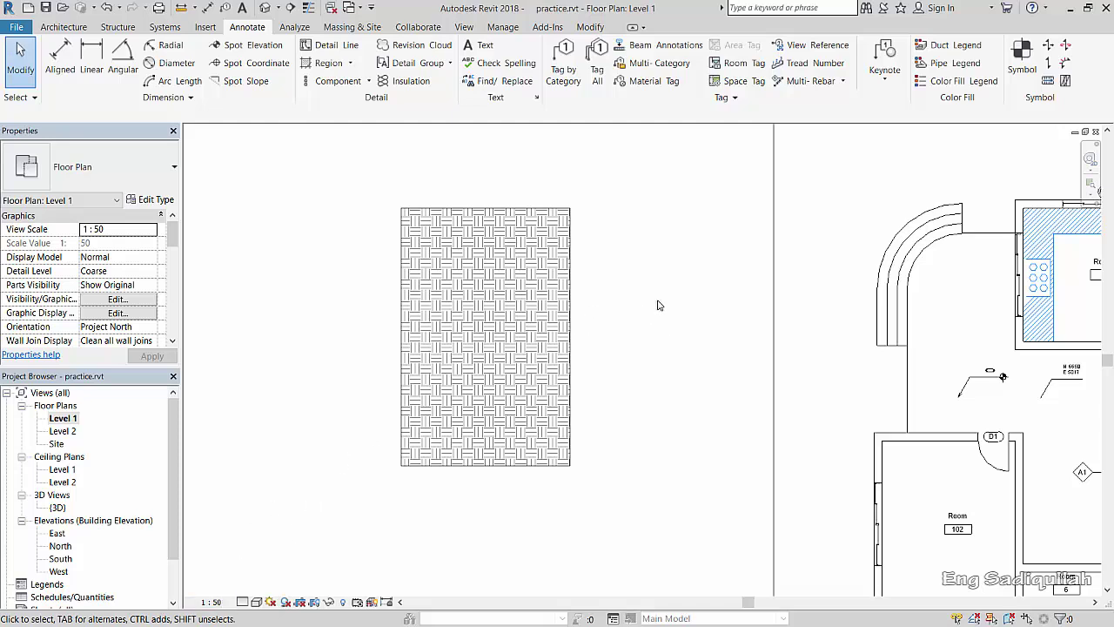
Step: Place a BS Universal Beam 203x133x30UB detail component above the hatched region
click(368, 81)
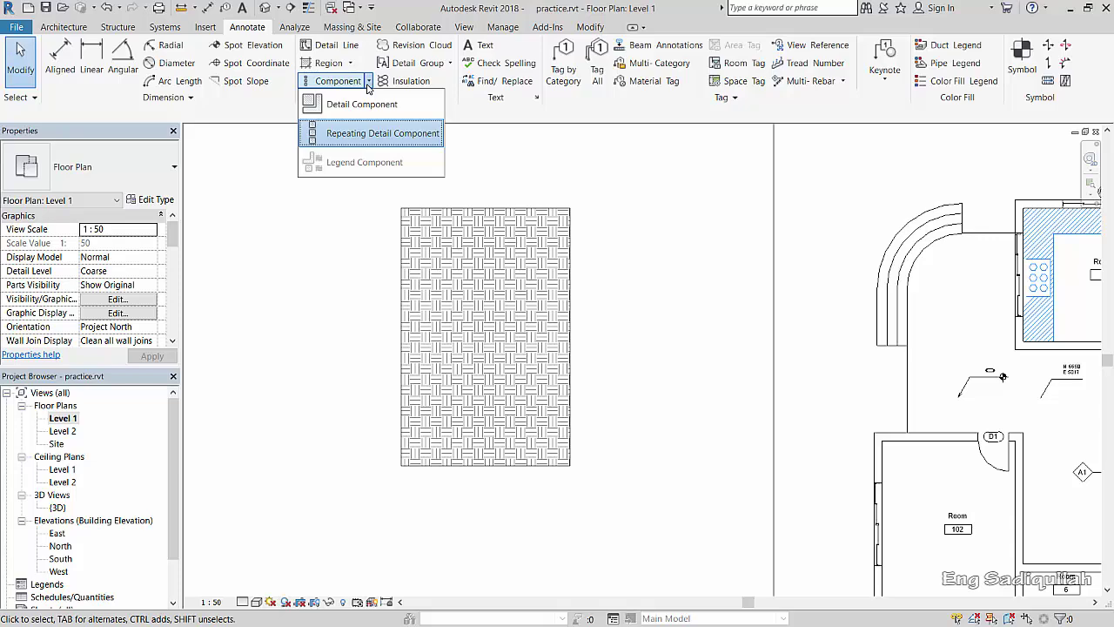
click(362, 104)
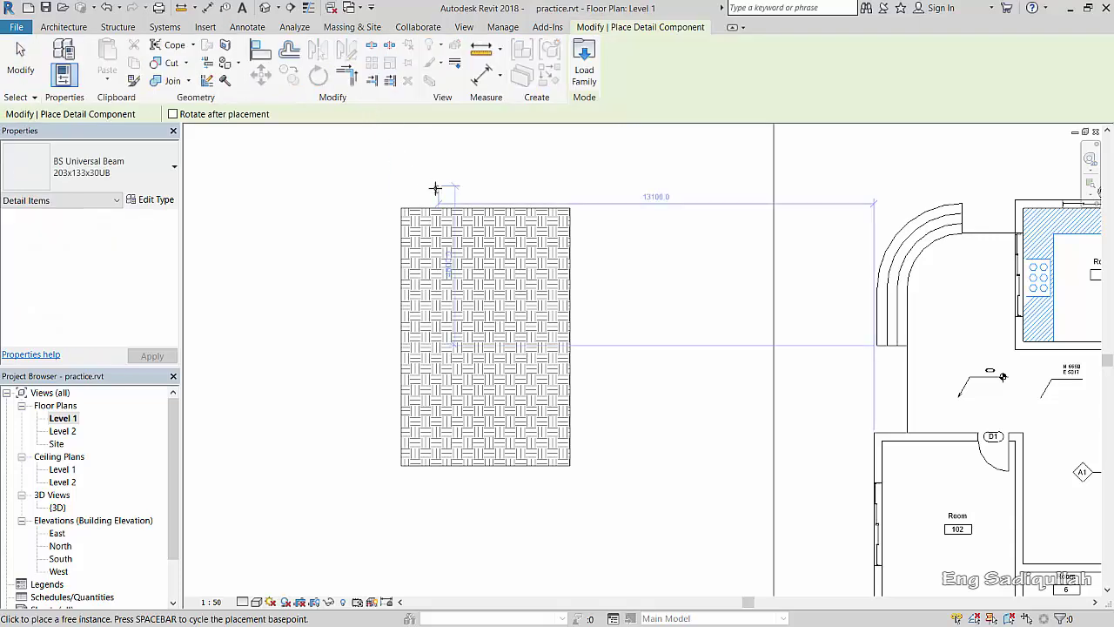
click(366, 166)
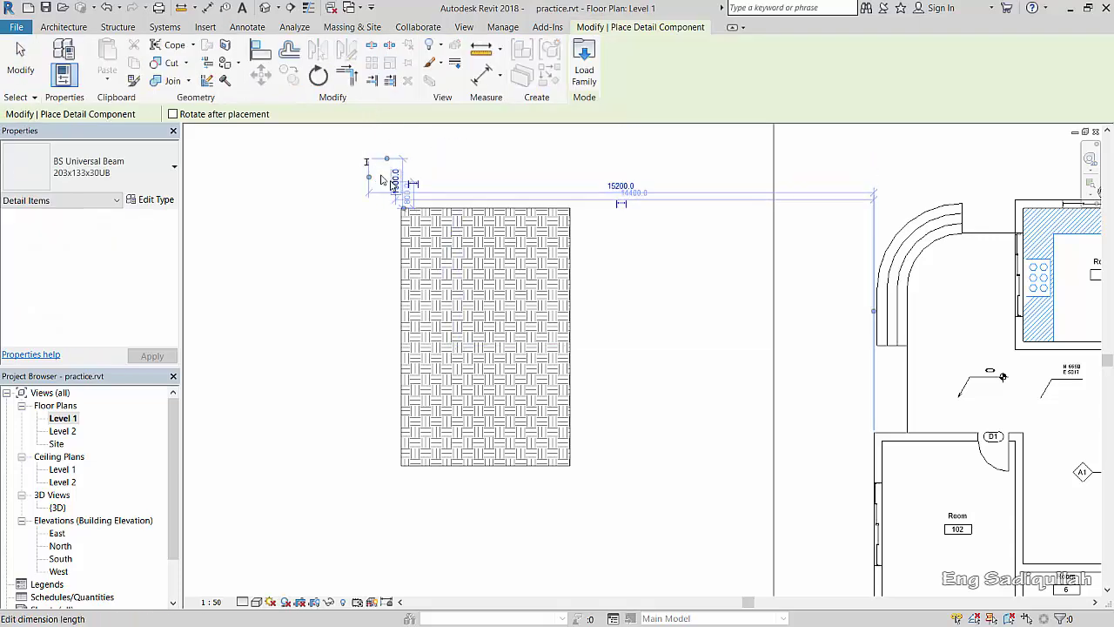
scroll(370, 170, up, 3)
scroll(370, 170, up, 3)
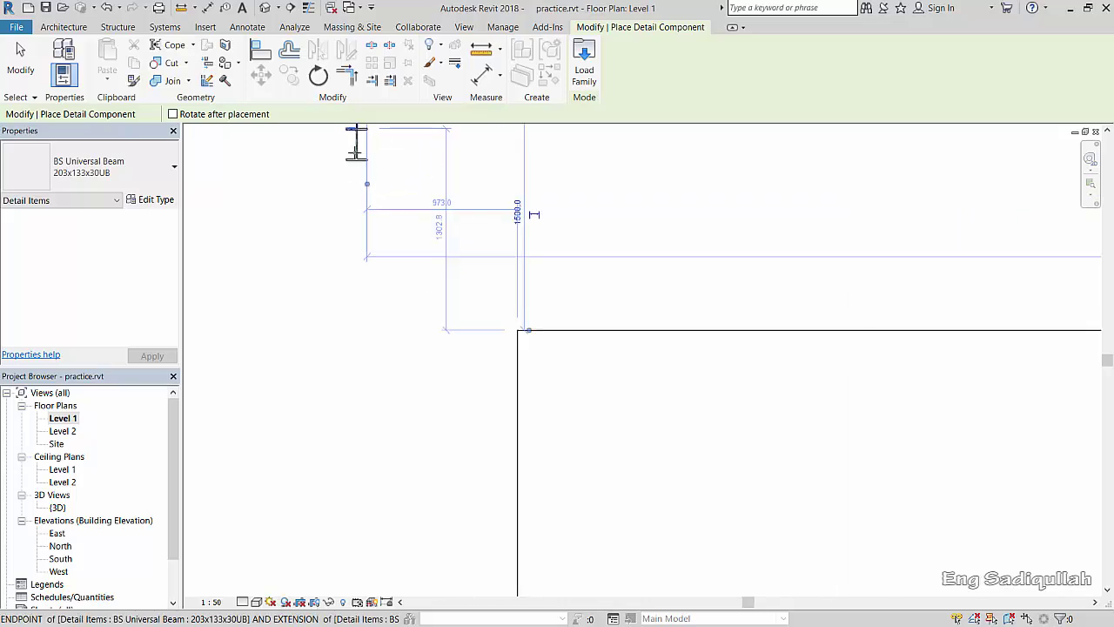
middle_drag(370, 217, 407, 348)
key(Escape)
key(Escape)
Step: Select the placed beam and open the default 3D view
drag(450, 230, 338, 350)
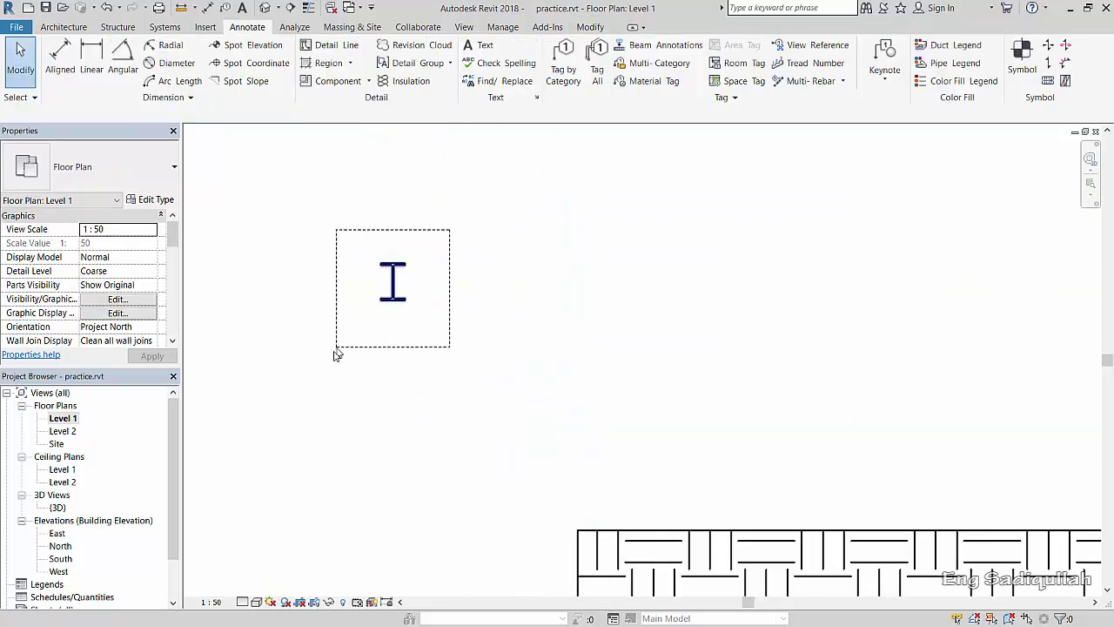
middle_drag(379, 347, 432, 347)
click(493, 251)
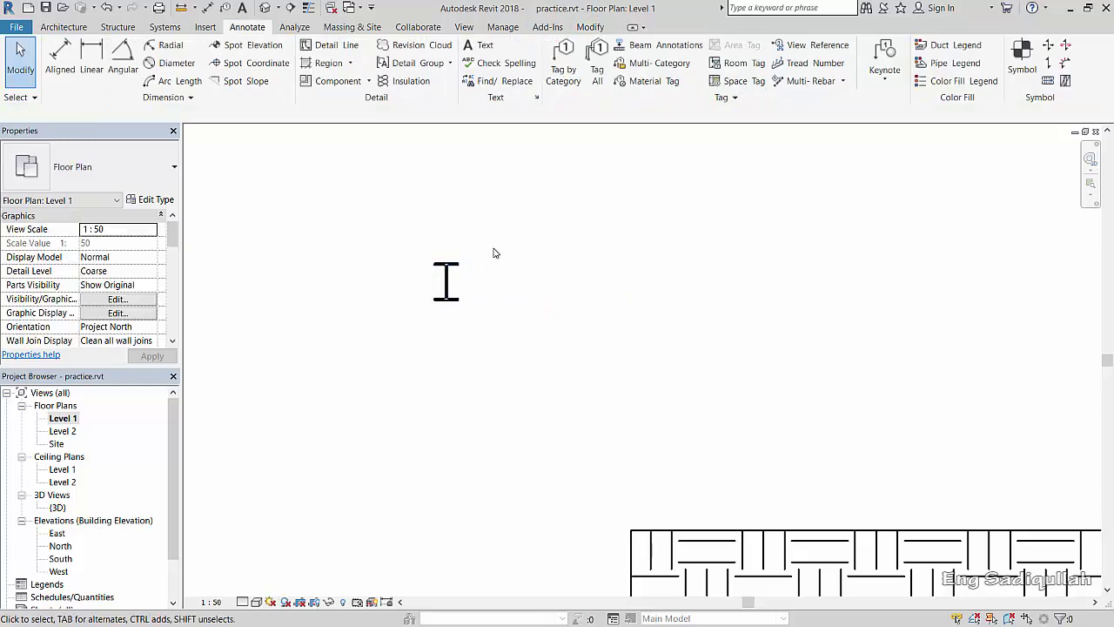
drag(492, 251, 386, 246)
click(262, 8)
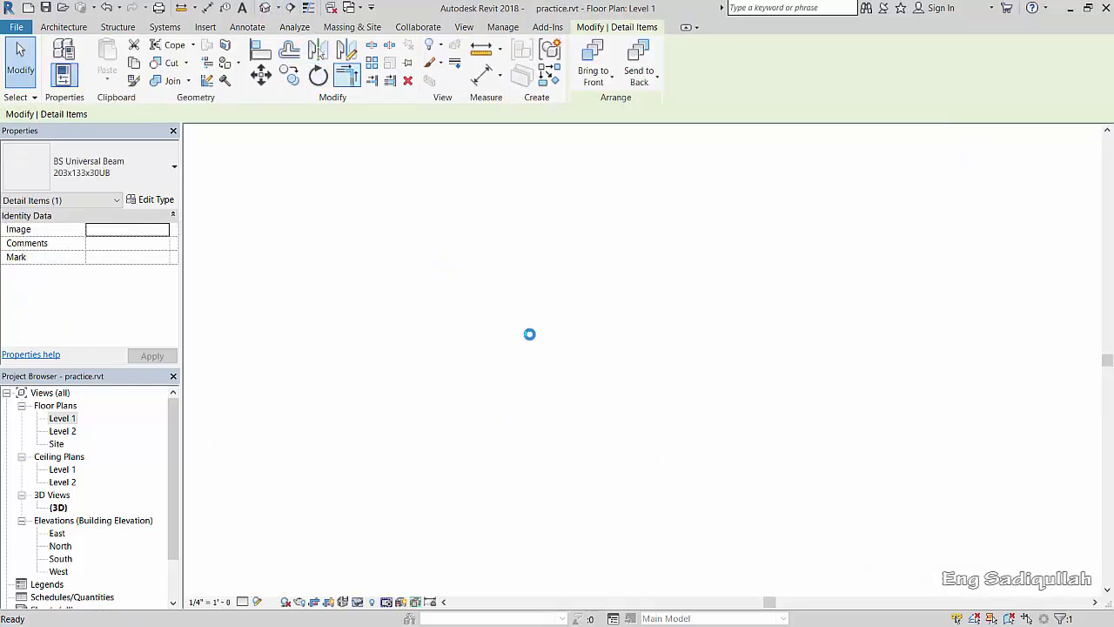
Step: Zoom in on the building model in 3D, then return to the Level 1 floor plan
scroll(596, 361, up, 1)
scroll(540, 335, up, 2)
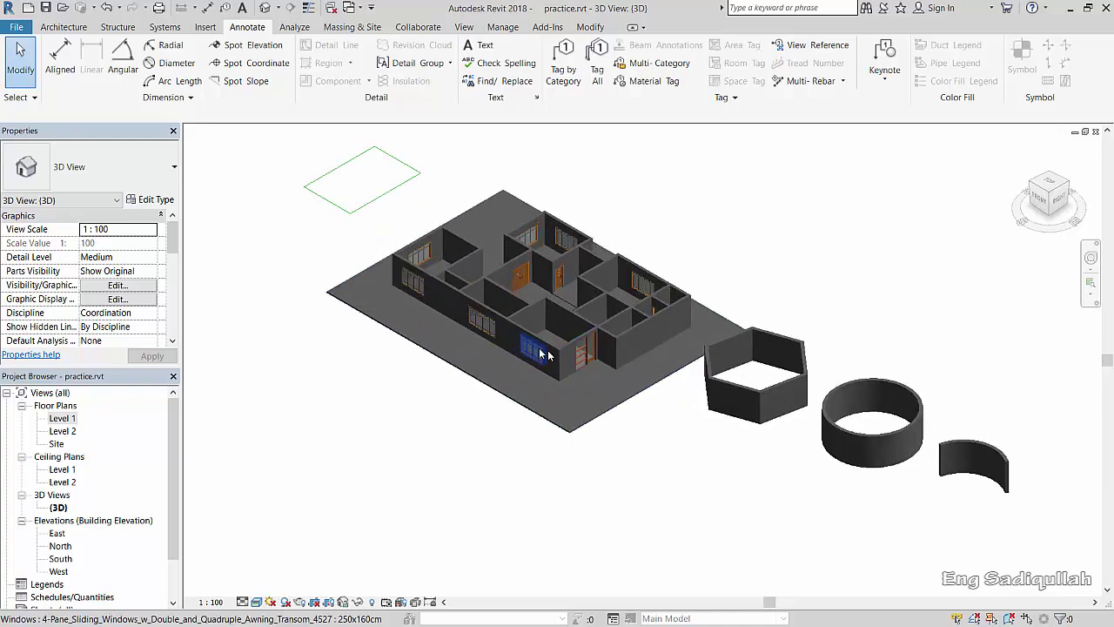
scroll(488, 309, up, 2)
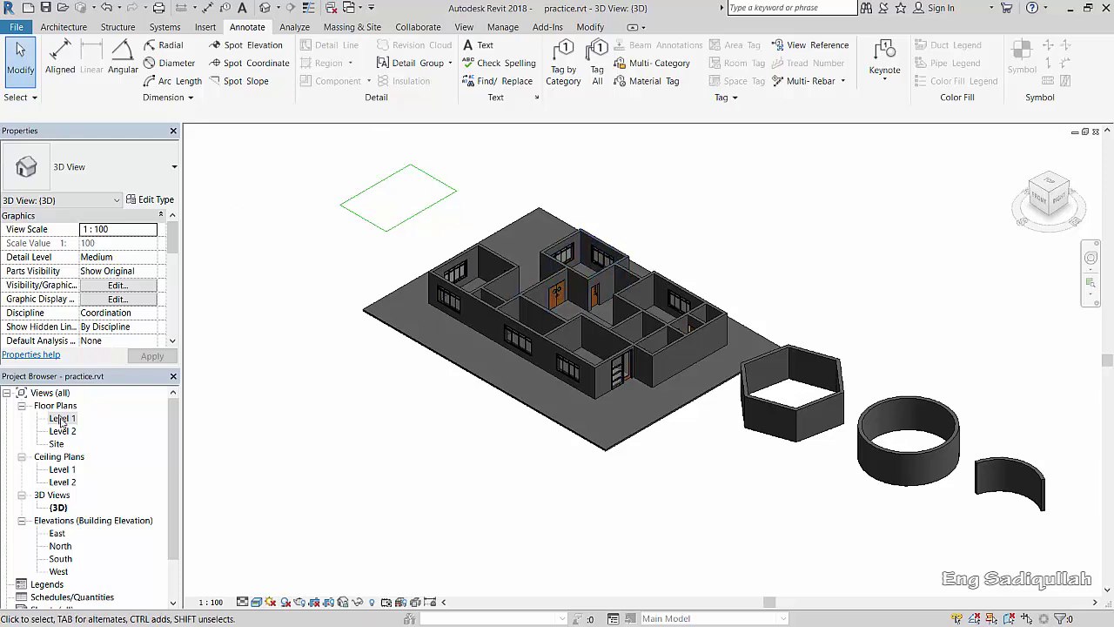
double_click(62, 418)
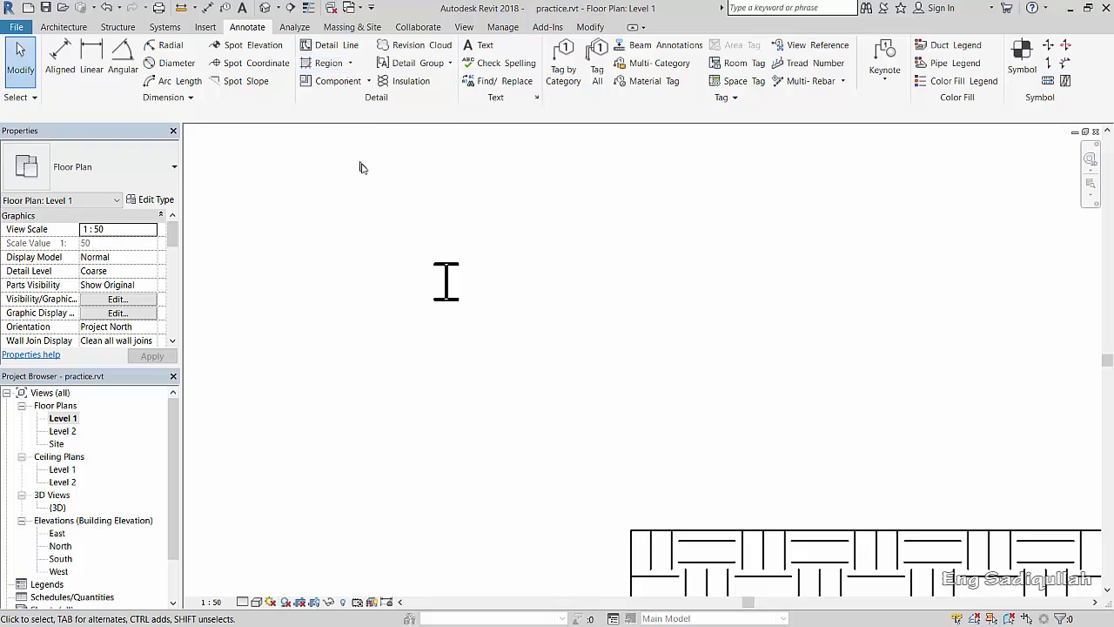
Step: Sketch a rectangular revision cloud to the right of the beam
click(415, 45)
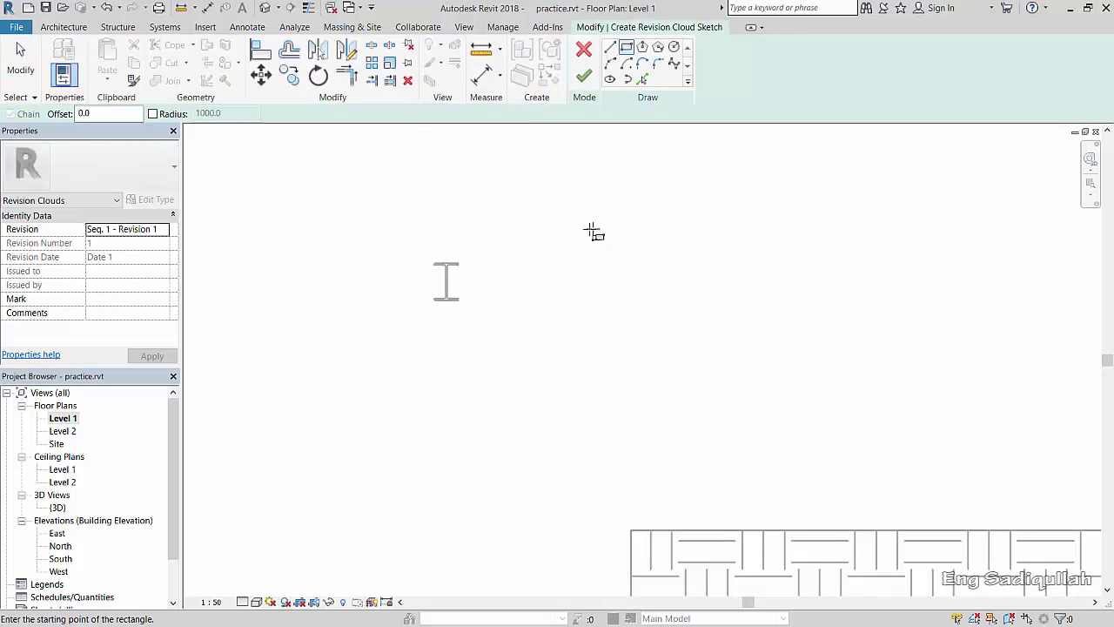
click(590, 232)
click(841, 359)
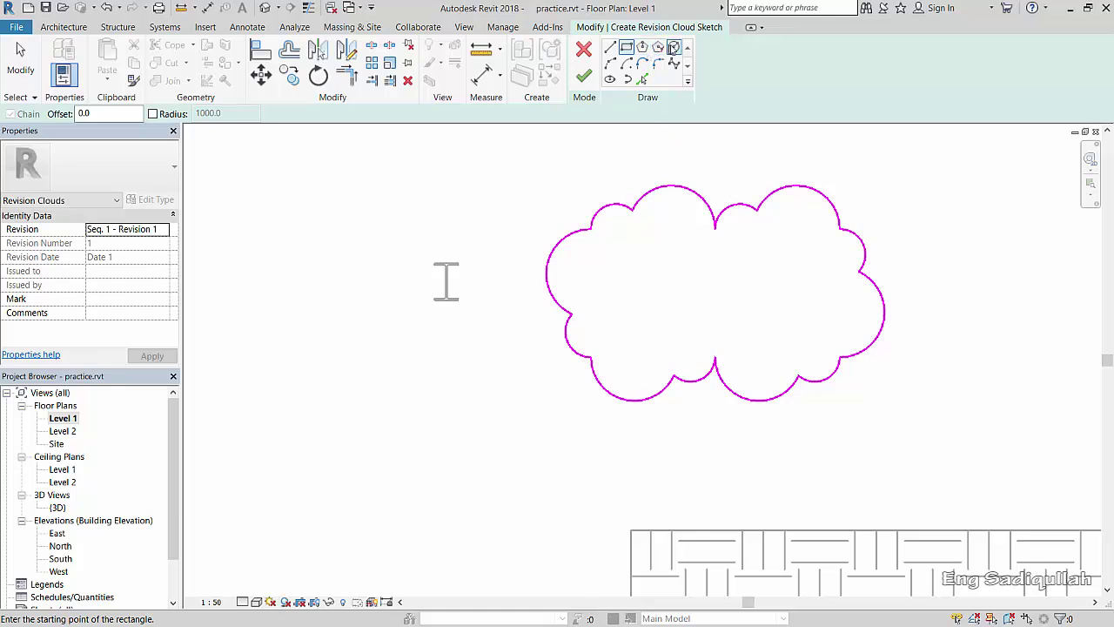
click(584, 76)
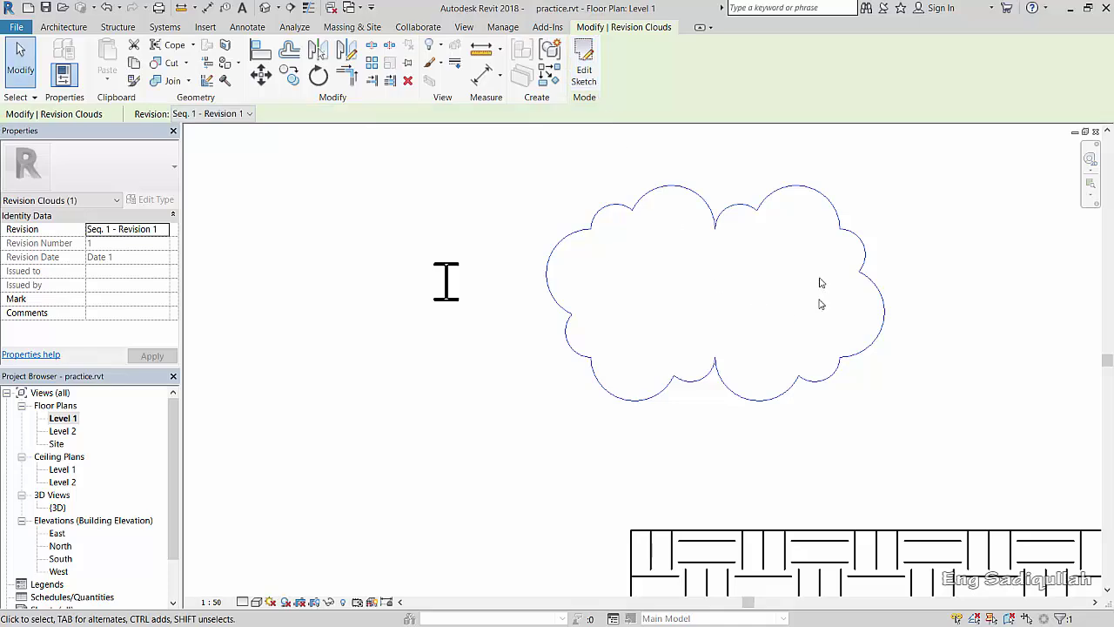
Step: Select both the revision cloud and the beam and delete them
middle_drag(819, 283, 766, 293)
drag(905, 220, 332, 371)
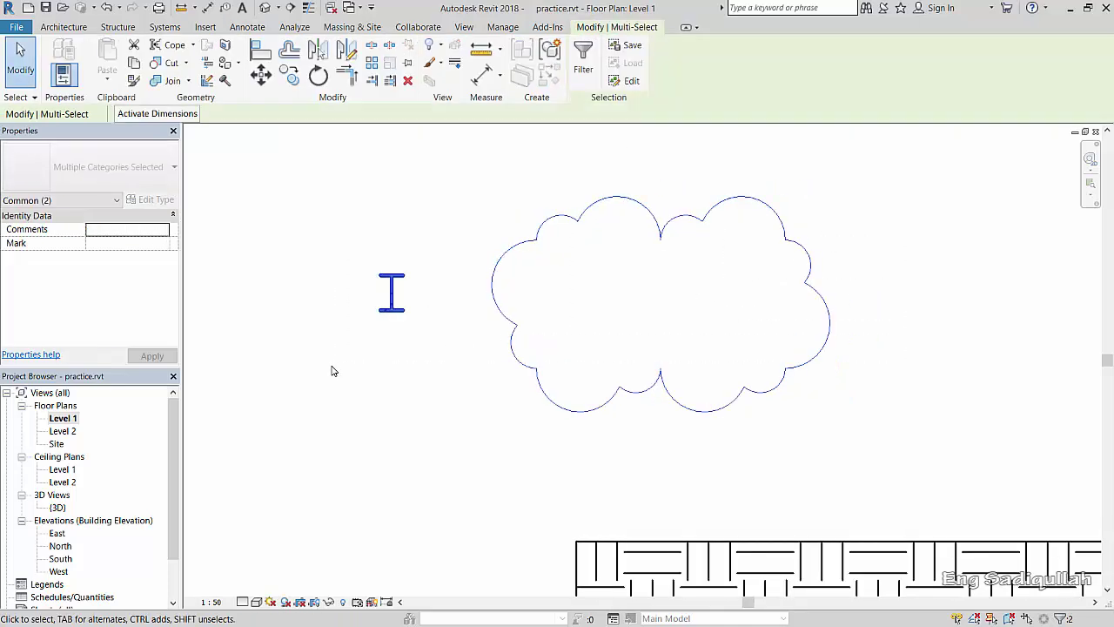
key(Delete)
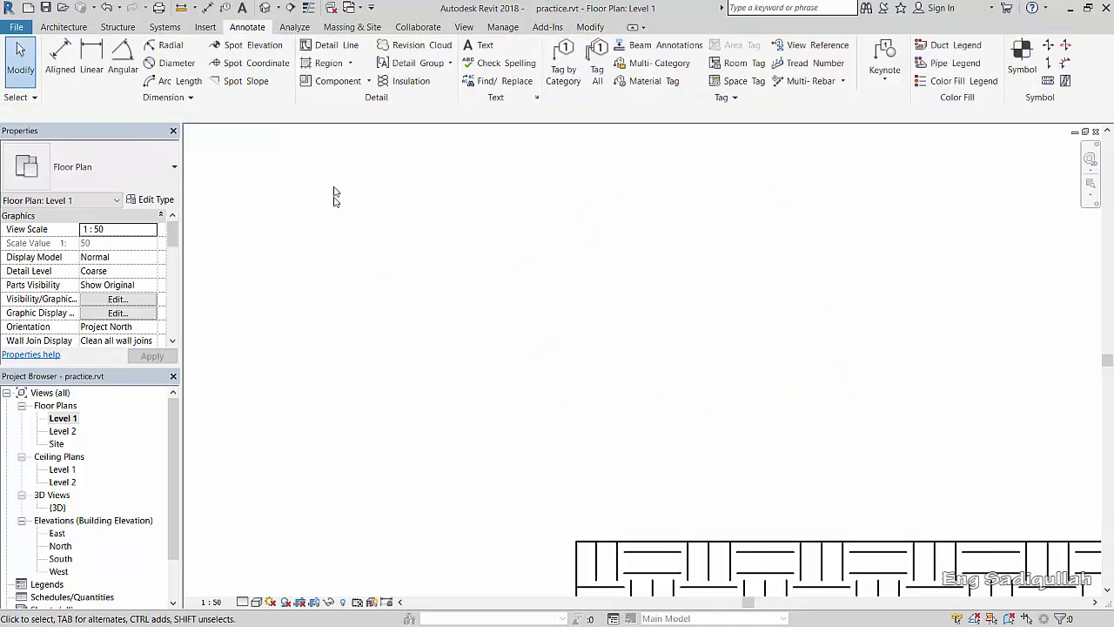
Step: Add a text note reading 'dfgdfgdfgdfgdfgdf' in the plan
click(484, 49)
click(442, 250)
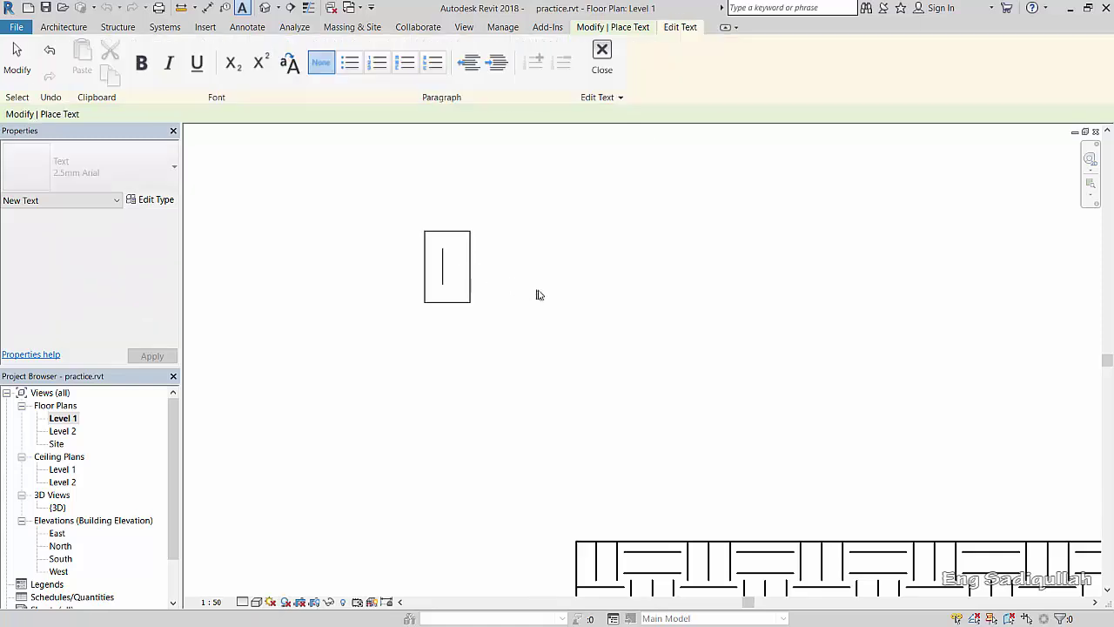
text(dfg)
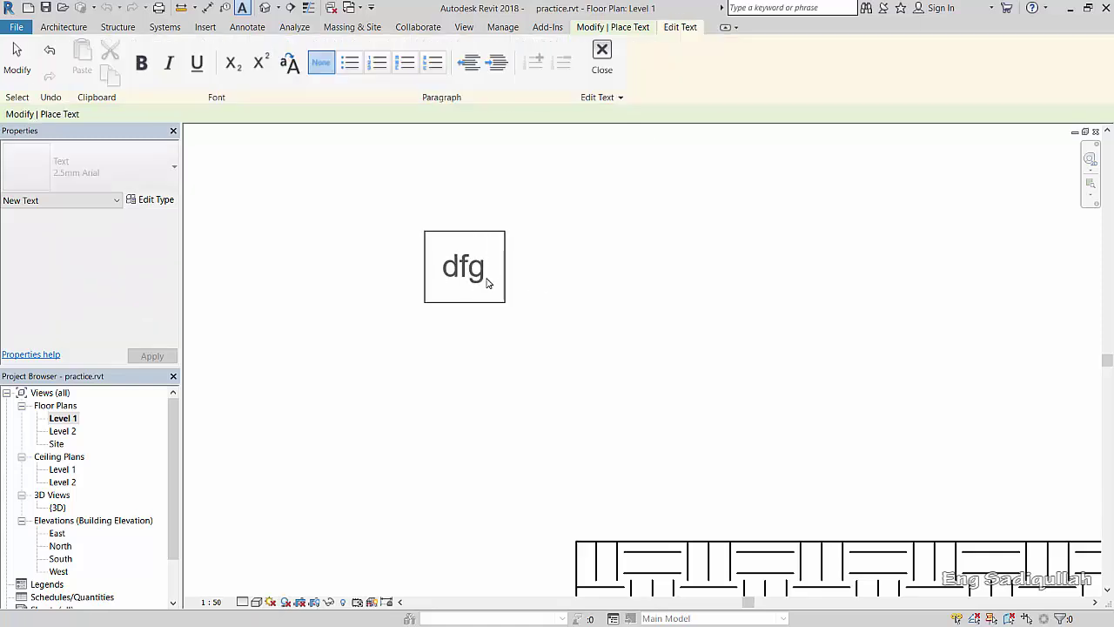
text(dfgdfgdfgdfgdf)
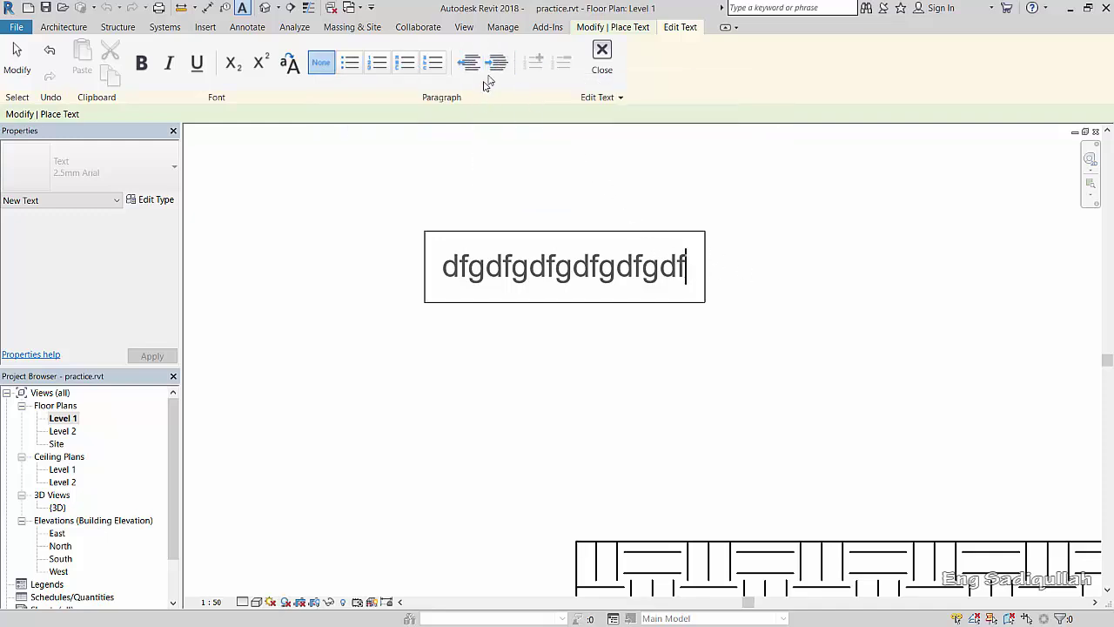
click(603, 54)
Step: Dismiss the stray empty text boxes, then select and deselect the new note
click(735, 294)
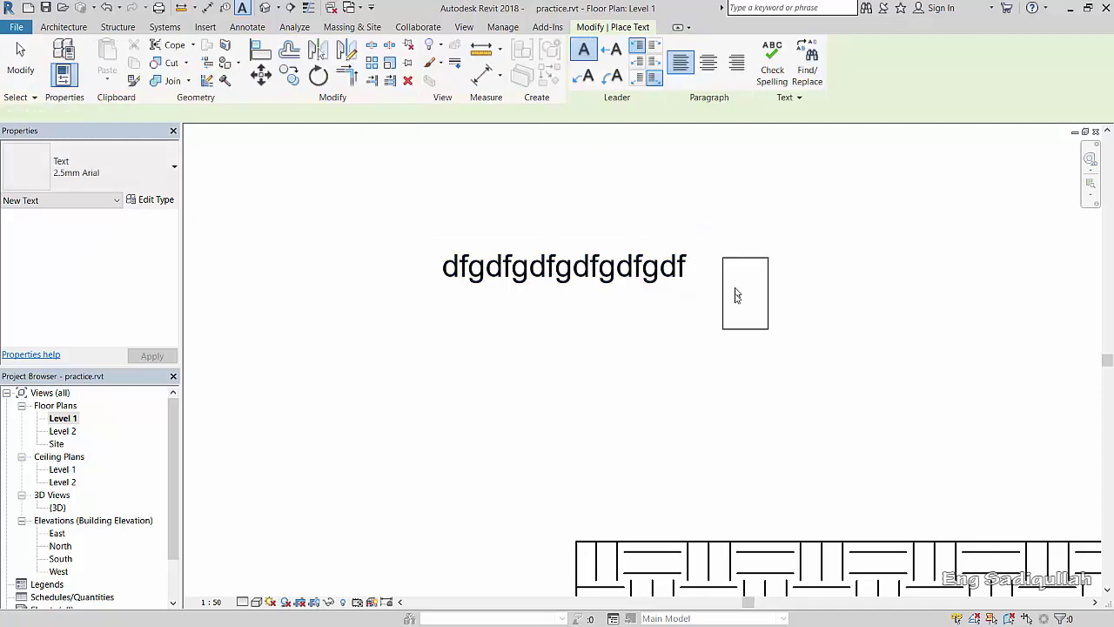
click(497, 273)
click(501, 275)
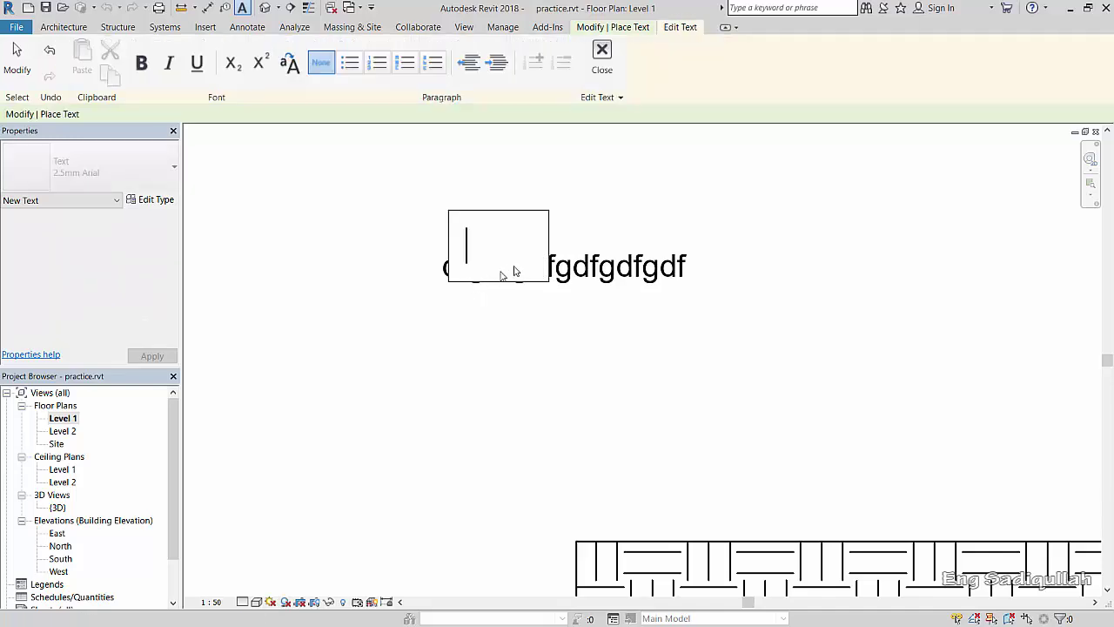
click(19, 63)
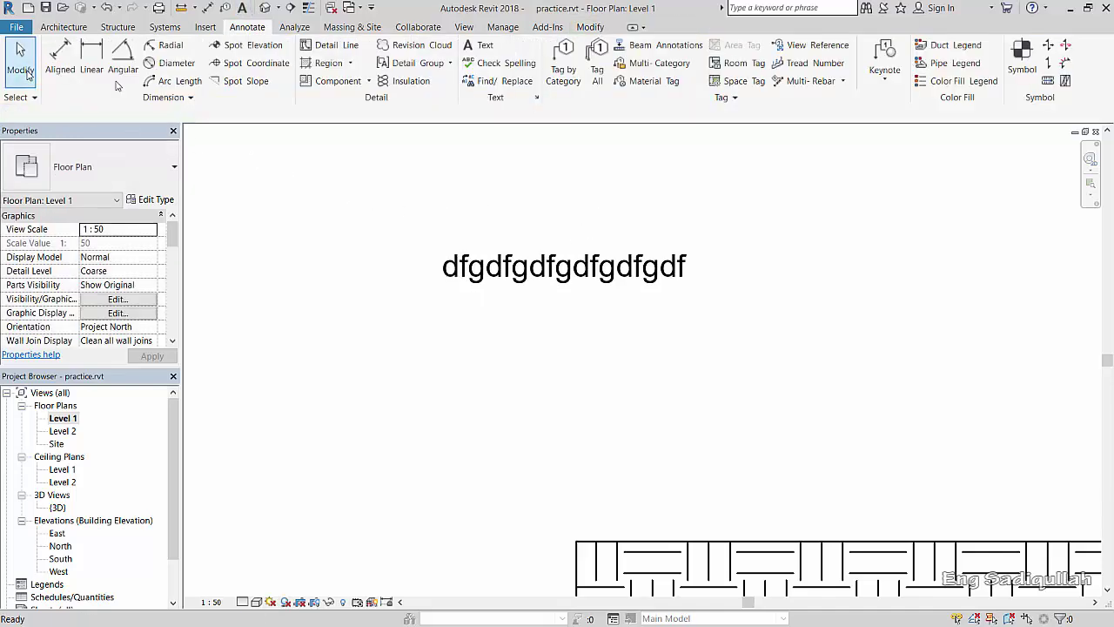
click(518, 272)
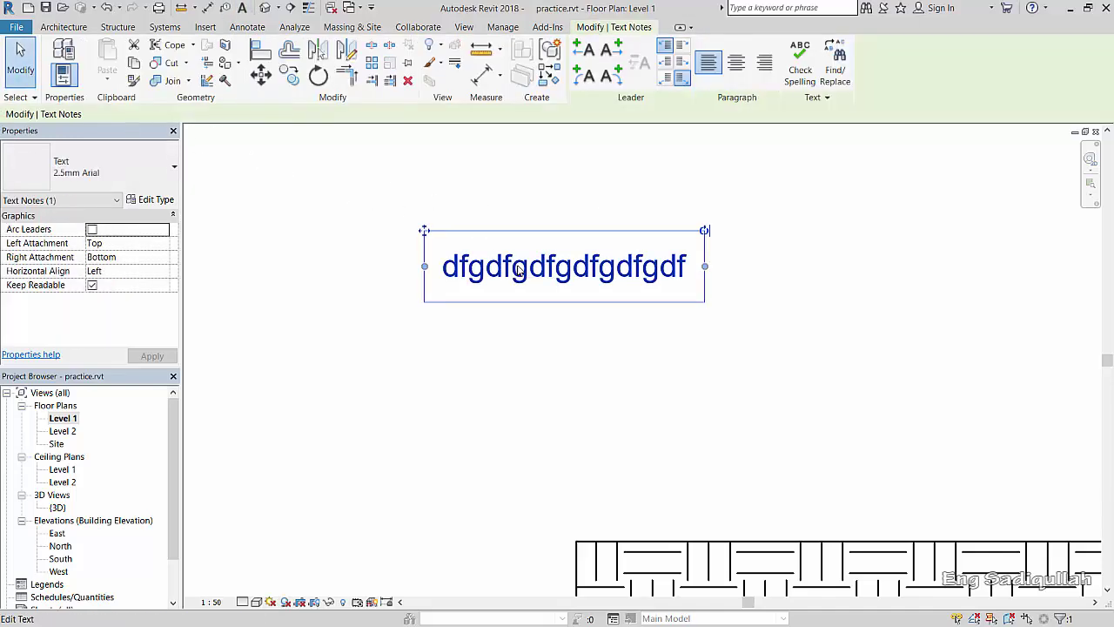
click(475, 174)
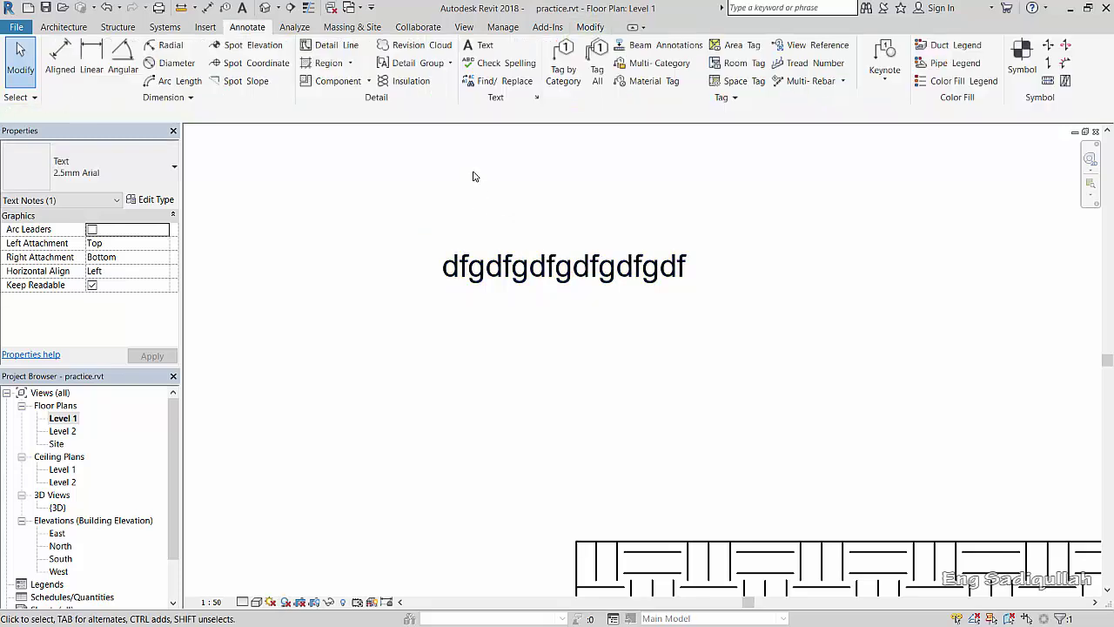
click(517, 261)
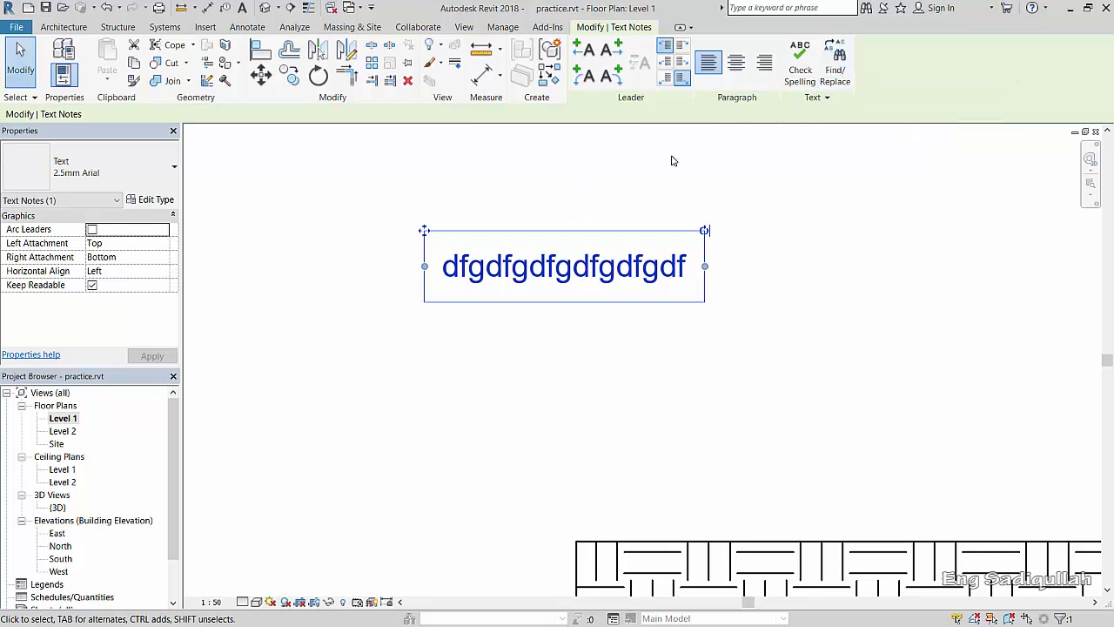
click(557, 218)
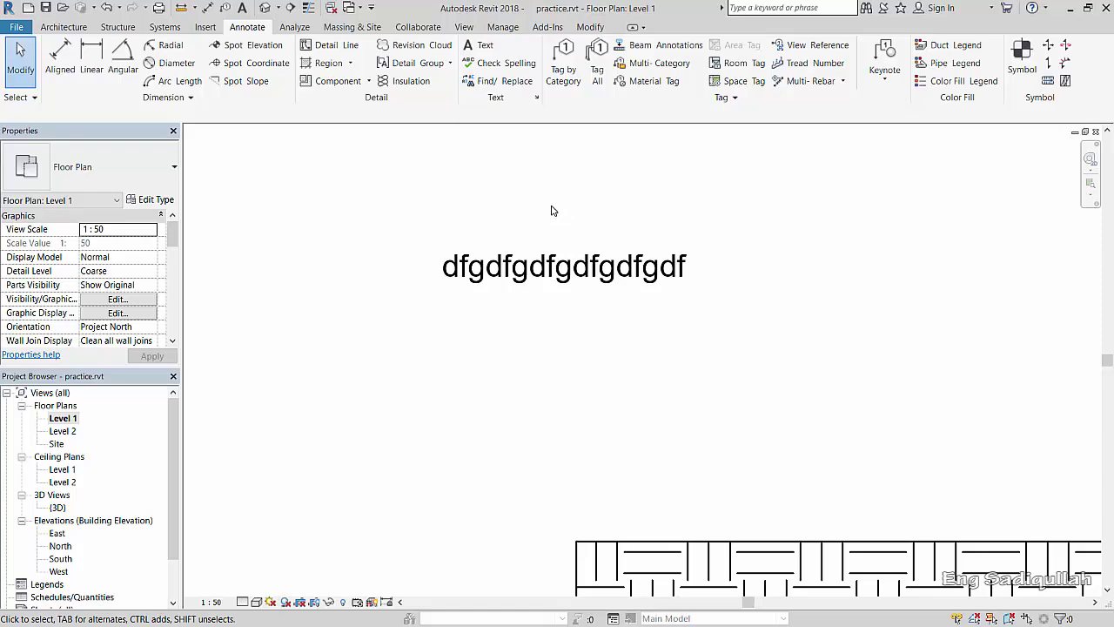
Step: Spell-check the plan text and replace the placeholder letters with 'edged'
click(496, 63)
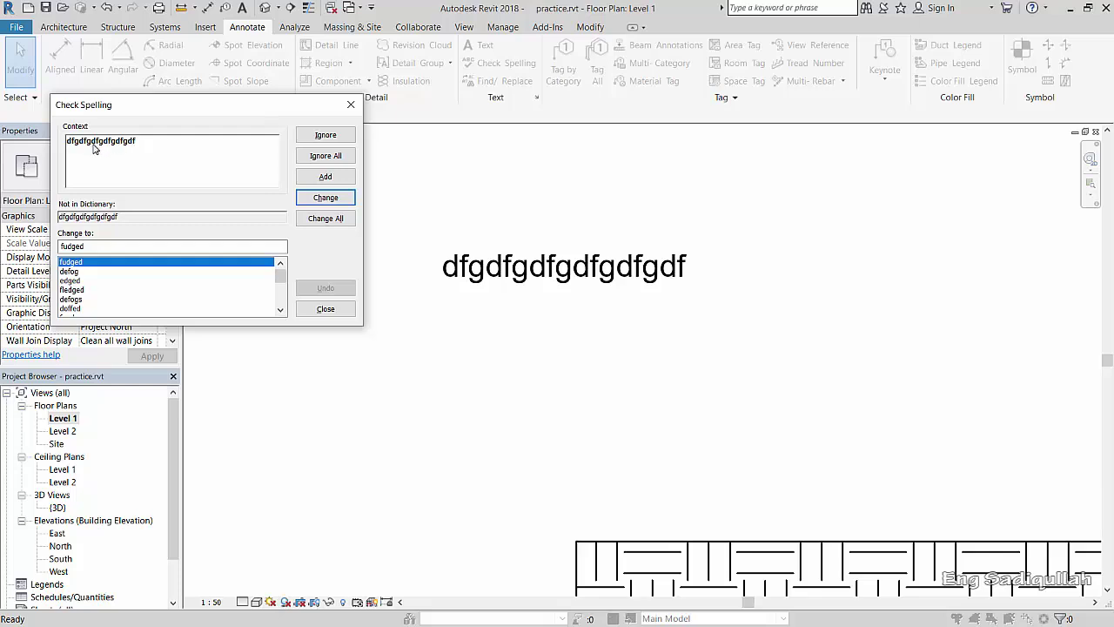
click(70, 289)
click(68, 309)
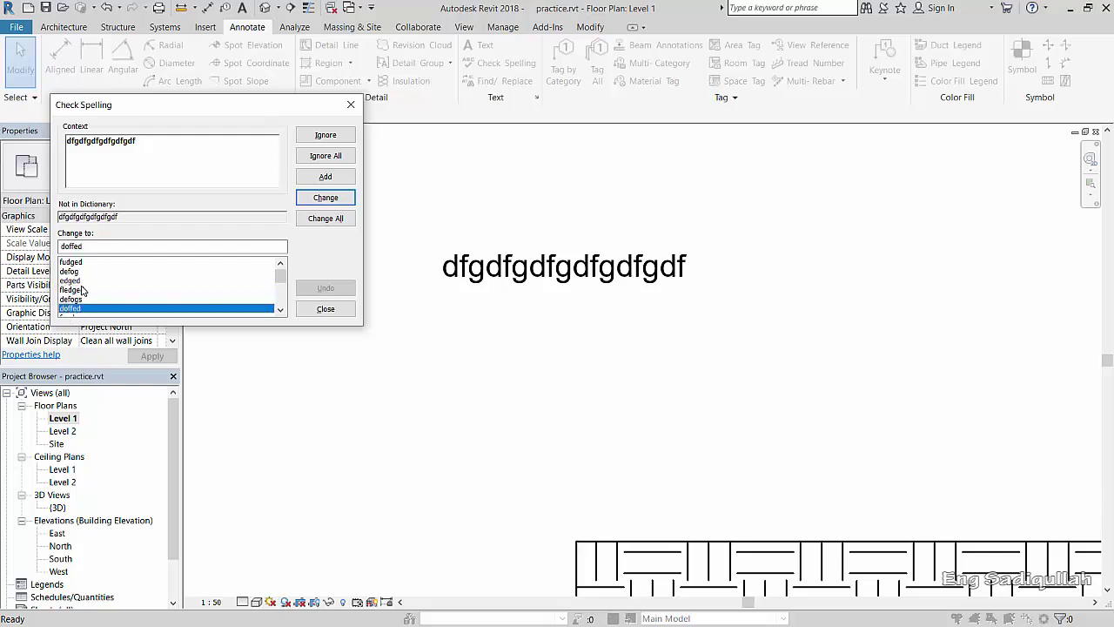
click(77, 272)
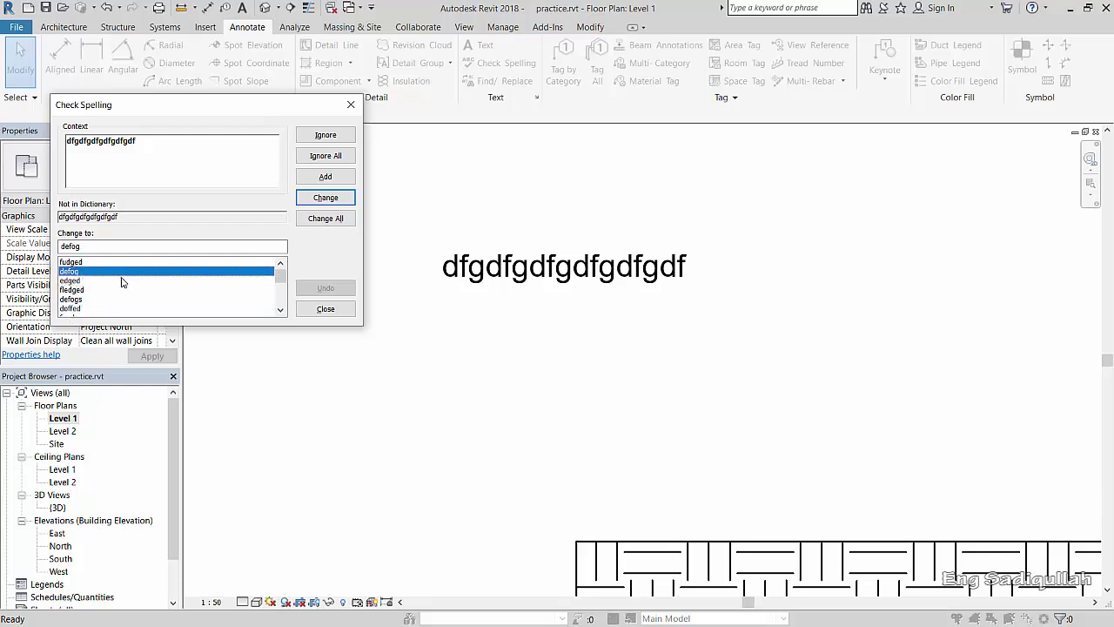
click(82, 281)
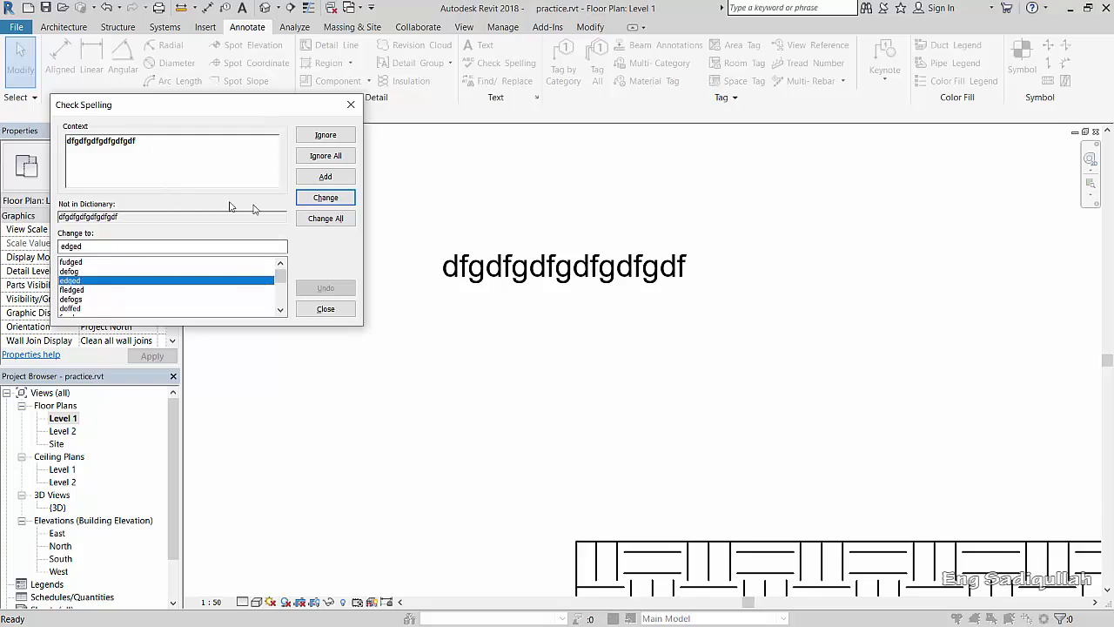
click(334, 198)
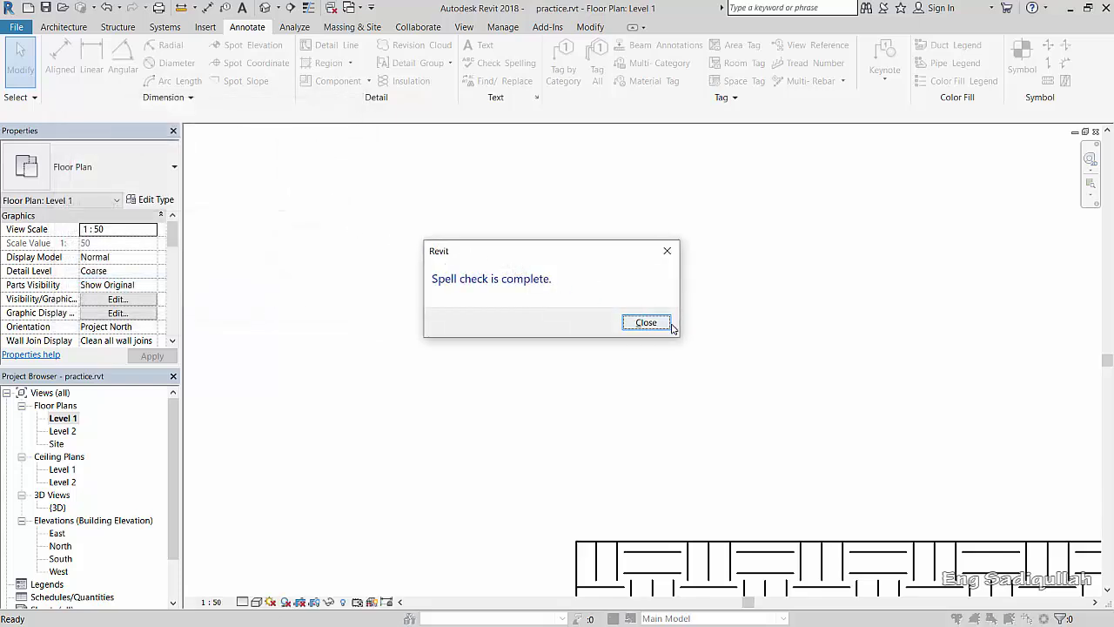
click(653, 324)
click(588, 300)
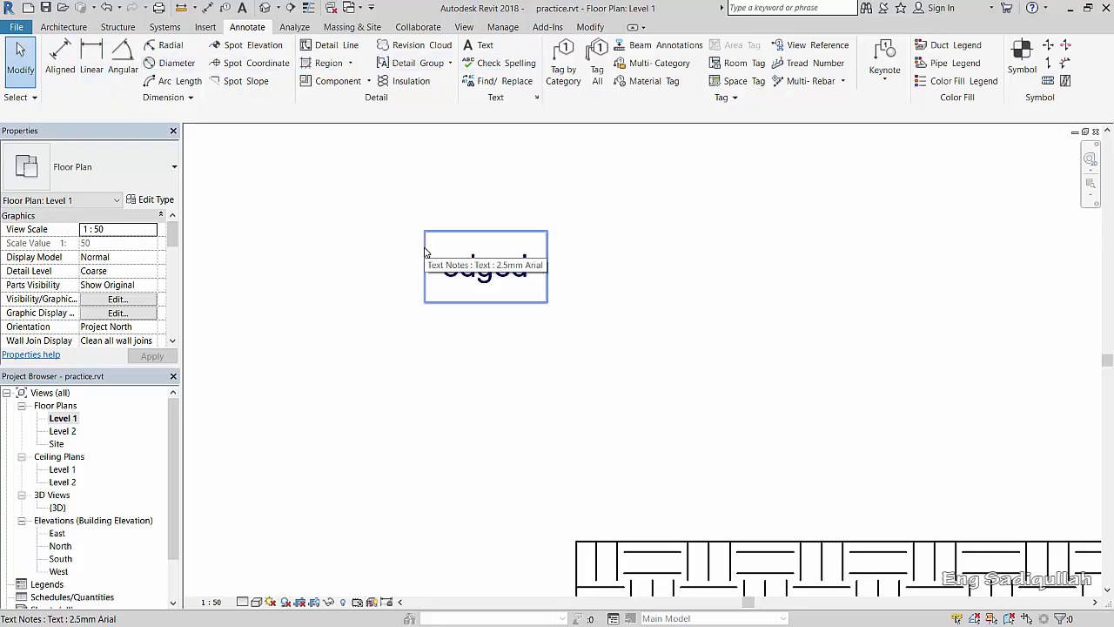
Step: Delete the 'edged' text note and zoom out toward the floor plan
drag(600, 206, 387, 336)
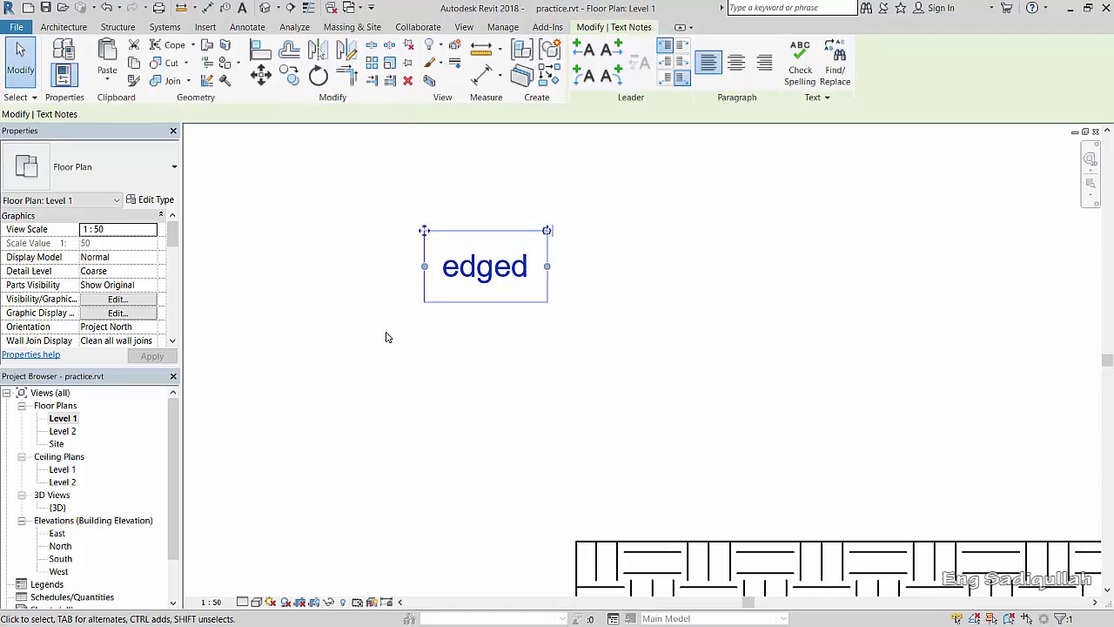
key(Delete)
mouse_move(441, 351)
middle_down()
mouse_move(493, 410)
mouse_move(642, 445)
middle_up()
scroll(567, 316, down, 1)
scroll(566, 316, down, 2)
scroll(566, 330, down, 1)
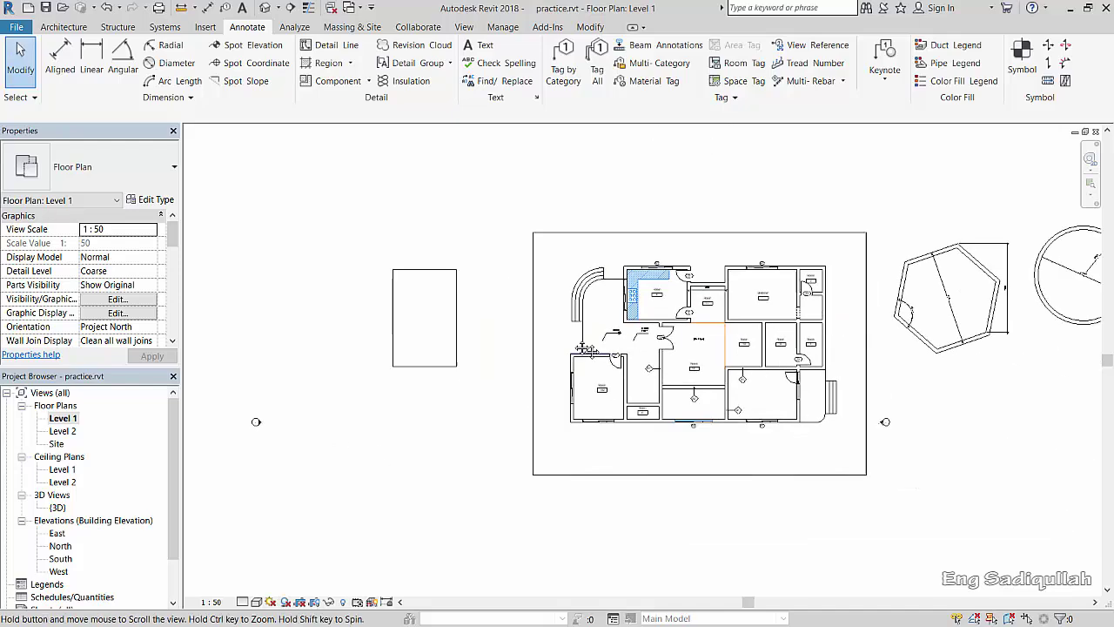
scroll(566, 346, down, 2)
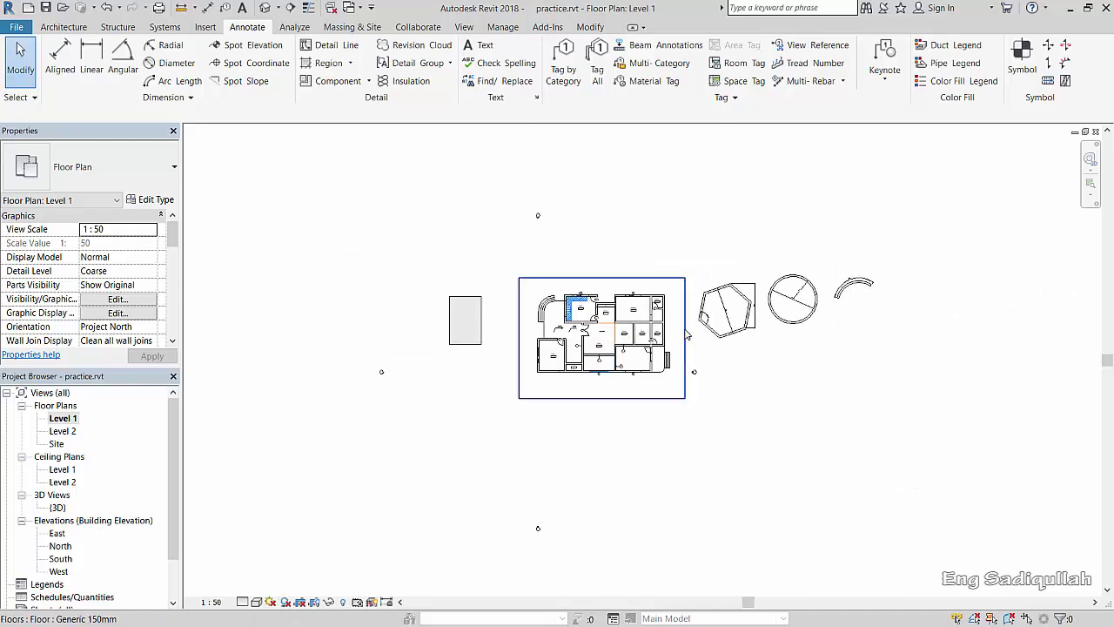
Step: Close practice.rvt without saving, open empty Project1, then open the 01_Introduction folder
scroll(676, 342, up, 1)
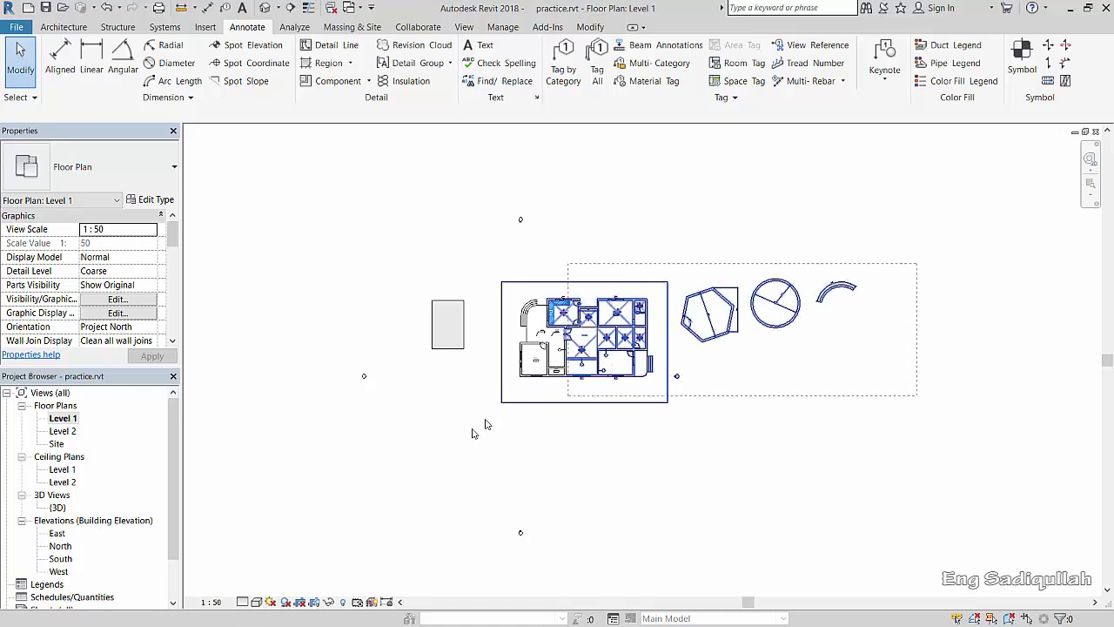
drag(914, 260, 400, 473)
click(16, 27)
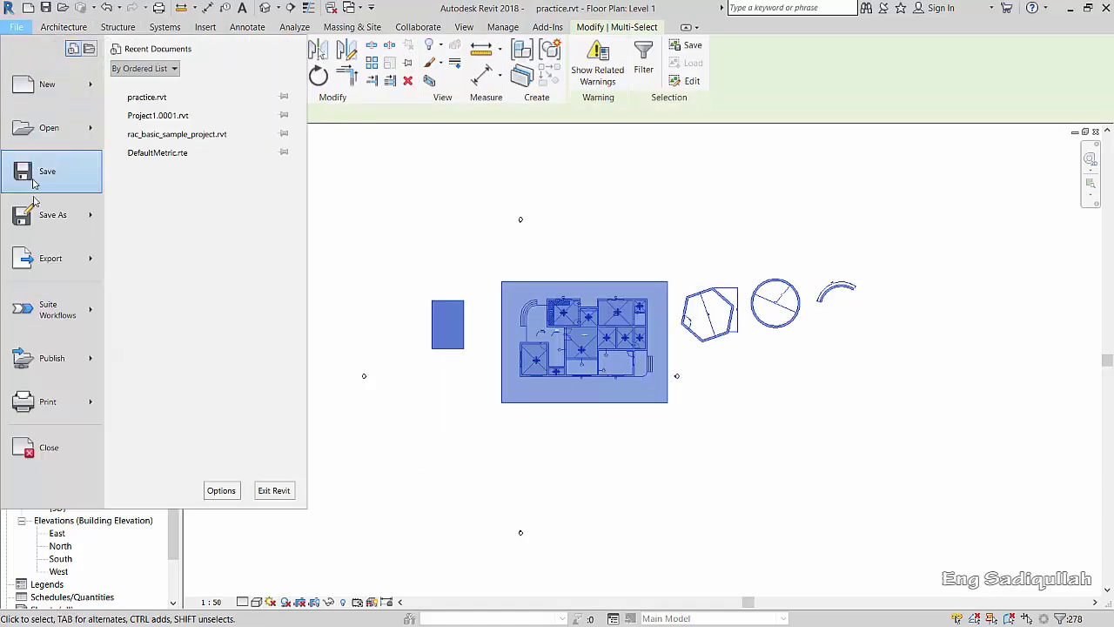
key(Escape)
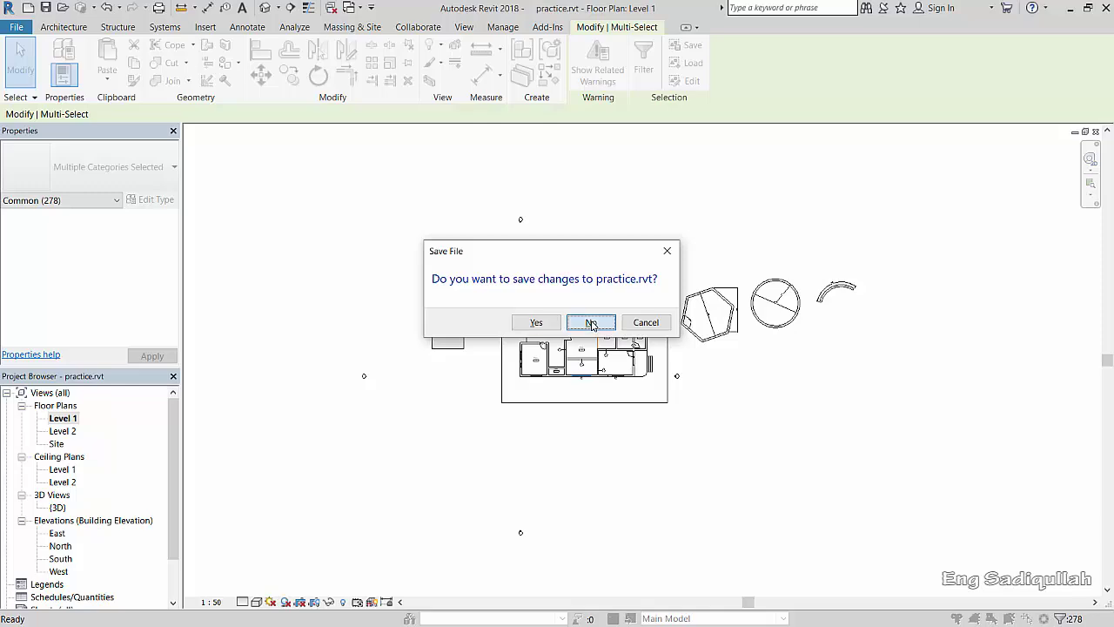
click(589, 322)
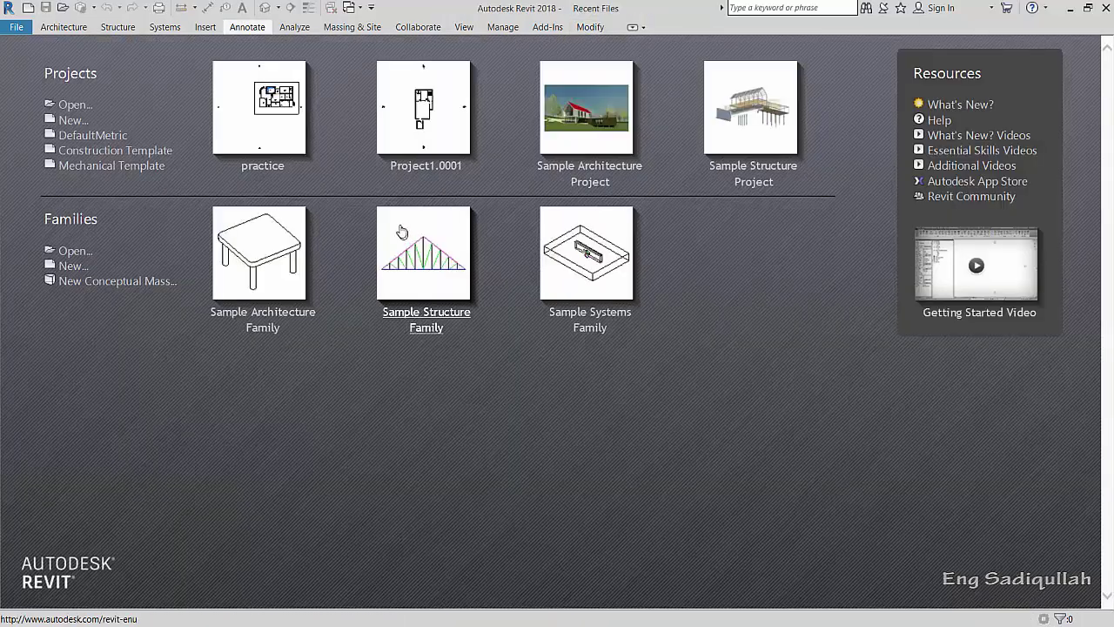
click(219, 143)
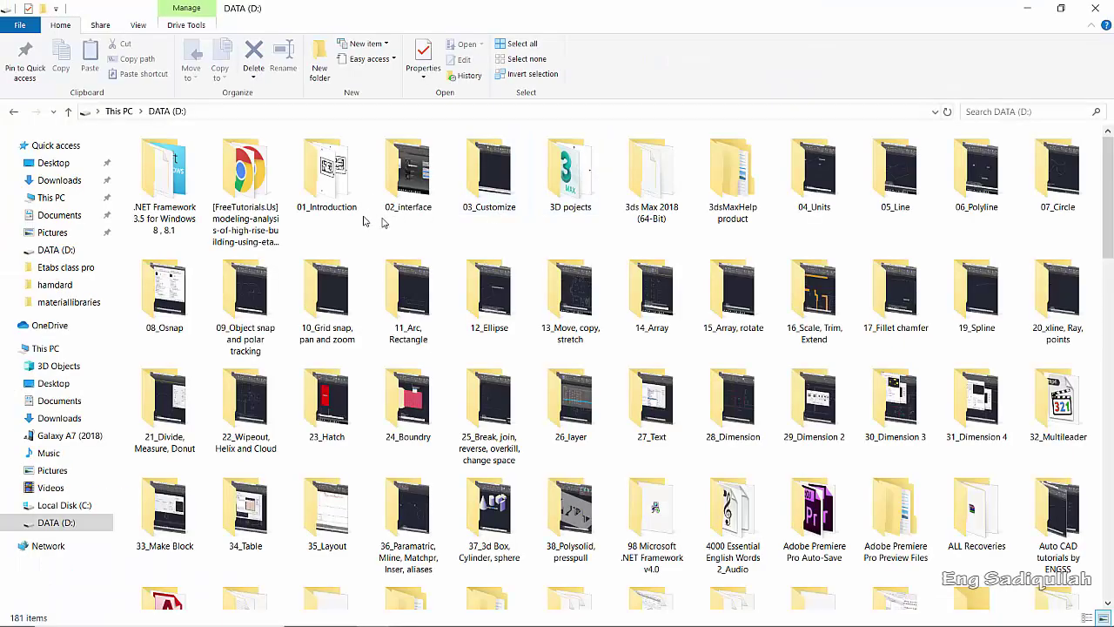
double_click(383, 219)
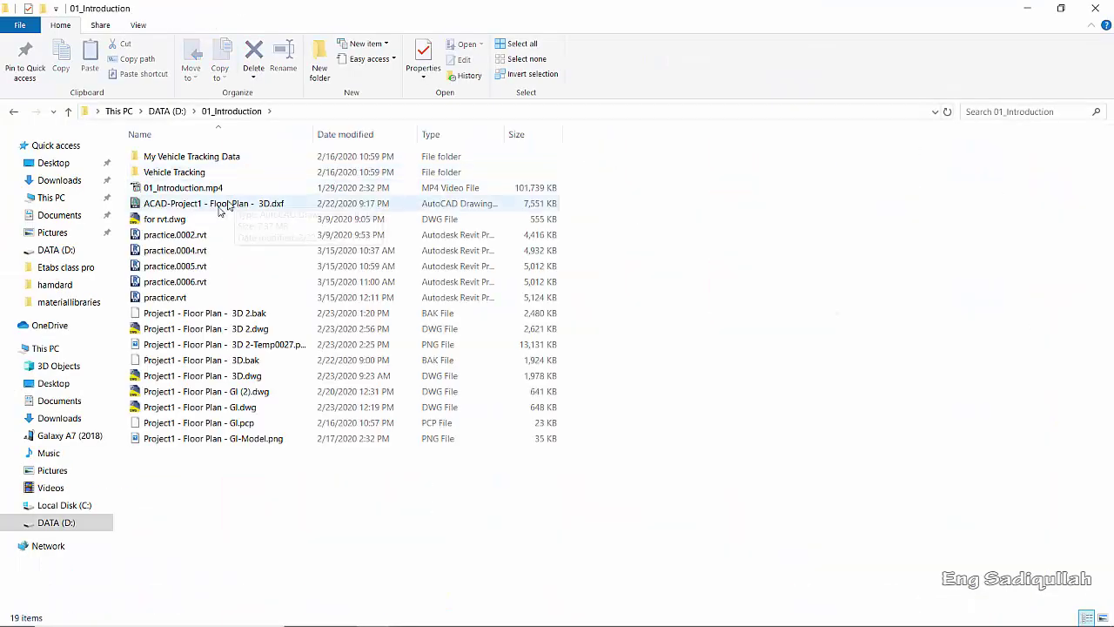
Step: Pick for rvt.dwg in the 01_Introduction folder and open it in AutoCAD
click(181, 336)
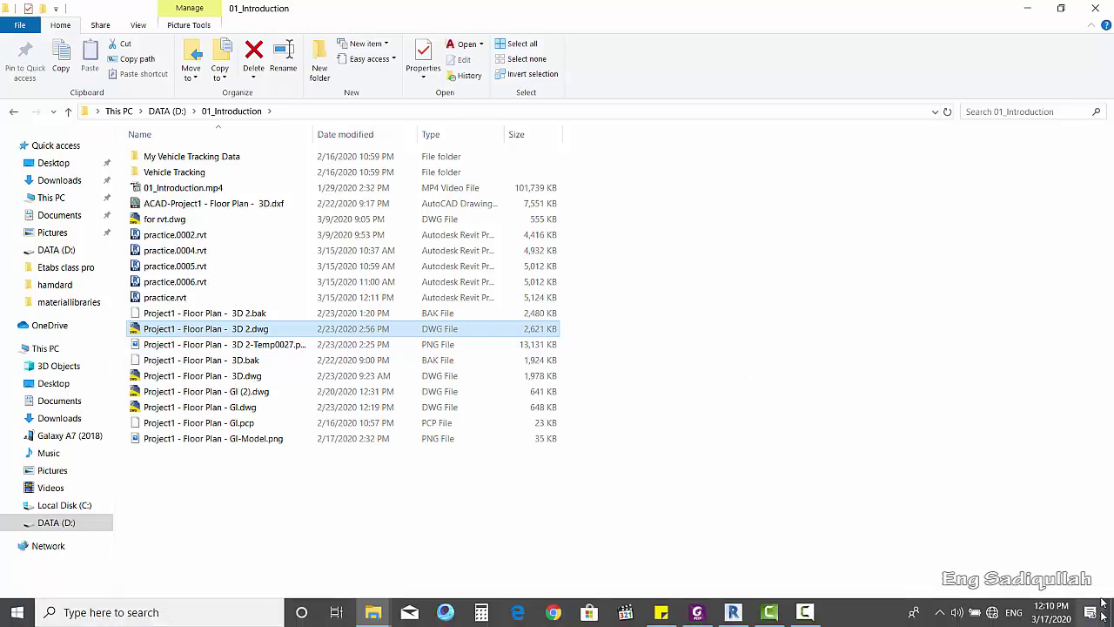
ctrl+scroll(697, 461, up, 3)
click(657, 488)
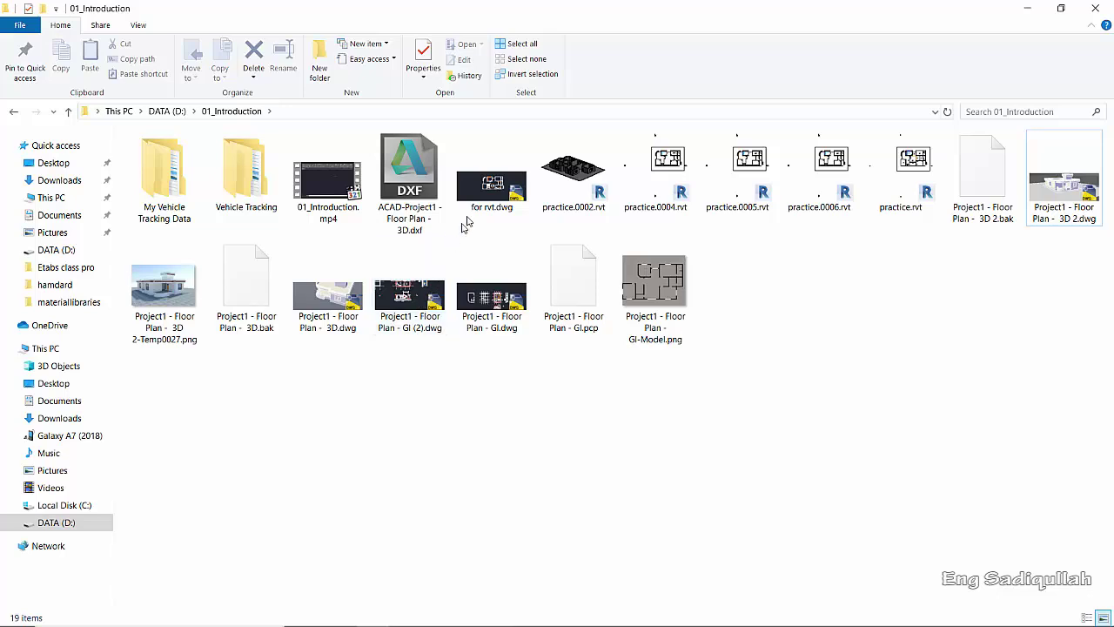
click(490, 205)
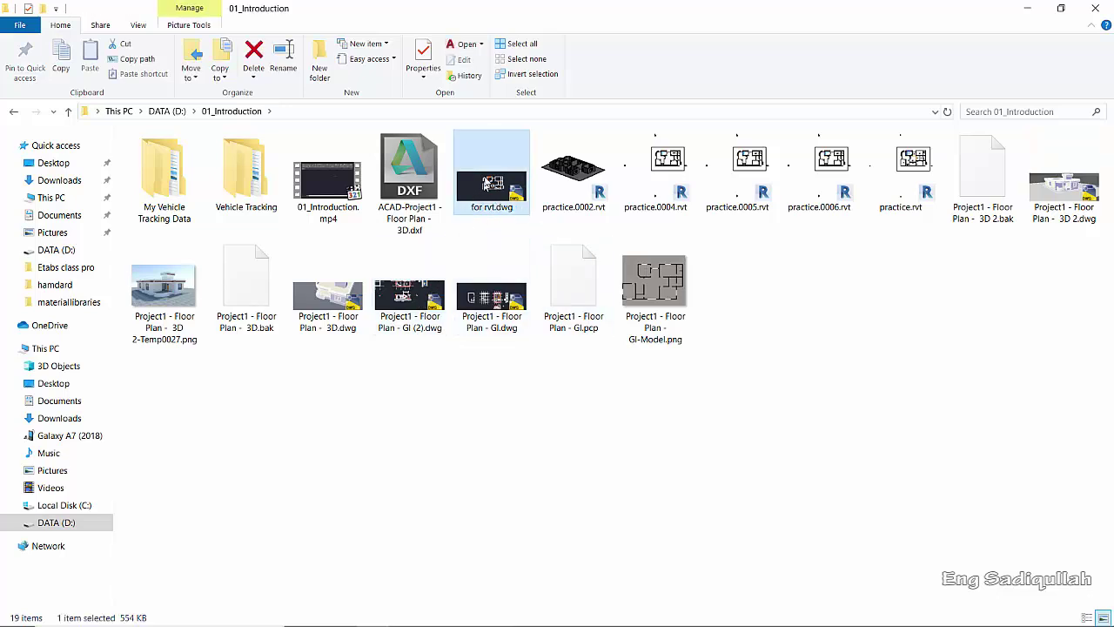
double_click(477, 211)
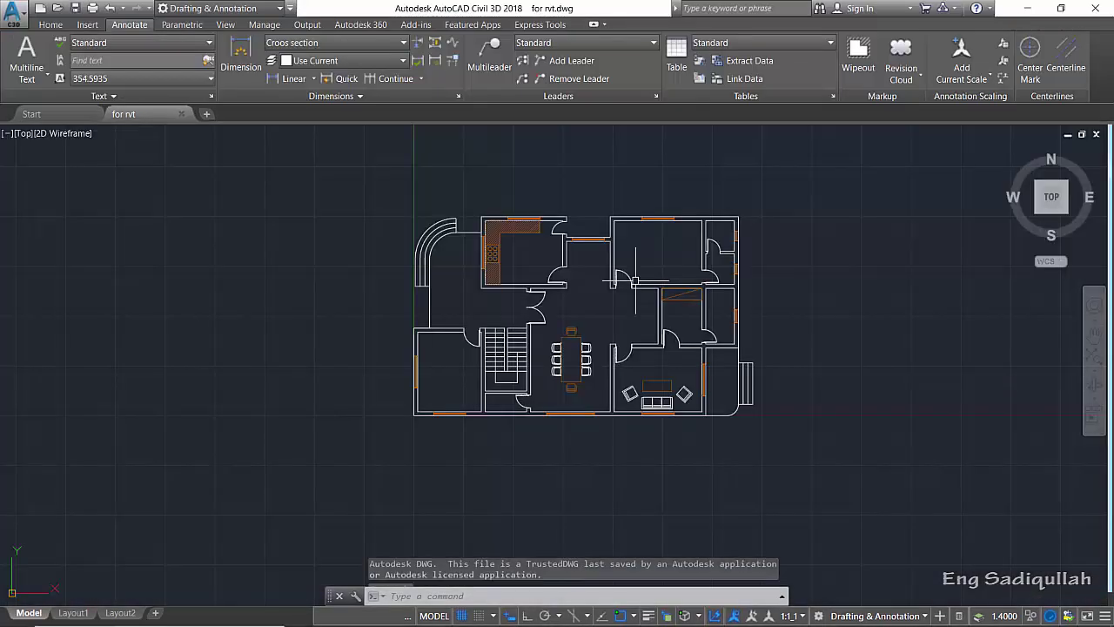
scroll(636, 305, up, 2)
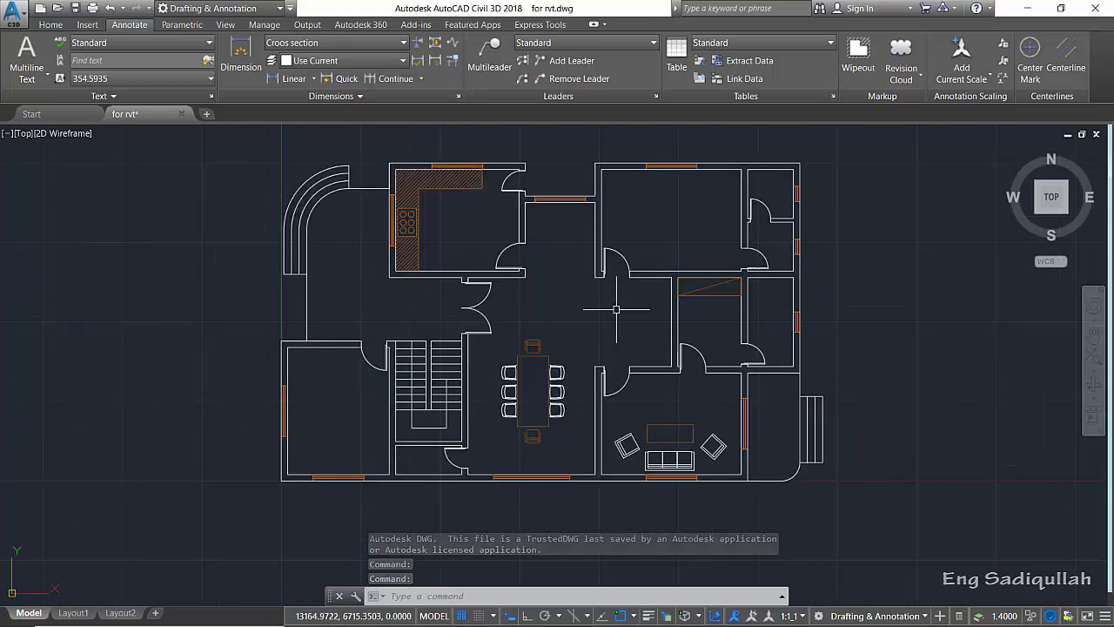
scroll(616, 309, up, 2)
scroll(609, 266, down, 2)
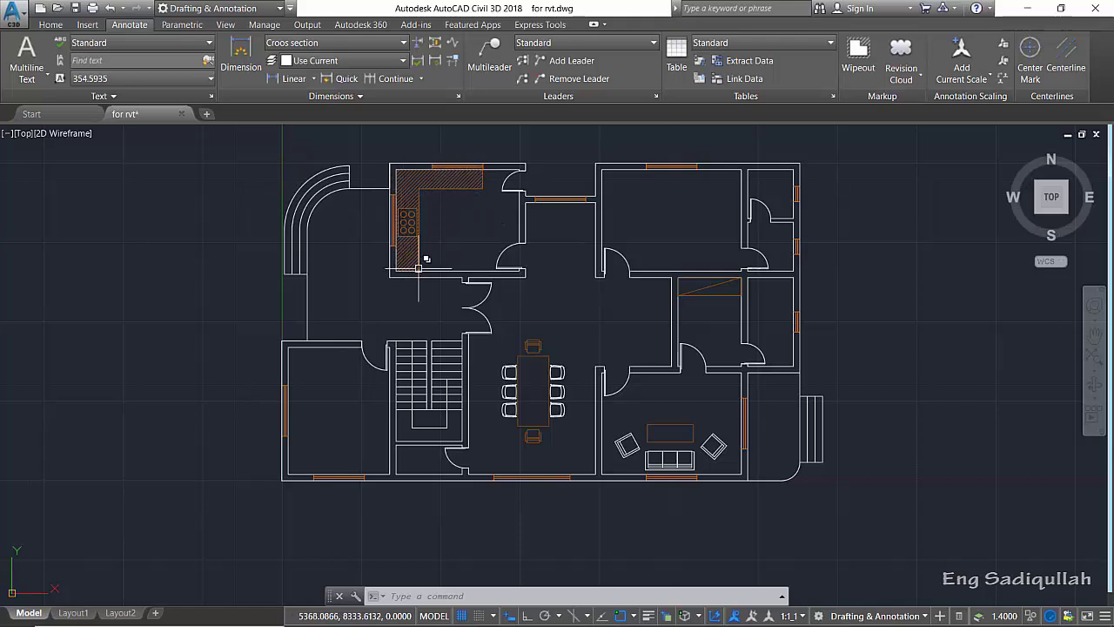
scroll(428, 218, up, 3)
scroll(403, 288, down, 1)
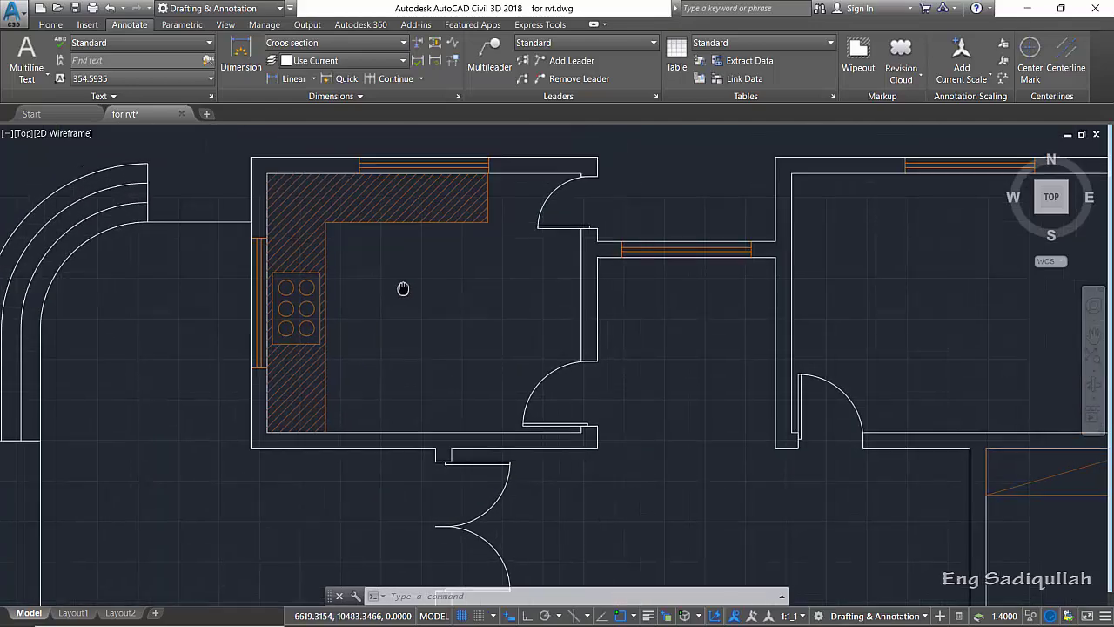
scroll(322, 357, down, 1)
scroll(478, 319, down, 1)
scroll(470, 320, down, 3)
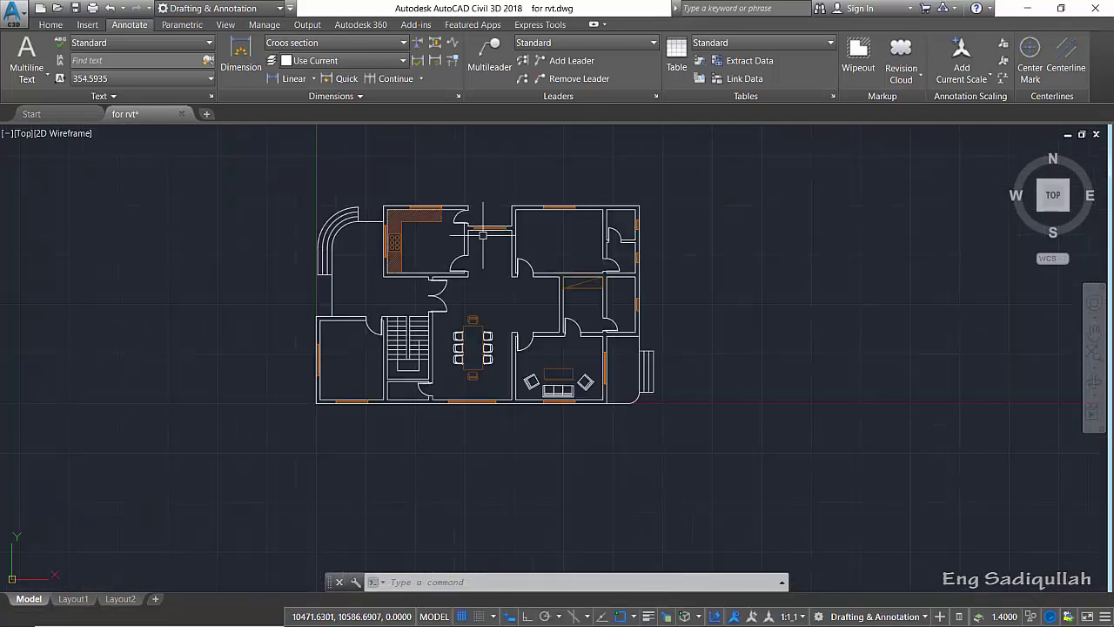
scroll(488, 314, up, 5)
middle_drag(708, 274, 739, 342)
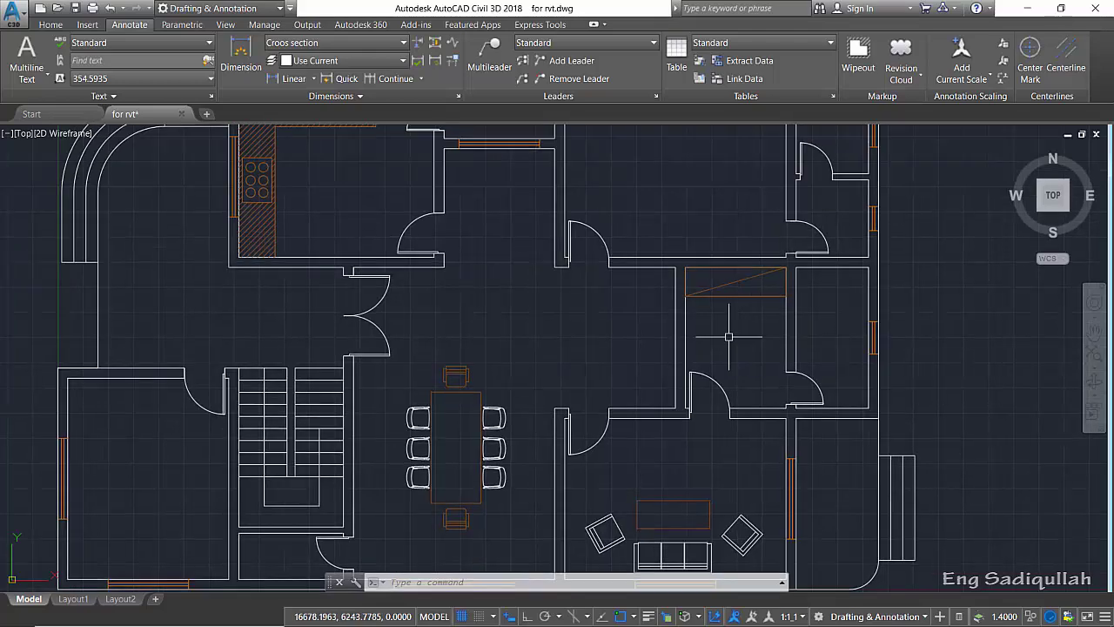
scroll(493, 295, down, 1)
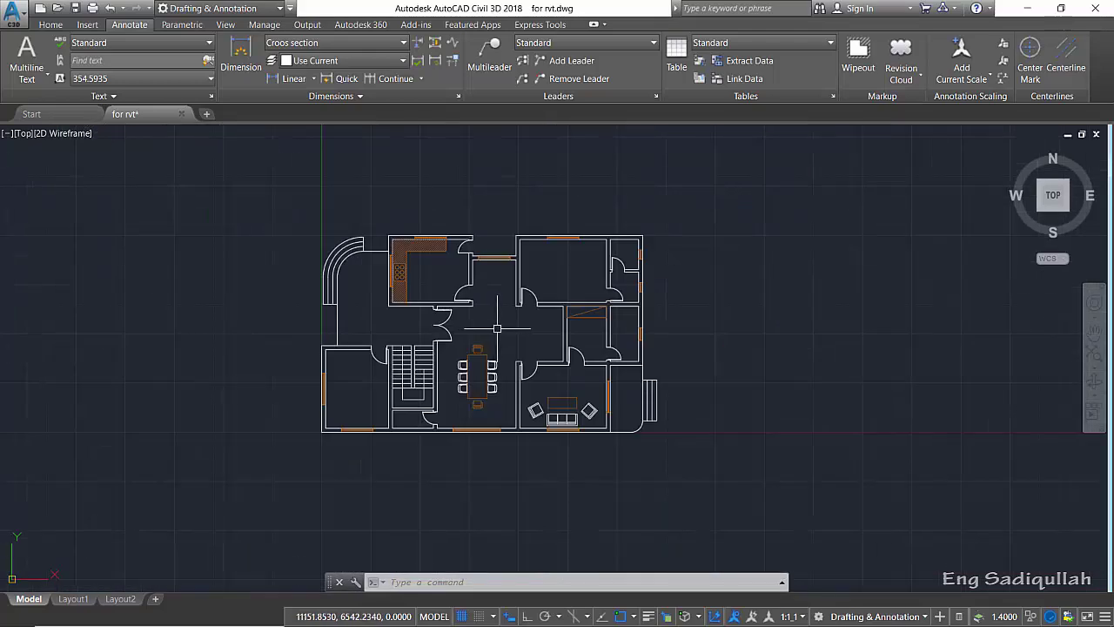
scroll(557, 313, down, 1)
Step: Window-select the whole floor plan and move it with M to a spot near 0,0
click(753, 480)
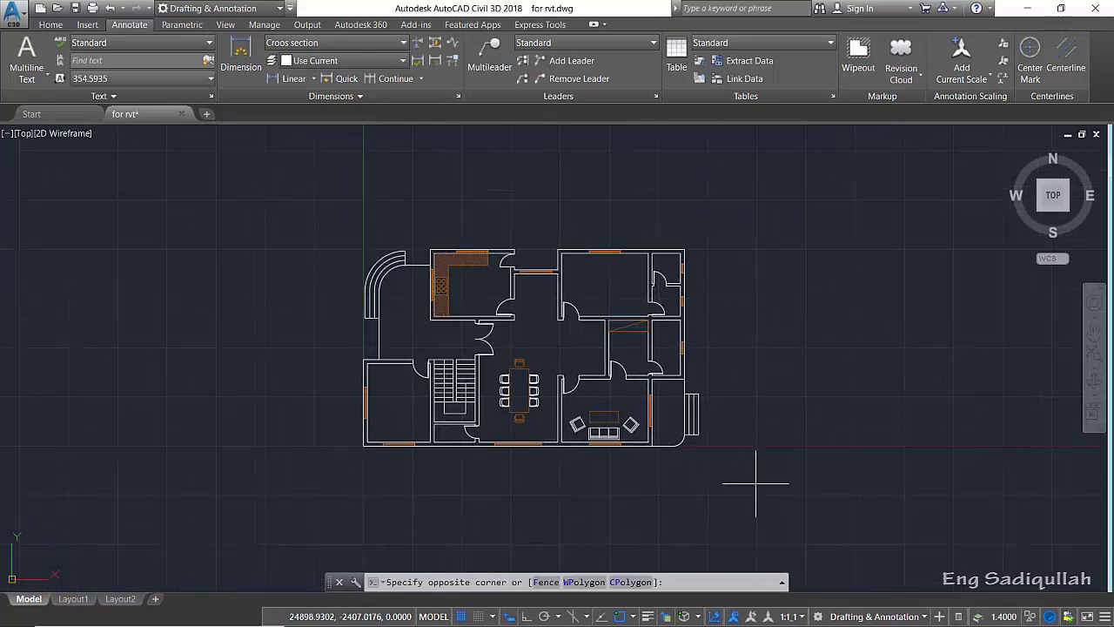
click(284, 215)
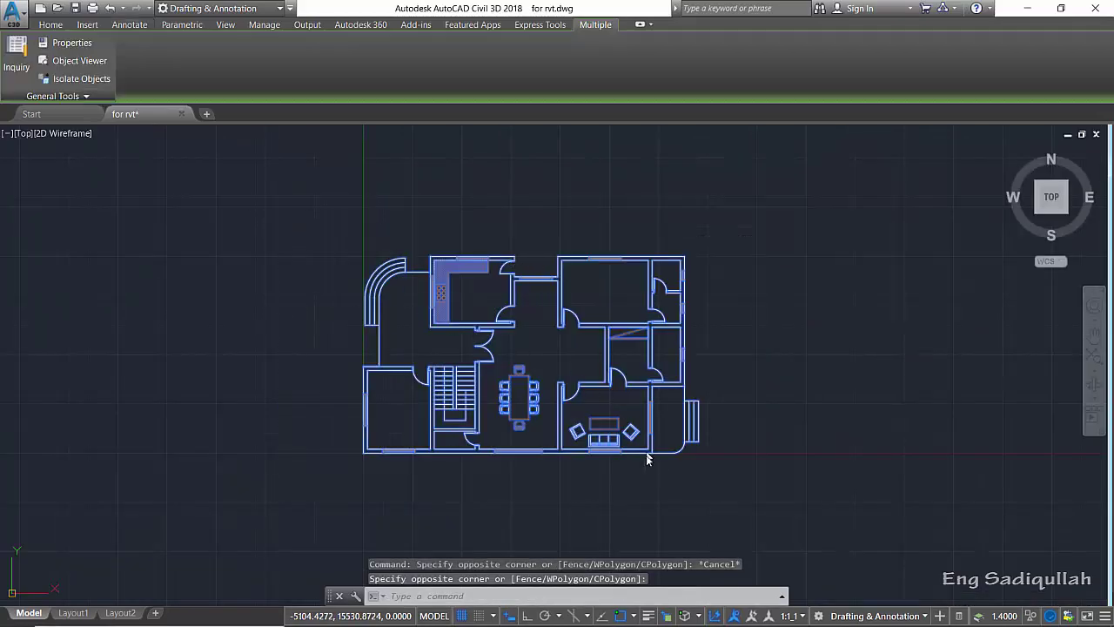
click(745, 505)
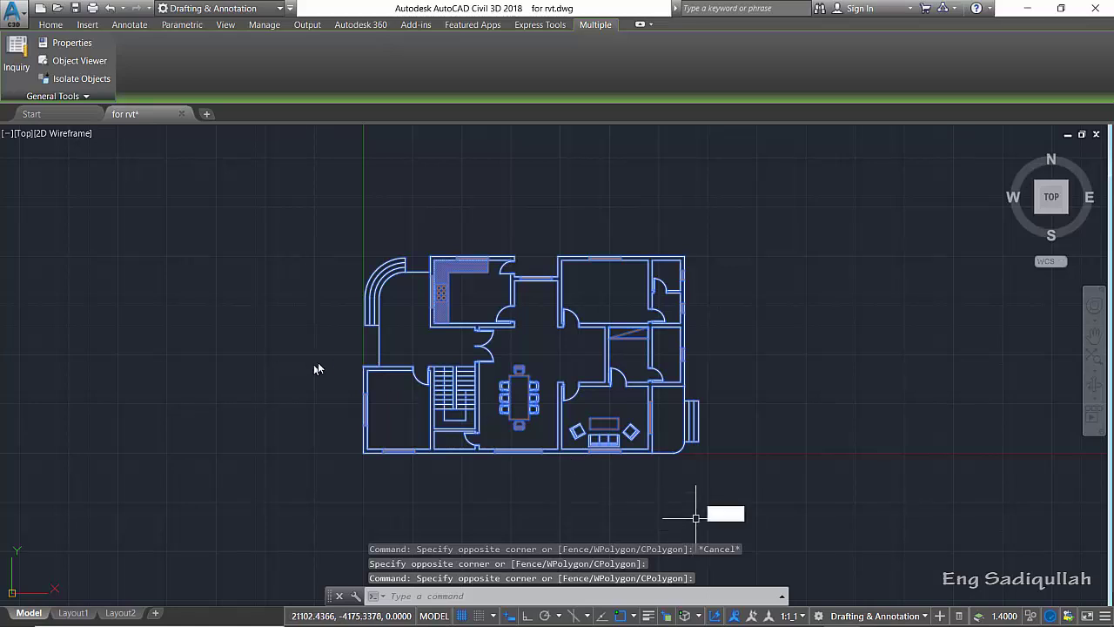
text(m)
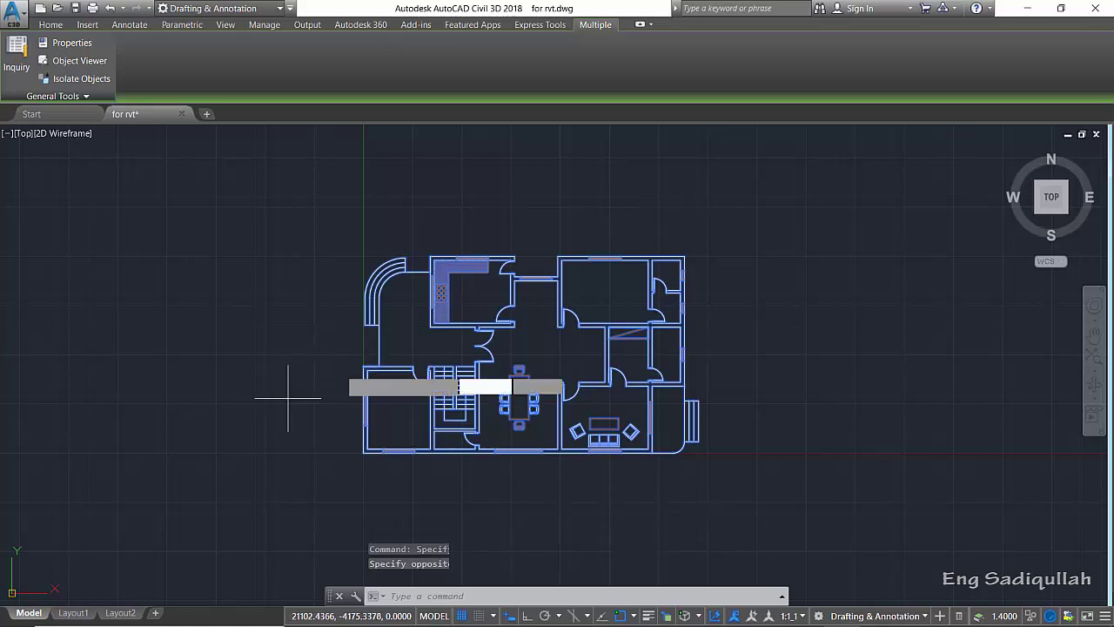
key(Return)
click(324, 353)
click(671, 252)
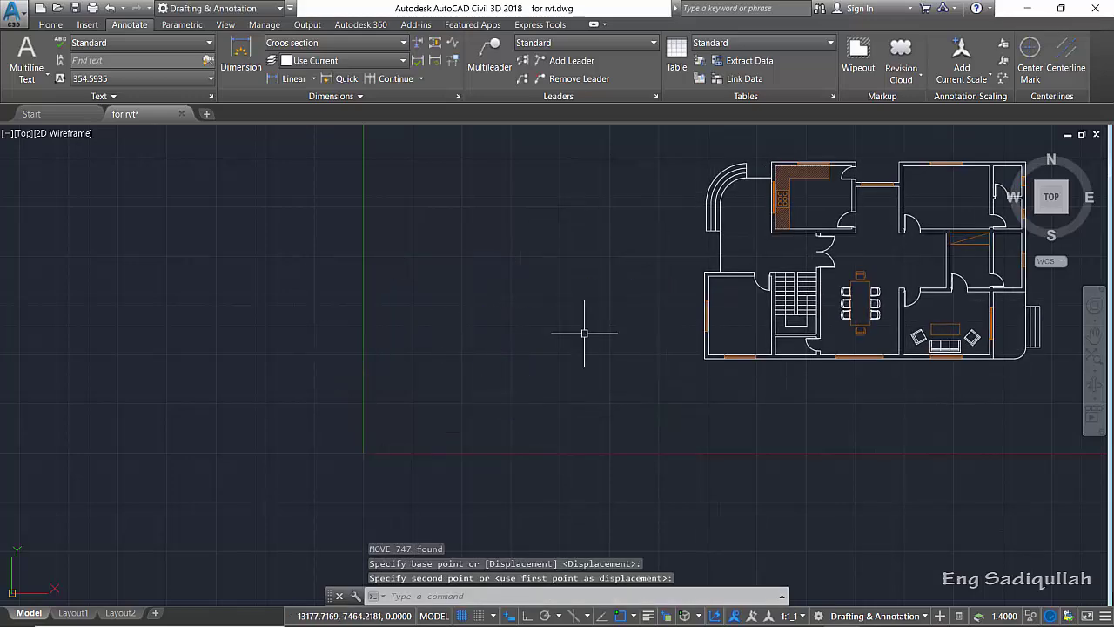
scroll(467, 356, down, 2)
scroll(472, 357, down, 2)
scroll(472, 357, up, 2)
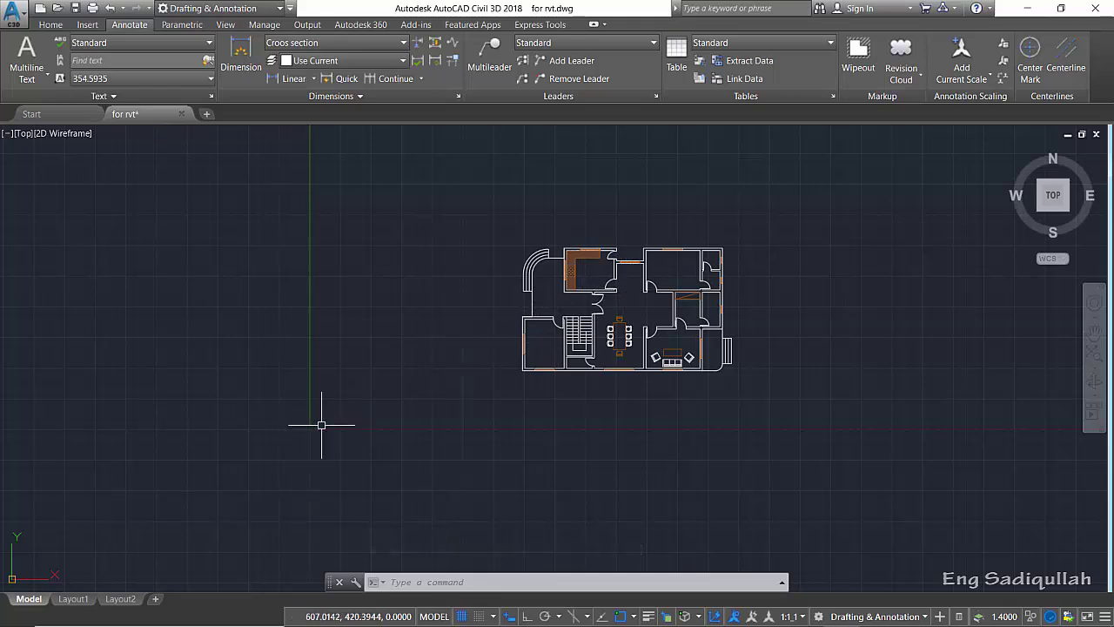
scroll(311, 427, down, 10)
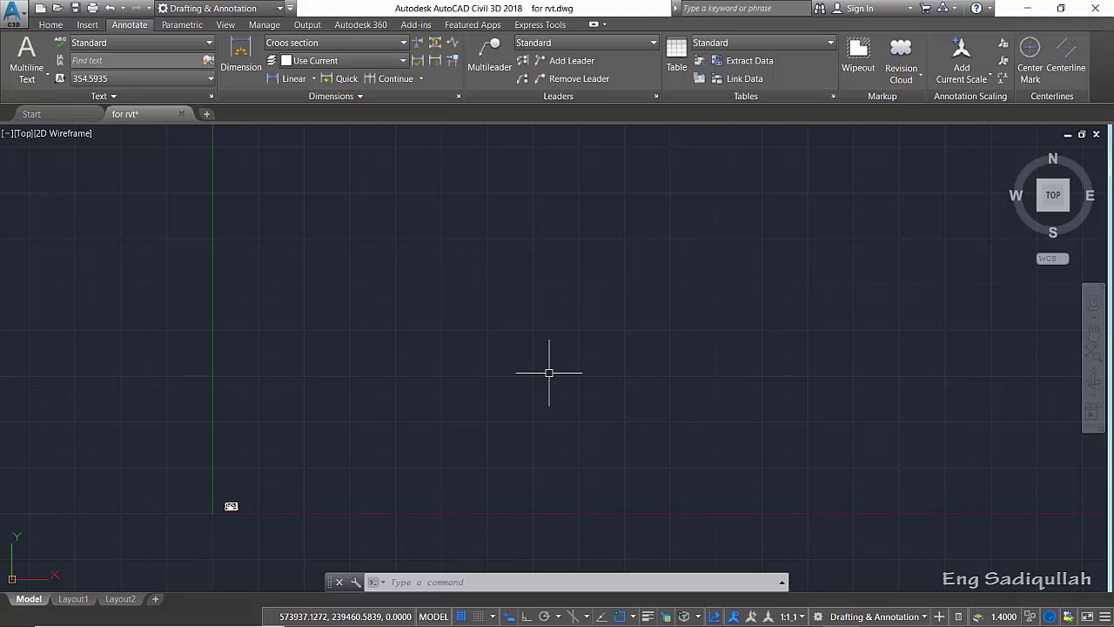
middle_drag(454, 419, 457, 413)
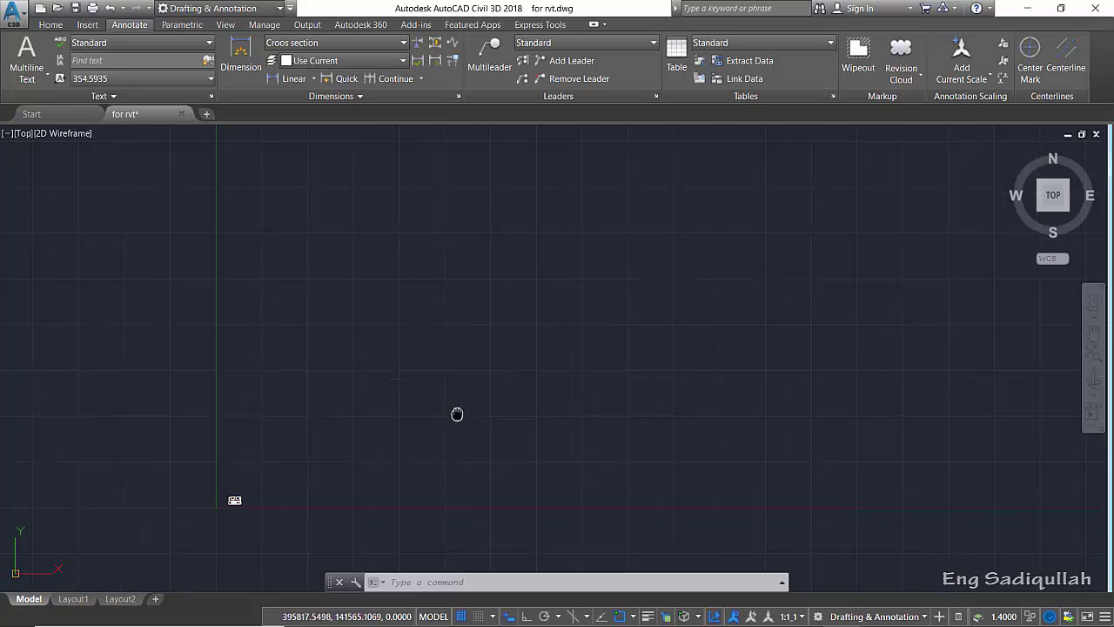
scroll(566, 299, down, 5)
scroll(385, 360, up, 3)
scroll(385, 361, up, 3)
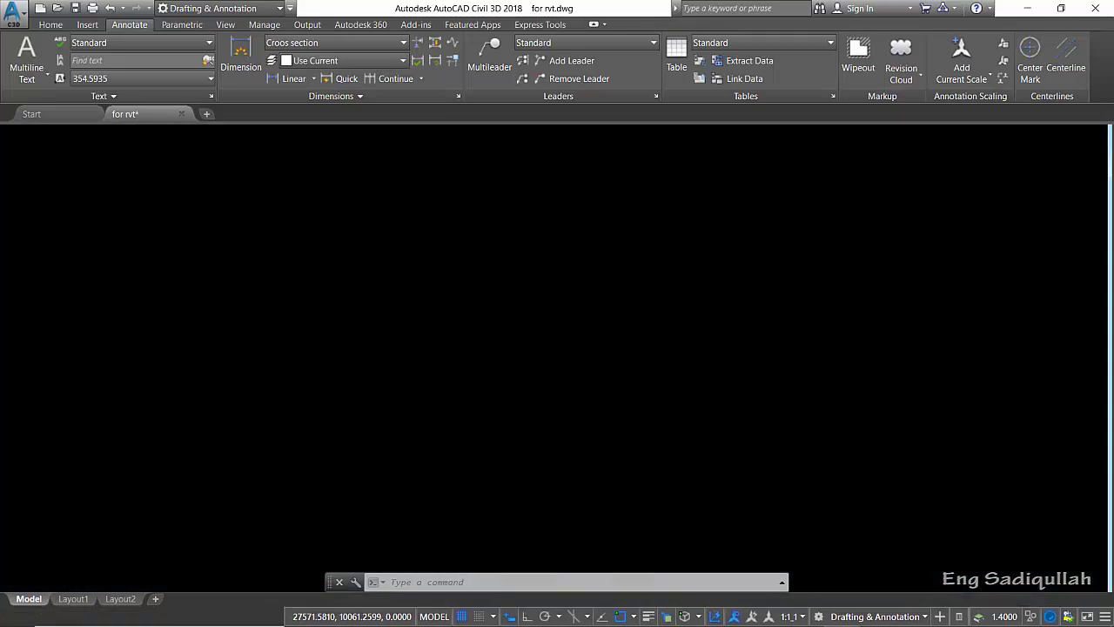
scroll(414, 373, up, 2)
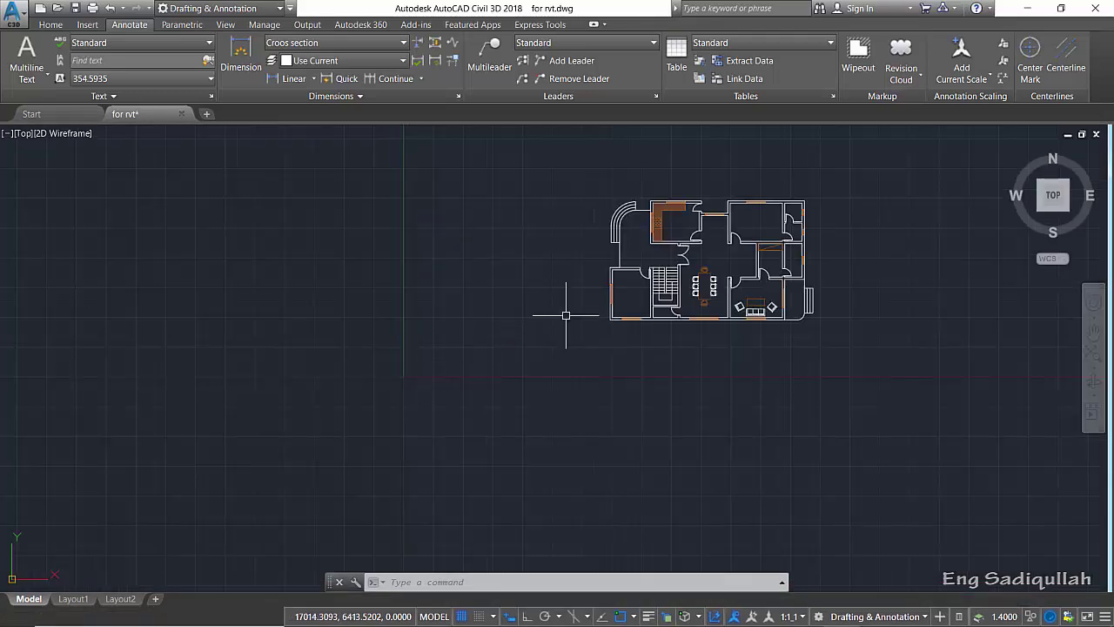
middle_drag(625, 311, 587, 337)
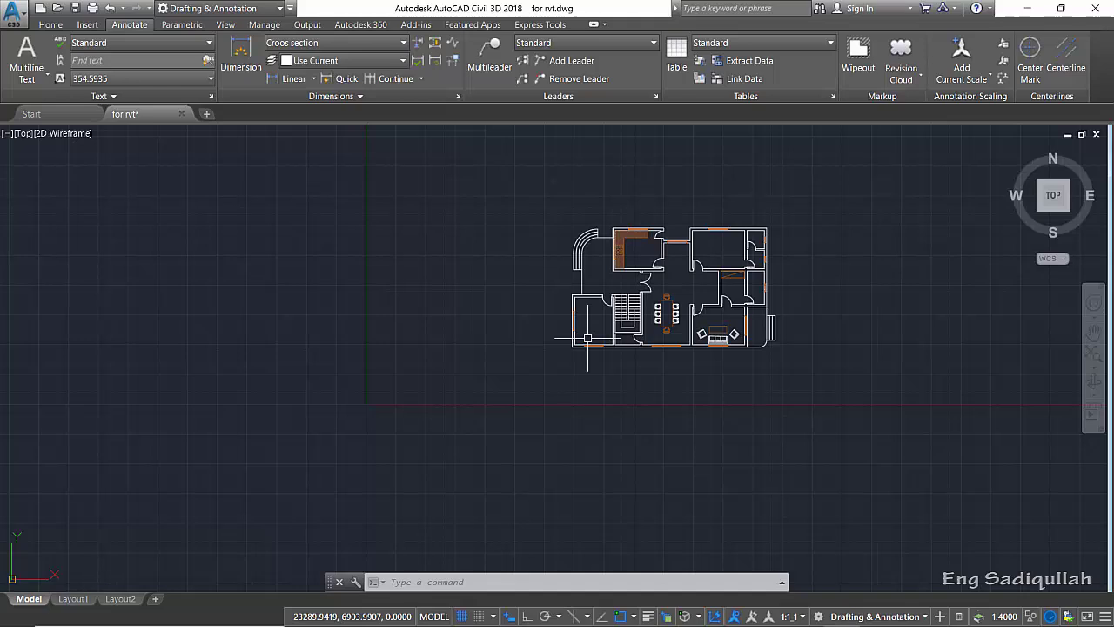
click(828, 387)
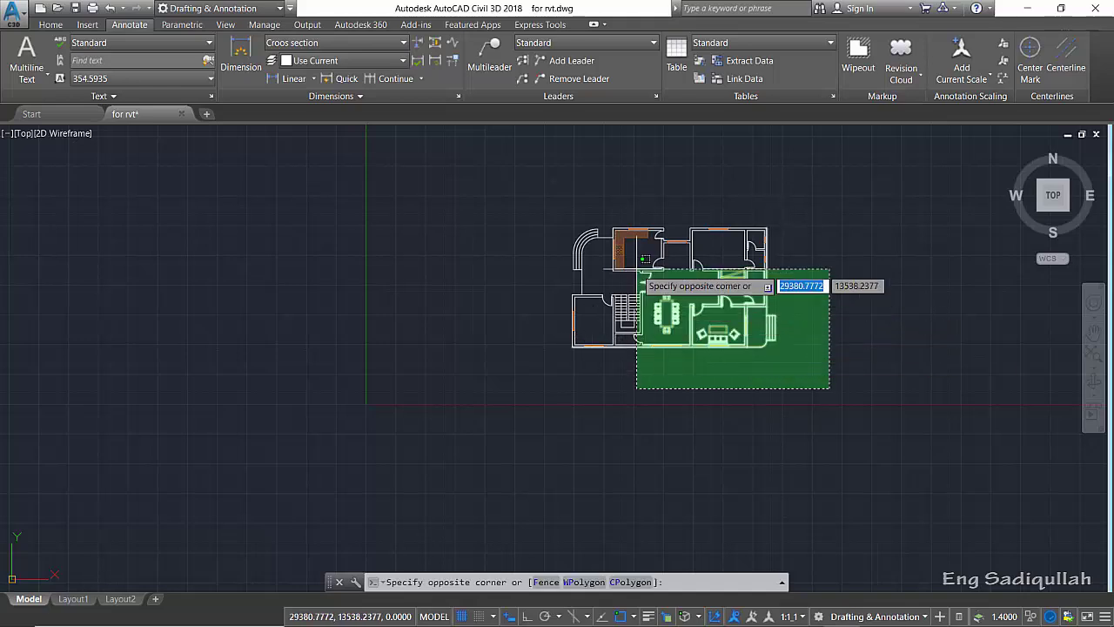
click(550, 185)
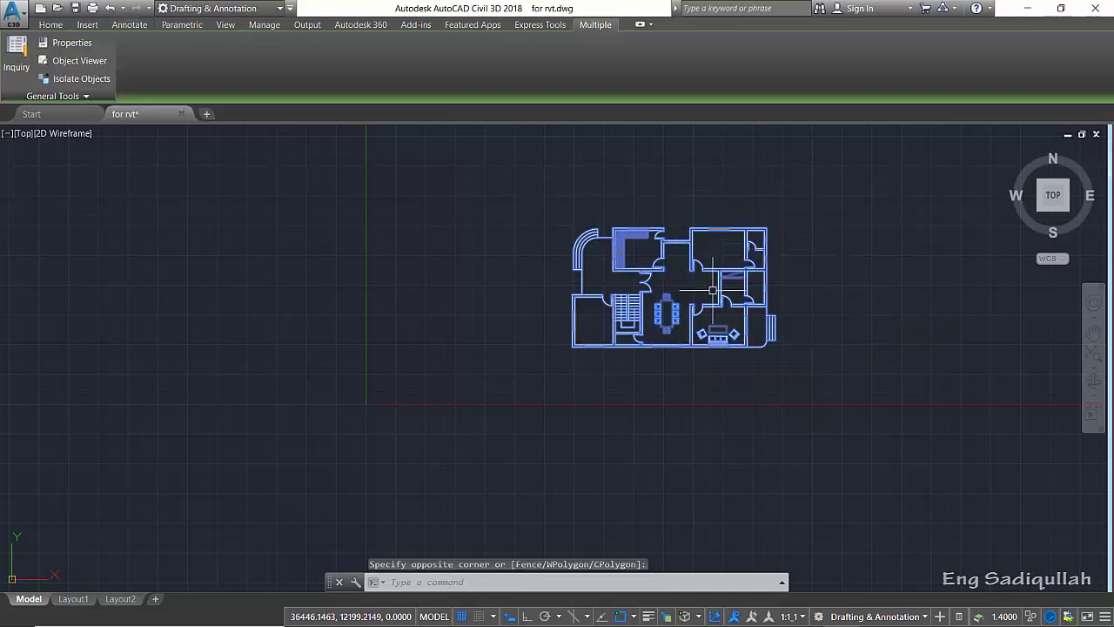
text(M)
key(Return)
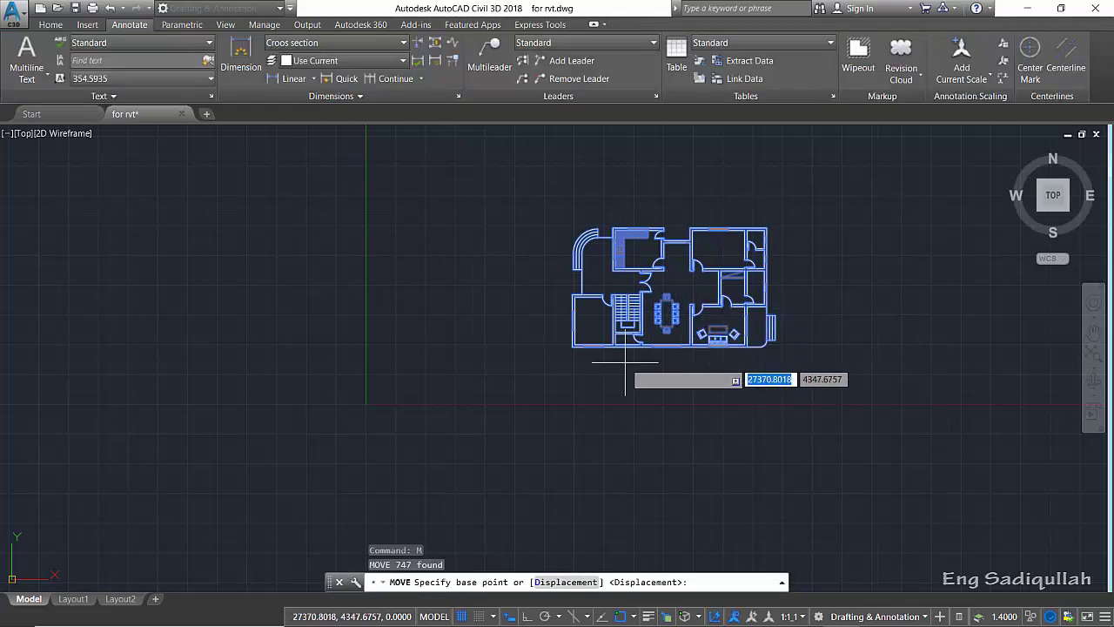
scroll(625, 361, up, 5)
click(113, 211)
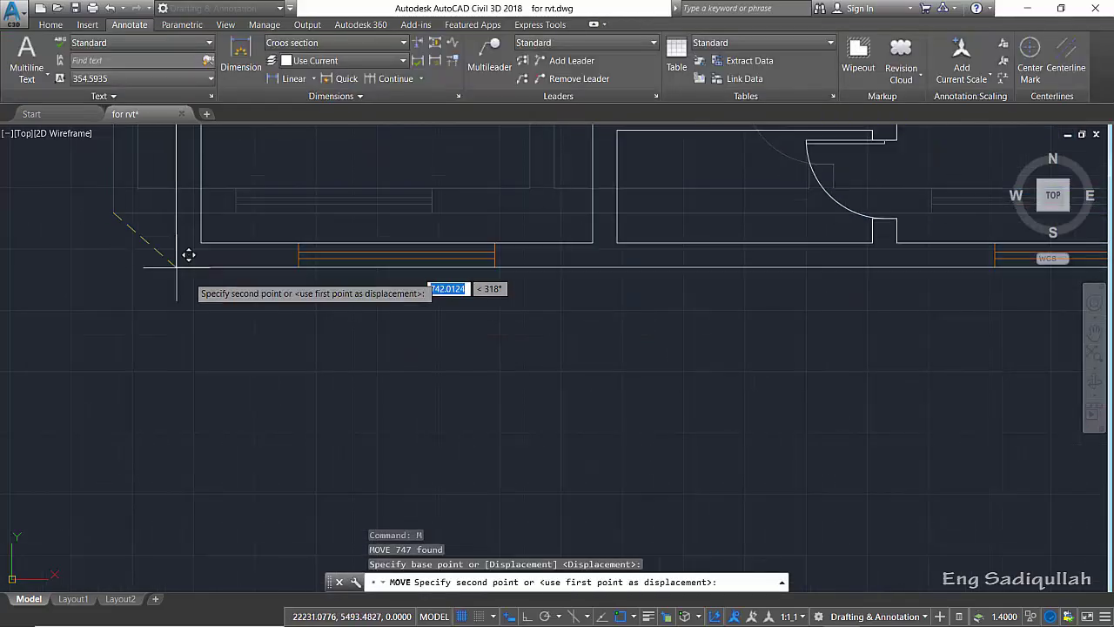
scroll(188, 255, down, 5)
scroll(206, 325, down, 2)
scroll(249, 283, up, 2)
mouse_move(249, 283)
middle_down()
mouse_move(371, 282)
mouse_move(386, 365)
middle_up()
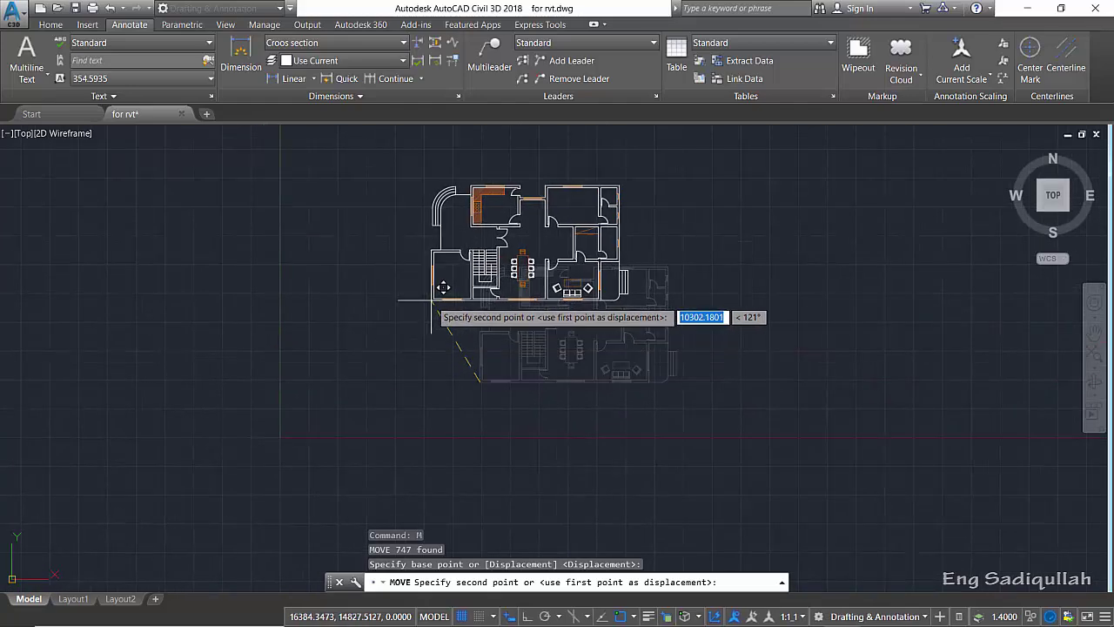
text(@)
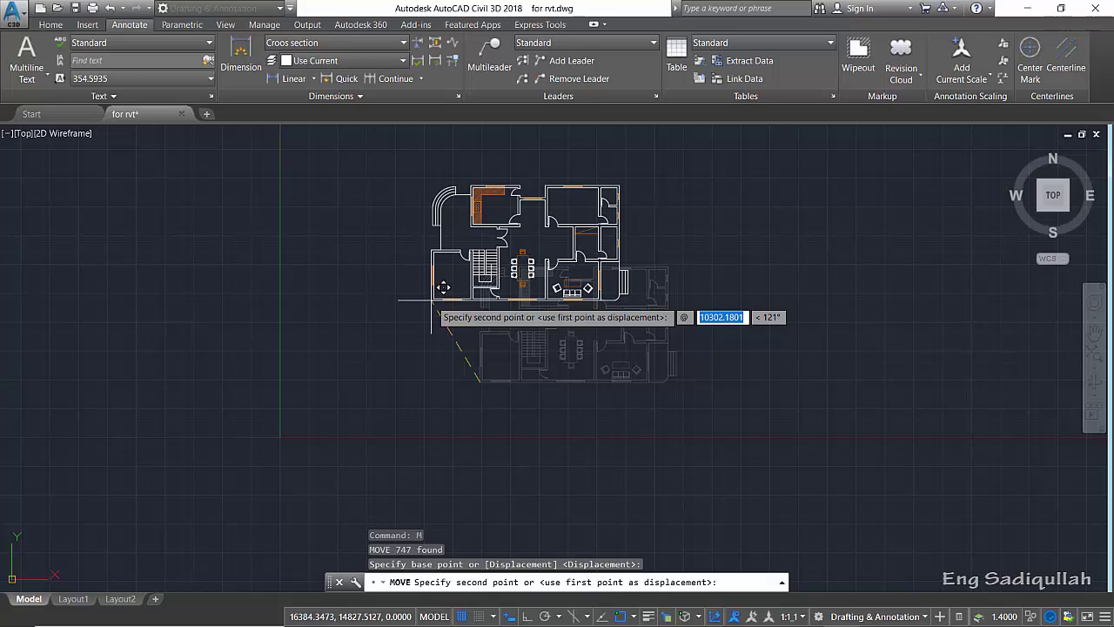
key(Escape)
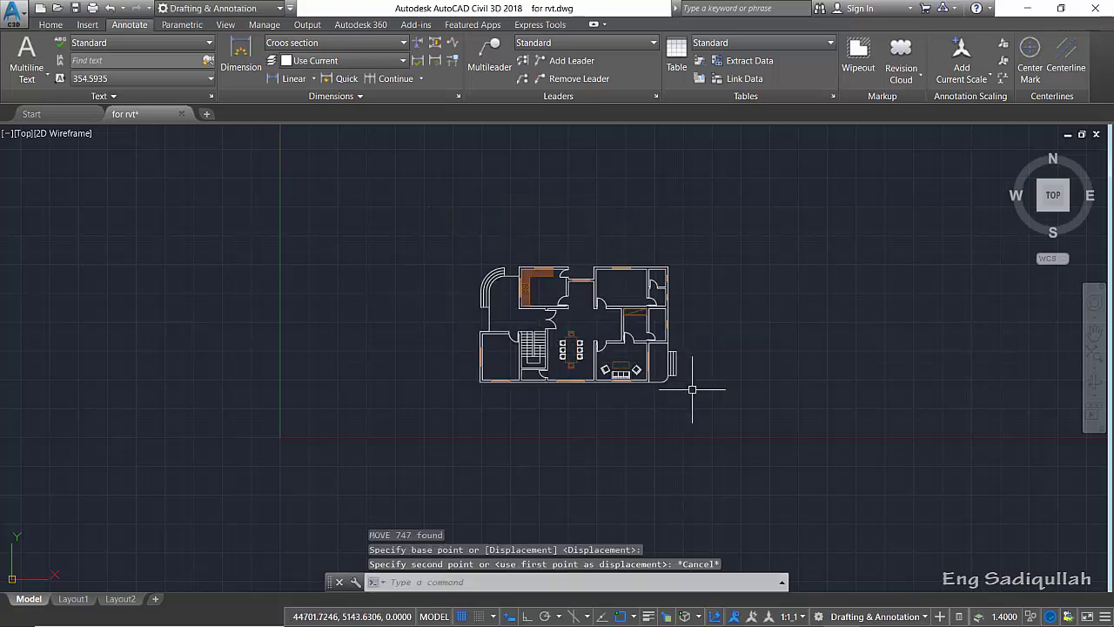
Step: Move the whole plan from its lower-left corner by 0,0, which leaves it in place
click(724, 414)
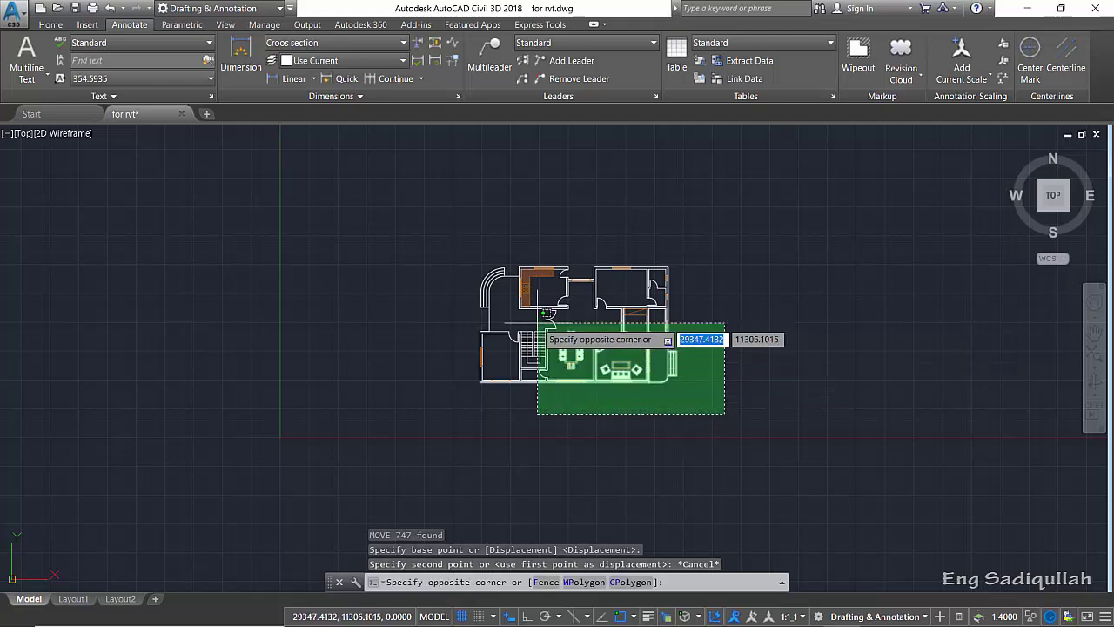
click(462, 233)
text(m)
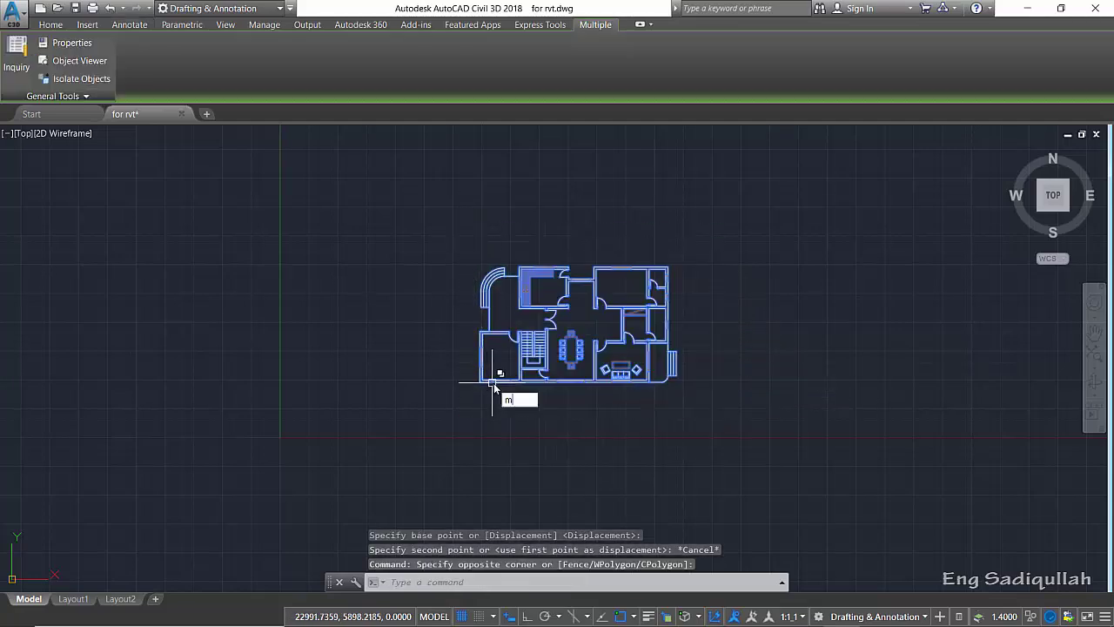
key(Return)
click(491, 368)
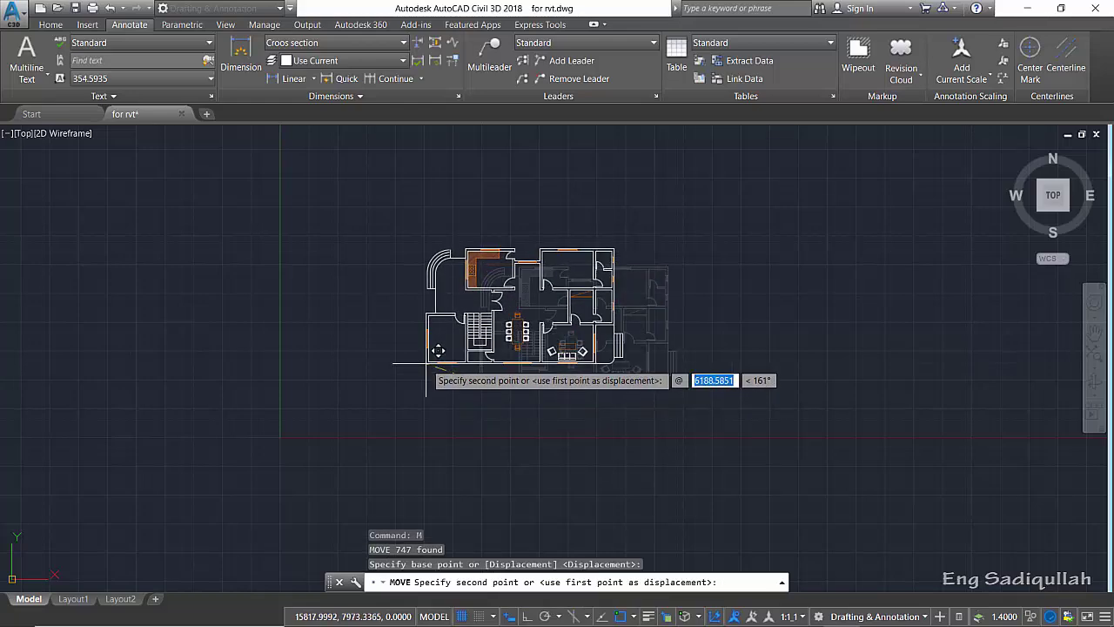
text(0)
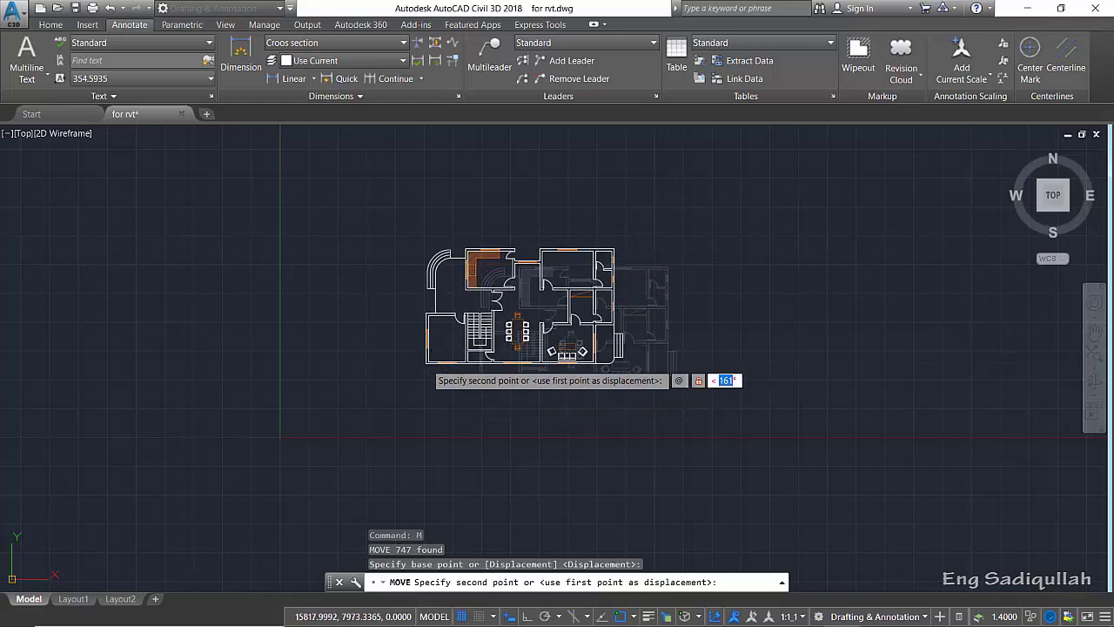
text(,0)
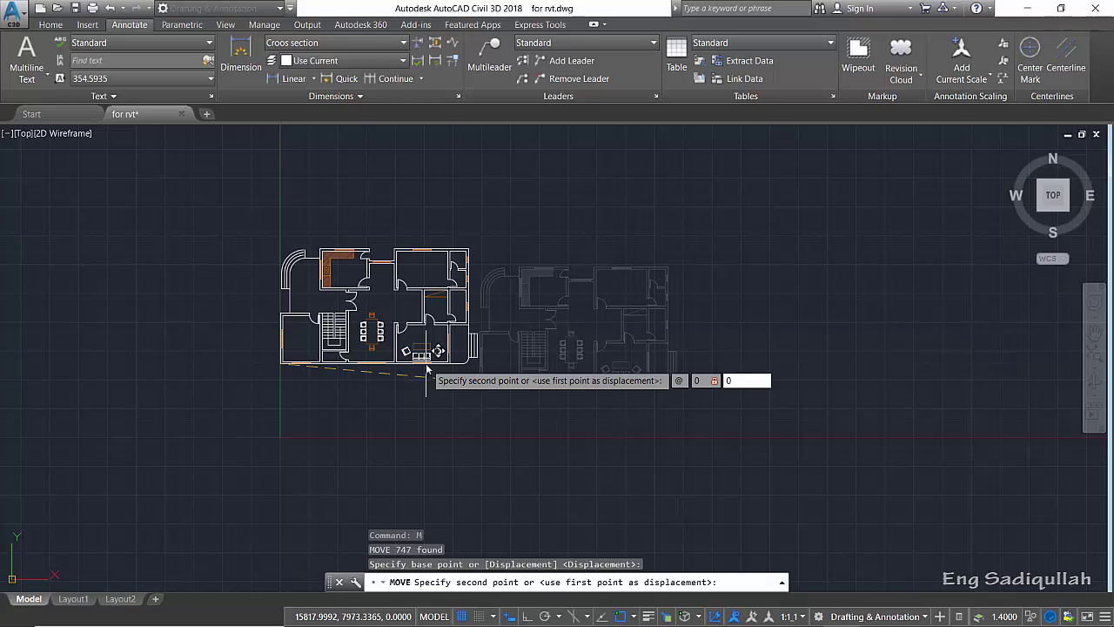
key(Return)
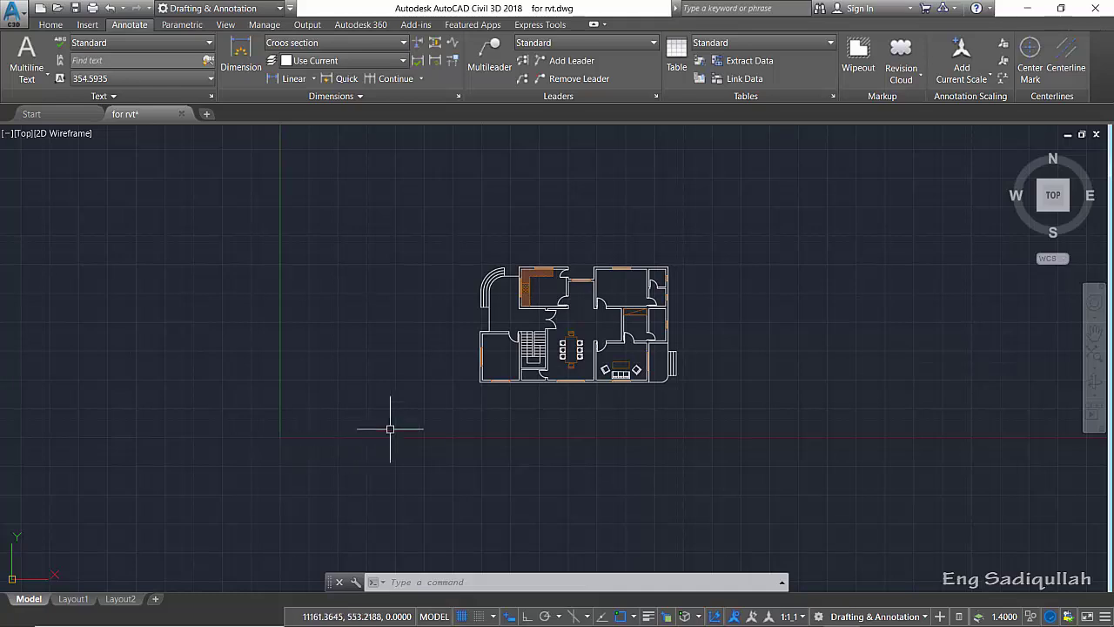
Step: Move the whole plan again so its lower-left corner lands at absolute #0,0
click(731, 404)
click(438, 219)
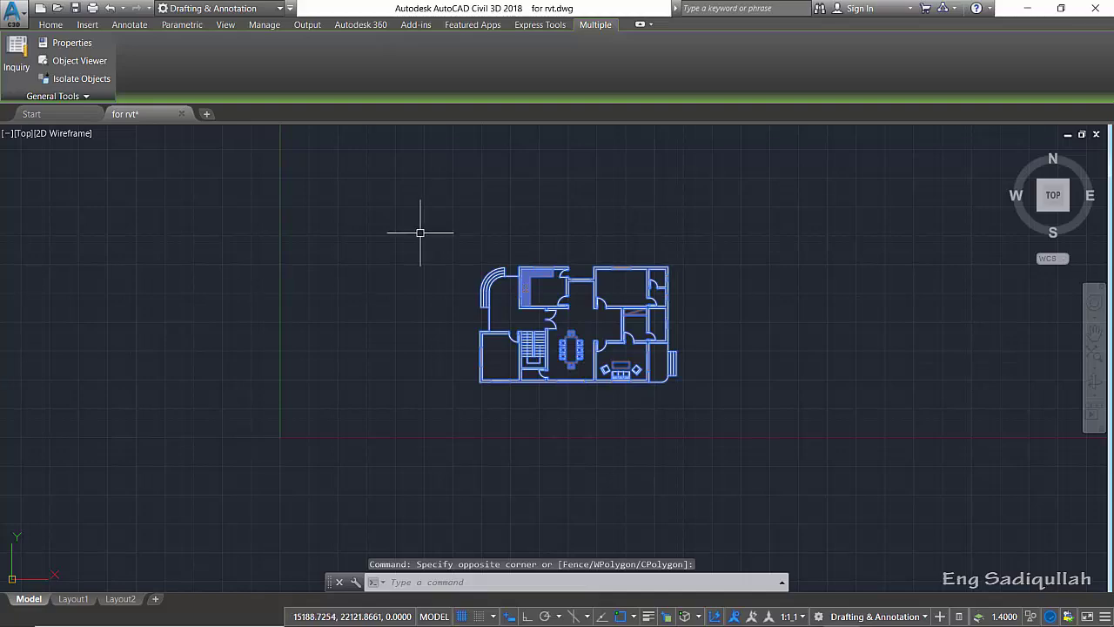
text(m)
key(Return)
scroll(492, 409, up, 10)
scroll(361, 248, down, 5)
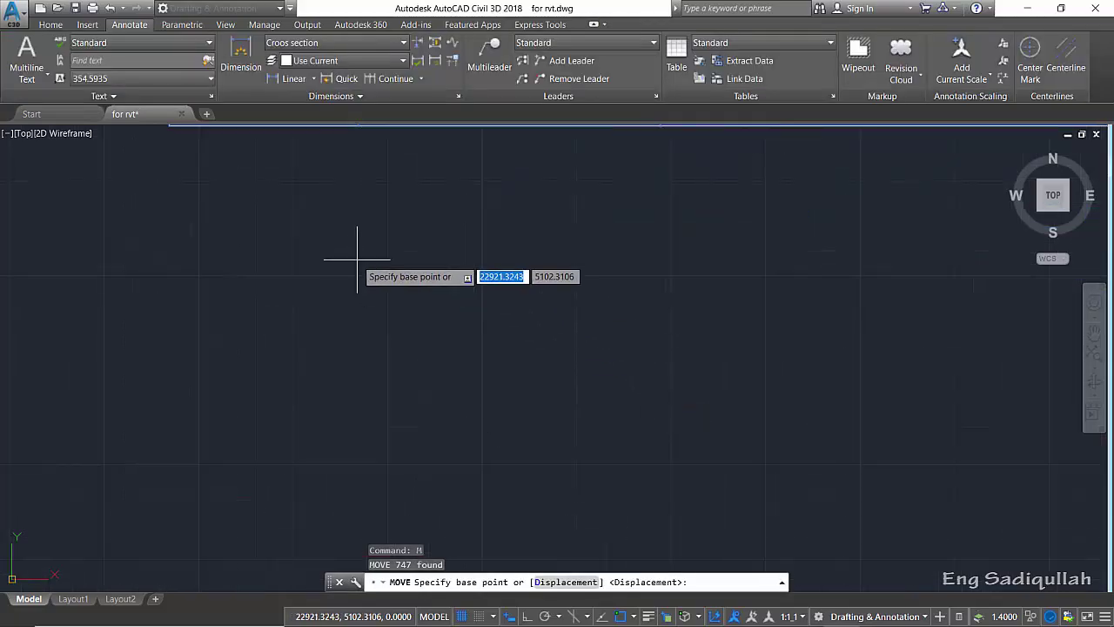
click(331, 251)
scroll(365, 311, down, 4)
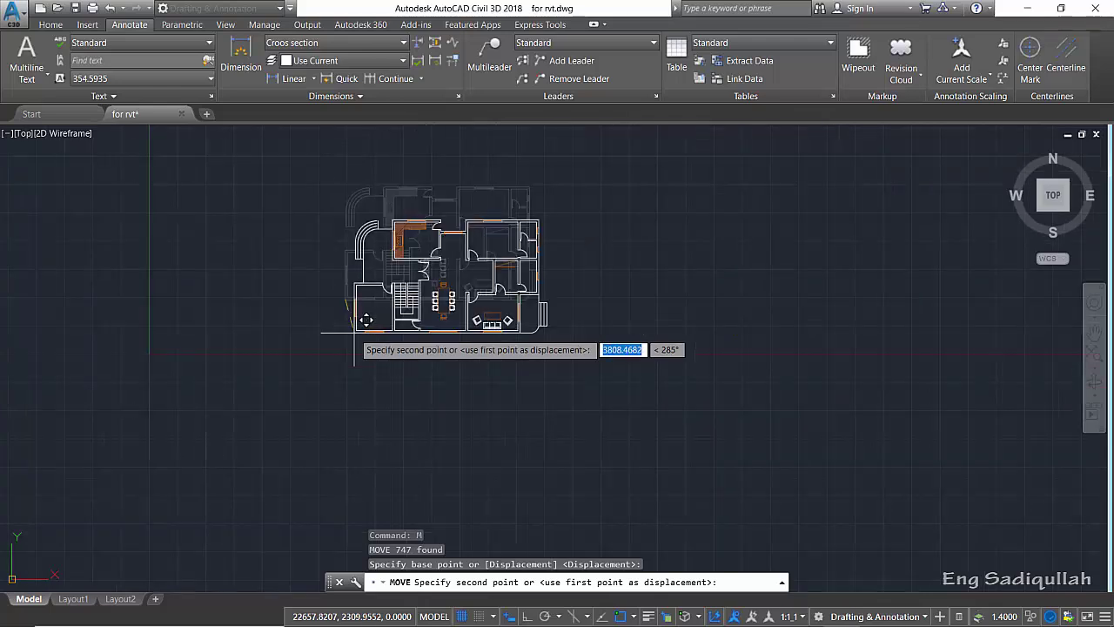
text(#)
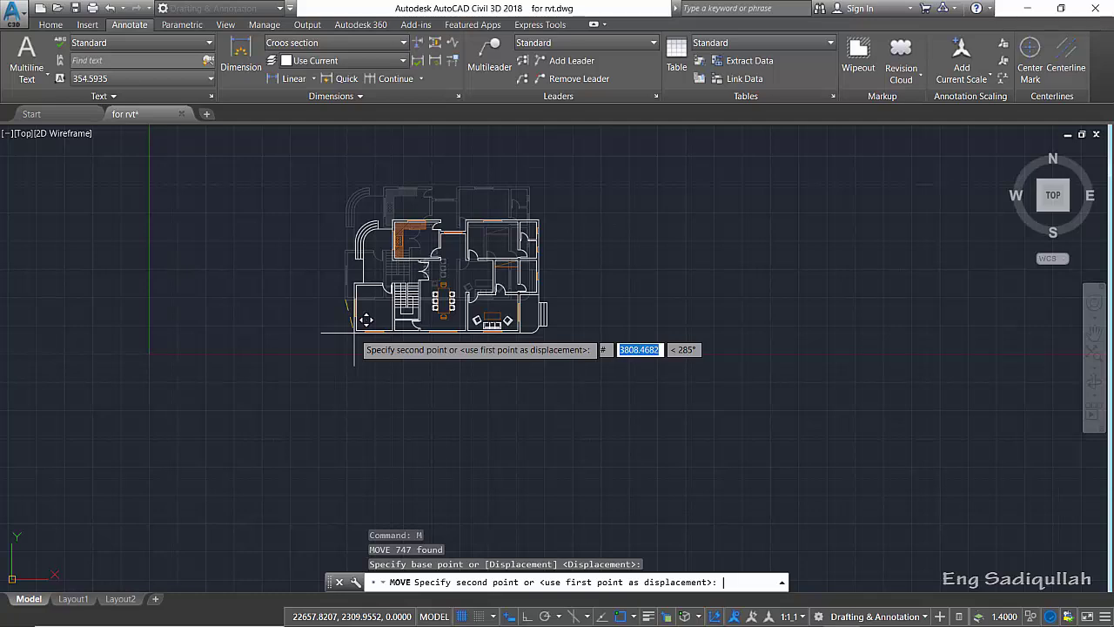
text(0)
text(,0)
key(Return)
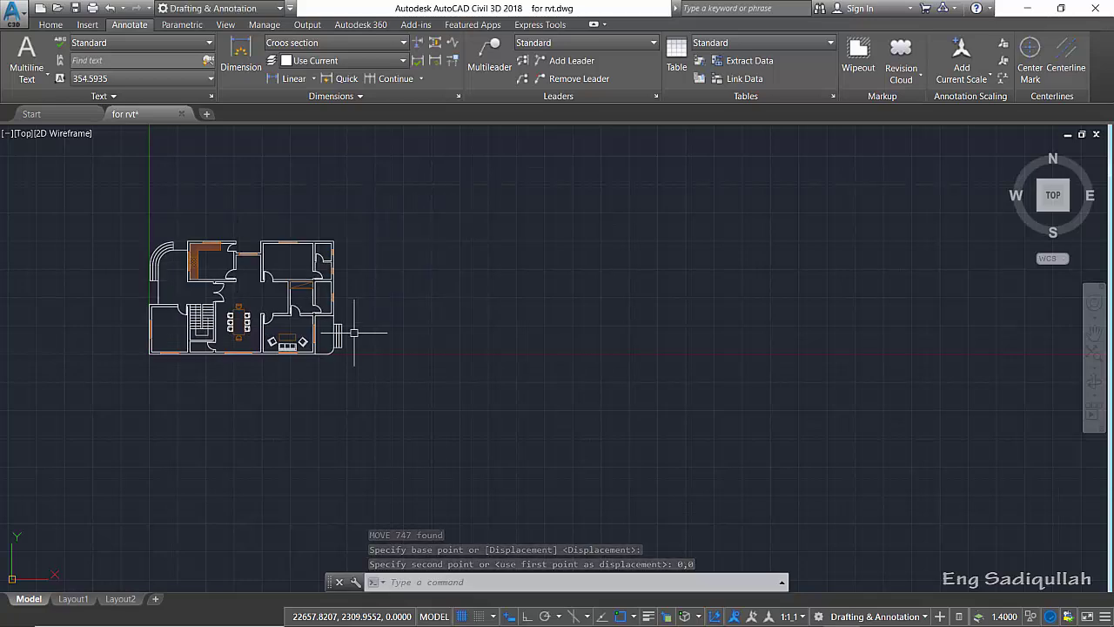
Step: Centre the view on the plan, save for rvt.dwg and minimize AutoCAD
scroll(299, 307, up, 5)
middle_drag(223, 291, 468, 319)
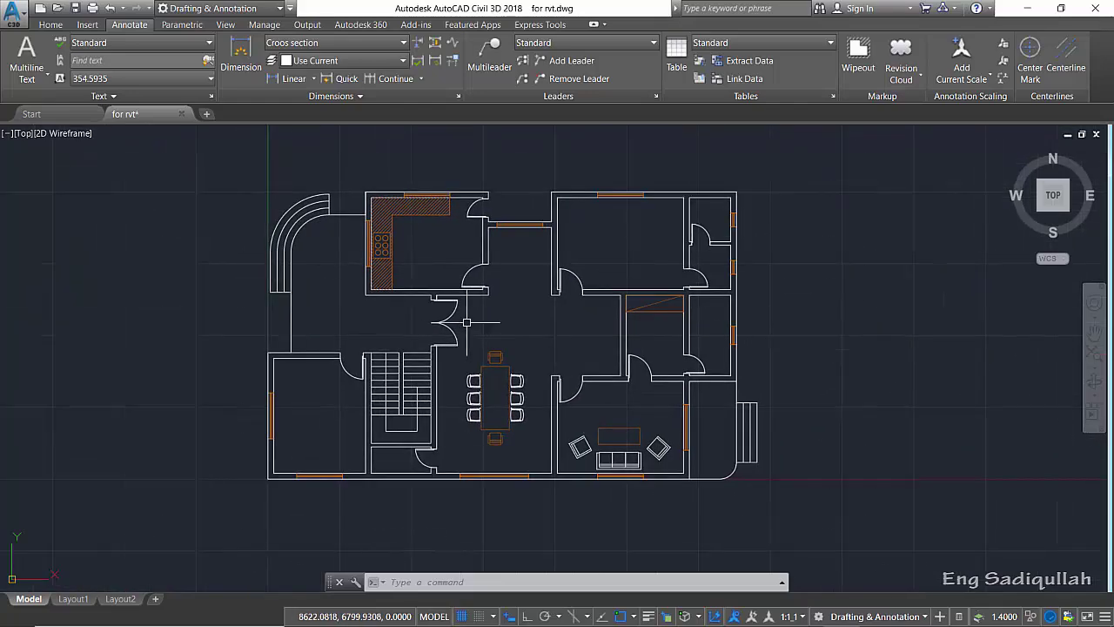
scroll(471, 322, up, 1)
scroll(471, 322, down, 2)
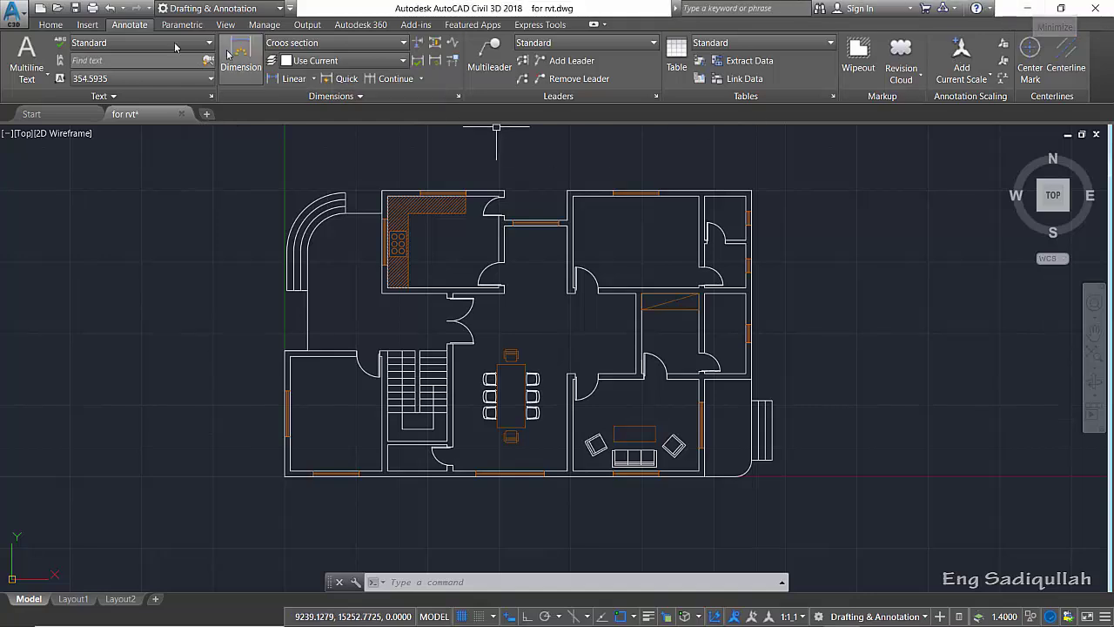
click(75, 8)
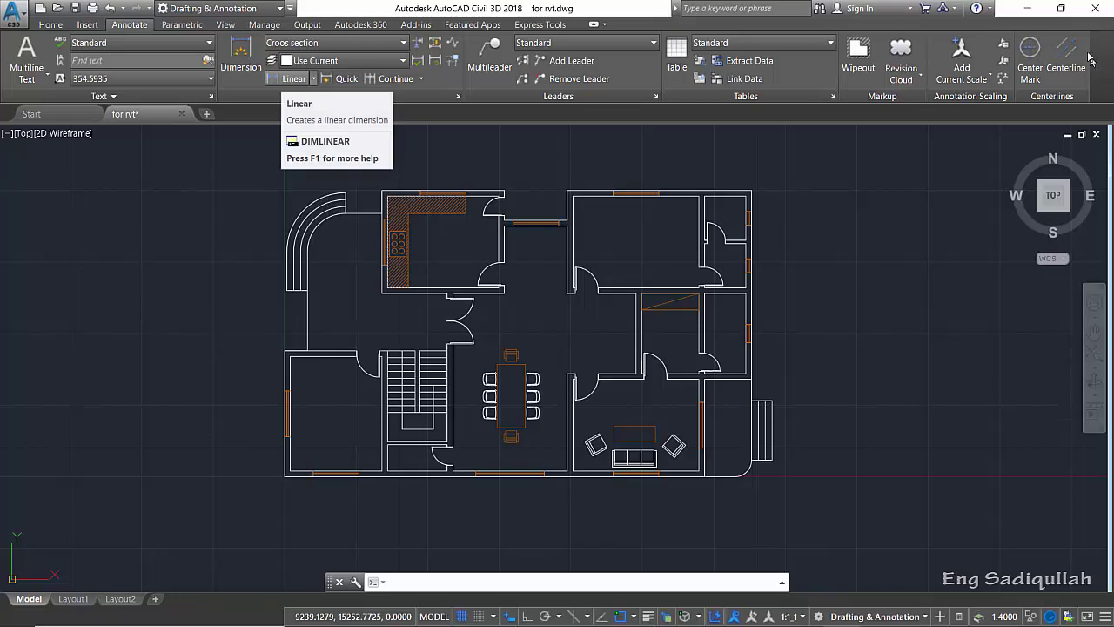
click(1034, 10)
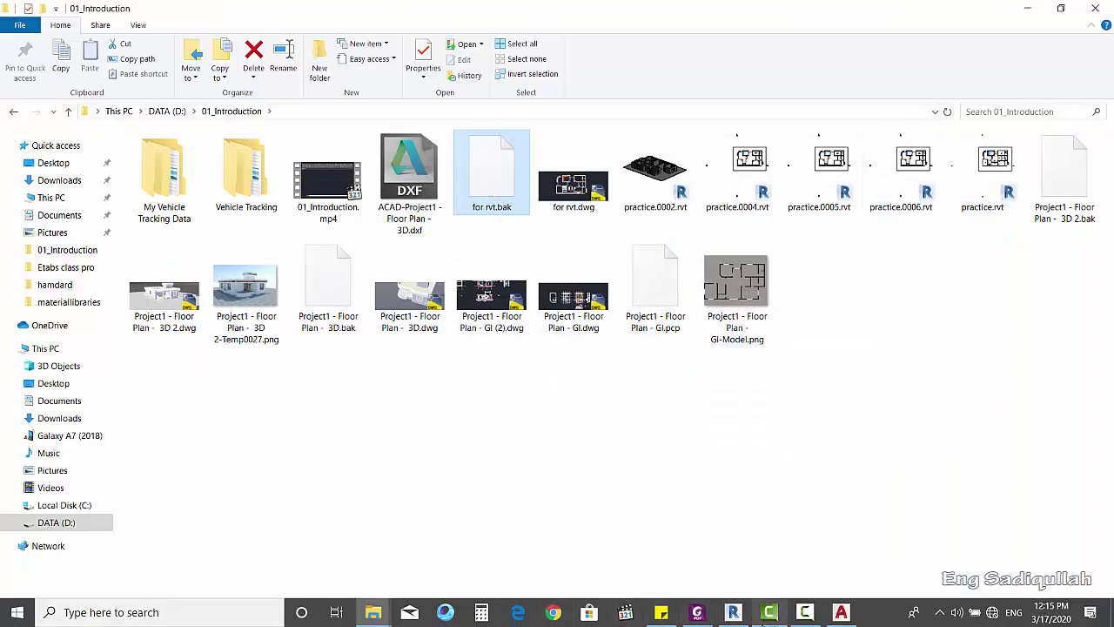
Step: Switch to the Revit project and launch Import CAD from the Insert tab
click(752, 614)
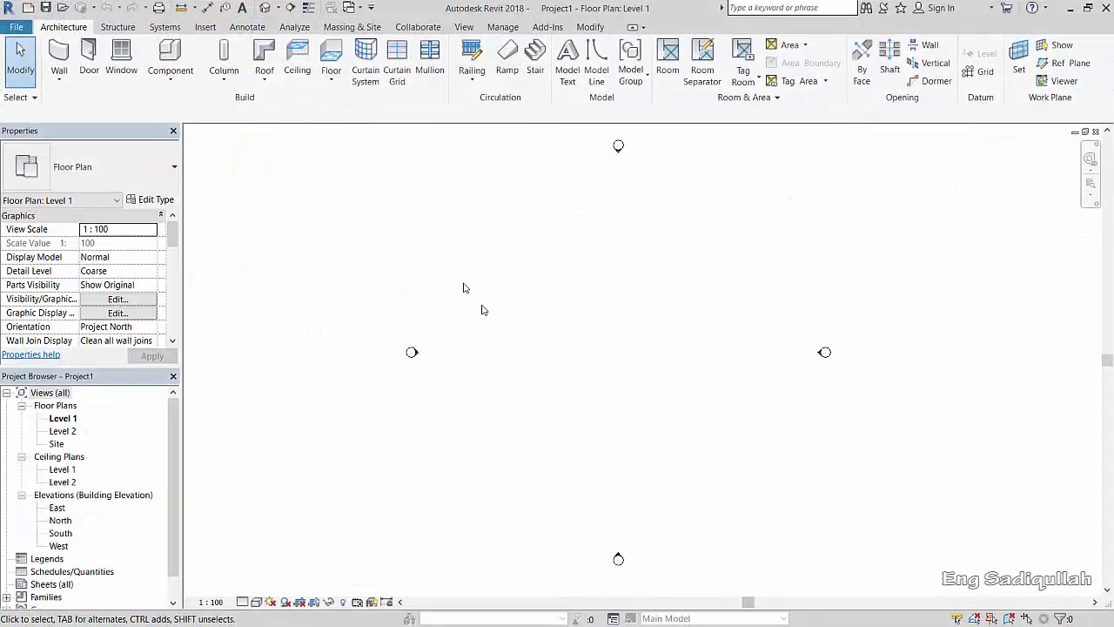
click(209, 28)
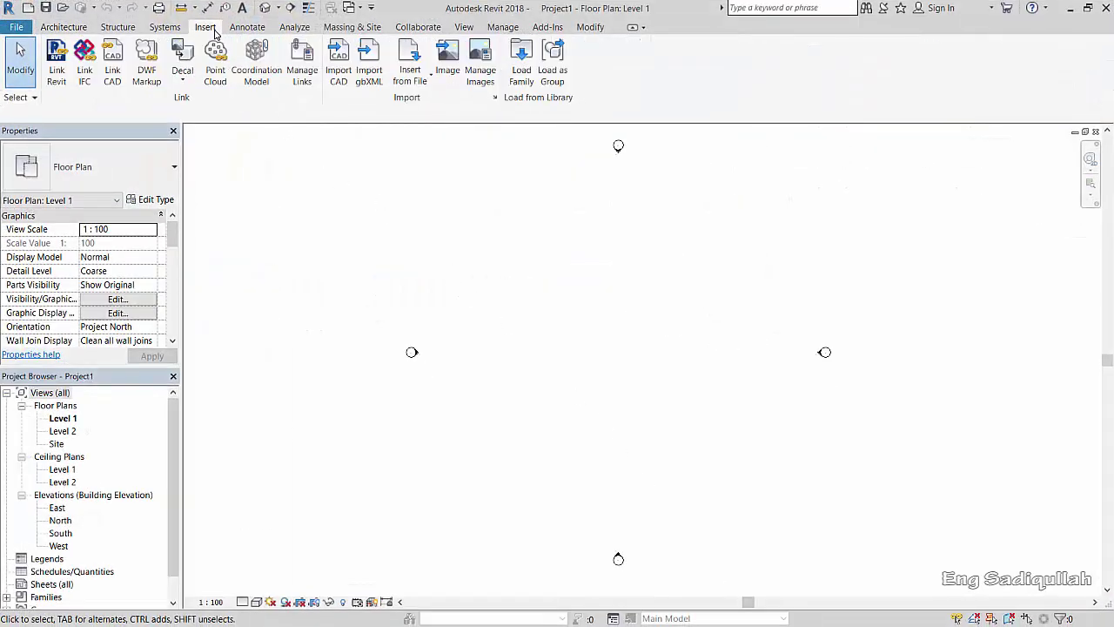
click(343, 90)
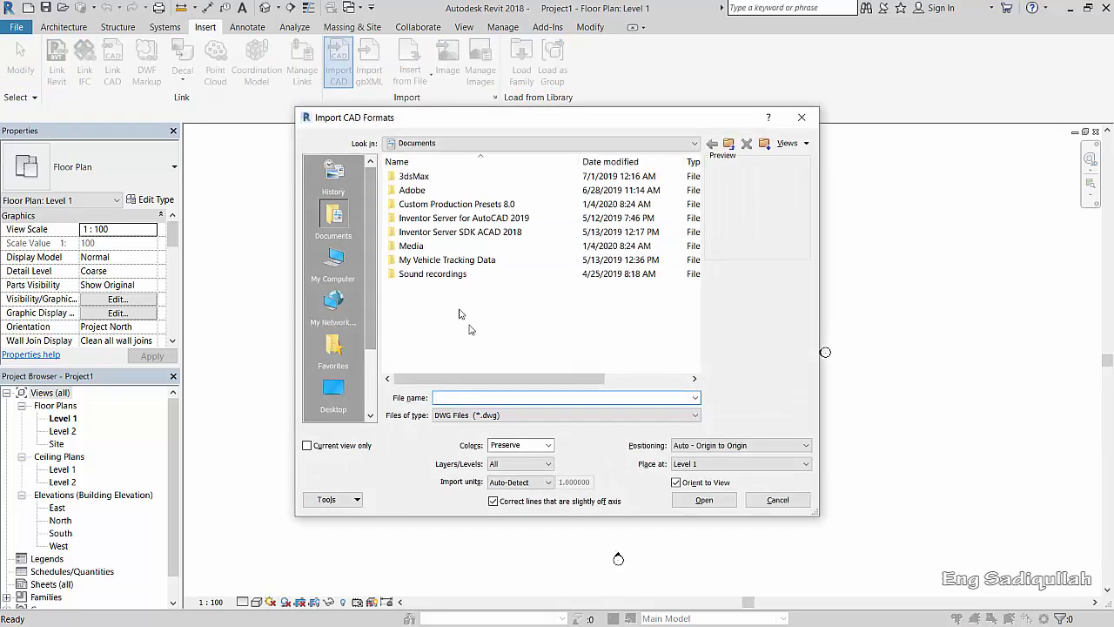
Step: Browse to D:\01_Introduction and select for rvt.dwg
click(478, 143)
click(480, 227)
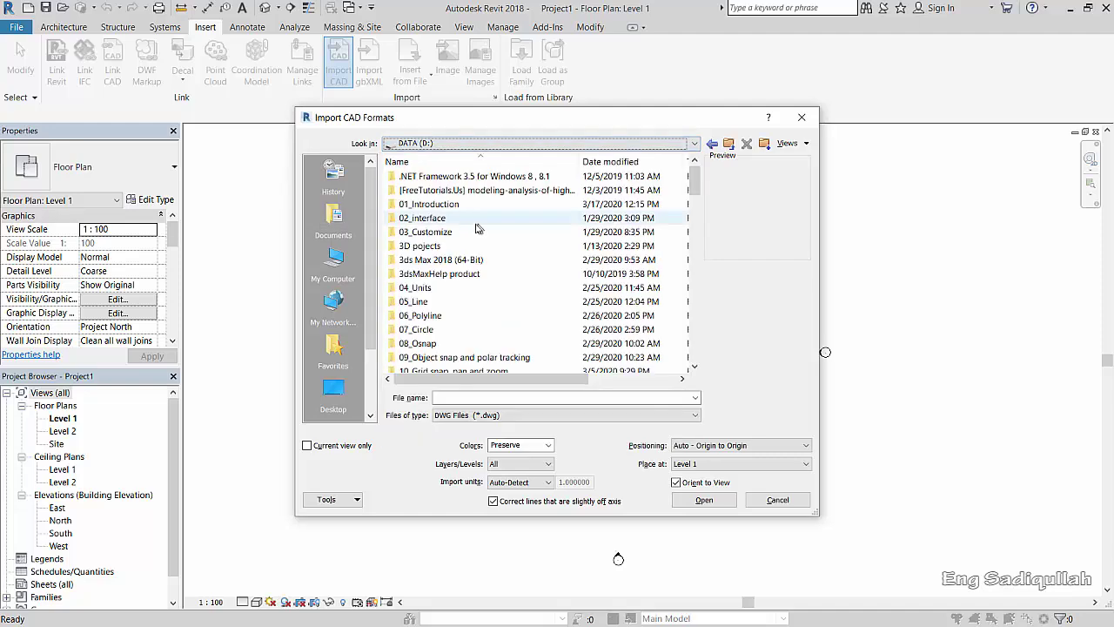
double_click(471, 223)
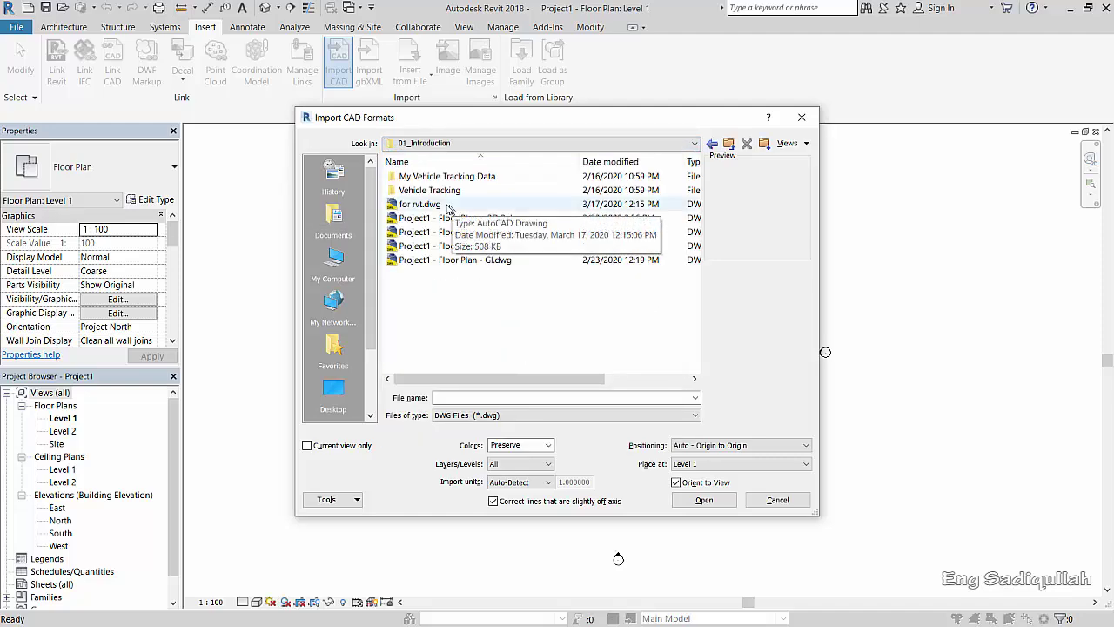
click(439, 205)
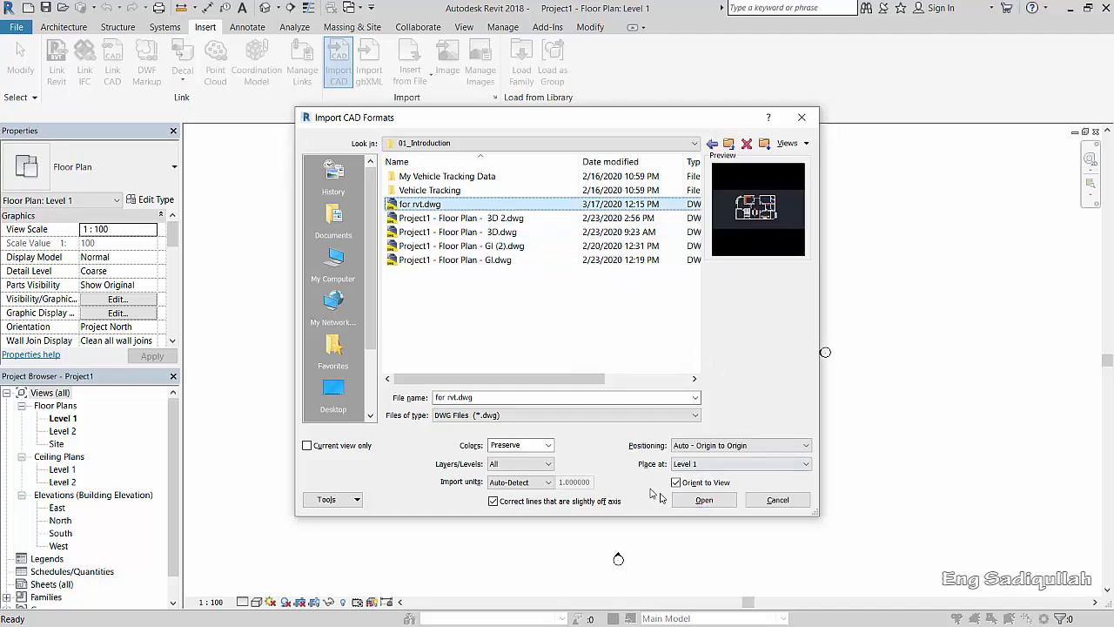
drag(519, 121, 493, 61)
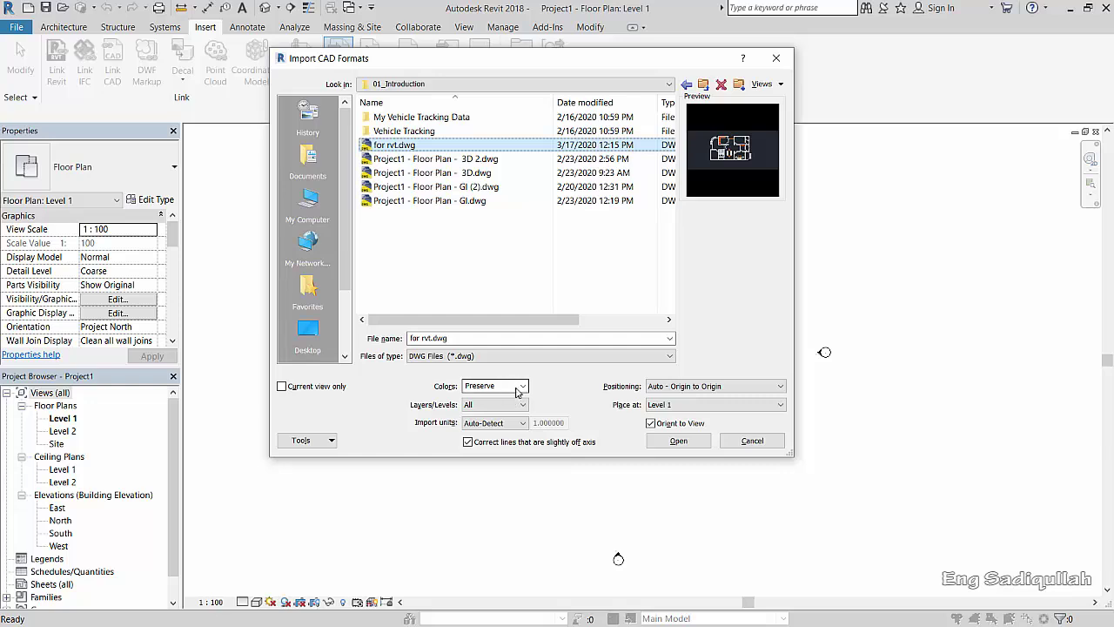
Step: Set the import Colors option to Invert
click(523, 388)
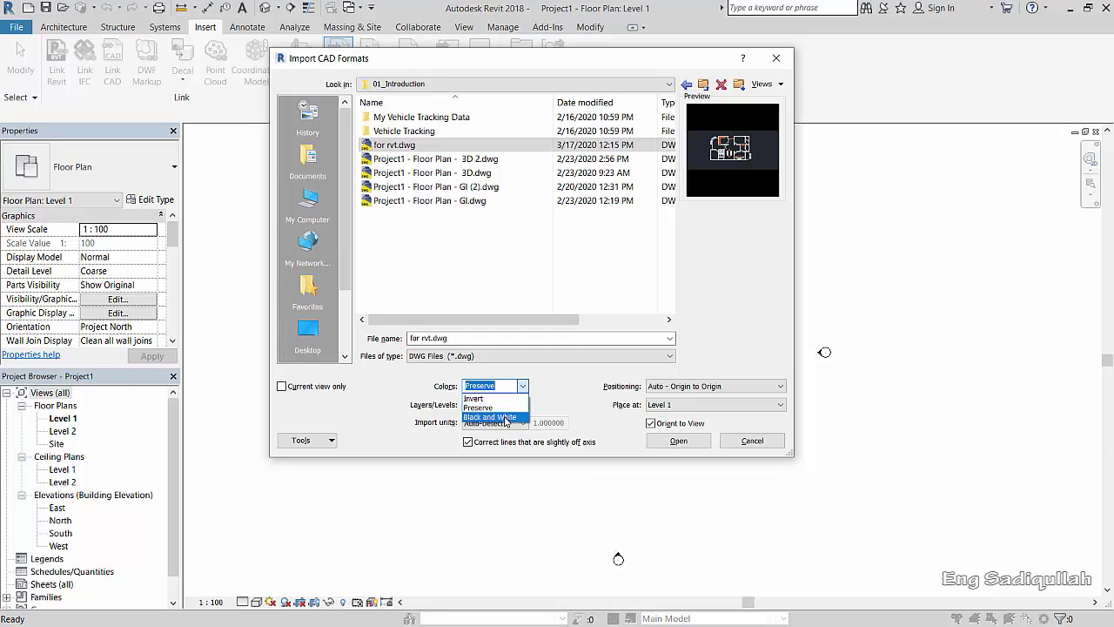
click(501, 397)
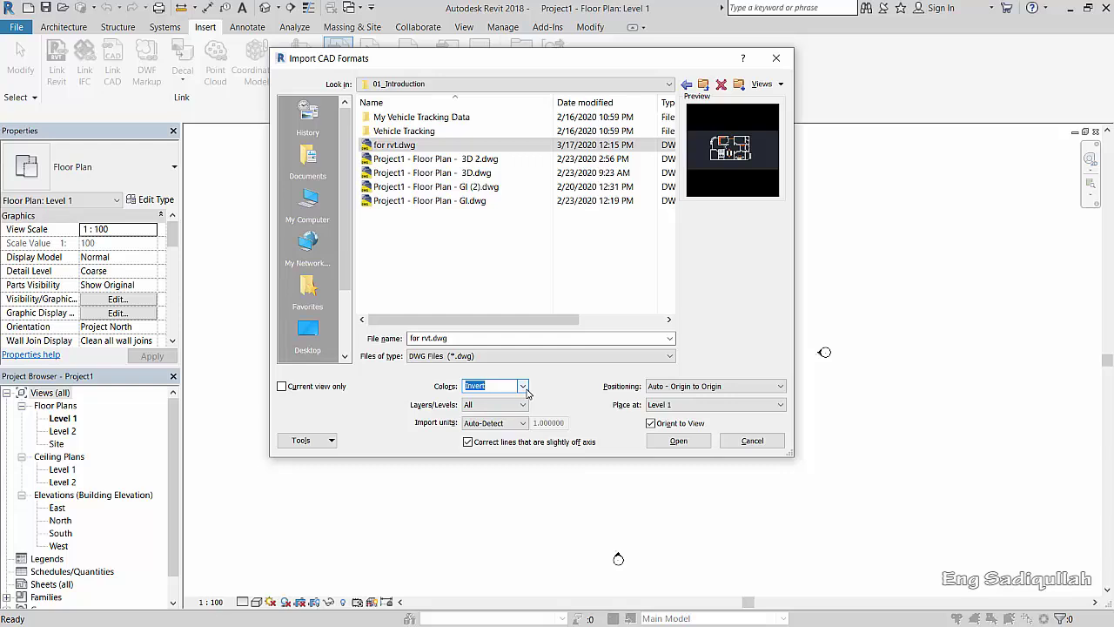
click(524, 388)
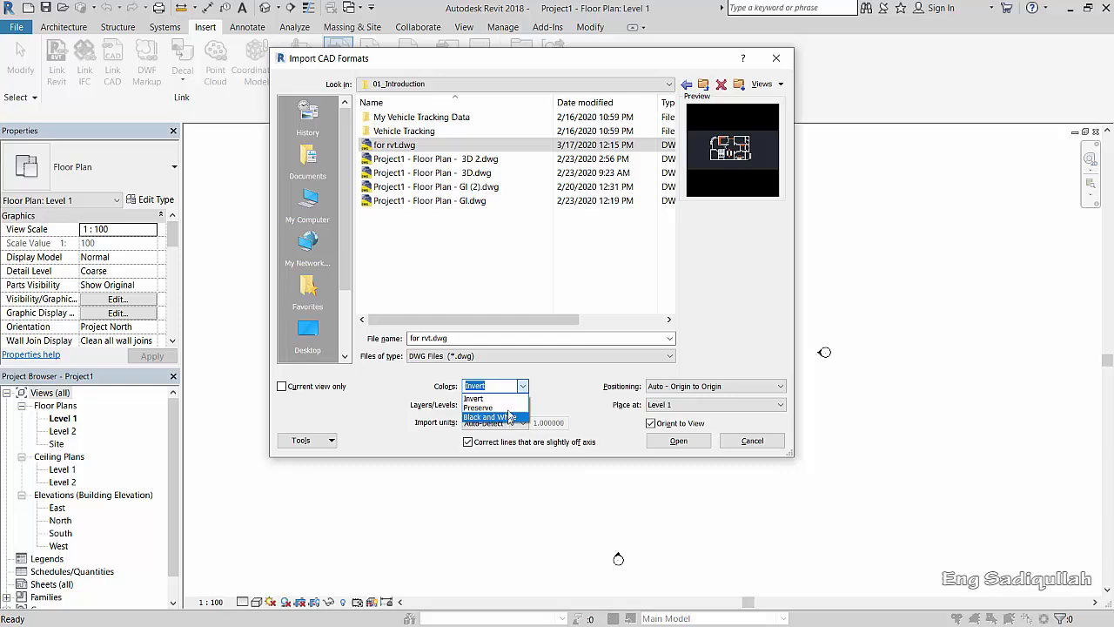
Step: Set Positioning to Auto - Center to Center while keeping Colors on Invert
click(522, 386)
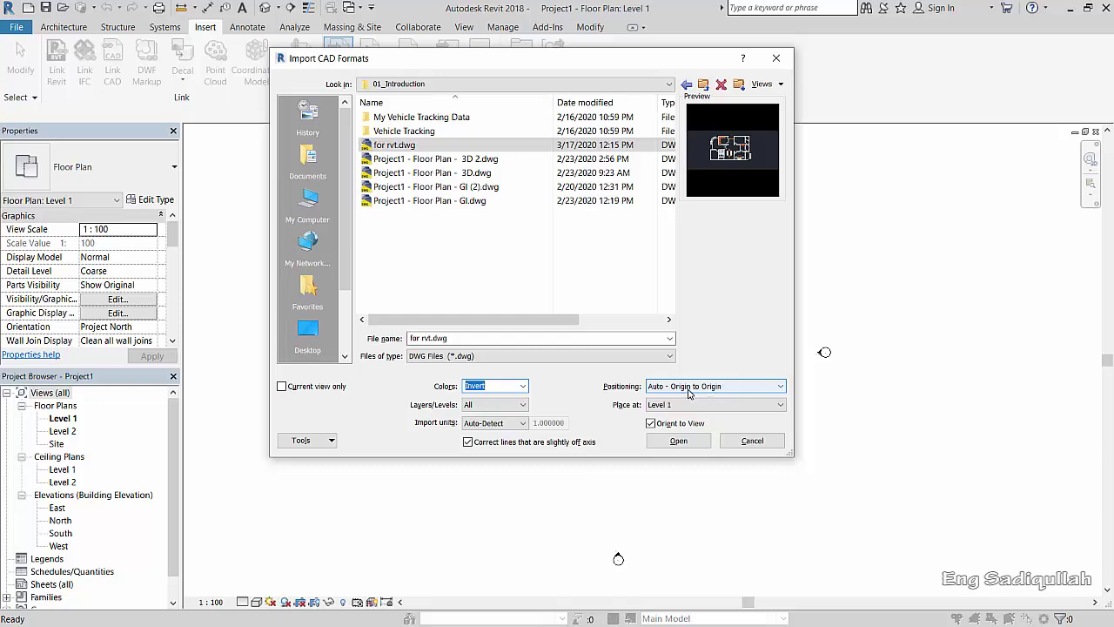
mouse_move(549, 64)
mouse_down()
mouse_move(637, 155)
mouse_move(779, 421)
mouse_up()
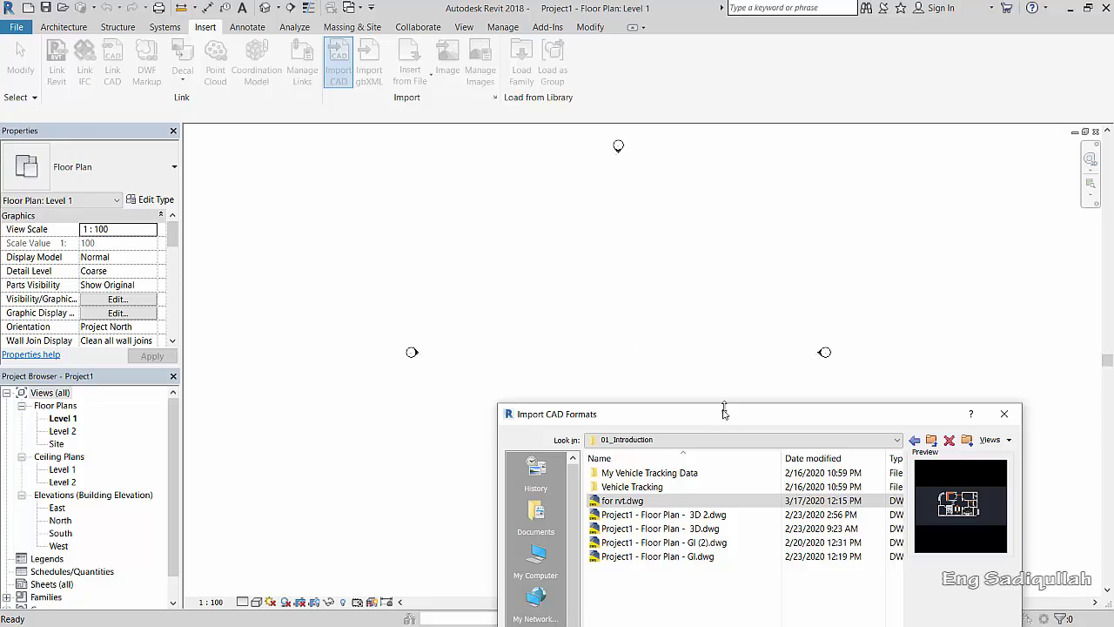
drag(722, 411, 601, 135)
click(803, 462)
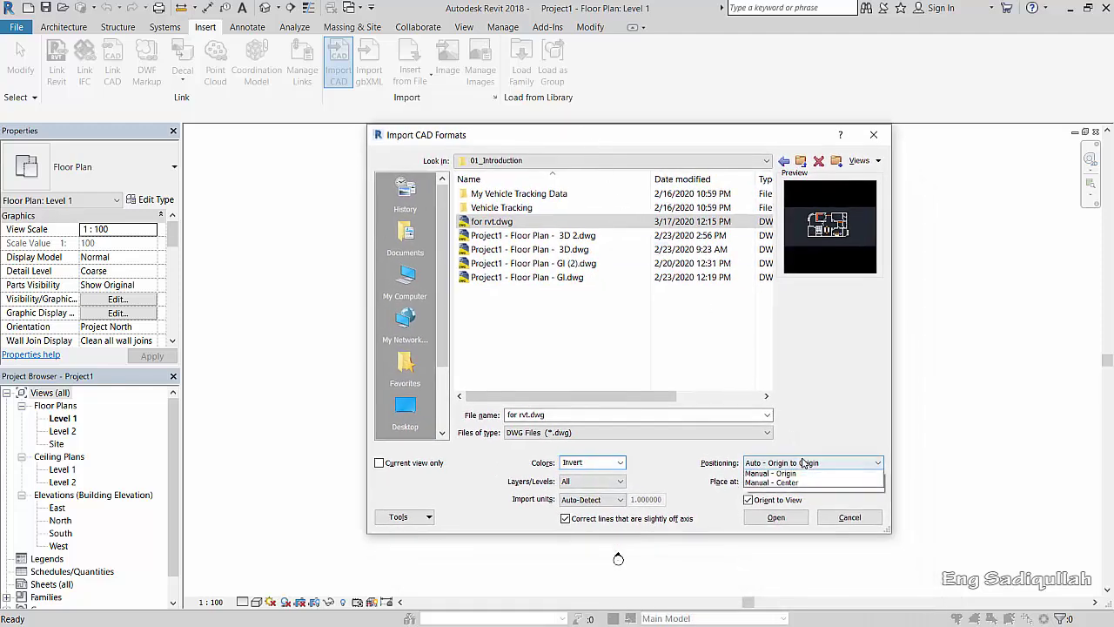
click(810, 475)
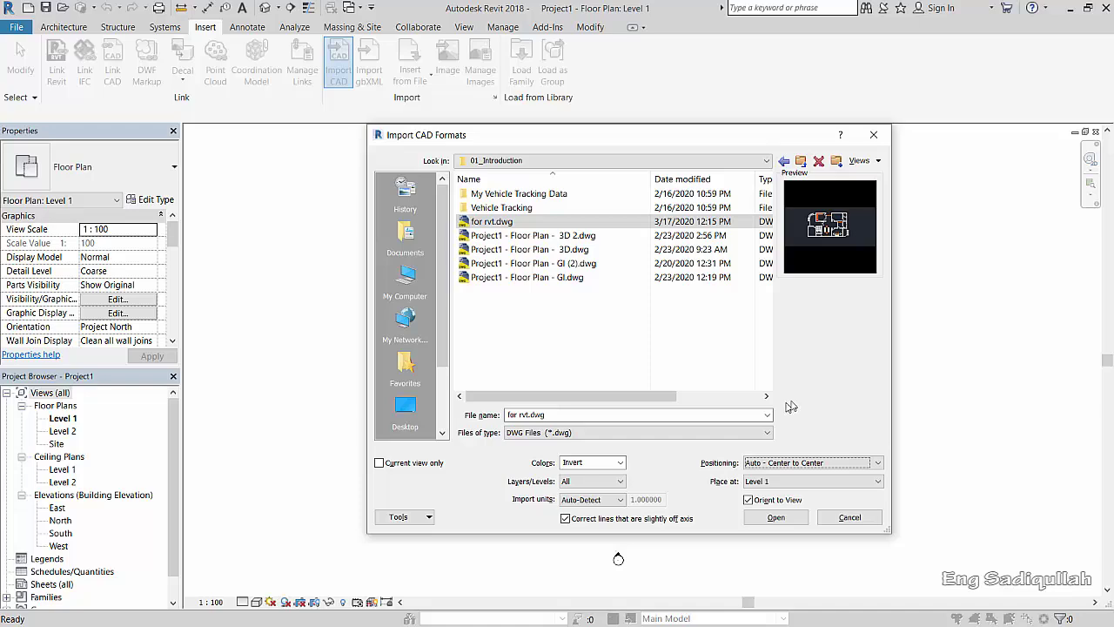
mouse_move(658, 140)
mouse_down()
mouse_move(736, 204)
mouse_move(814, 403)
mouse_up()
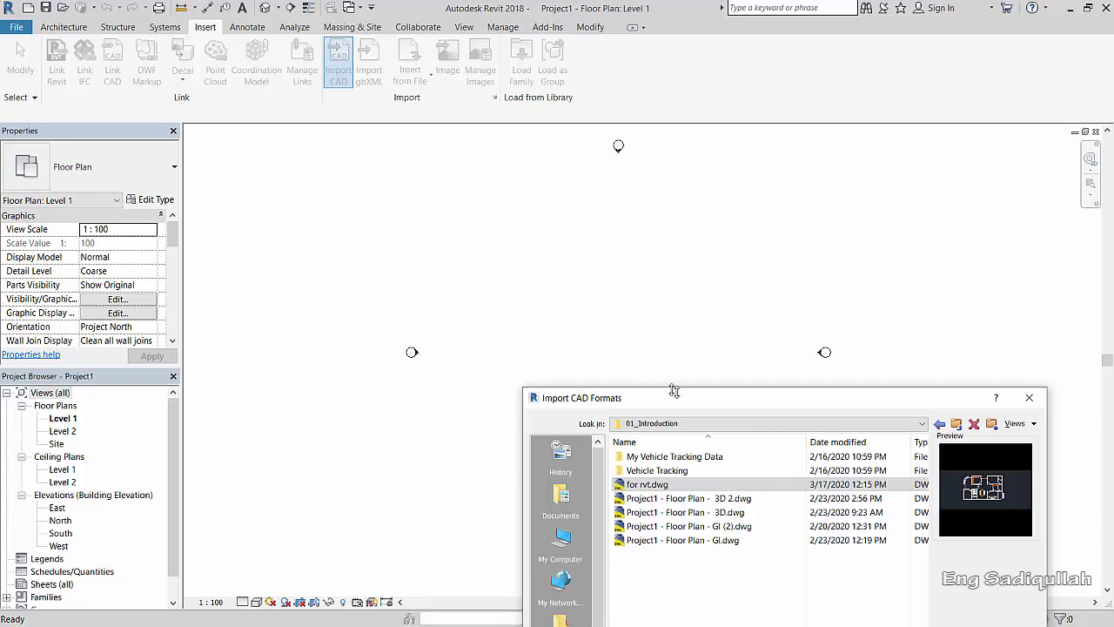
drag(688, 404, 555, 61)
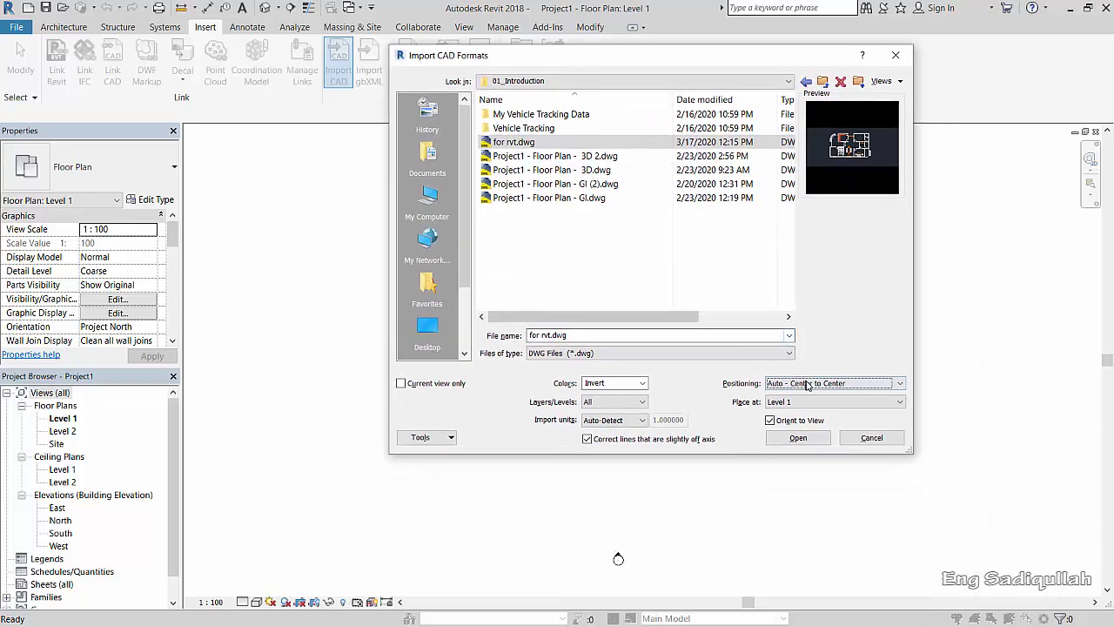
drag(684, 56, 678, 465)
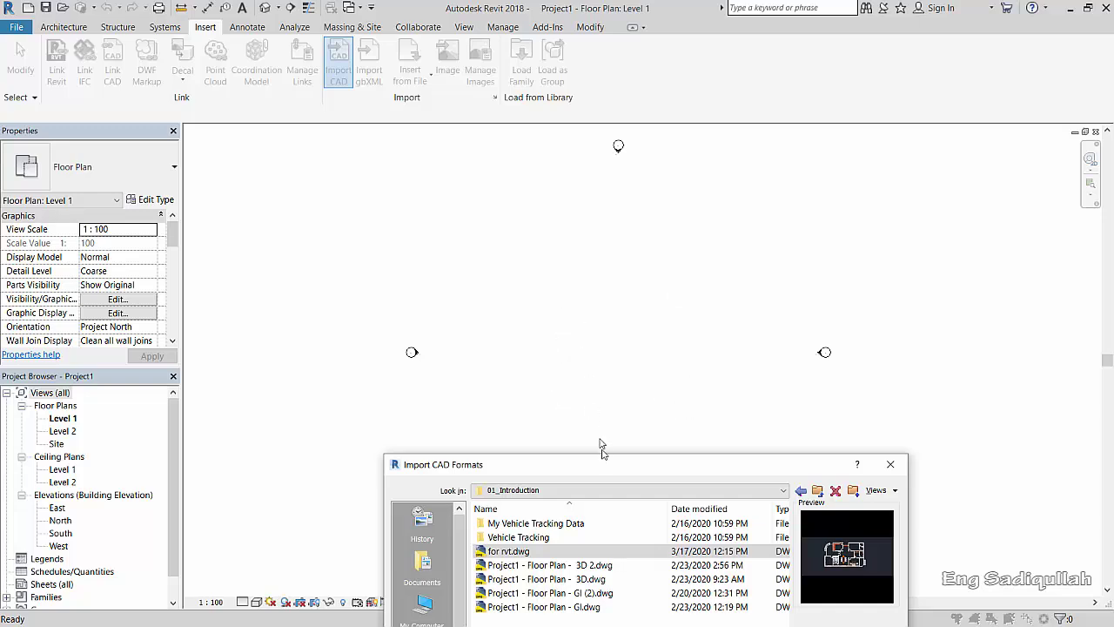
drag(606, 469, 552, 172)
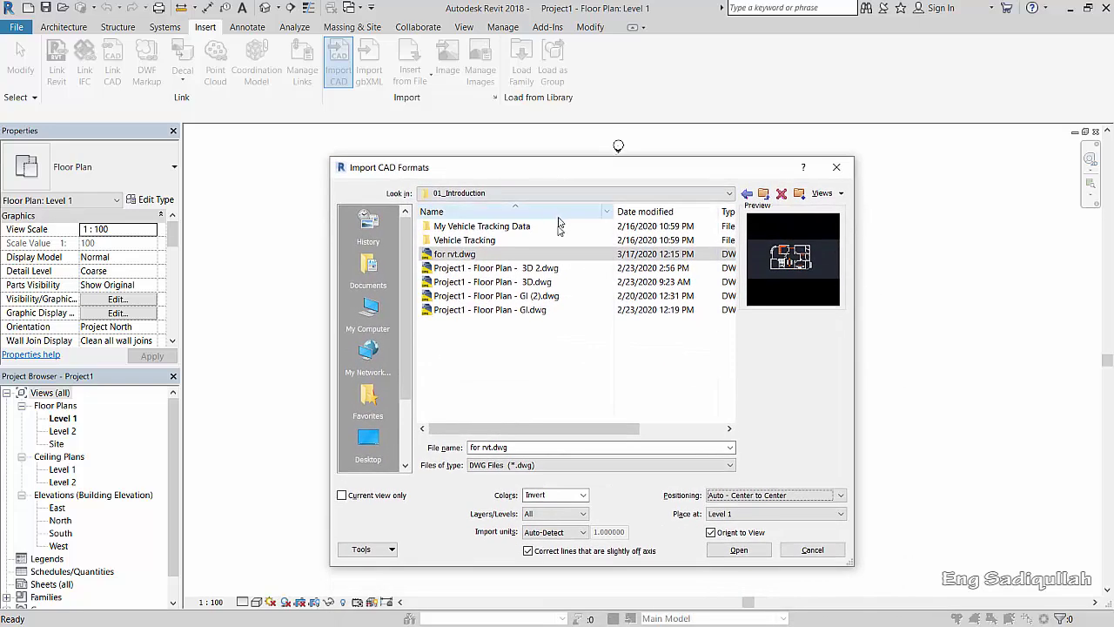
Step: Confirm Auto - Center to Center positioning and open for rvt.dwg to import it
click(752, 495)
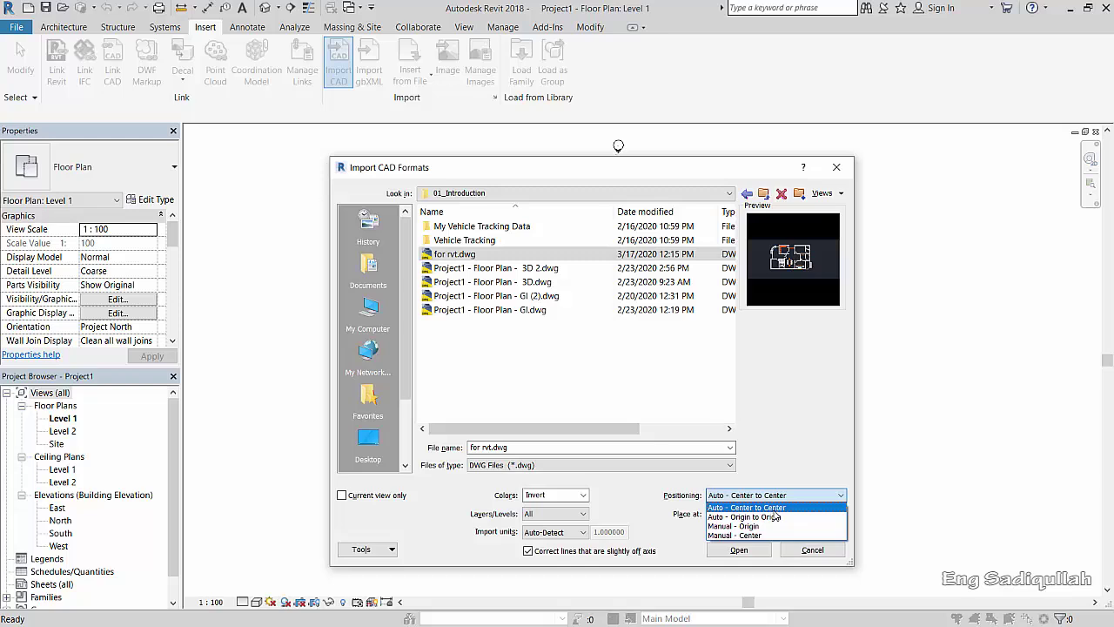
click(771, 509)
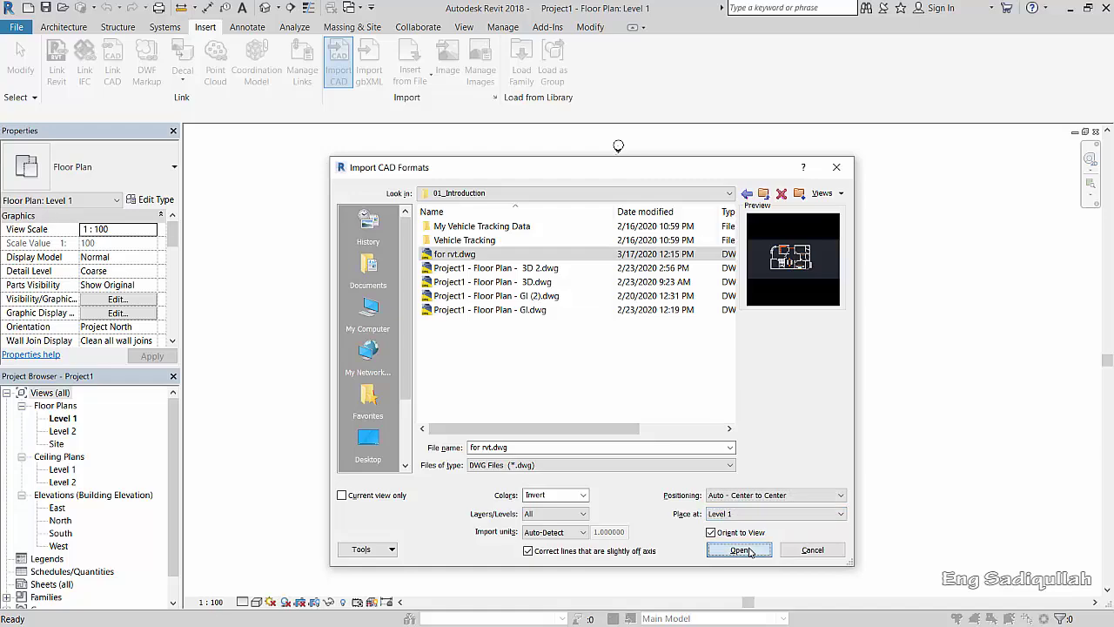
click(738, 549)
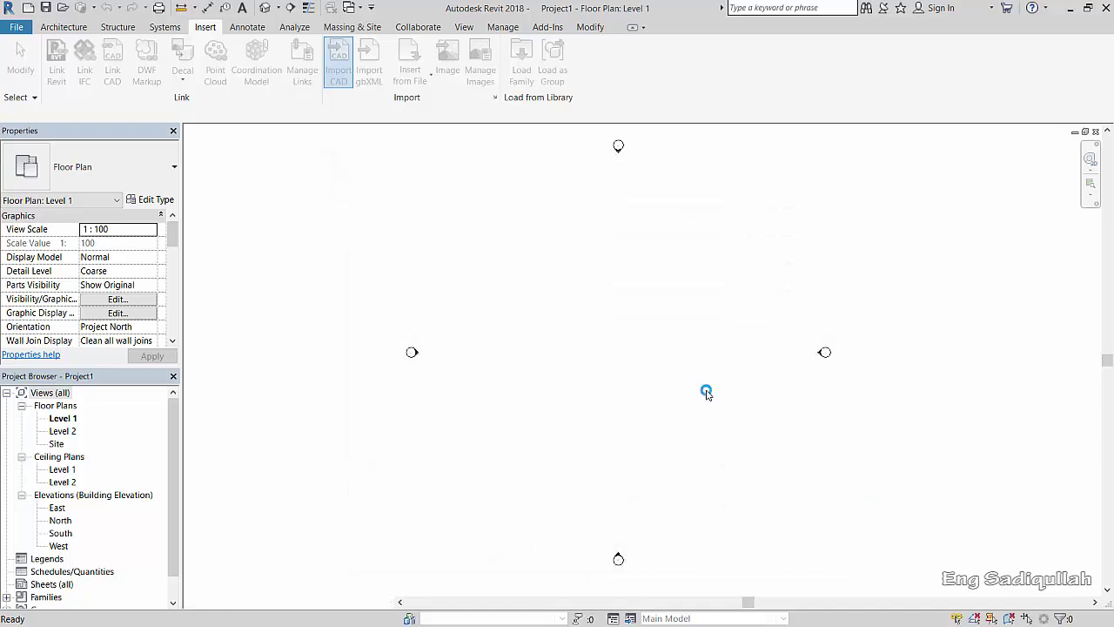
Step: Zoom out and in to inspect the imported house plan, then undo the import
scroll(610, 398, down, 4)
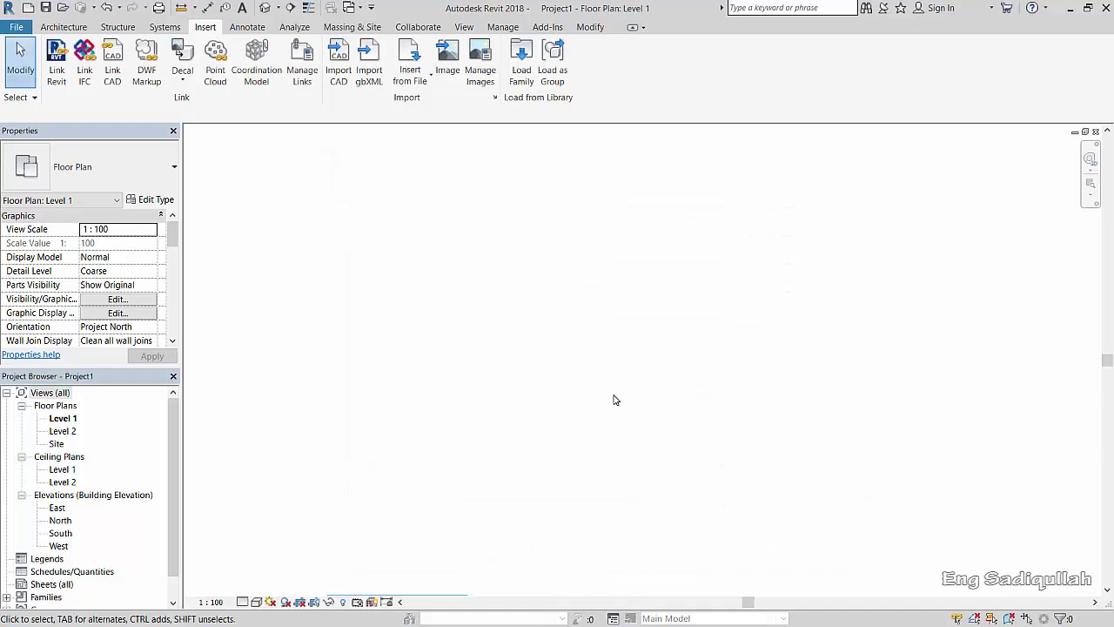
scroll(613, 399, down, 3)
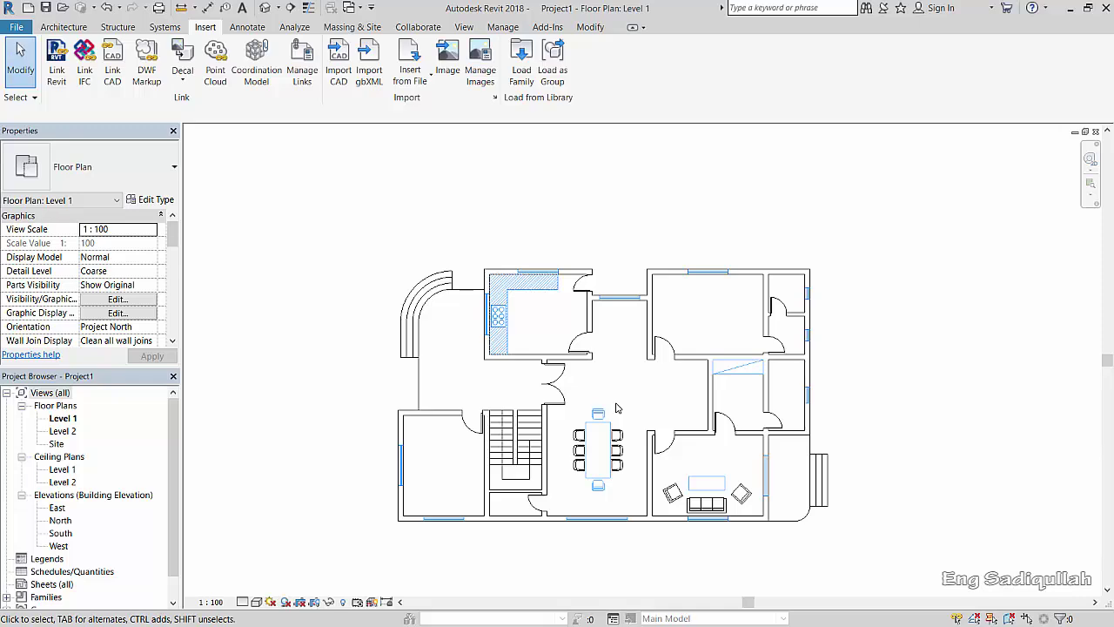
scroll(616, 407, up, 2)
scroll(617, 410, up, 2)
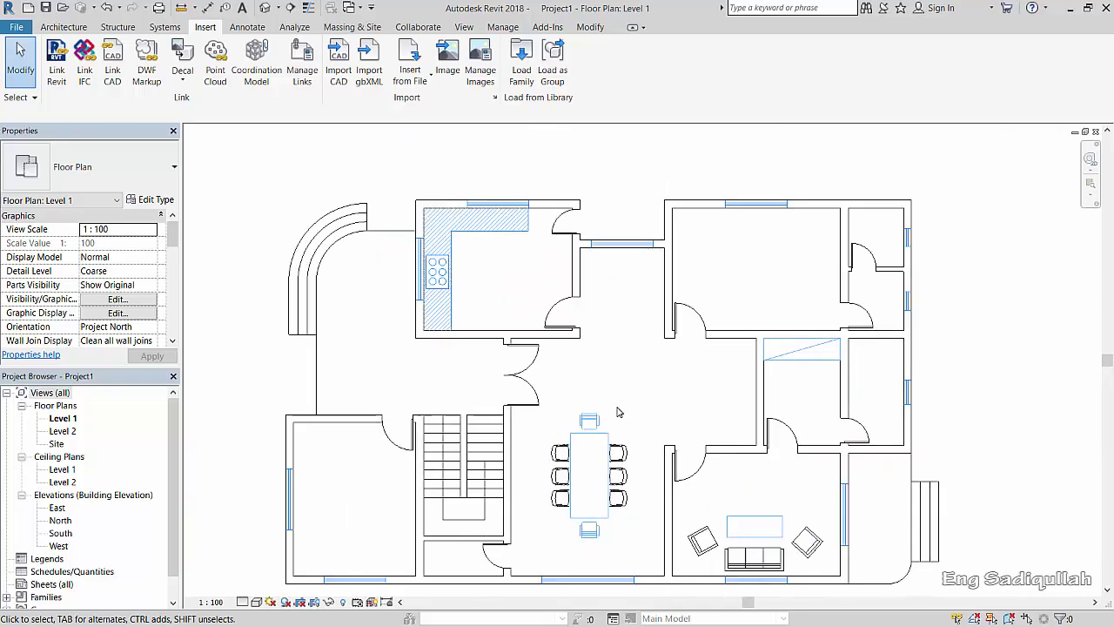
scroll(617, 412, up, 2)
scroll(615, 414, up, 2)
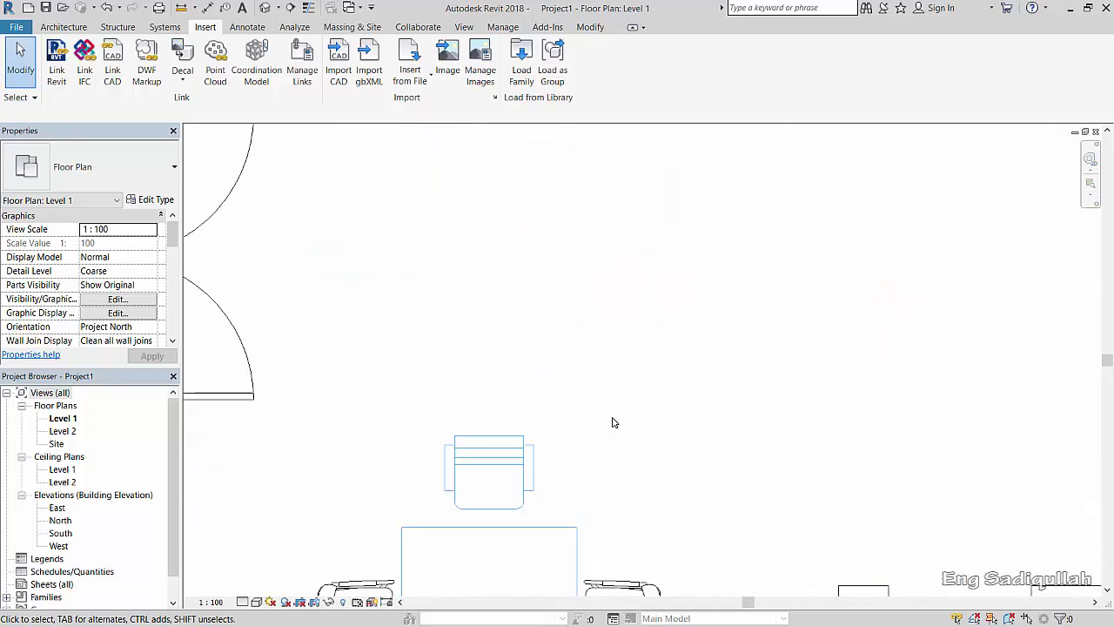
scroll(611, 422, down, 3)
scroll(600, 409, down, 1)
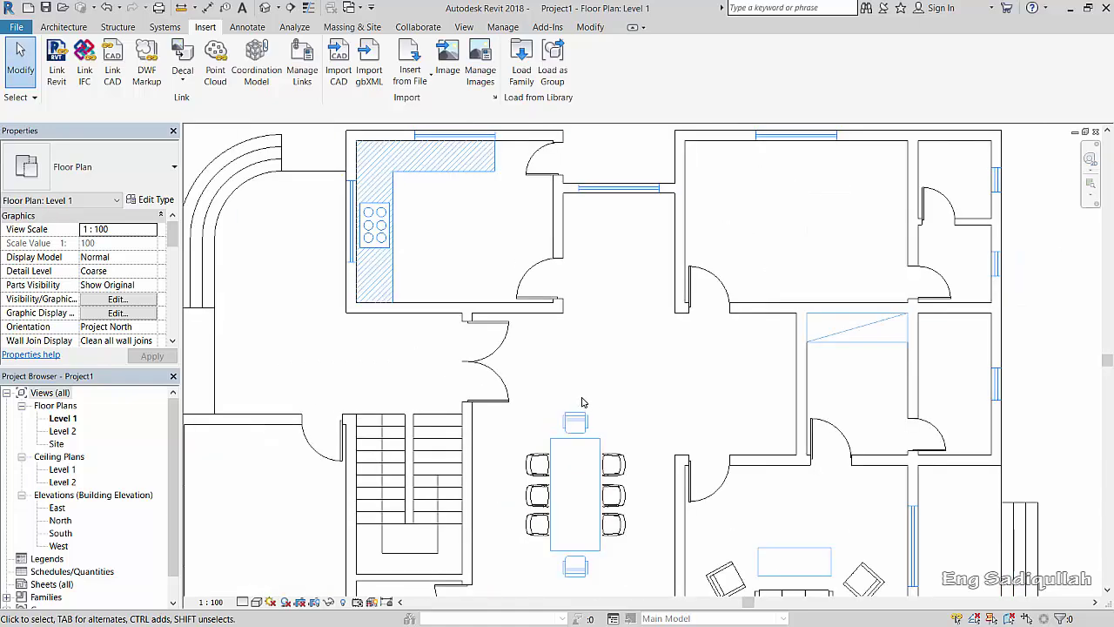
click(105, 8)
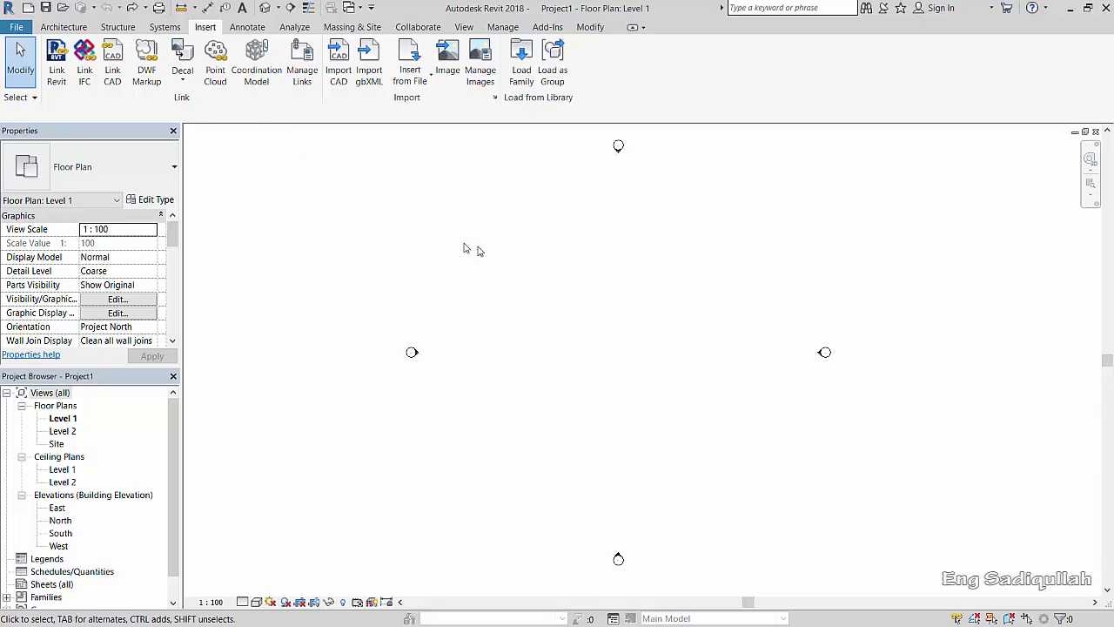
Step: Re-import for rvt.dwg via Import CAD with Import units set to millimeter
click(339, 74)
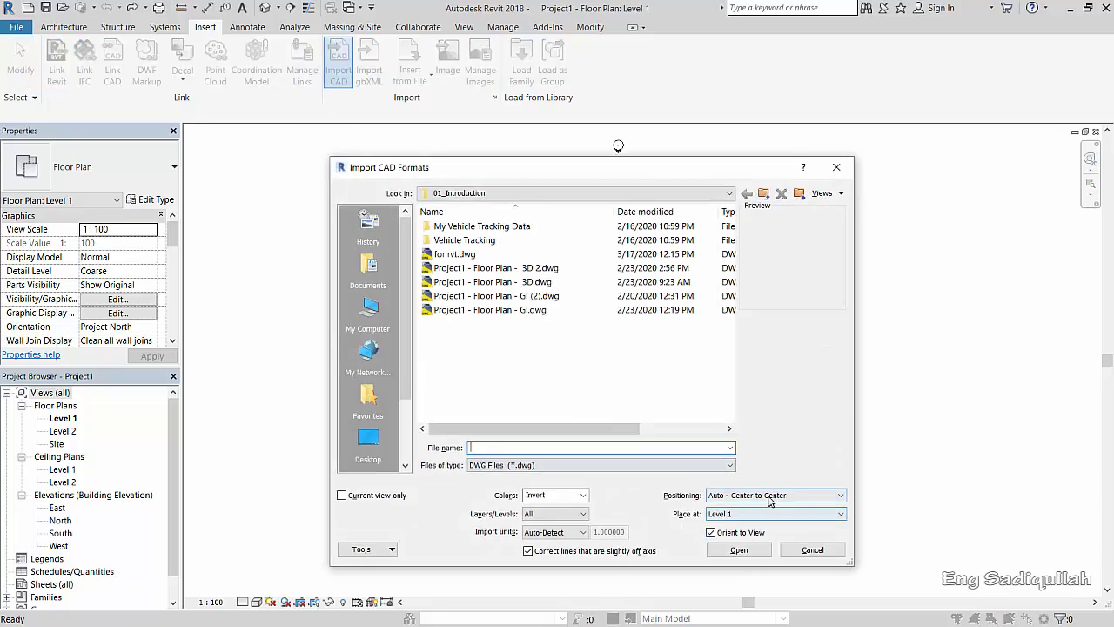
click(571, 533)
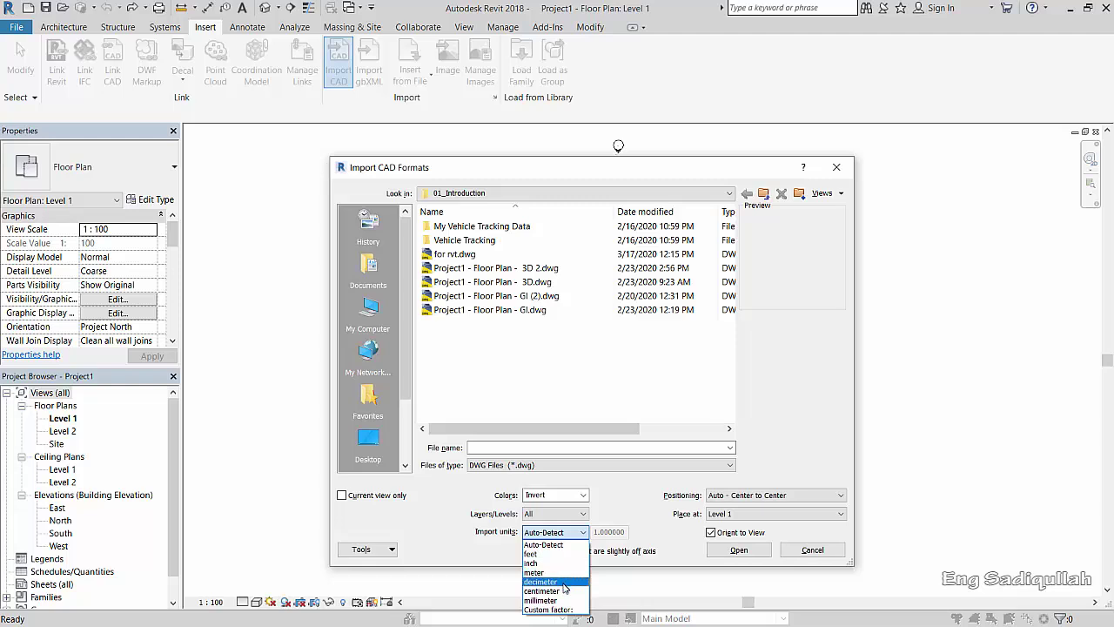
click(564, 601)
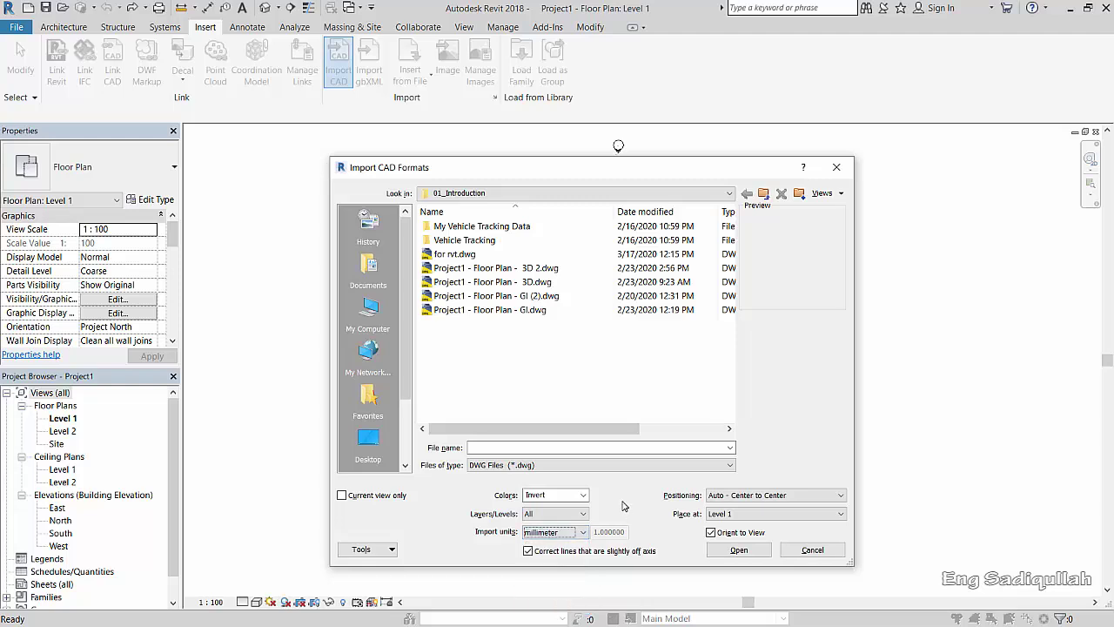
click(738, 551)
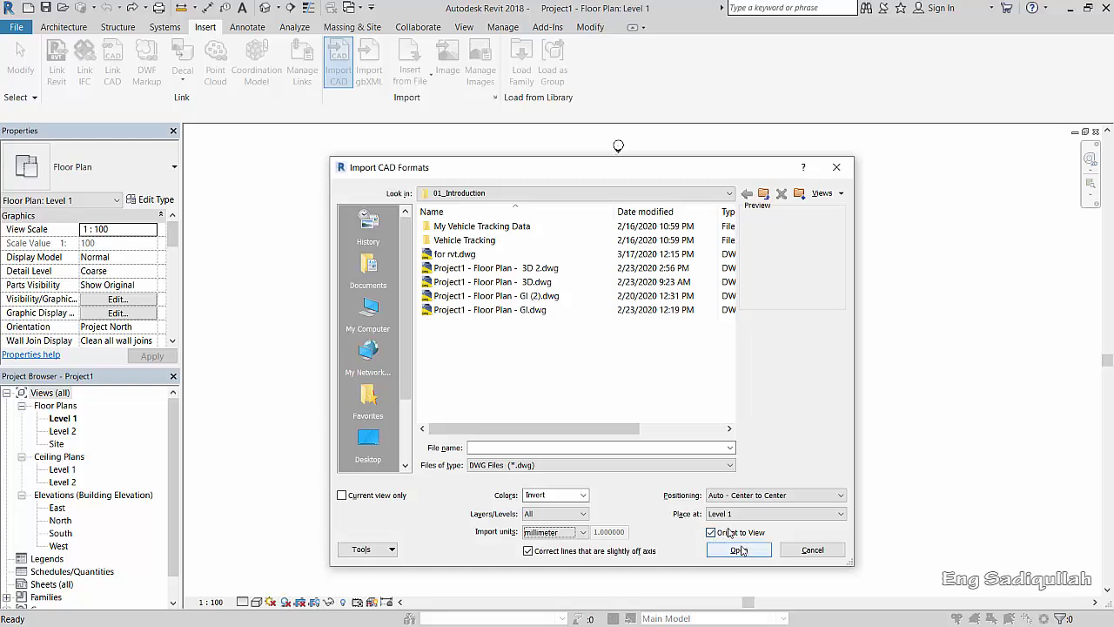
click(739, 551)
click(455, 253)
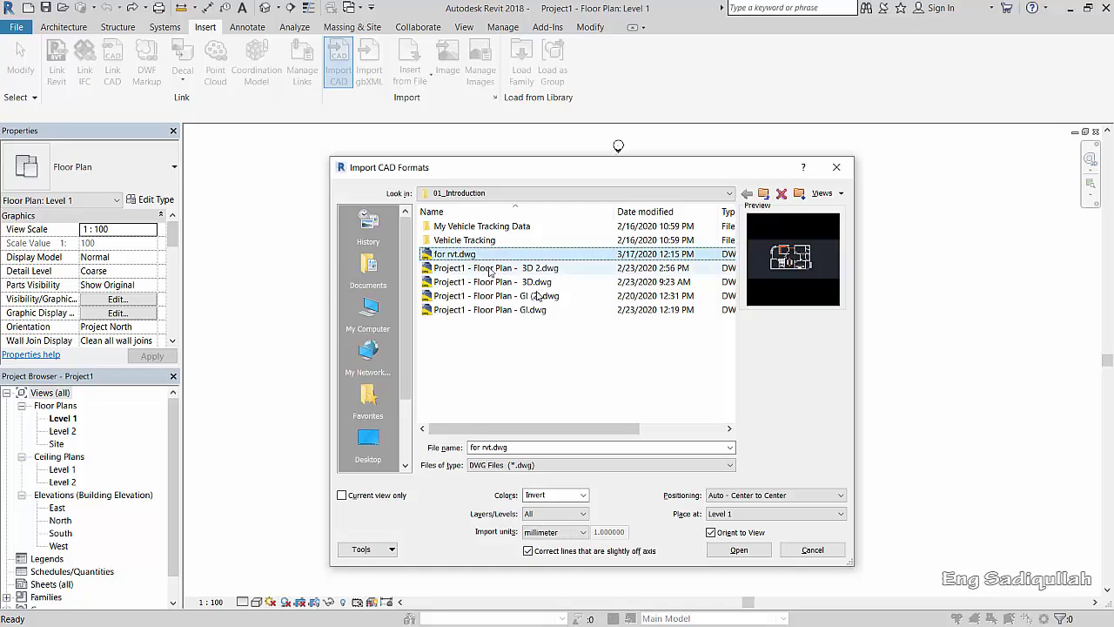
click(739, 549)
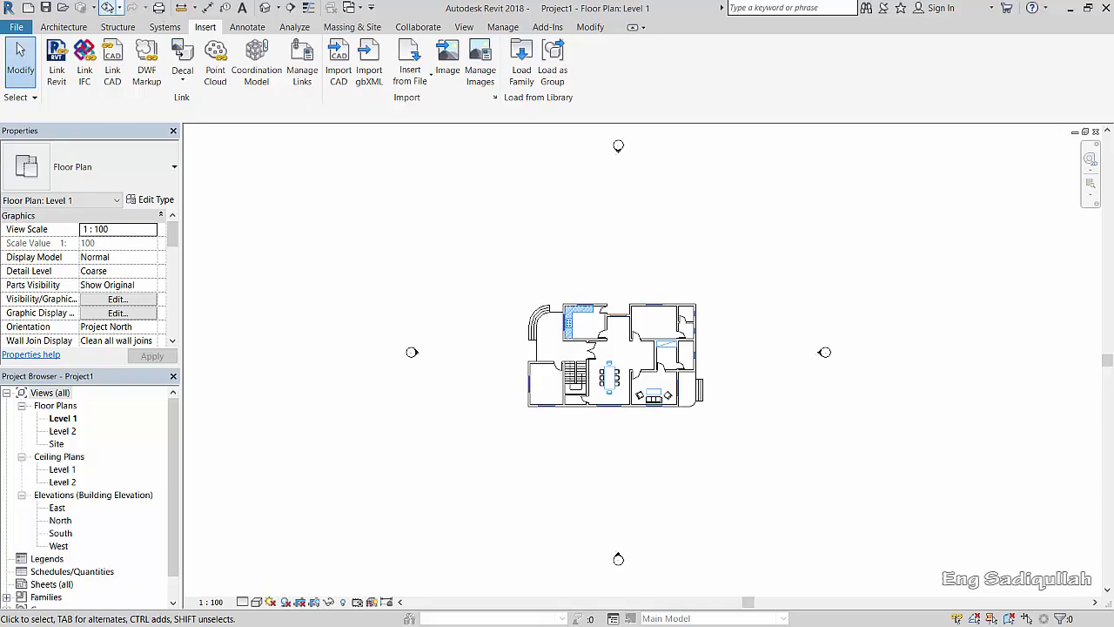
Step: Undo the centred import and re-import for rvt.dwg with Auto - Origin to Origin positioning
click(105, 8)
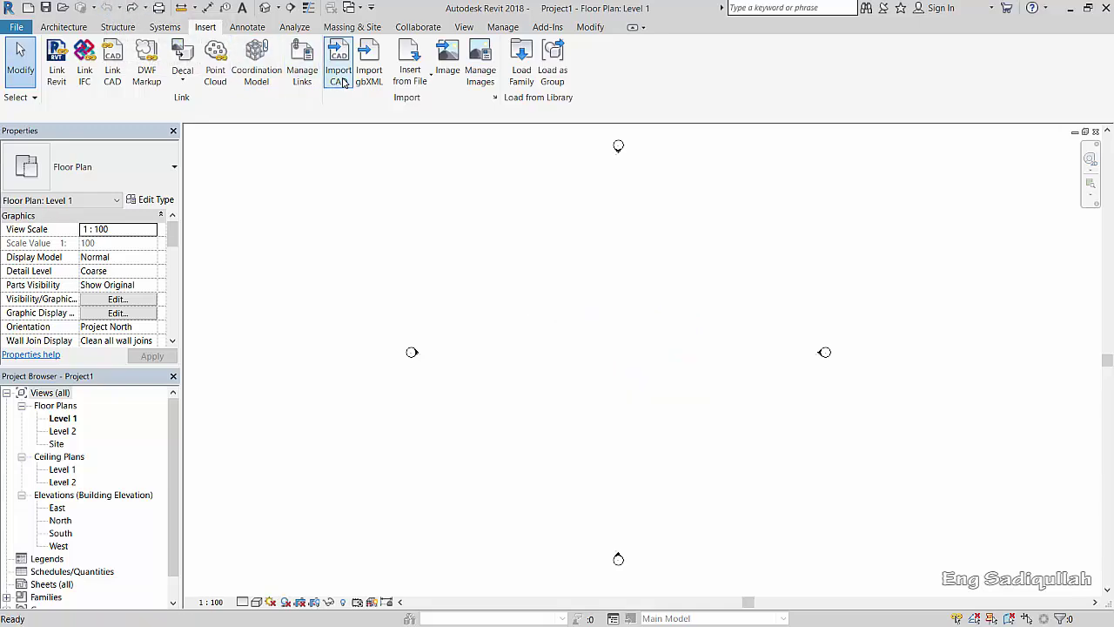
click(337, 63)
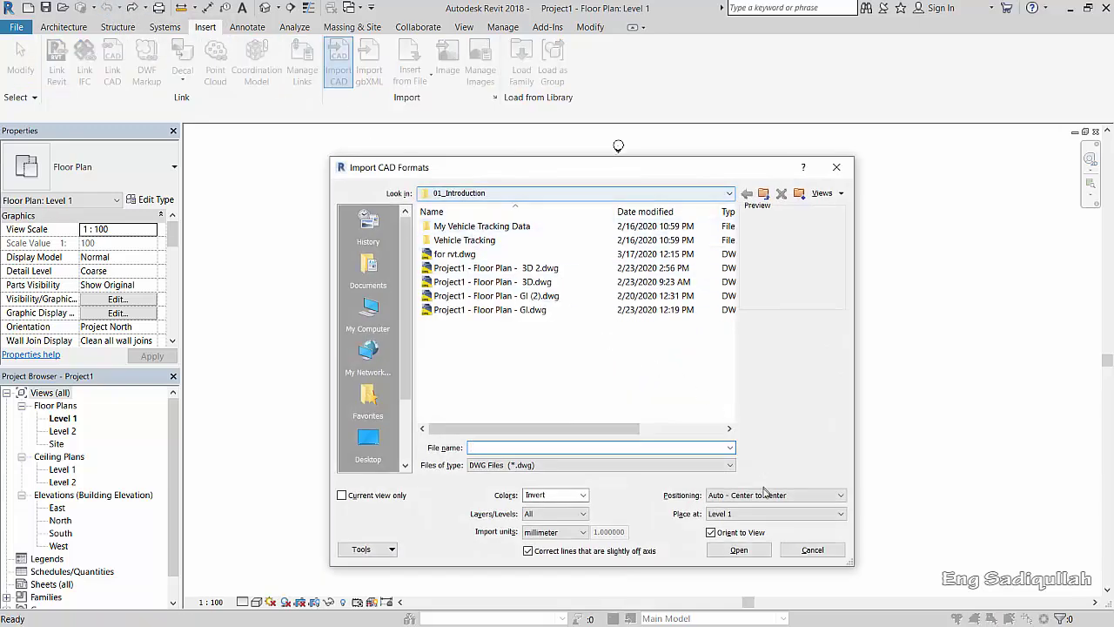
click(766, 495)
click(771, 517)
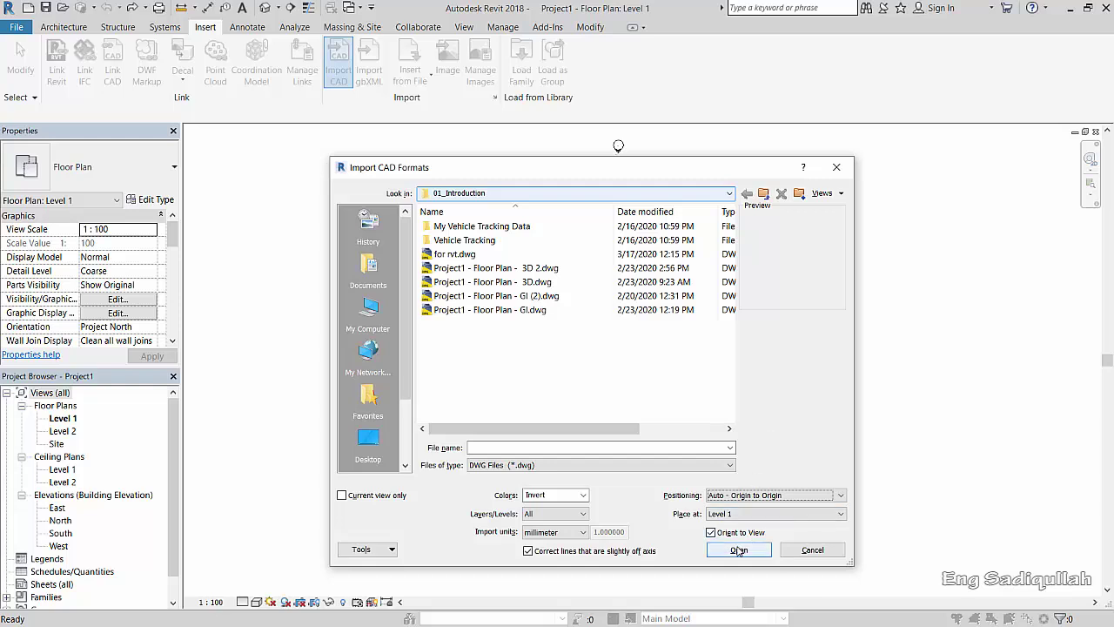
click(457, 253)
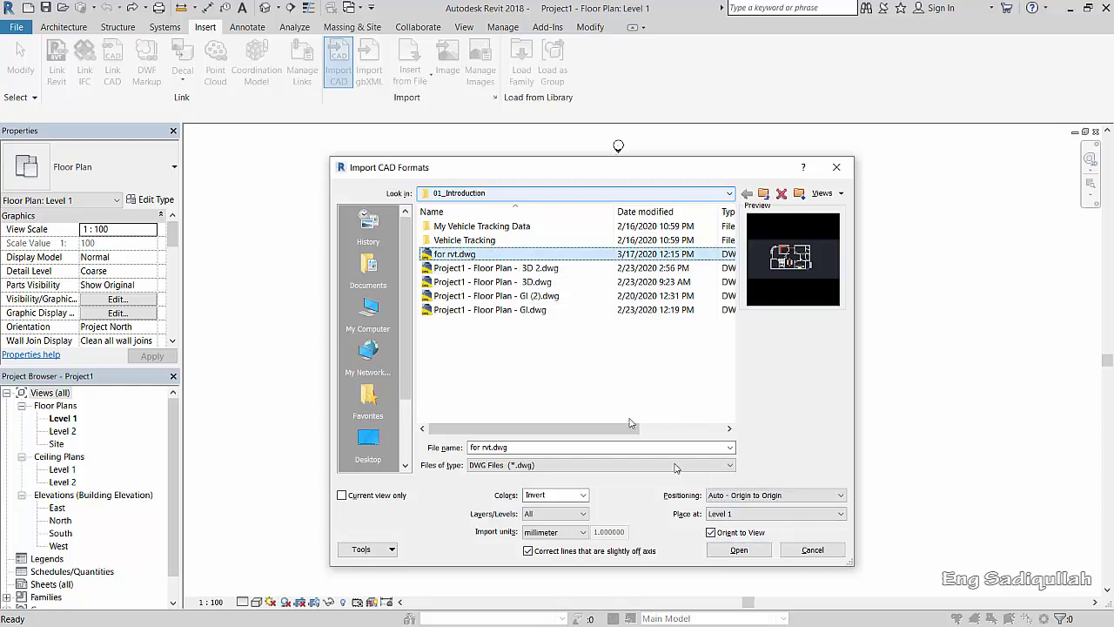
click(737, 550)
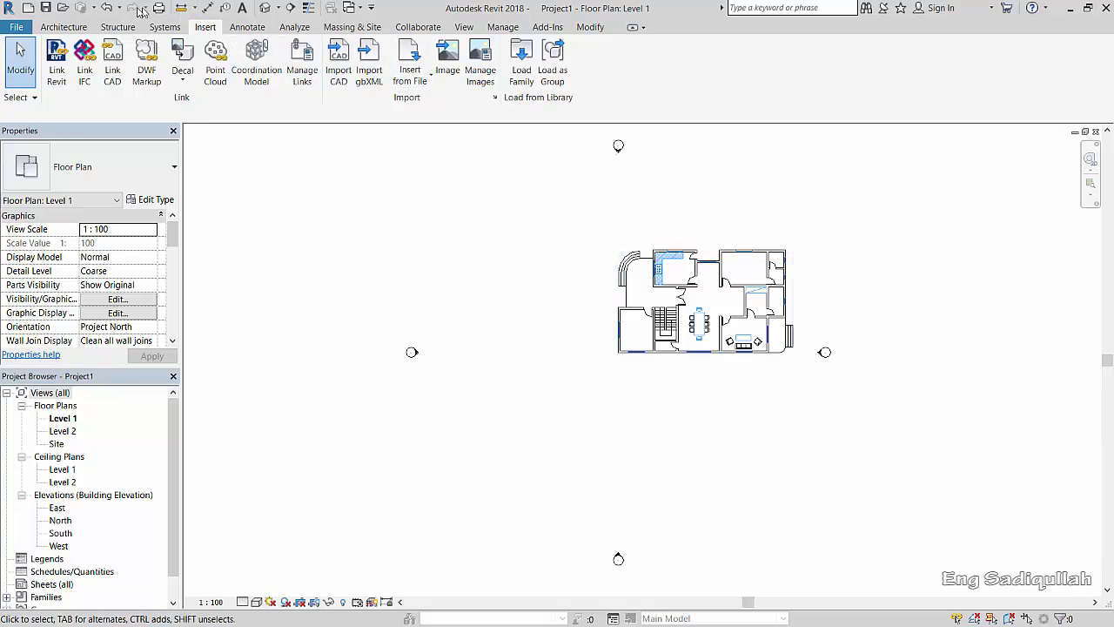
Step: Undo the first import, then place for rvt.dwg with Manual - Origin and undo that too
click(105, 7)
click(338, 68)
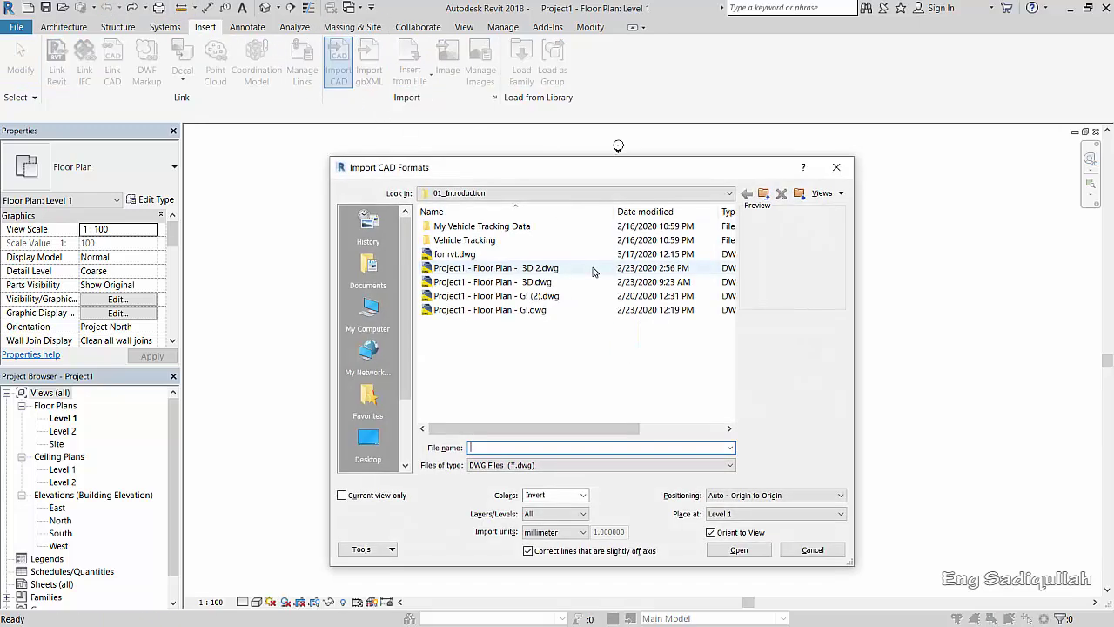
click(474, 259)
click(763, 494)
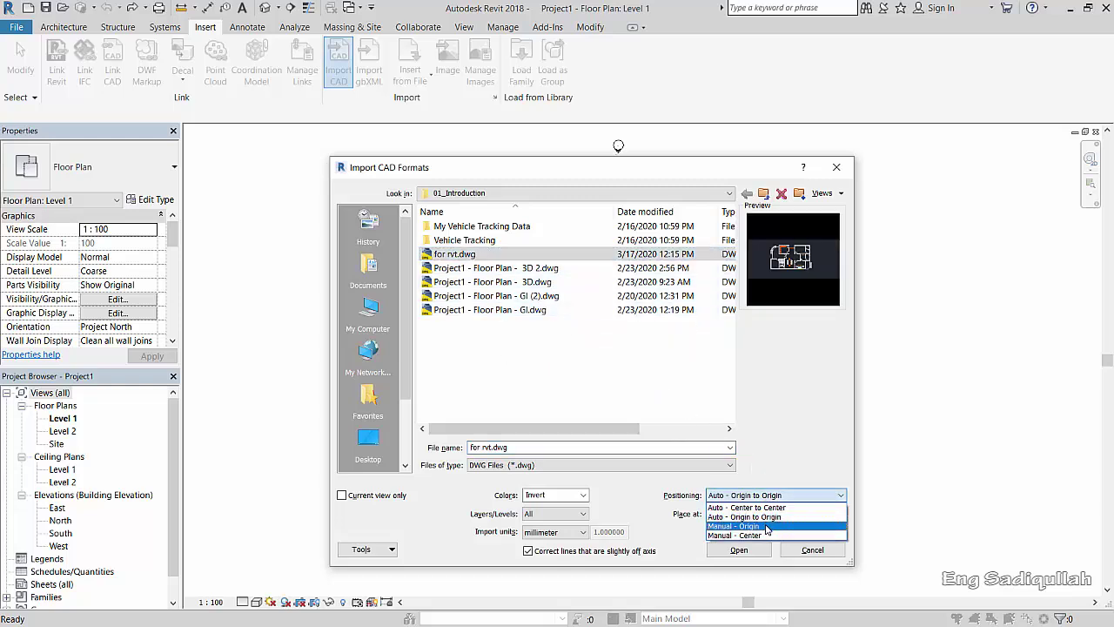
click(770, 528)
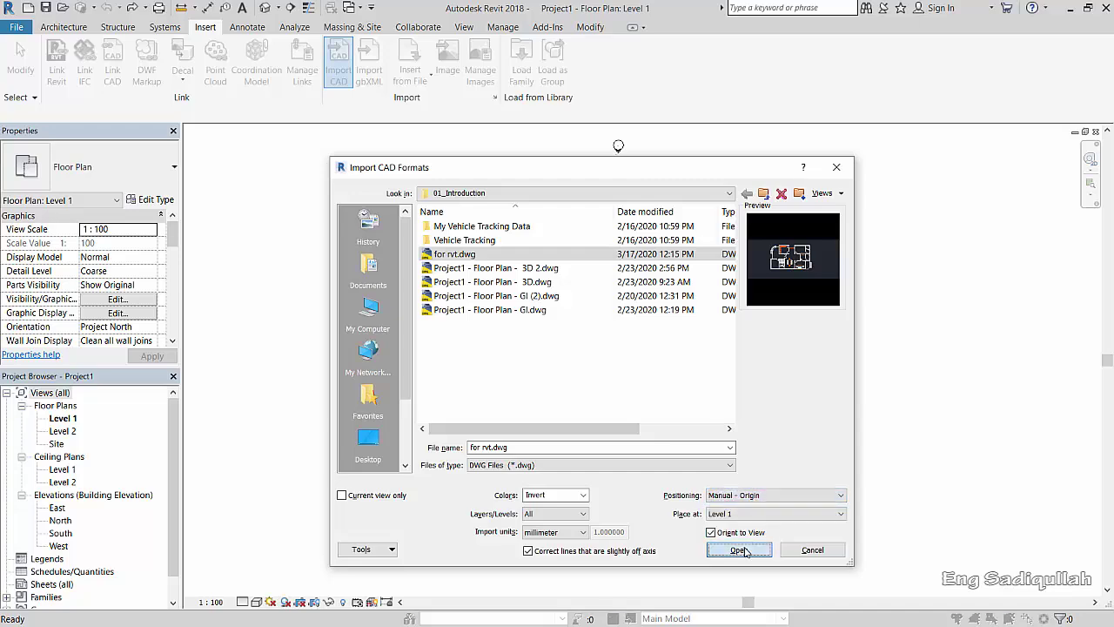
click(739, 549)
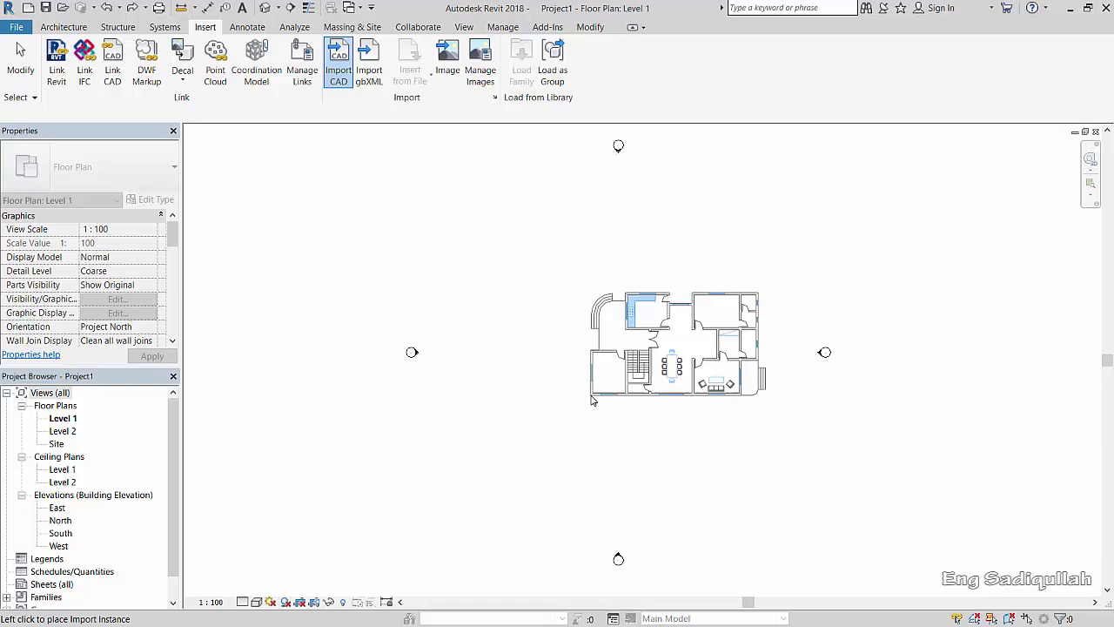
click(540, 452)
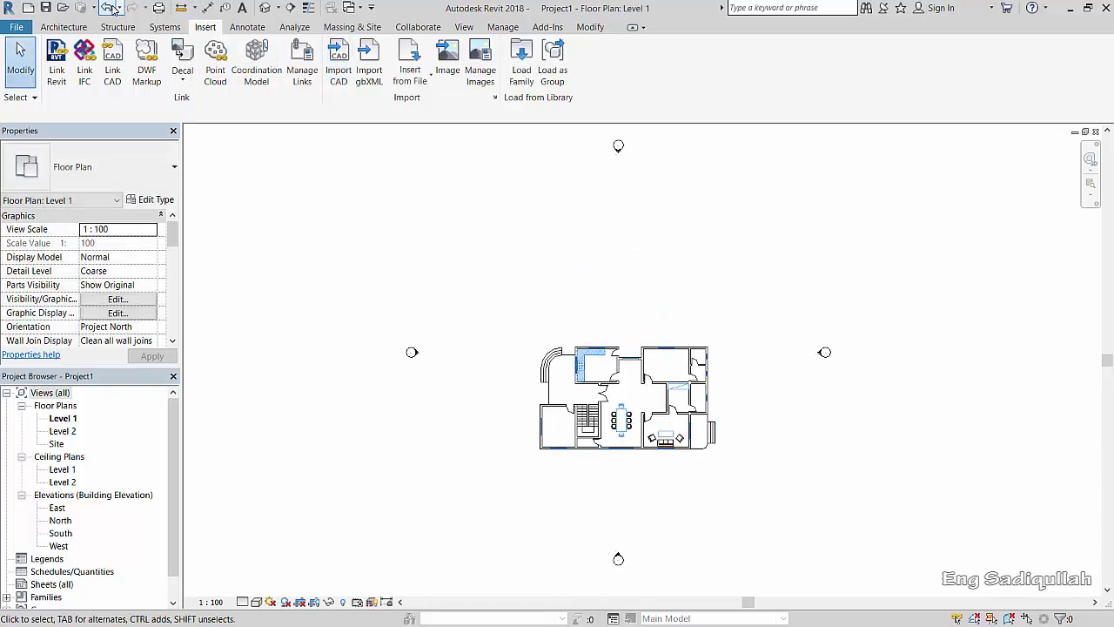
click(105, 7)
Step: Import for rvt.dwg with Manual - Center, place it up and left, then undo it
click(339, 65)
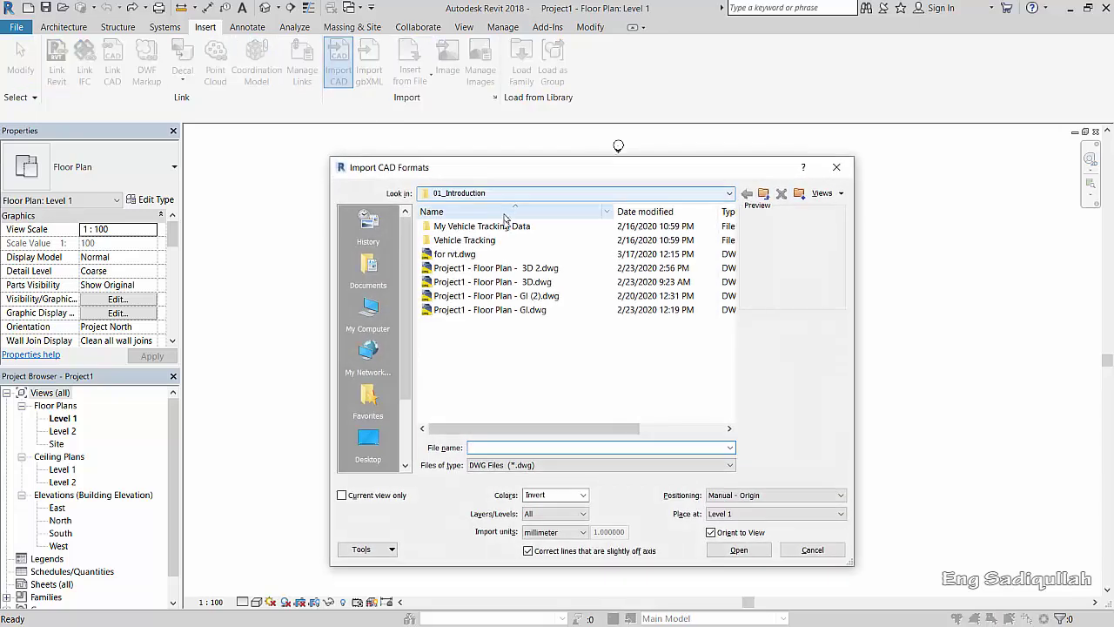
click(476, 257)
click(791, 495)
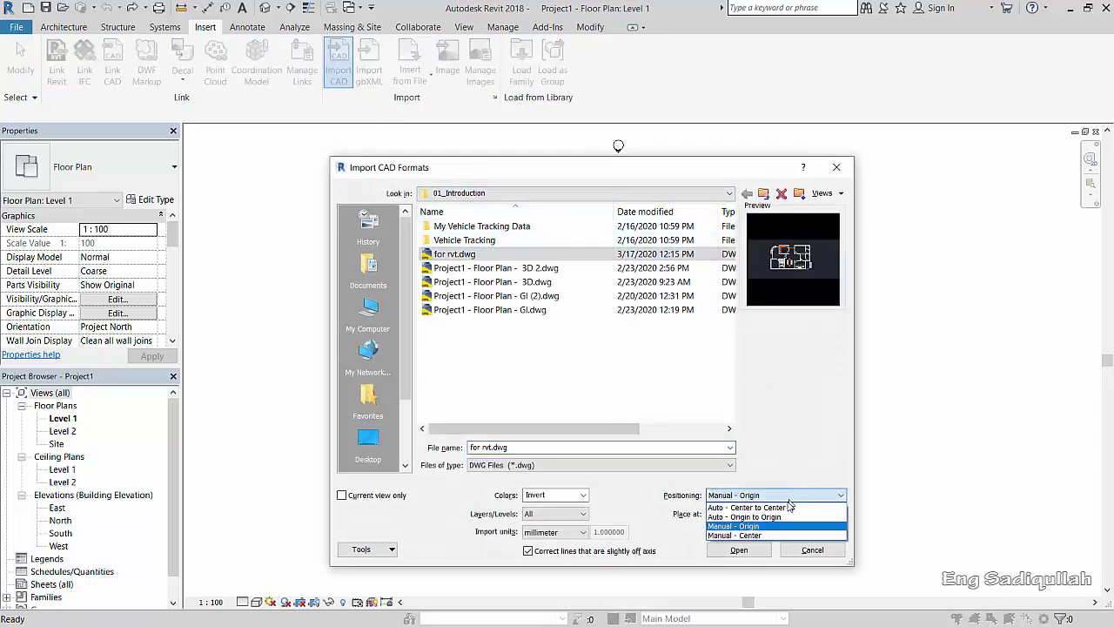
click(768, 536)
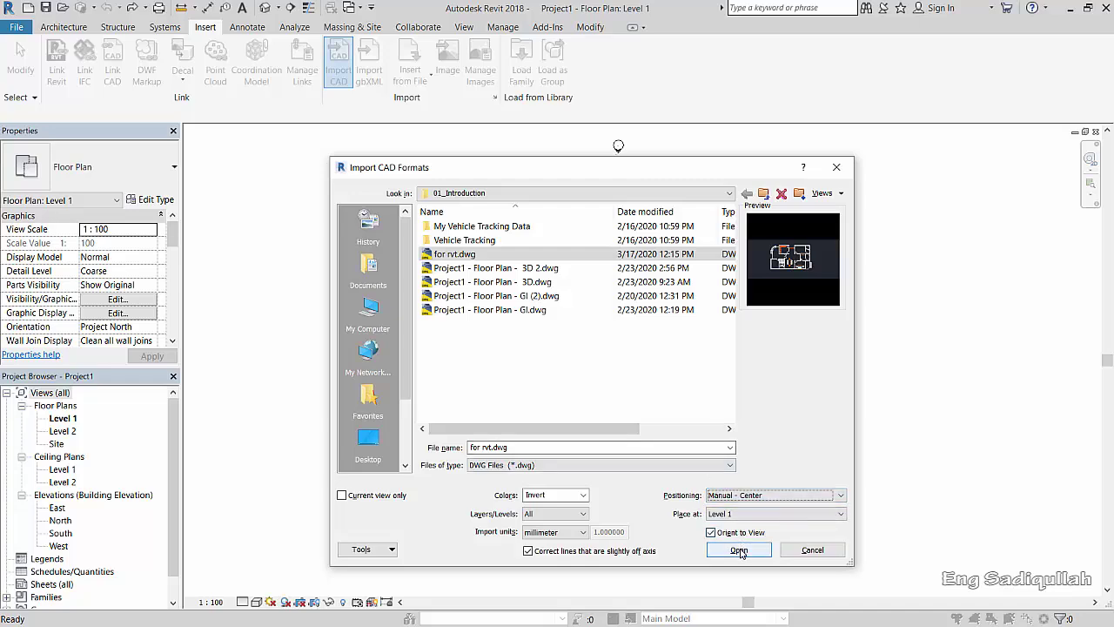
click(739, 550)
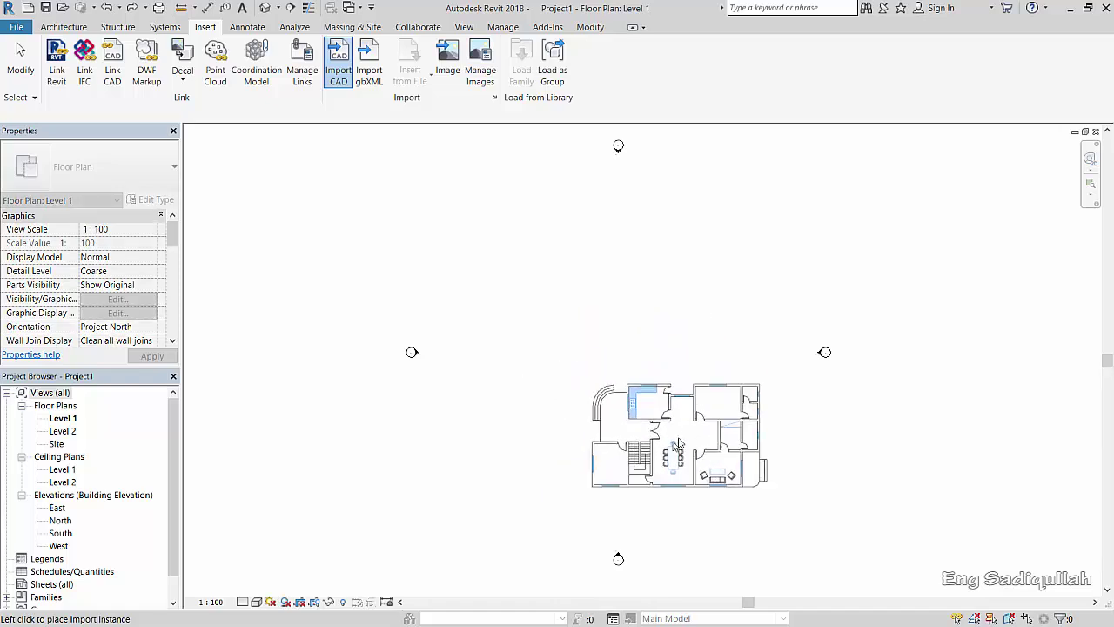
click(528, 245)
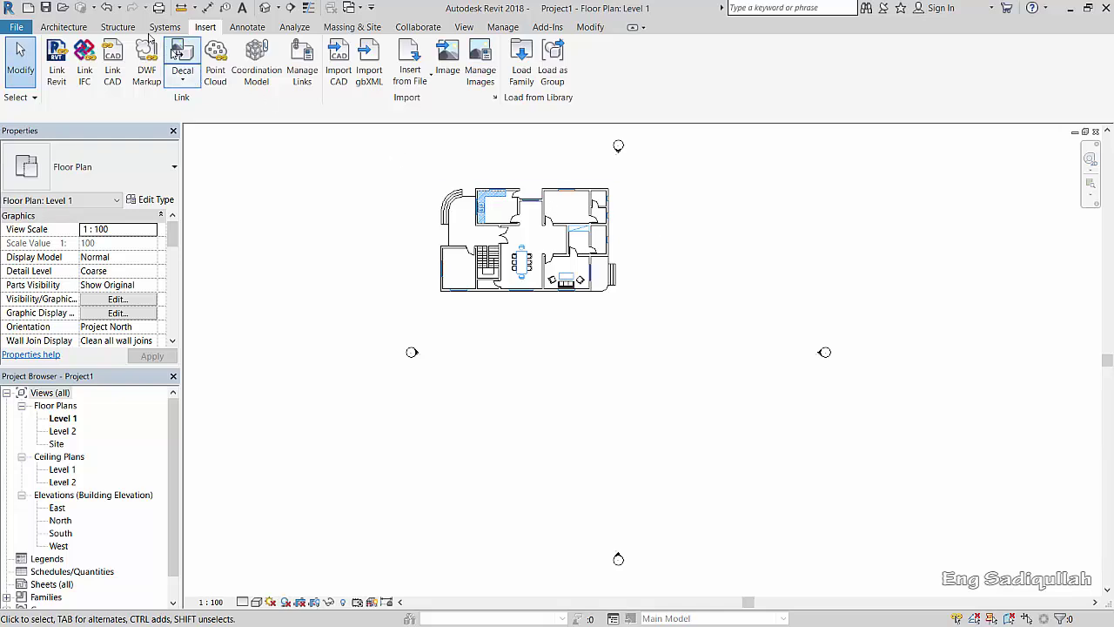
click(105, 8)
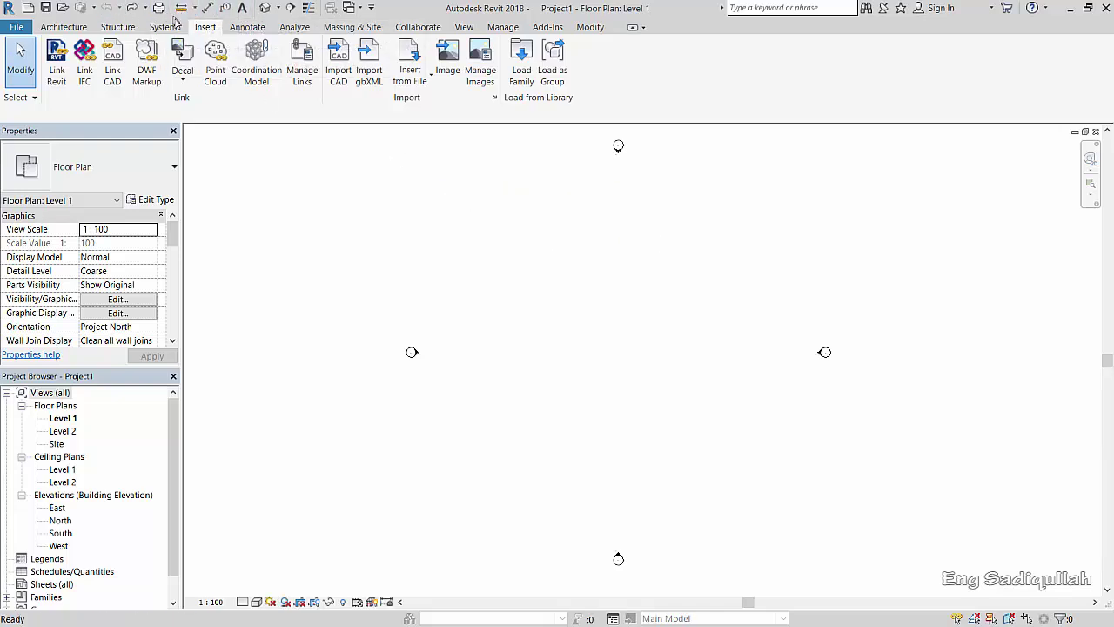
Step: Import for rvt.dwg using Auto - Center to Center positioning and zoom in on it
click(338, 66)
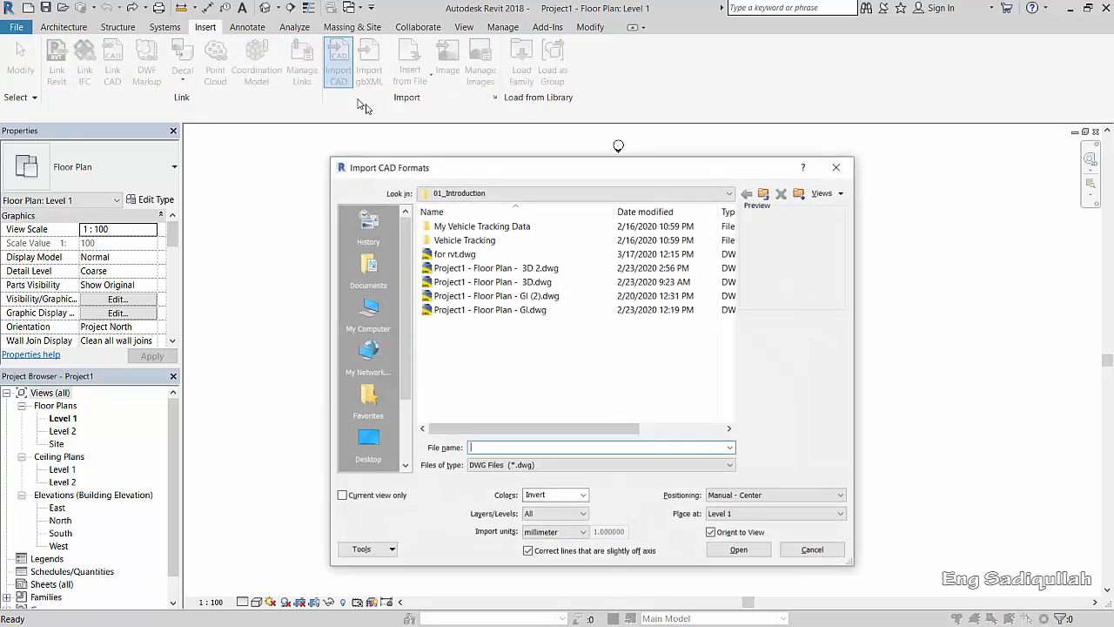
click(768, 496)
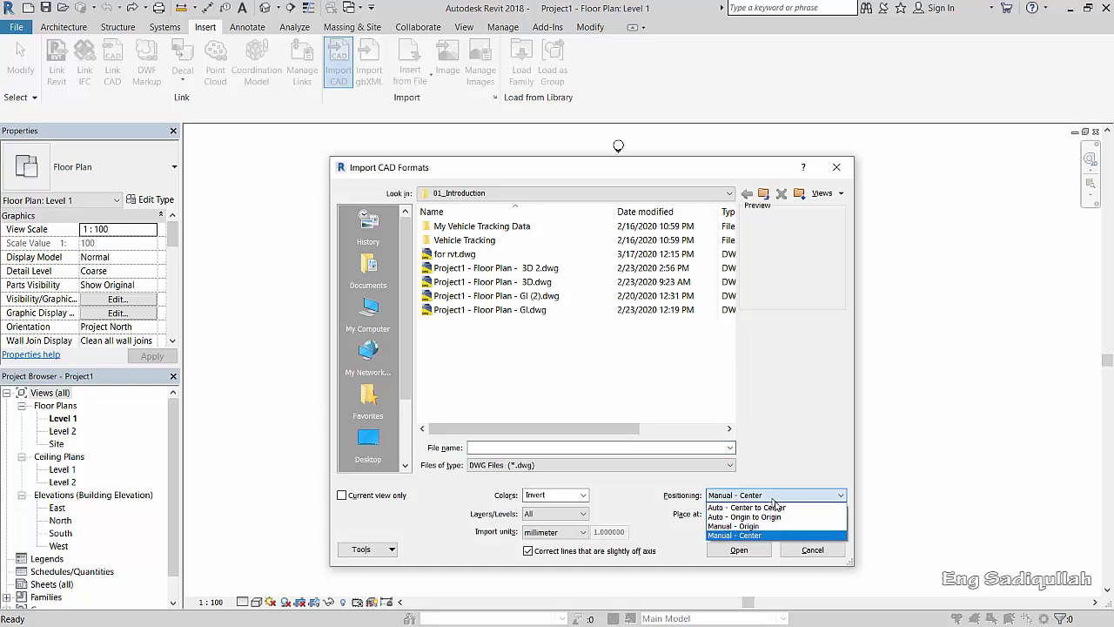
click(782, 507)
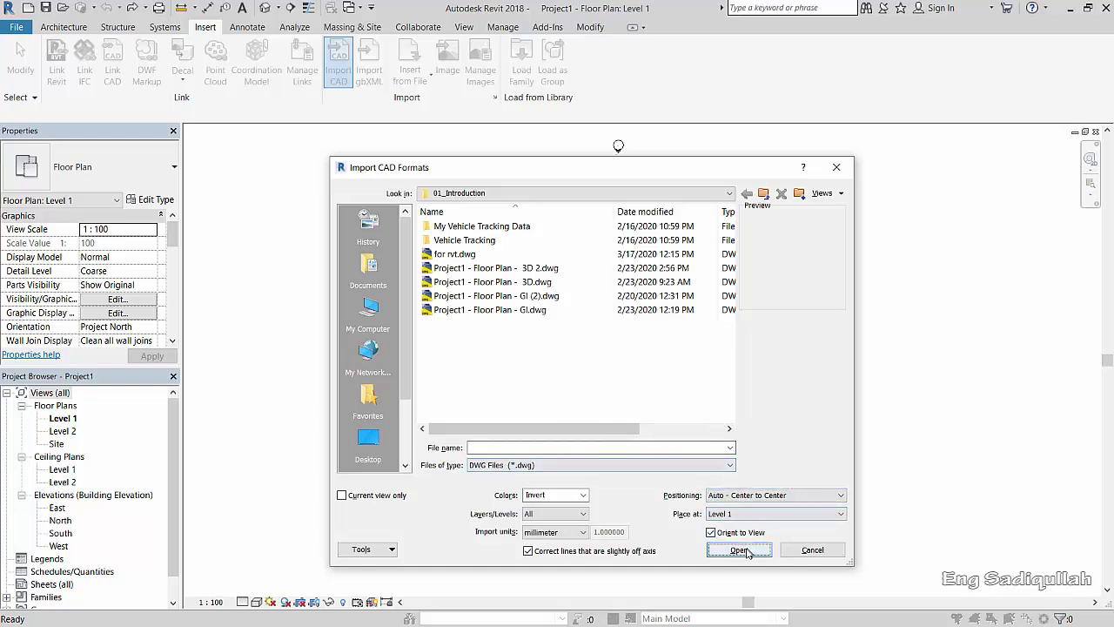
double_click(457, 254)
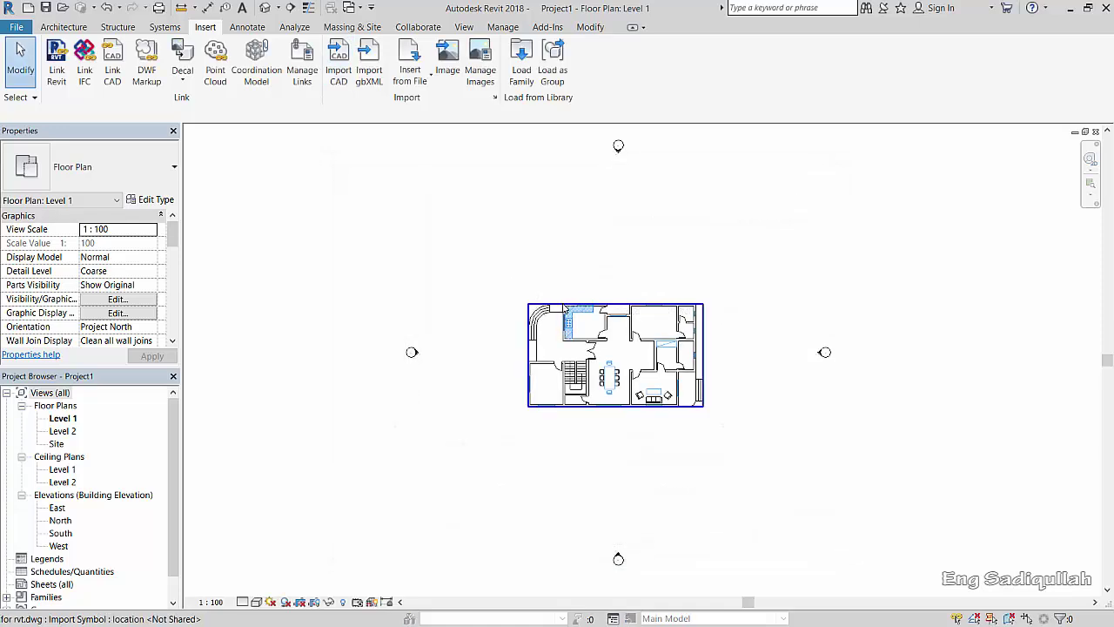
scroll(742, 404, up, 3)
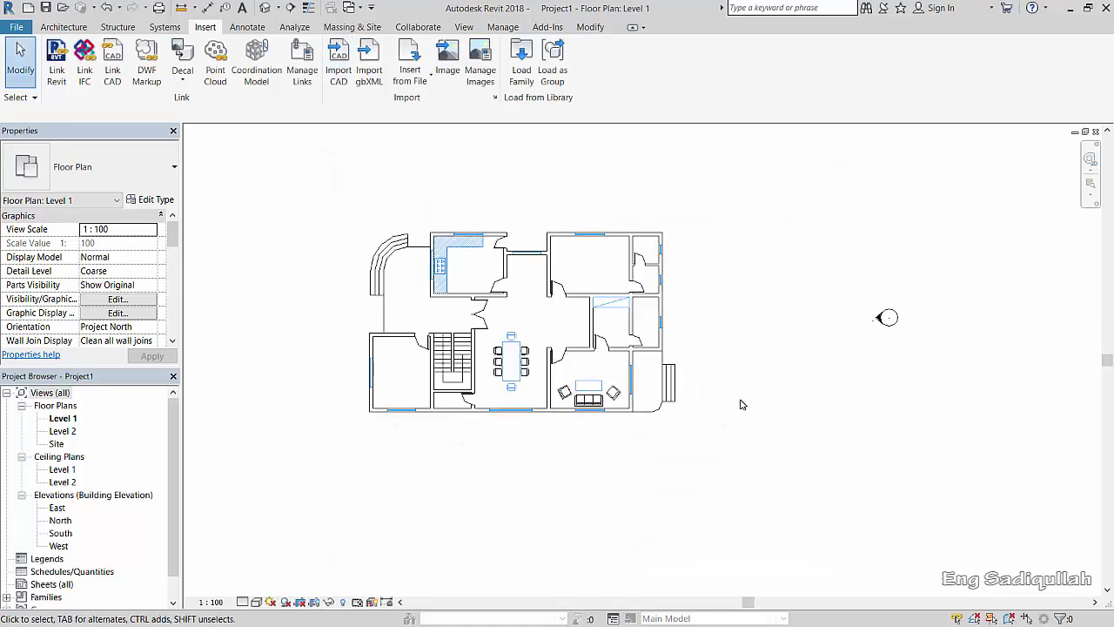
scroll(739, 348, up, 2)
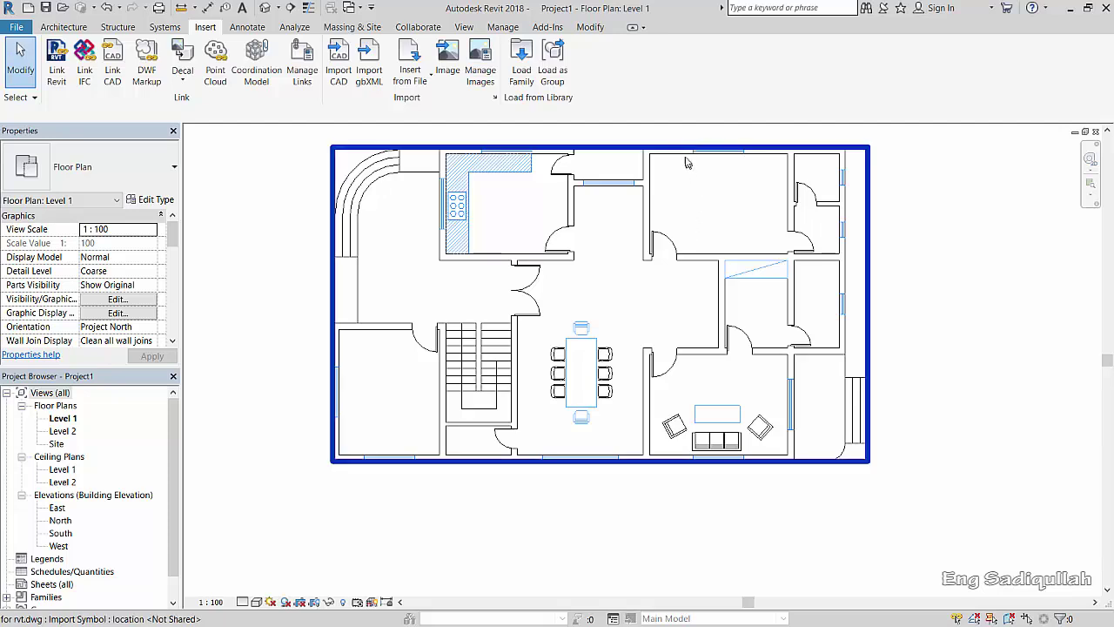
Step: Explode the imported for rvt.dwg into individual lines and pan the plan left
click(711, 203)
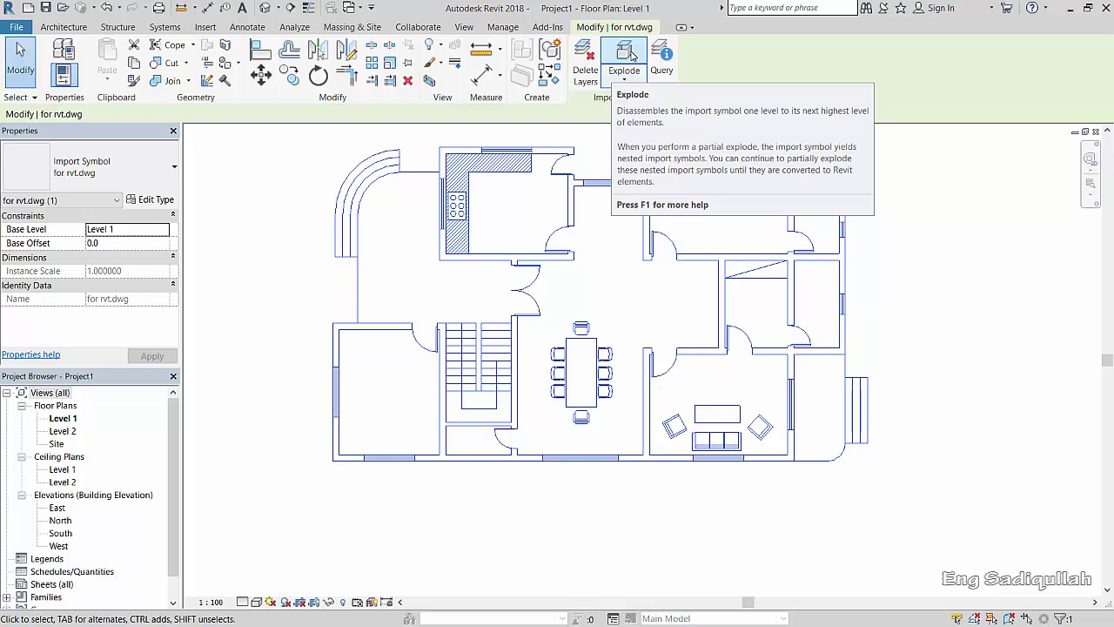
click(628, 54)
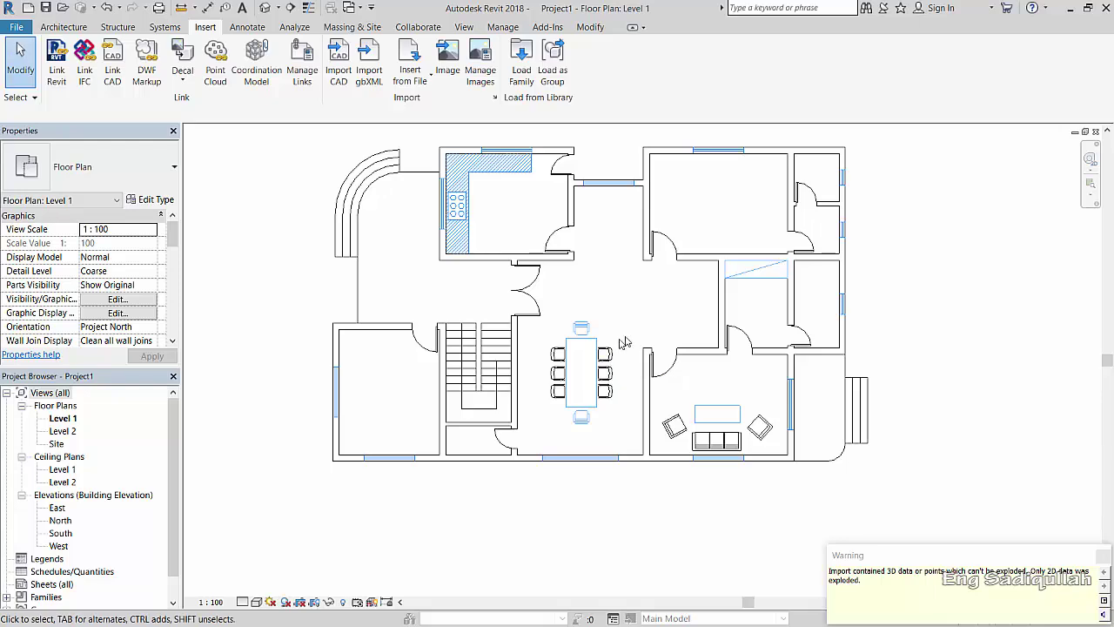
mouse_move(623, 342)
middle_down()
mouse_move(601, 340)
mouse_move(624, 374)
middle_up()
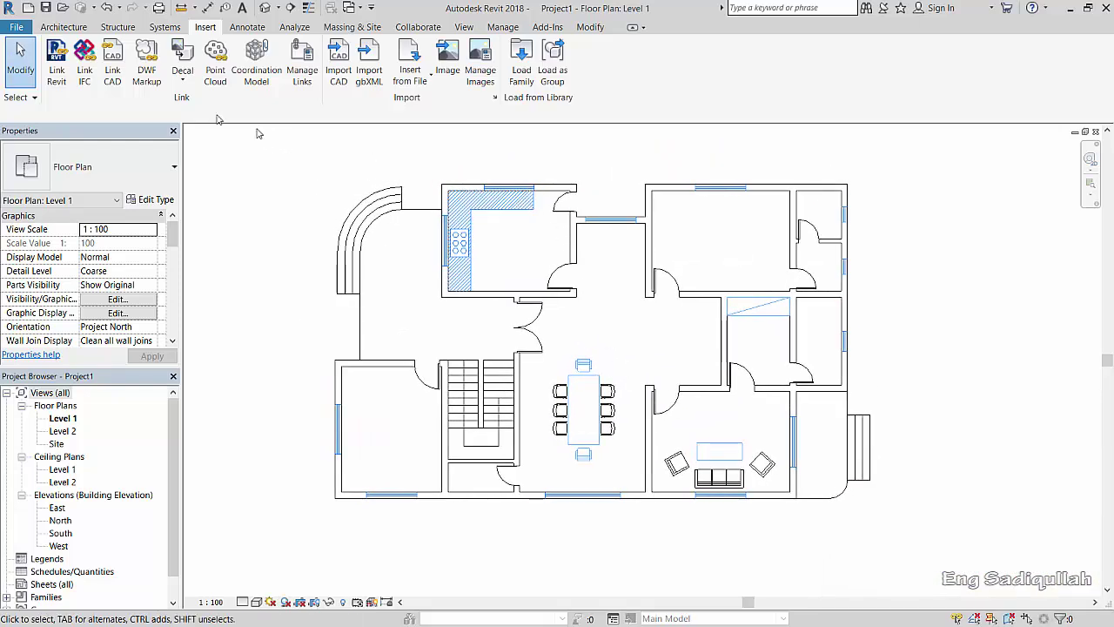
Step: Inspect the plan in the default 3D view, then open the South elevation
click(63, 27)
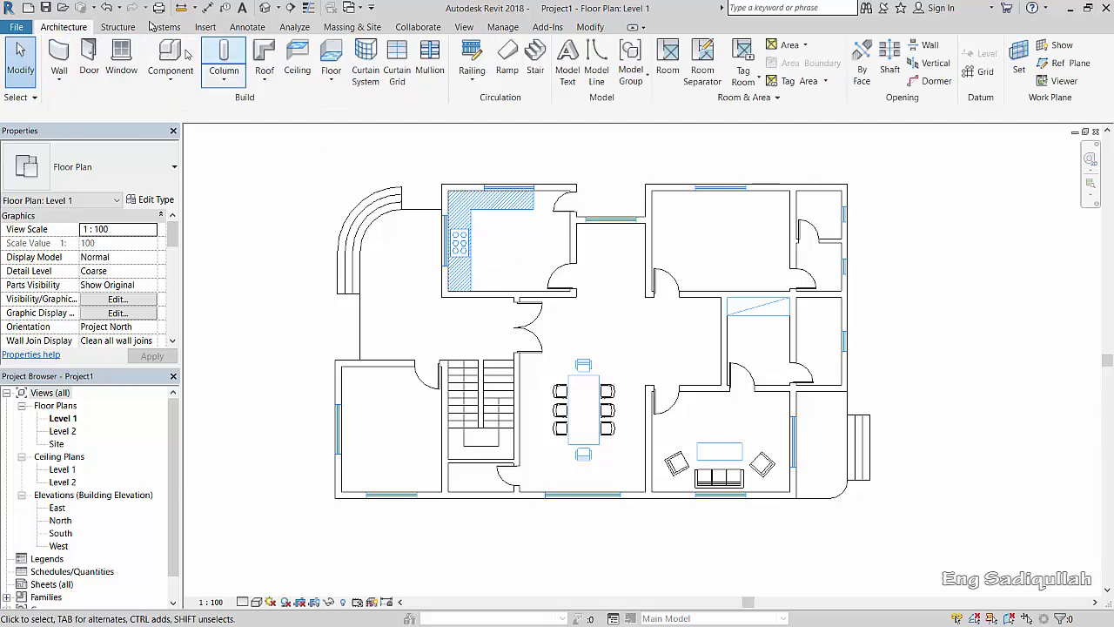
click(265, 7)
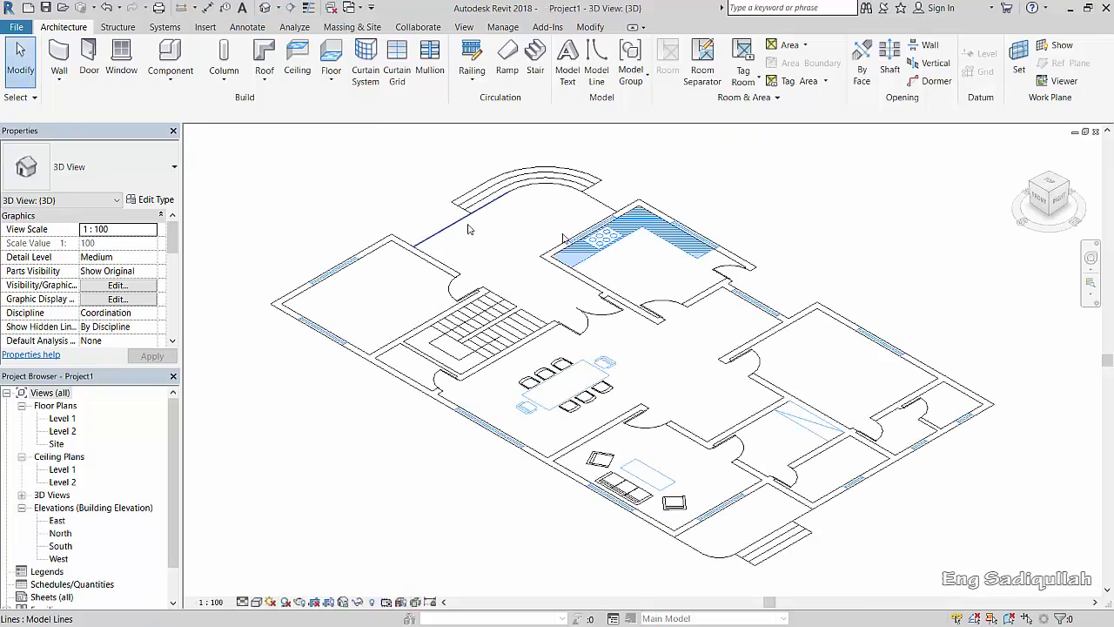
mouse_move(364, 125)
shift+middle_down()
mouse_move(751, 350)
mouse_move(718, 328)
mouse_move(725, 320)
shift+middle_up()
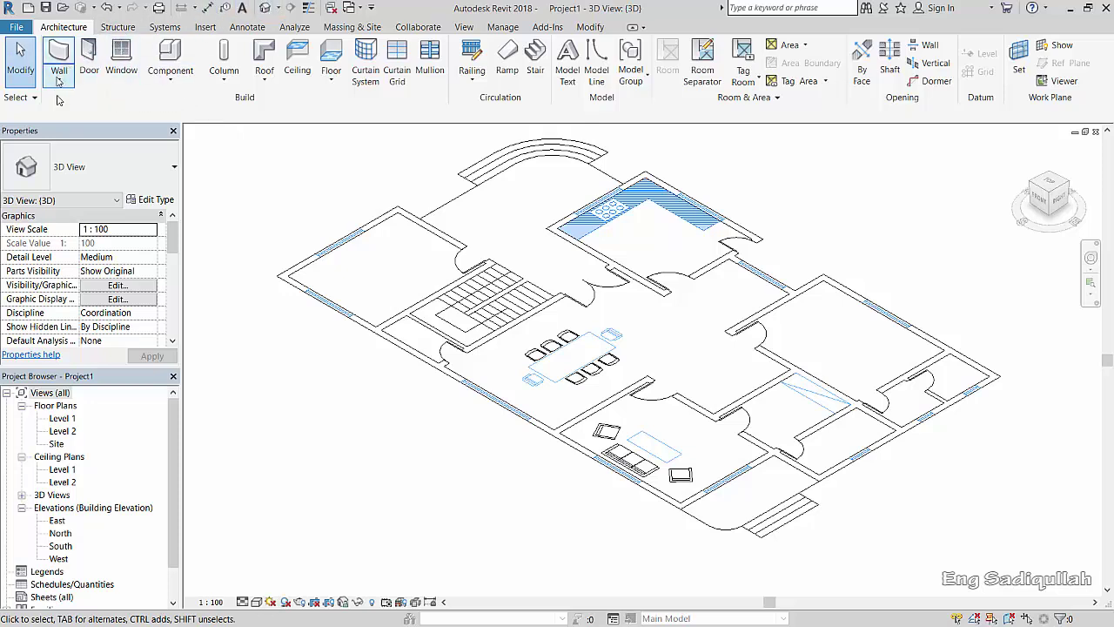
double_click(62, 419)
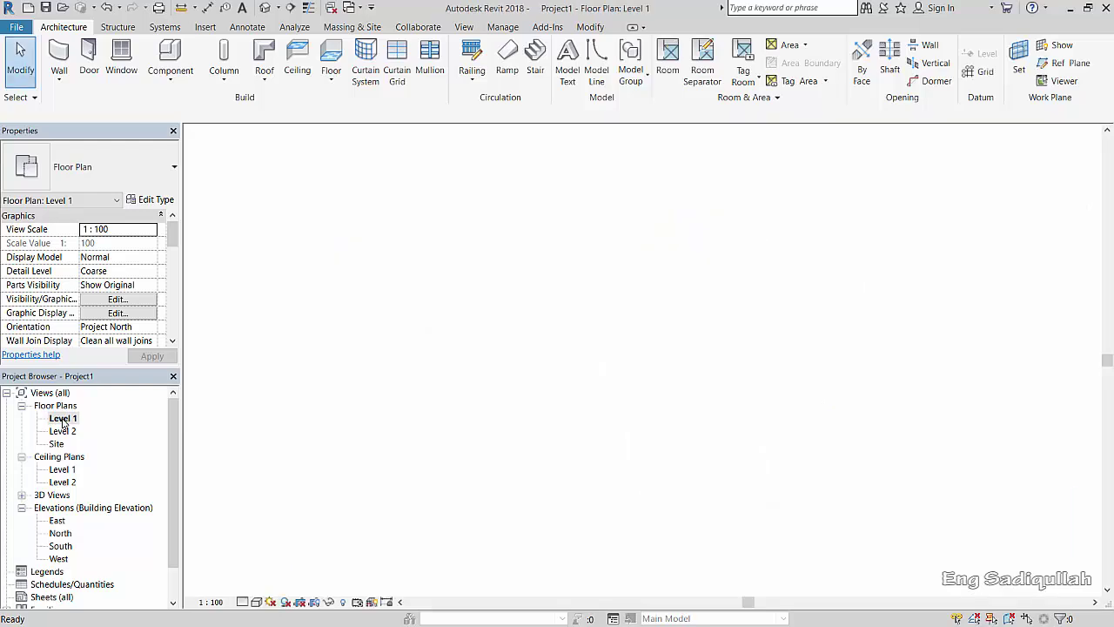
double_click(58, 546)
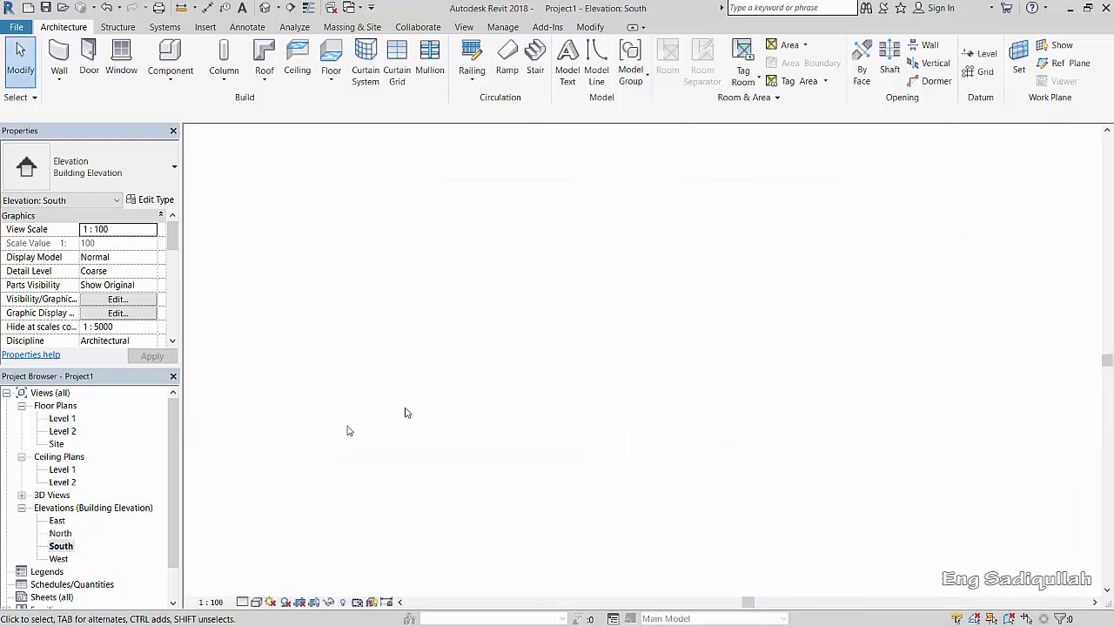
Step: Set Level 2's elevation to 3000 and return to the Level 1 floor plan
click(1008, 313)
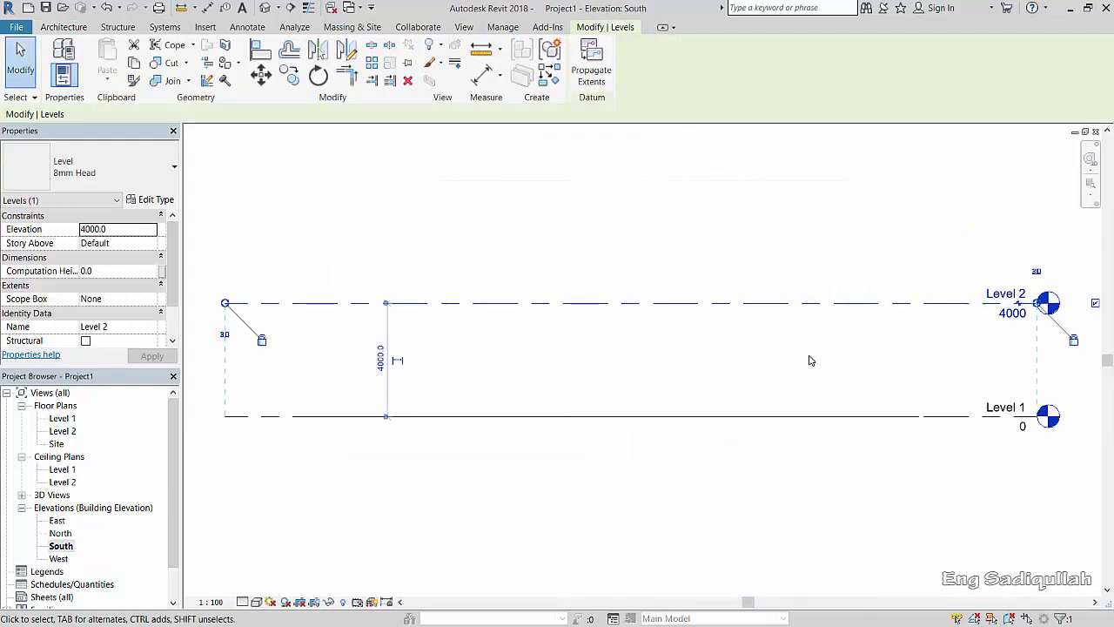
click(1012, 319)
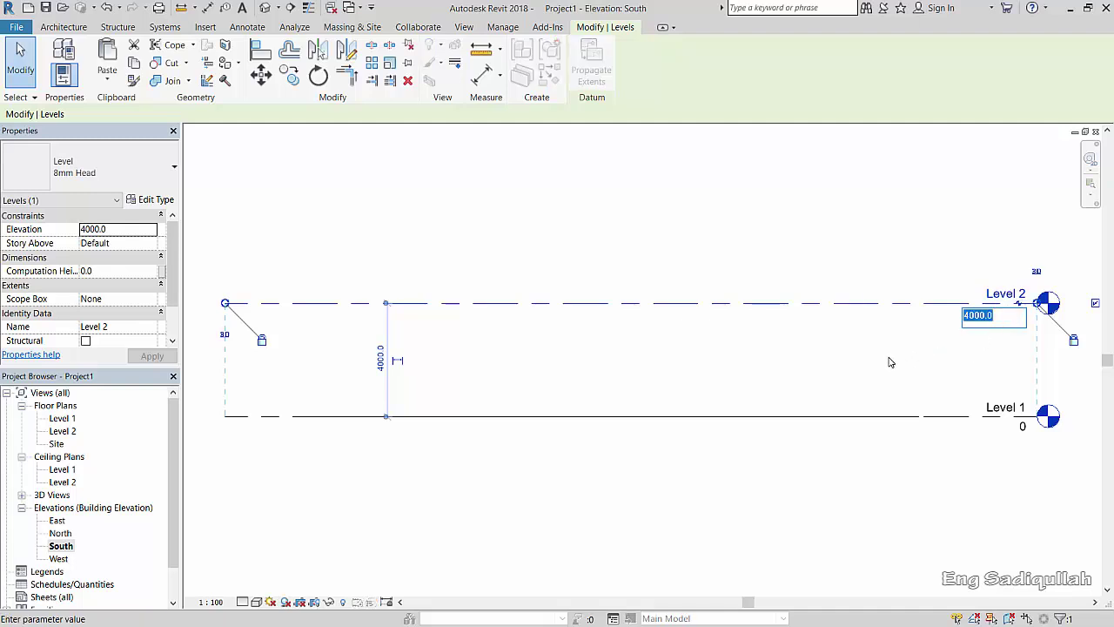
text(3000)
key(Return)
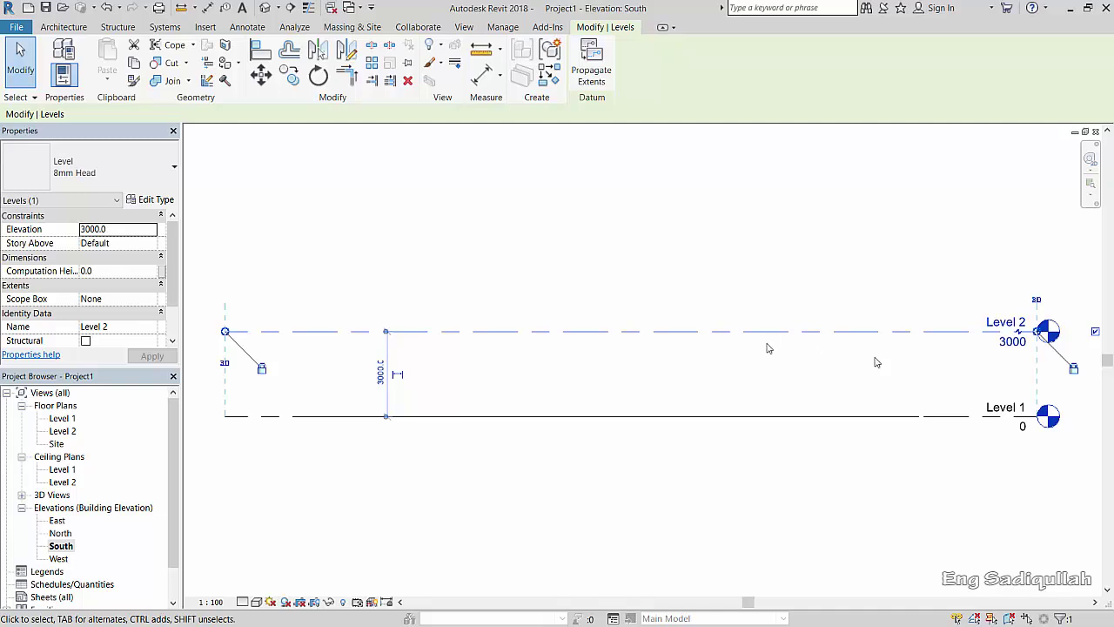
click(66, 27)
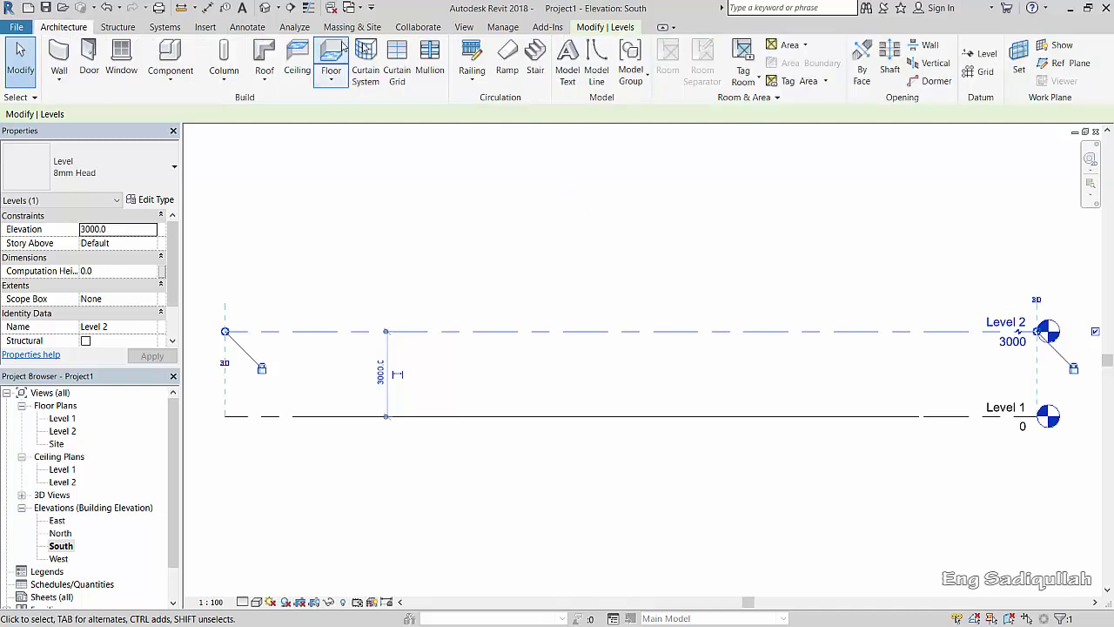
double_click(68, 420)
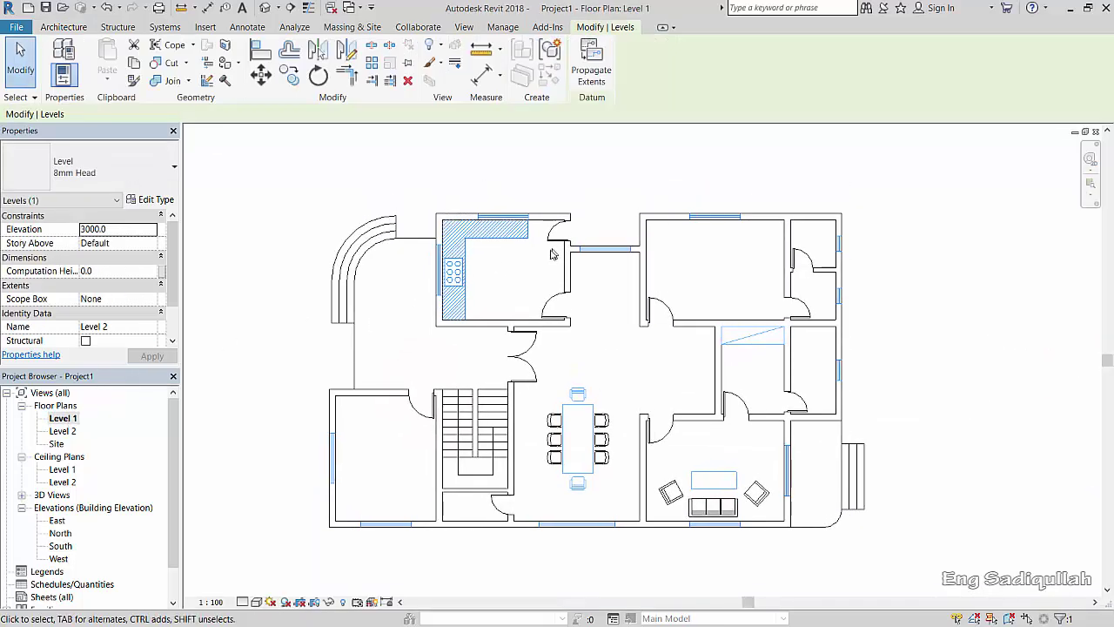
Step: Start the Wall tool with Pick Lines as the draw method, zoomed into the plan
scroll(550, 254, up, 2)
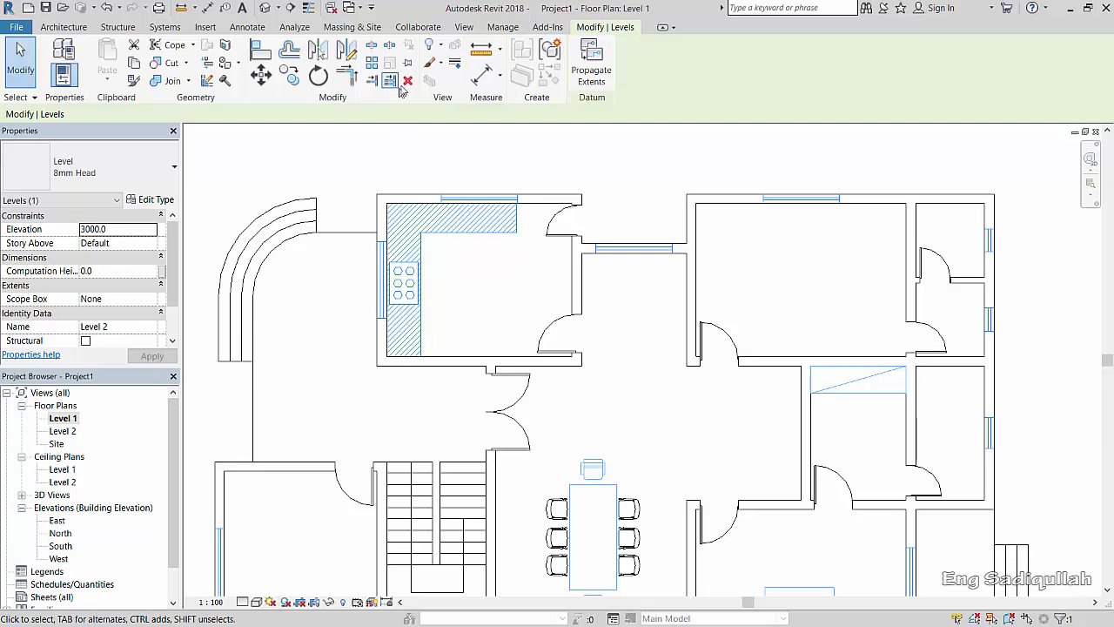
click(52, 27)
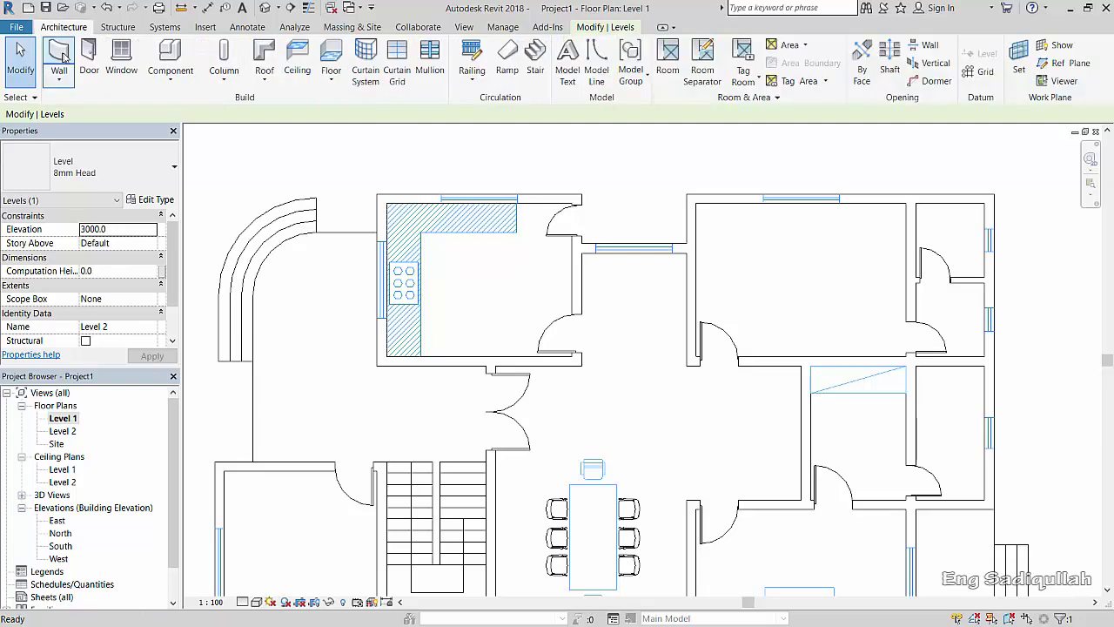
click(57, 49)
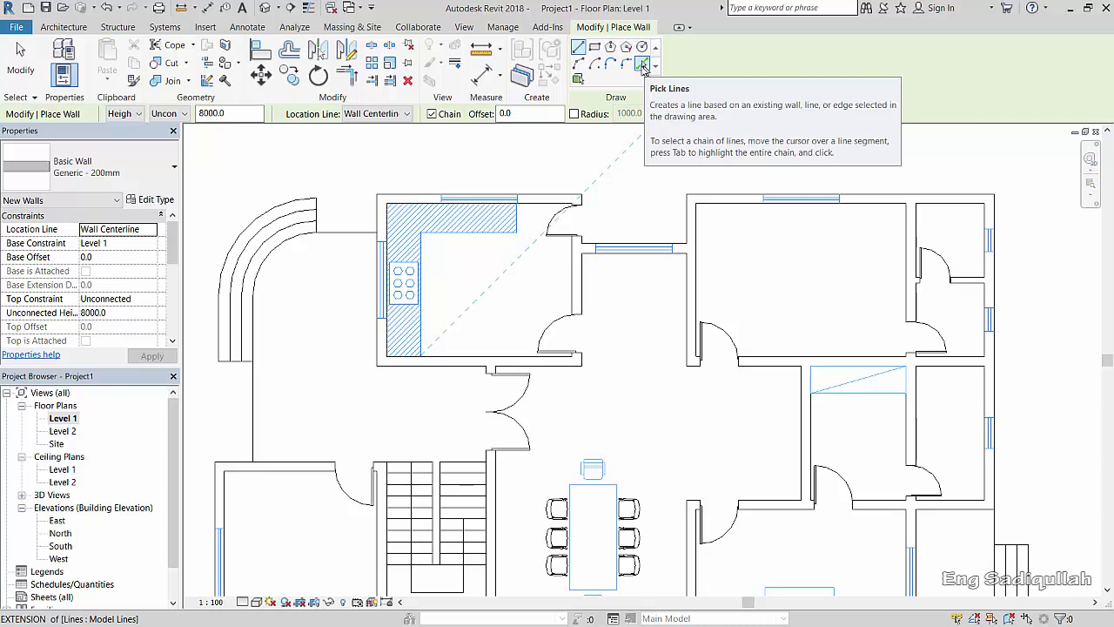
click(641, 63)
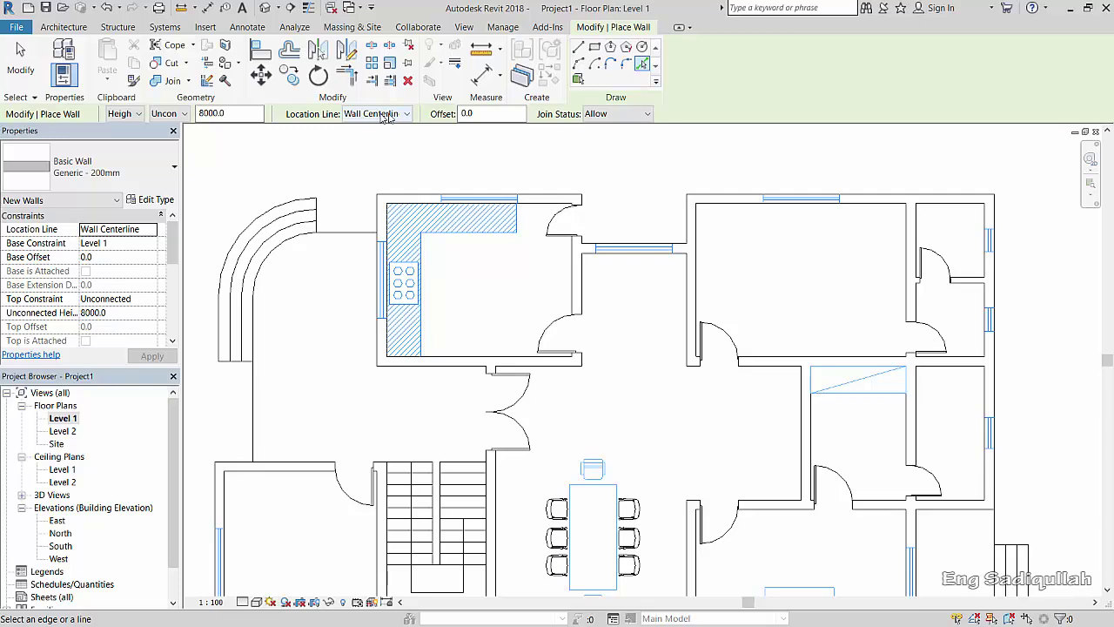
Step: Remove the test wall and set Location Line to Finish Face: Exterior, undoing a trial top-edge wall
scroll(501, 183, up, 4)
middle_drag(493, 216, 672, 218)
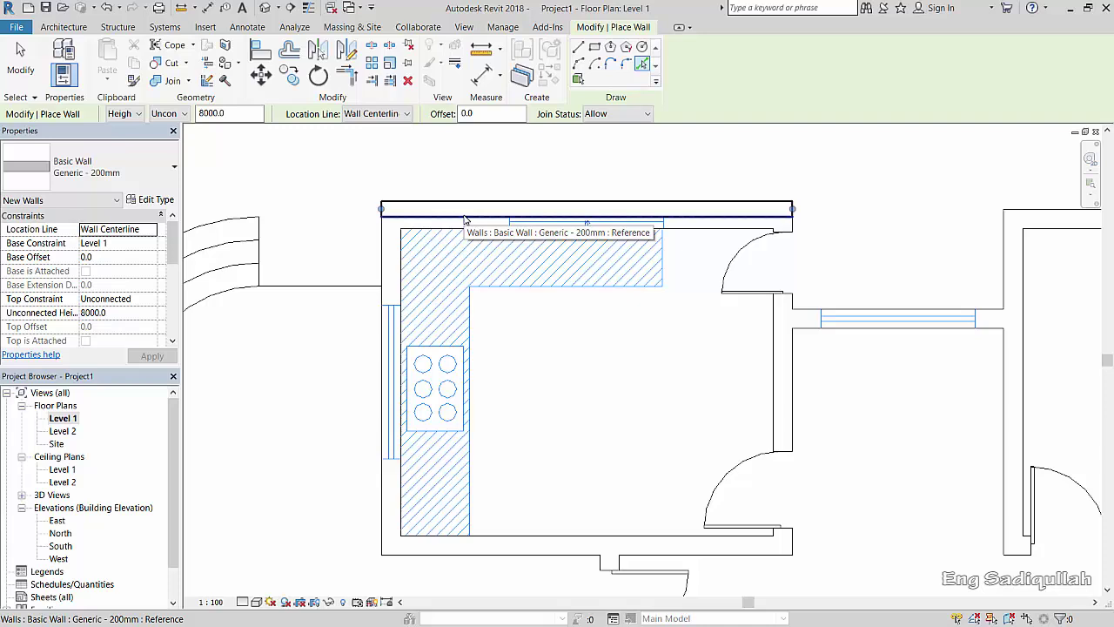
click(107, 7)
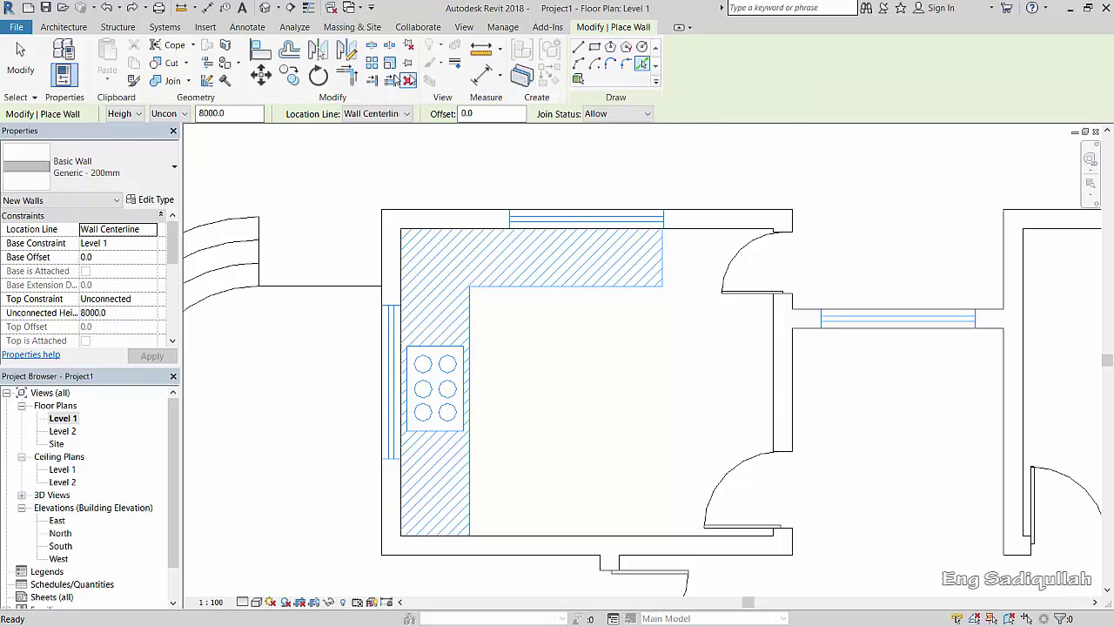
click(405, 114)
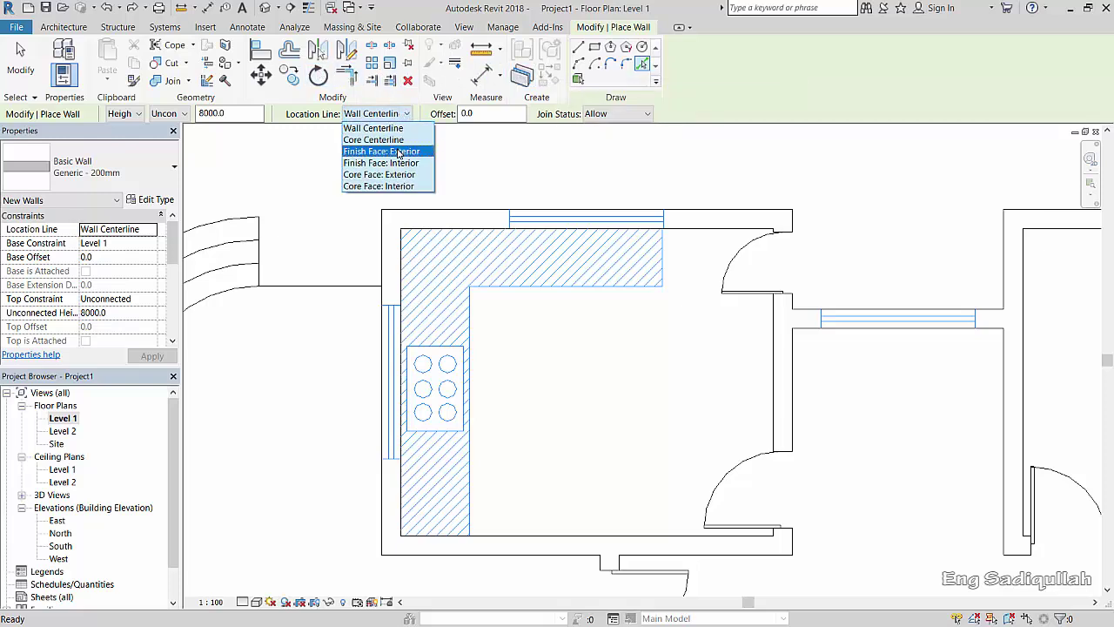
click(398, 152)
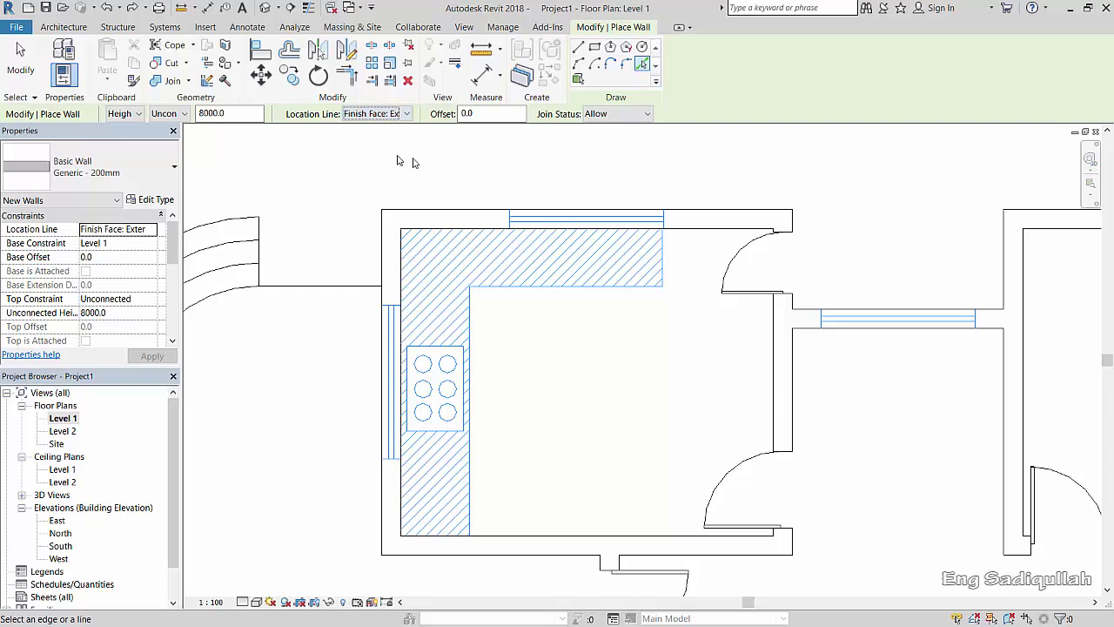
click(472, 211)
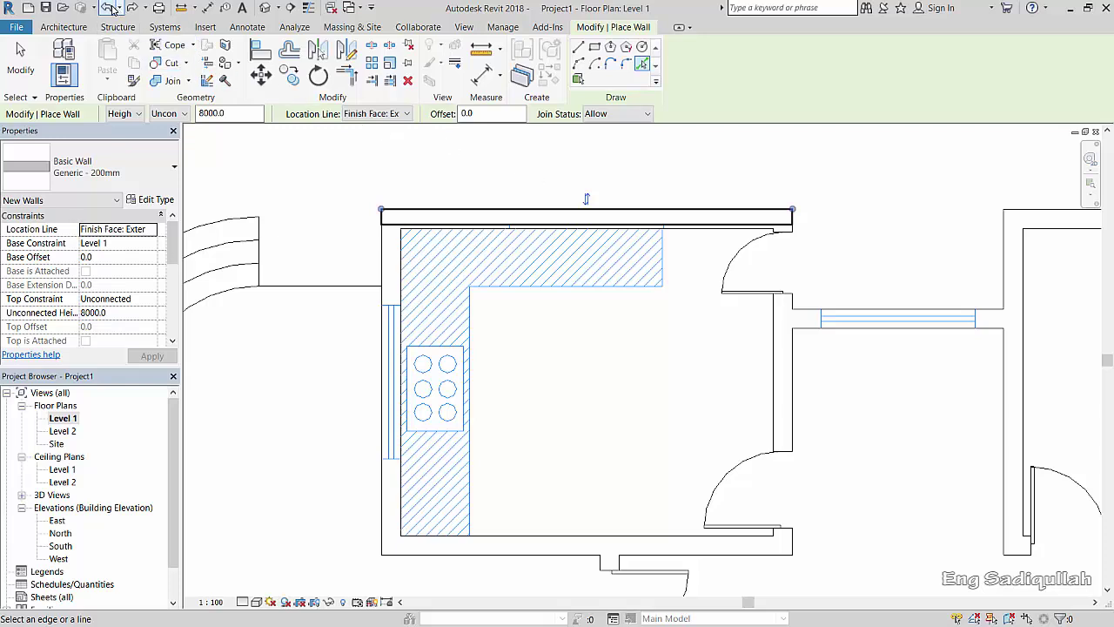
click(106, 8)
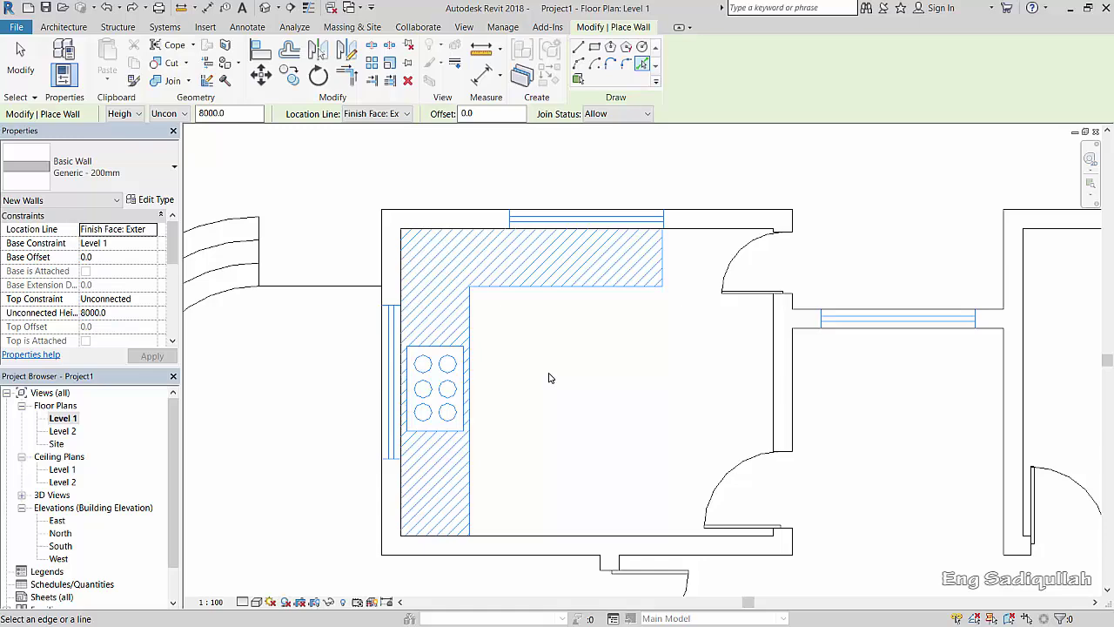
scroll(548, 378, down, 3)
scroll(547, 351, up, 1)
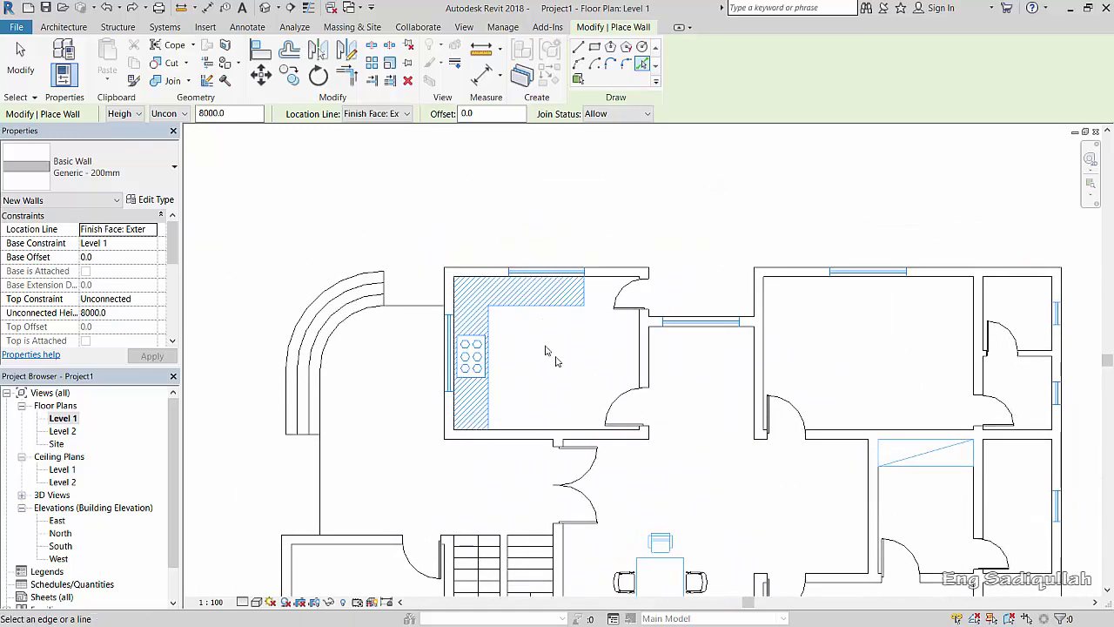
scroll(522, 319, up, 2)
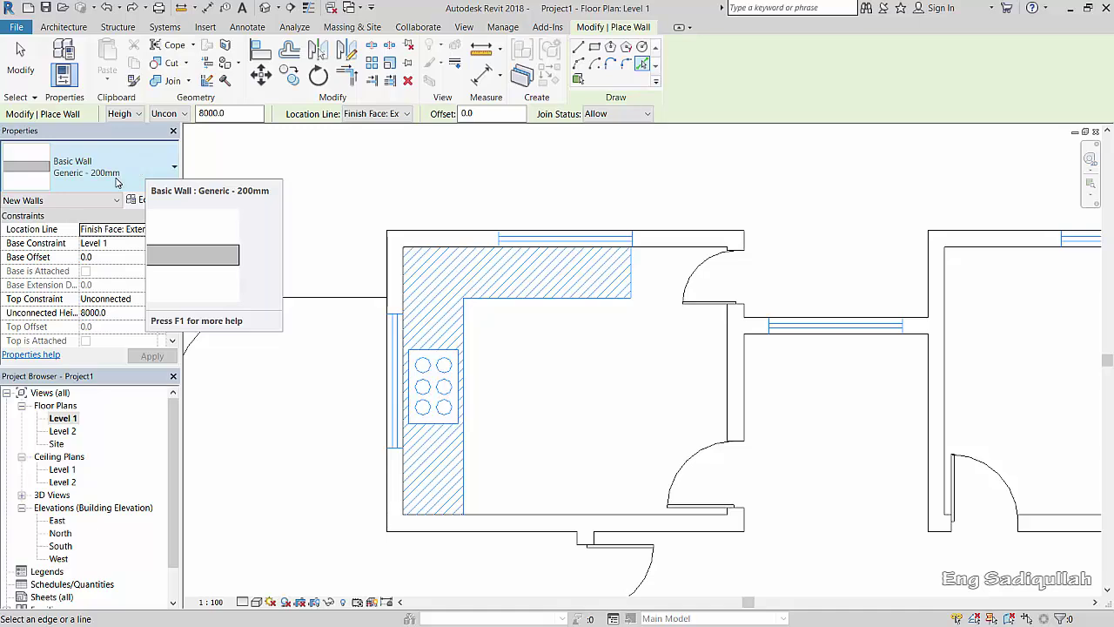
click(163, 173)
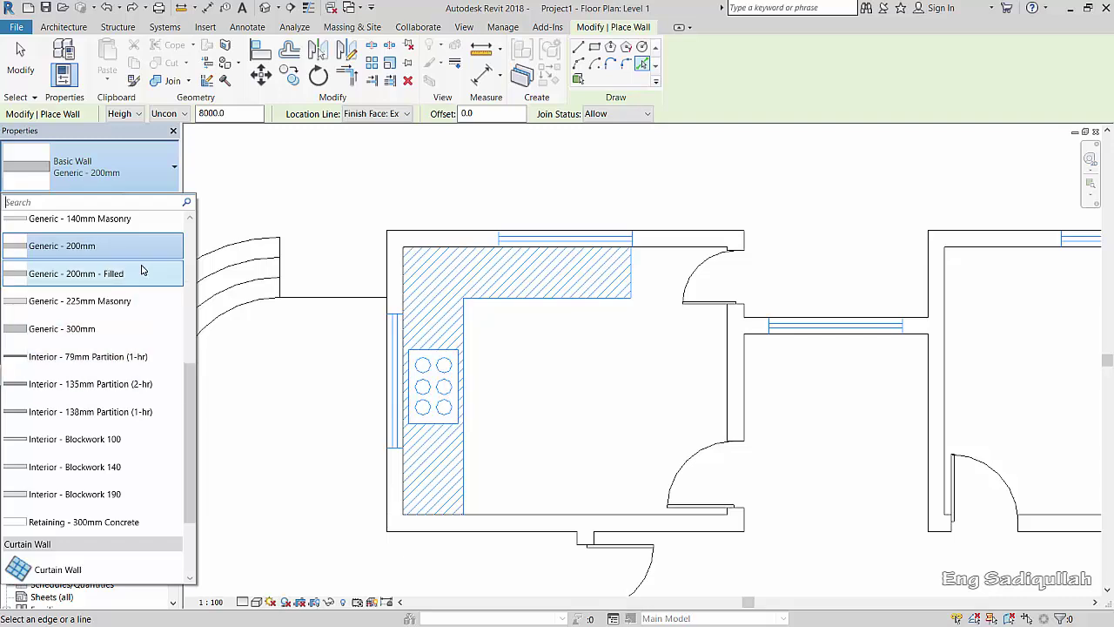
click(88, 249)
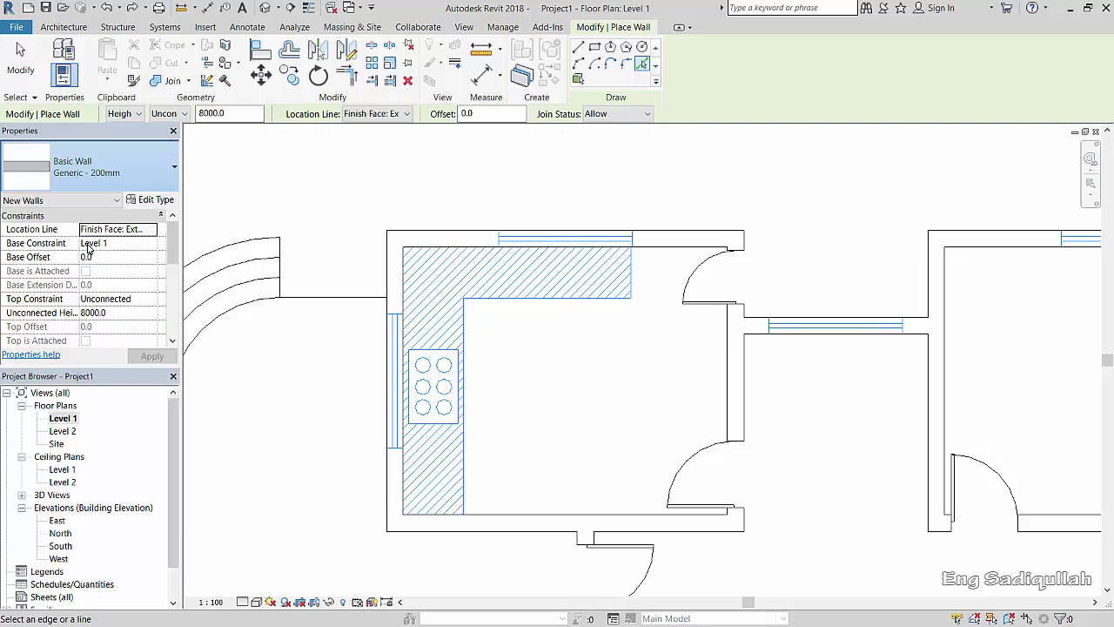
Step: Change the Generic - 200mm type's structure layer thickness from 200 to 250
click(149, 200)
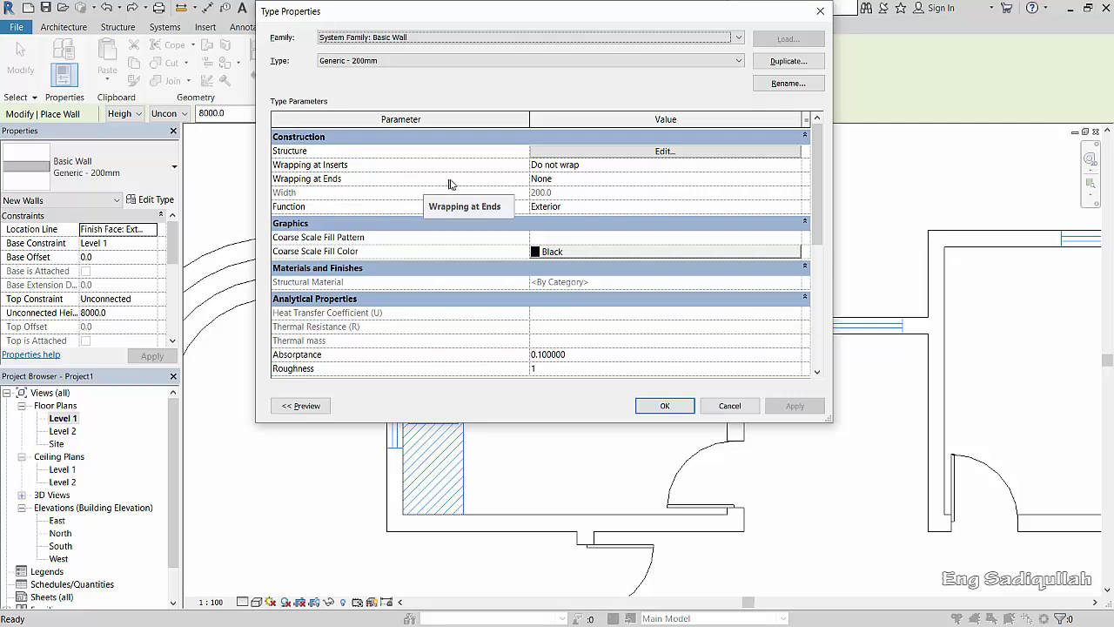
click(658, 153)
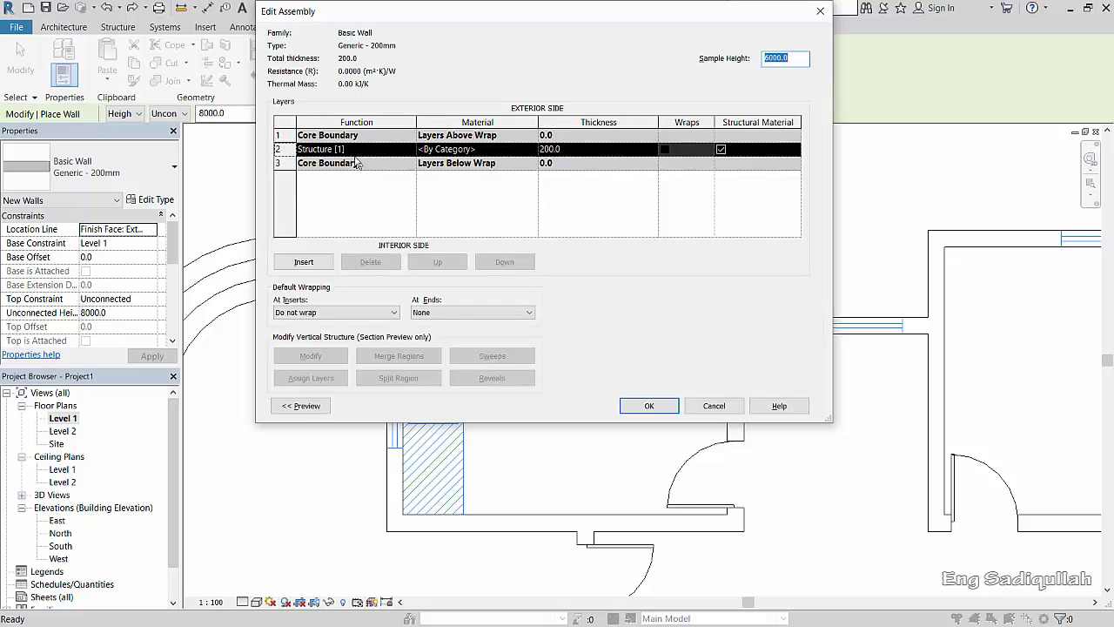
click(564, 149)
drag(592, 153, 396, 152)
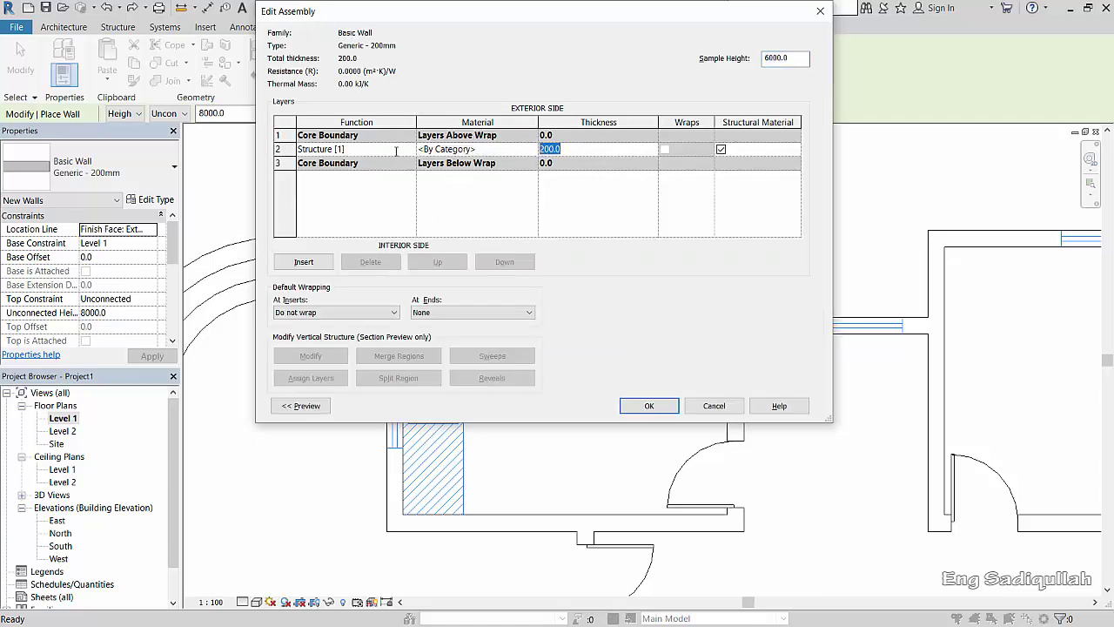
text(250)
click(648, 406)
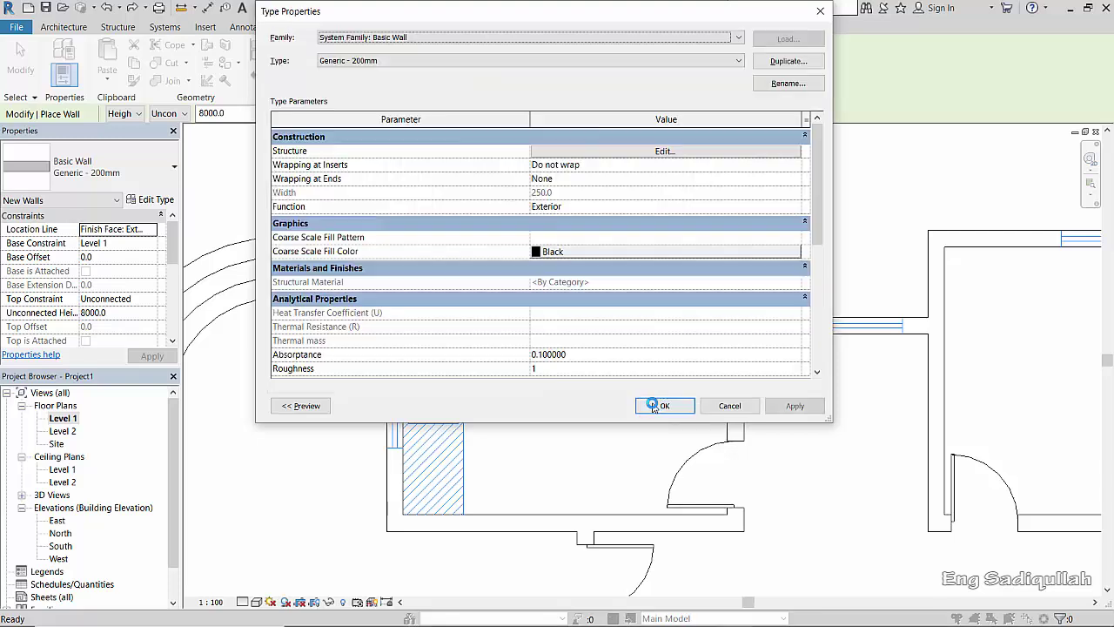
Step: Apply the 250 mm wall type and trace the kitchen's left line, undoing an overlapping trial wall
click(664, 406)
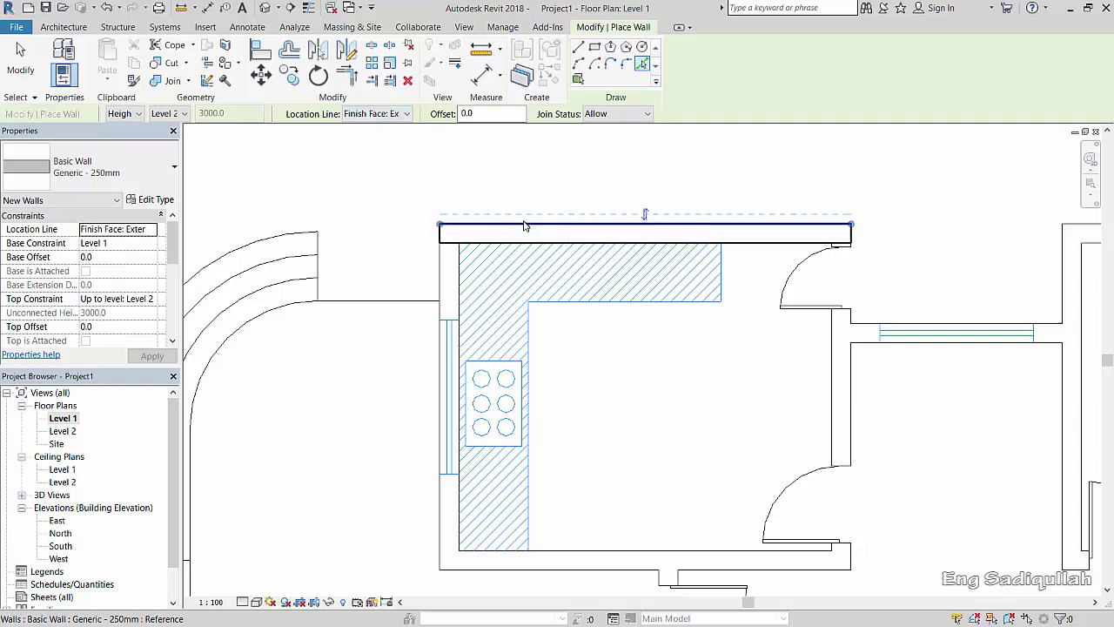
click(439, 287)
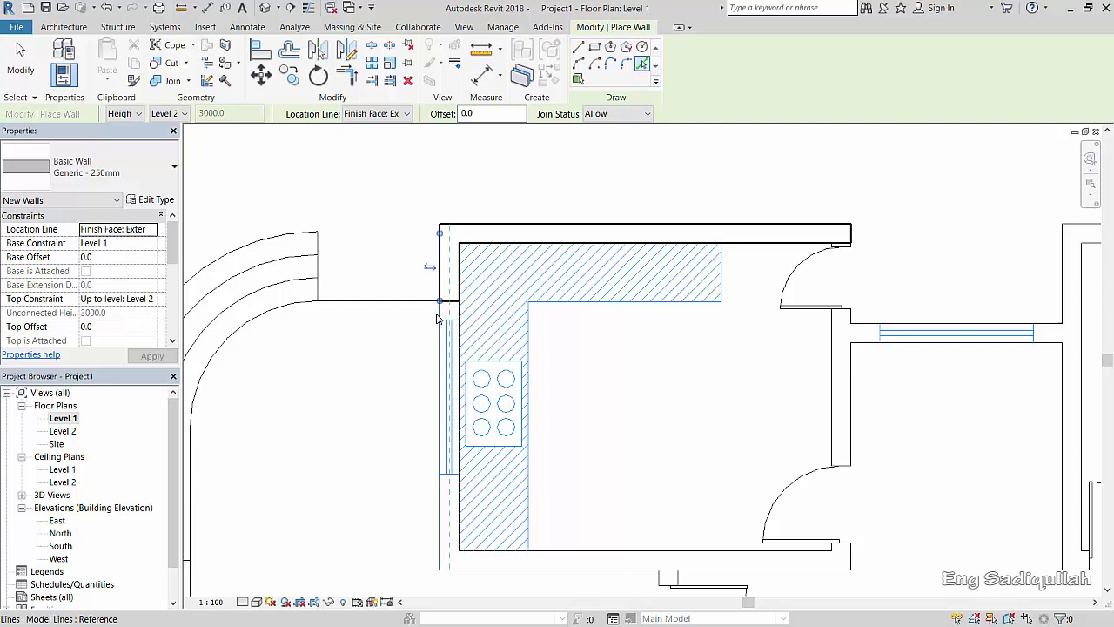
click(437, 322)
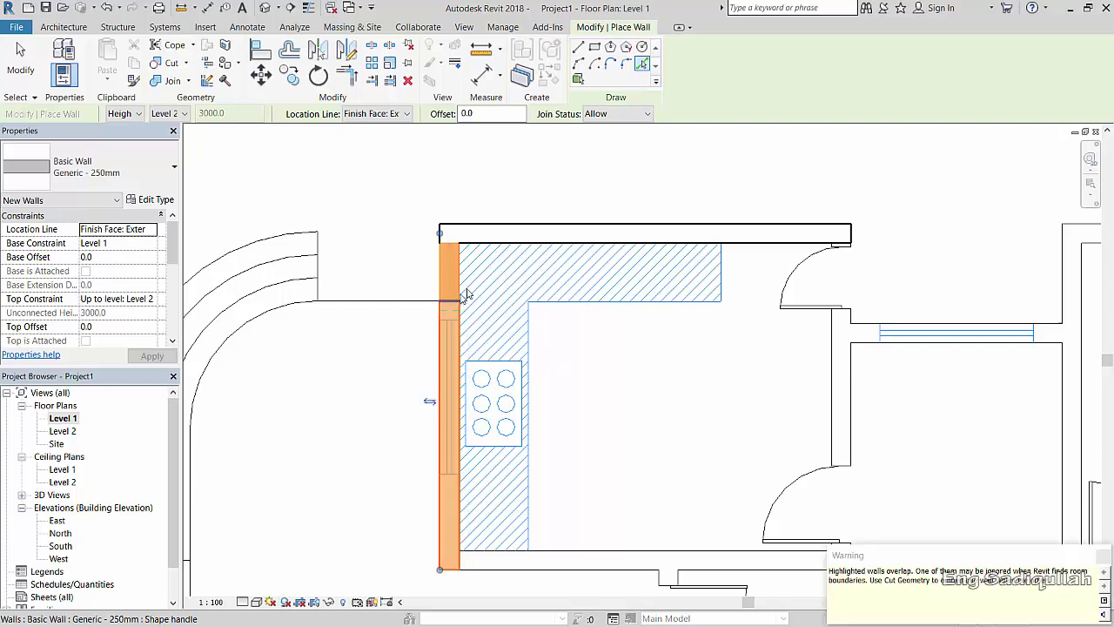
key(Escape)
key(Escape)
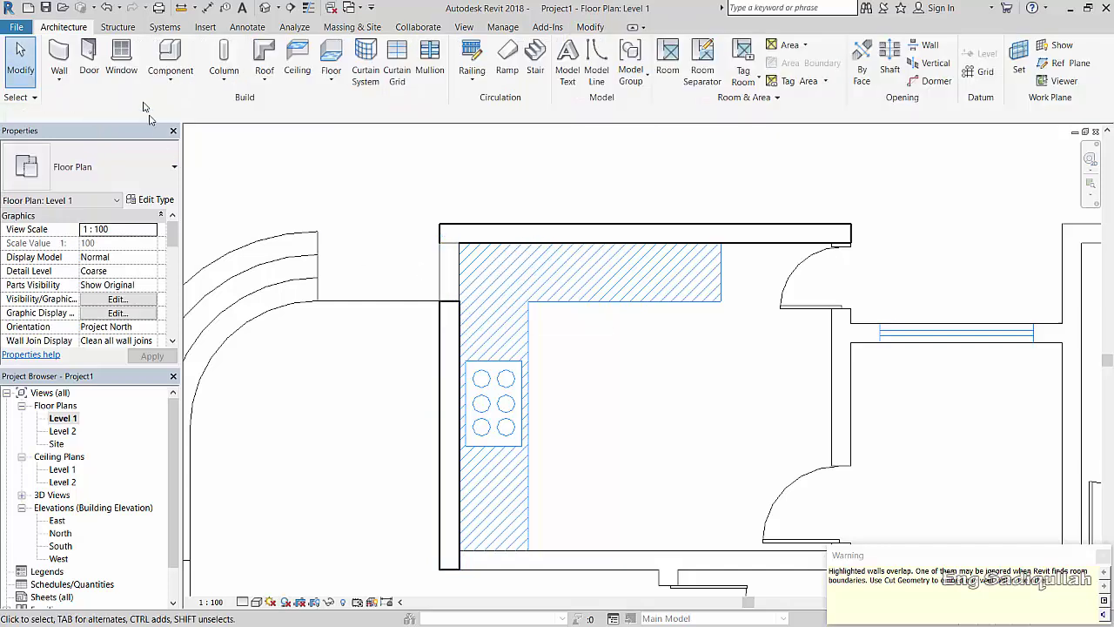
click(105, 7)
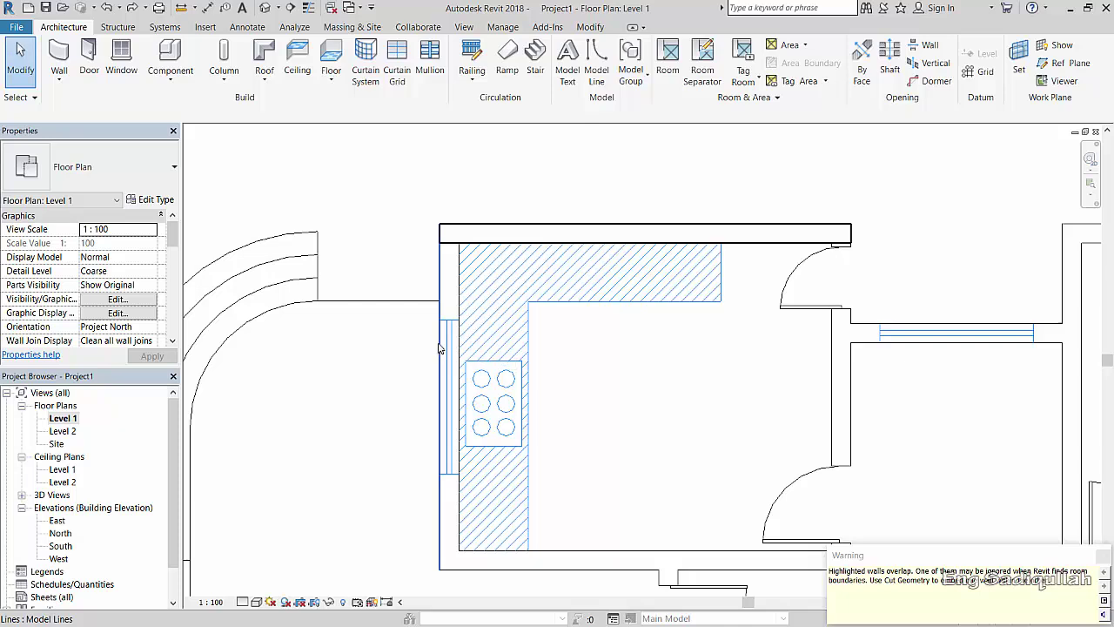
click(58, 56)
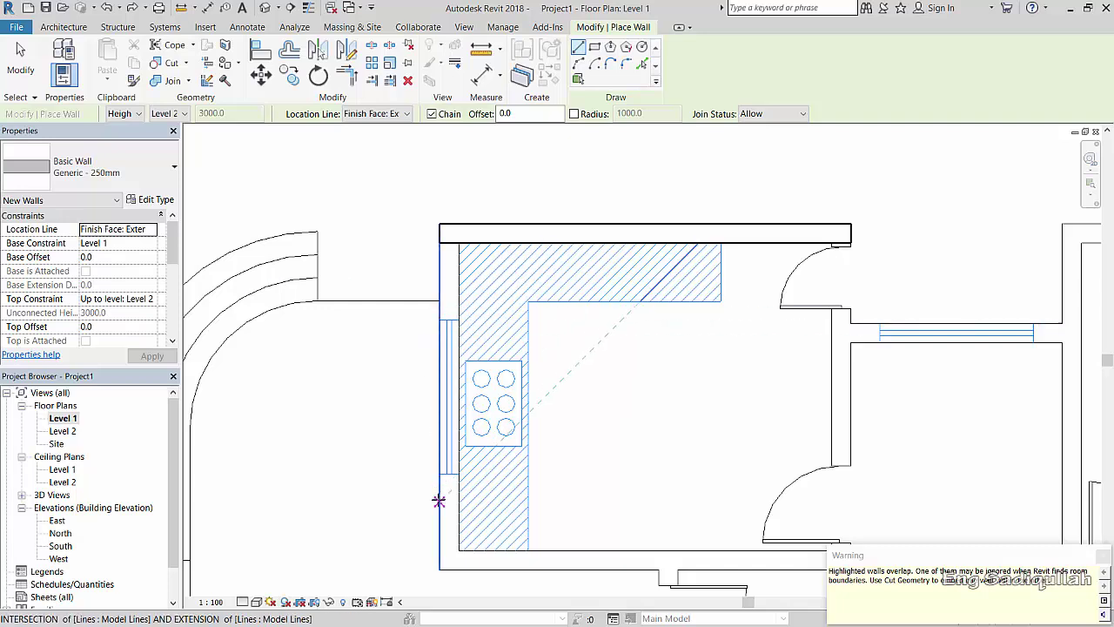
click(641, 64)
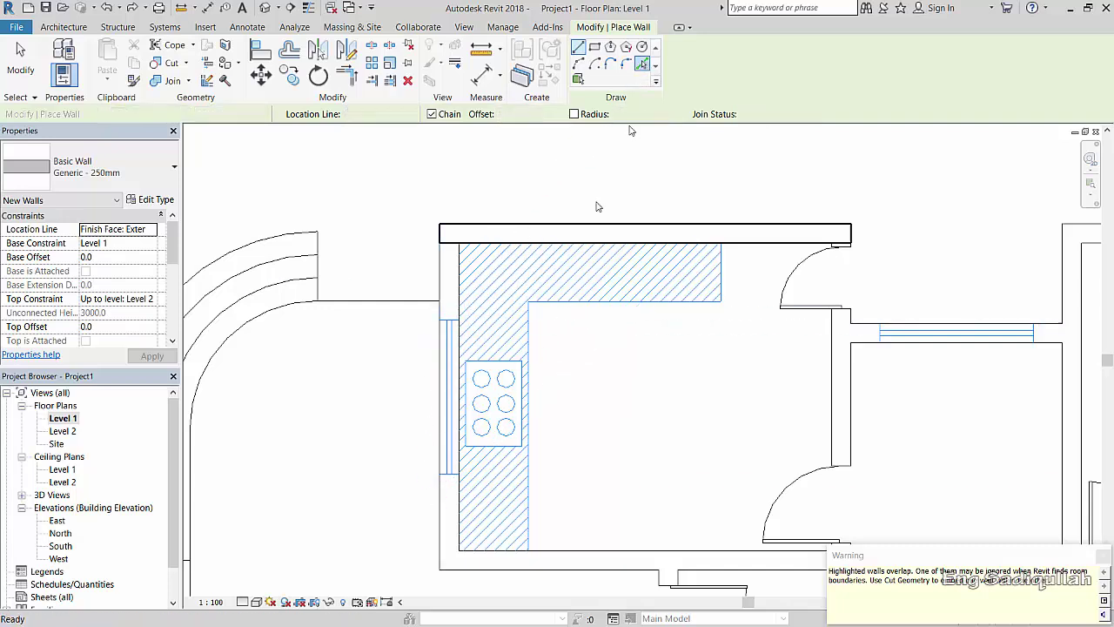
click(441, 505)
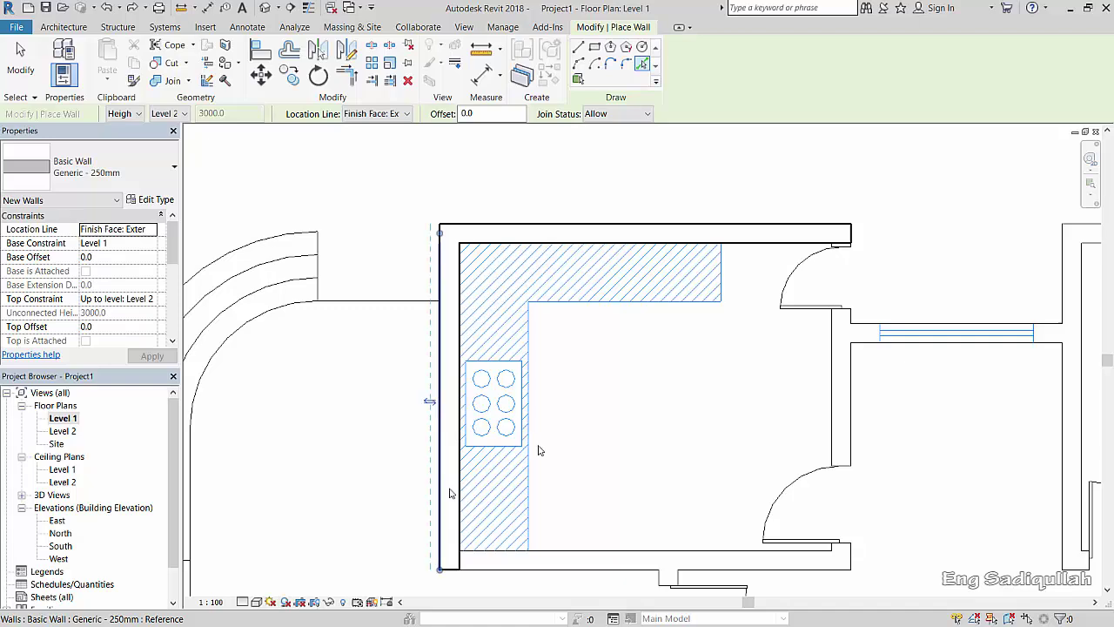
Step: Trace the kitchen's lower edge with a 250 mm wall, closing its end on the reference line
middle_drag(674, 426, 511, 222)
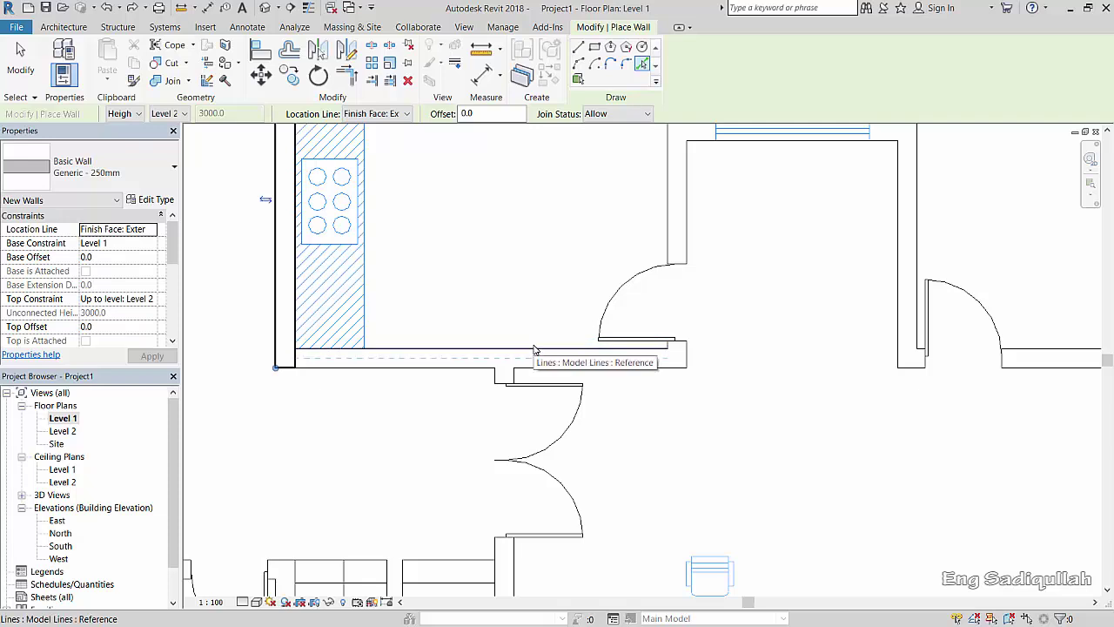
click(534, 349)
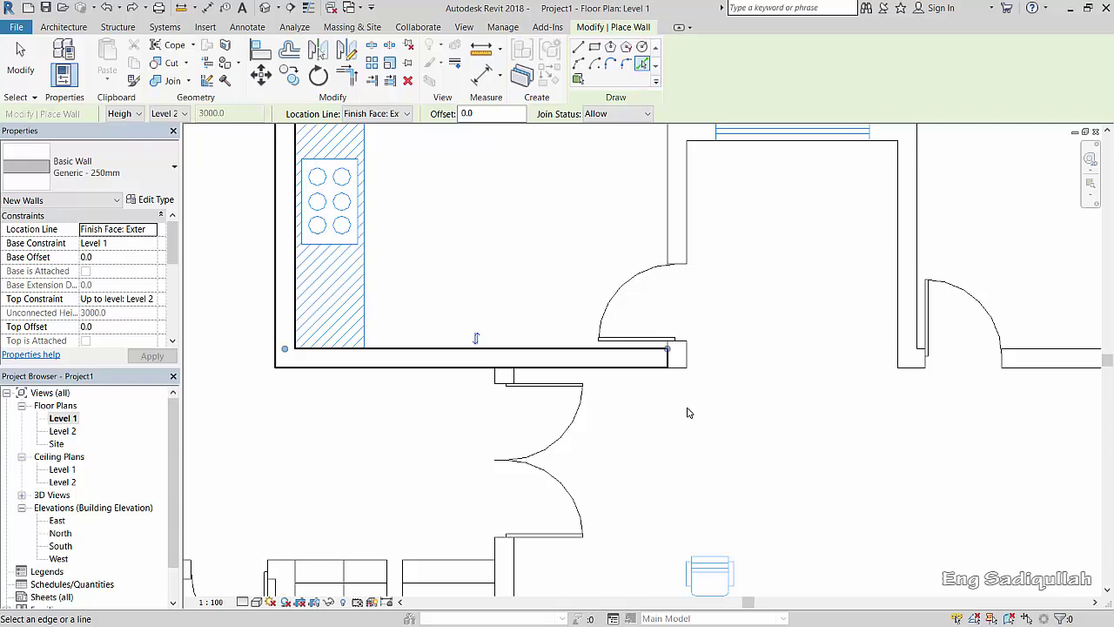
scroll(684, 364, up, 2)
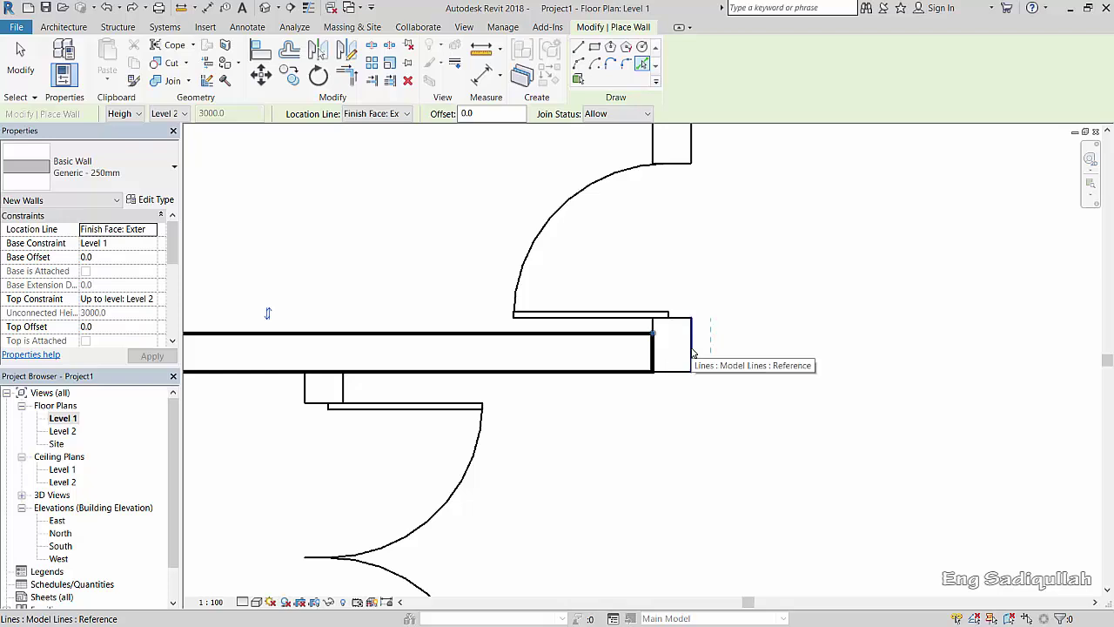
click(692, 352)
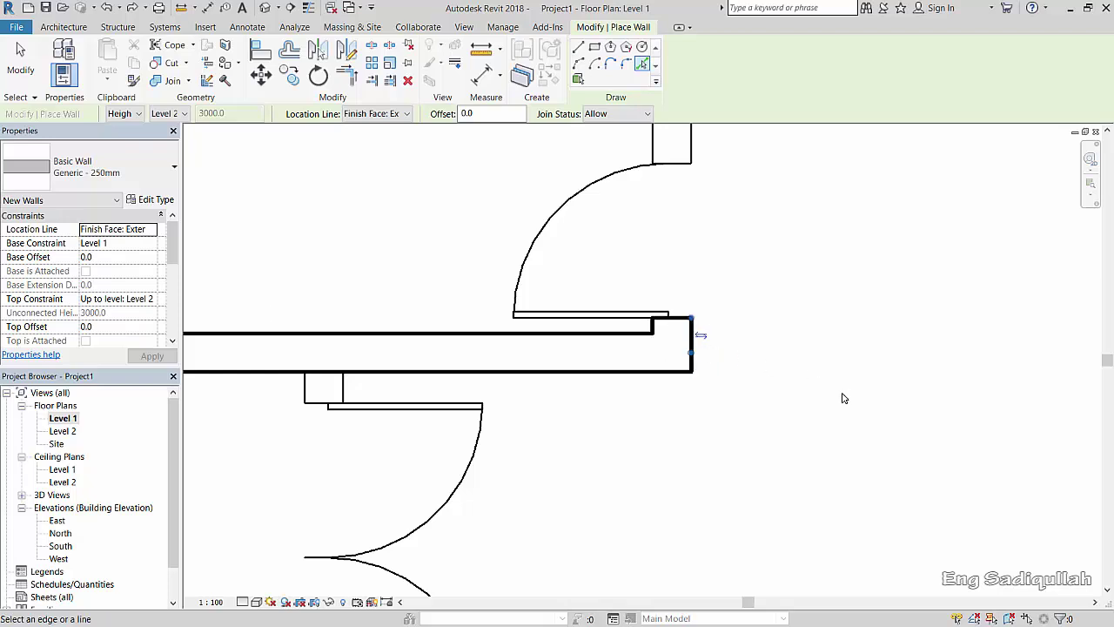
scroll(822, 357, down, 1)
Step: Trace the wall between the two door openings and the wall containing the window
middle_drag(803, 316, 609, 403)
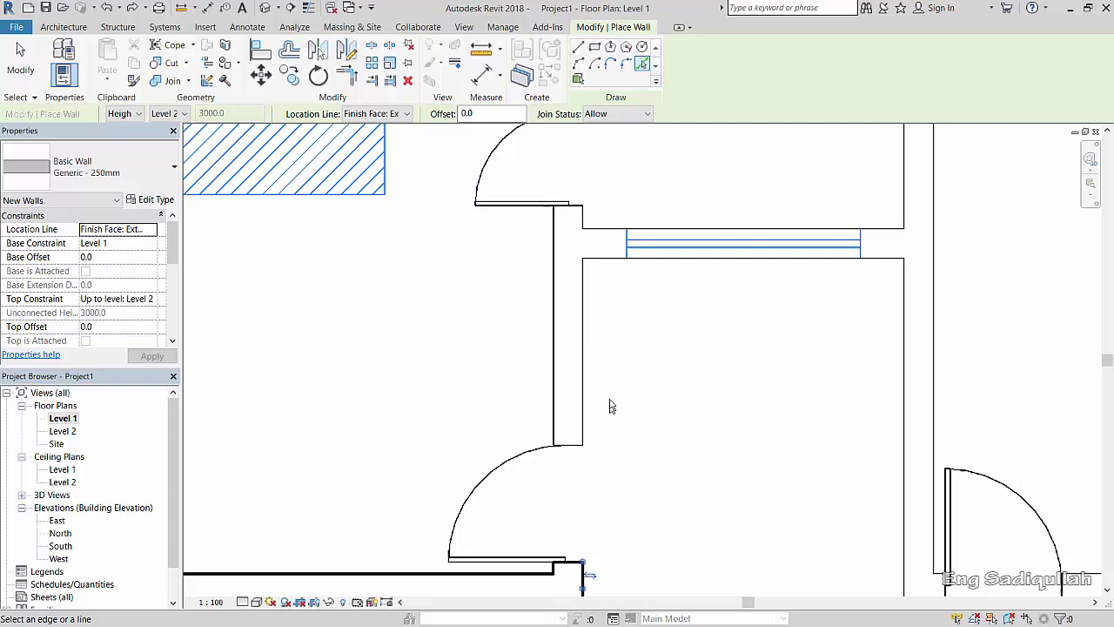
click(568, 324)
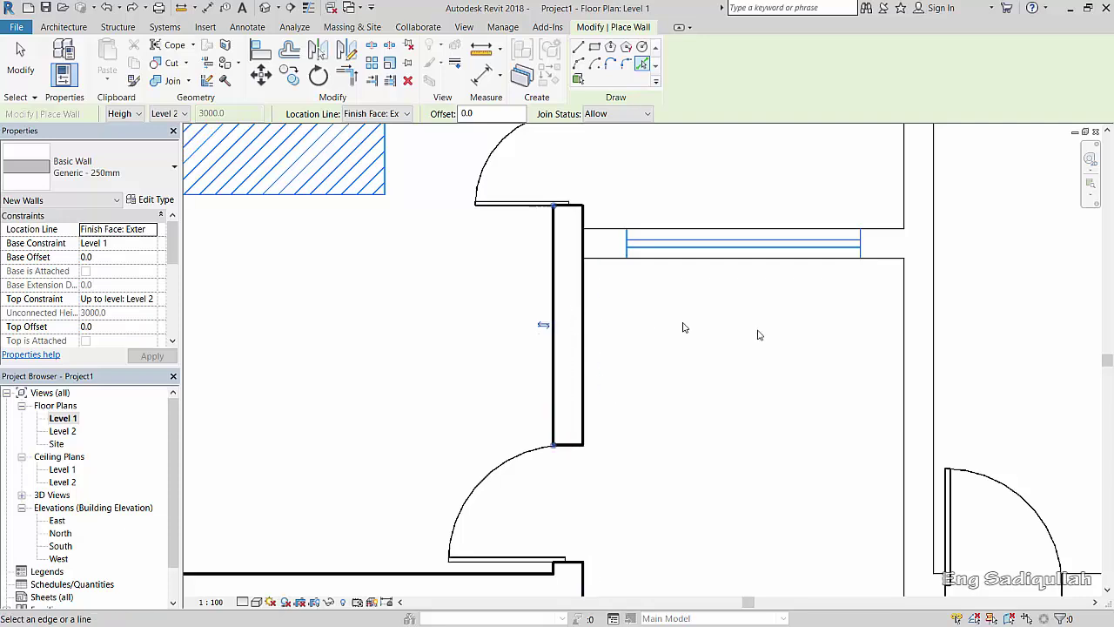
middle_drag(683, 327, 492, 135)
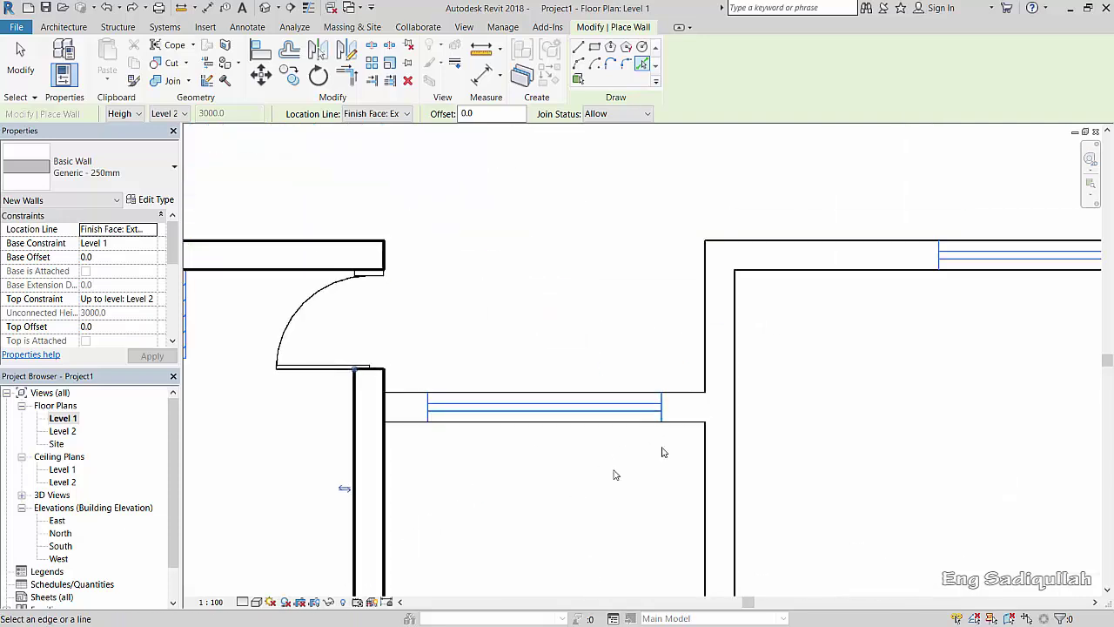
click(679, 394)
scroll(600, 470, down, 1)
middle_drag(599, 470, 500, 375)
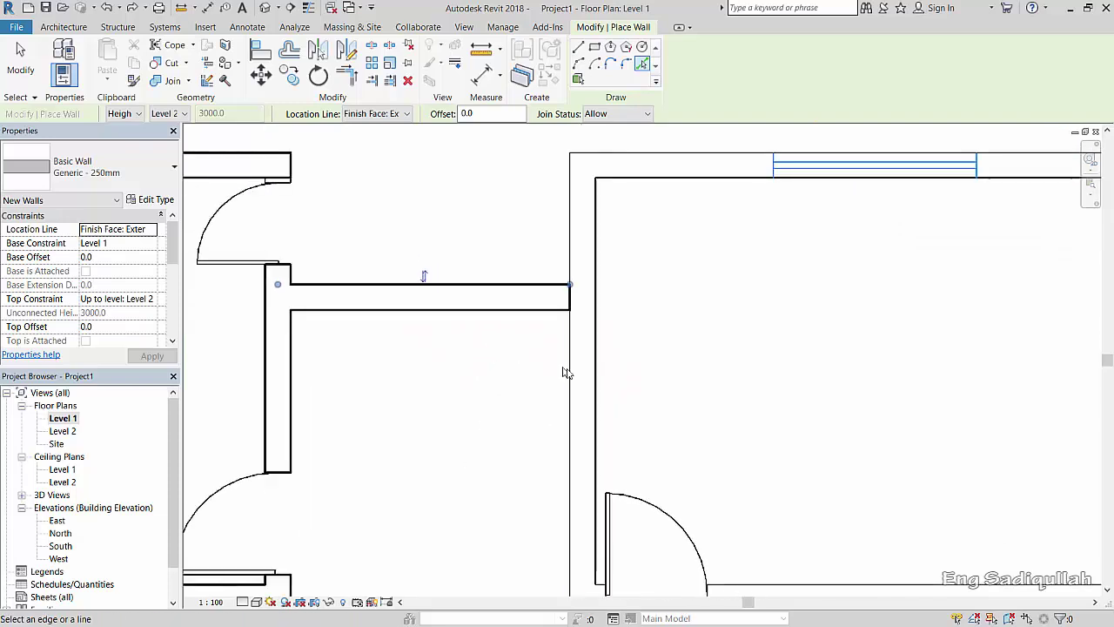
scroll(566, 372, down, 1)
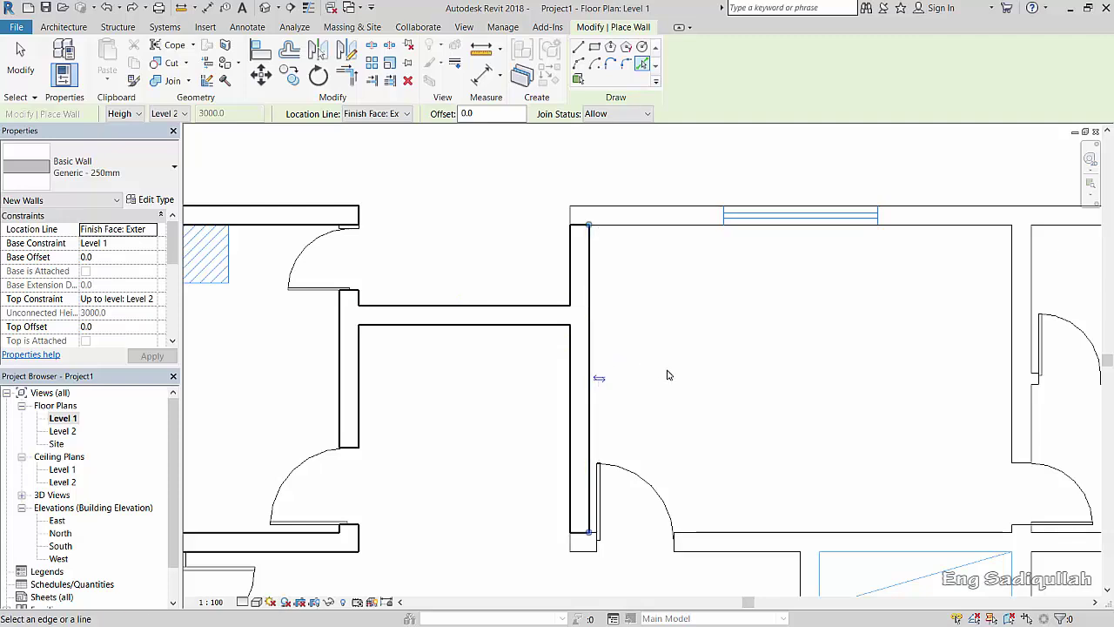
Step: Trace the top right line, the vertical room line and the small room's right side
middle_drag(668, 376, 542, 511)
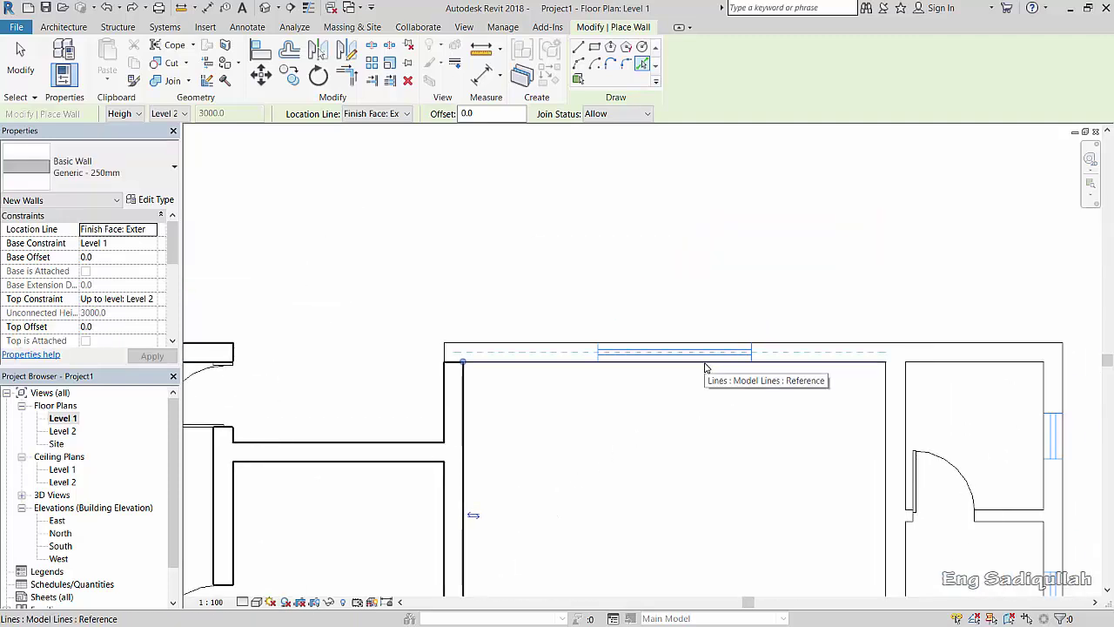
mouse_move(705, 367)
middle_down()
mouse_move(361, 253)
mouse_move(513, 329)
middle_up()
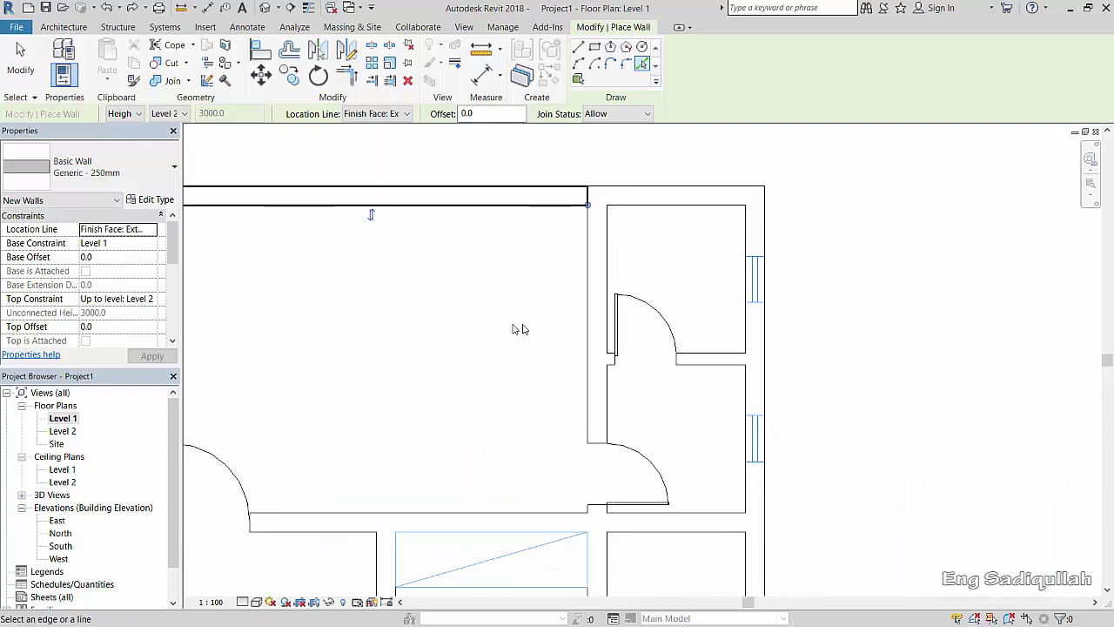
click(582, 327)
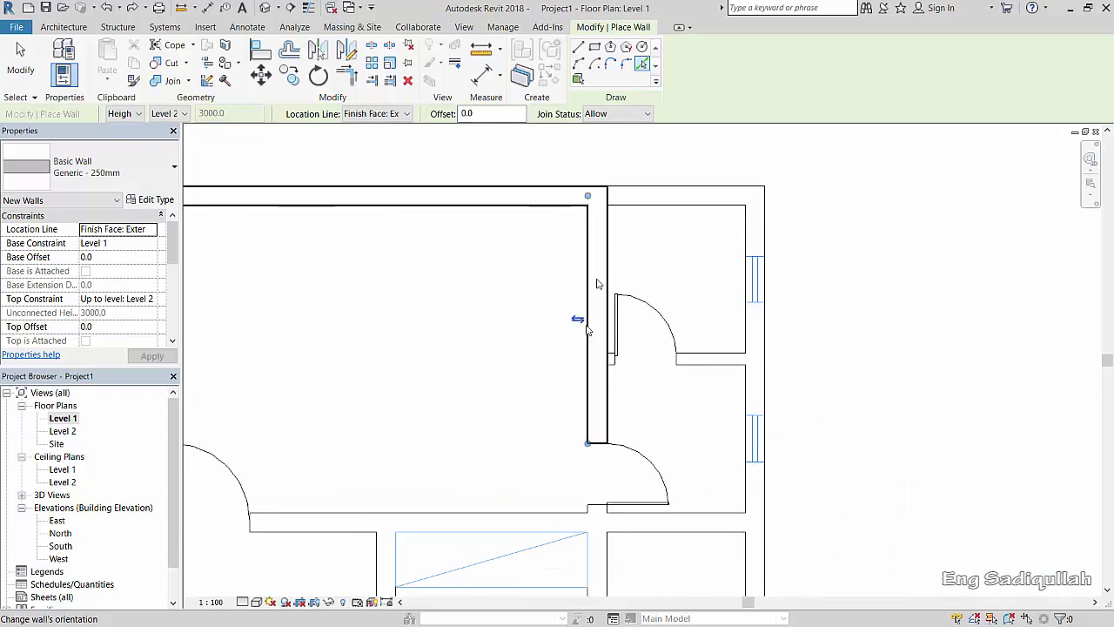
click(668, 214)
click(745, 353)
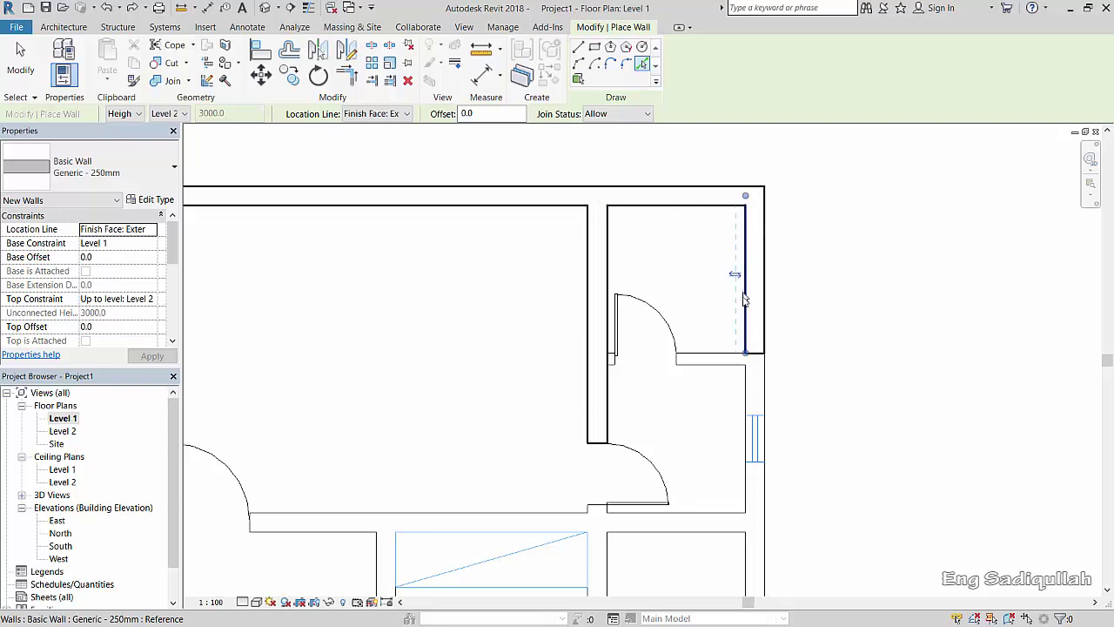
Step: Undo the misplaced wall and zoom out to review the plan's right side
mouse_move(770, 434)
middle_down()
mouse_move(722, 299)
mouse_move(743, 351)
middle_up()
scroll(733, 313, down, 2)
scroll(743, 352, down, 1)
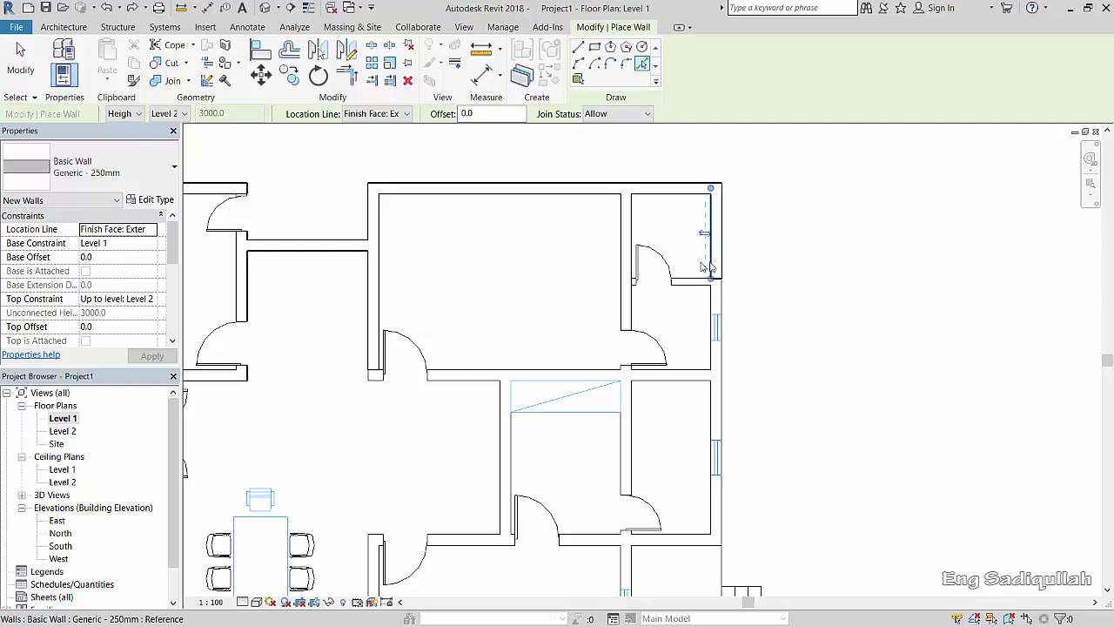
click(109, 9)
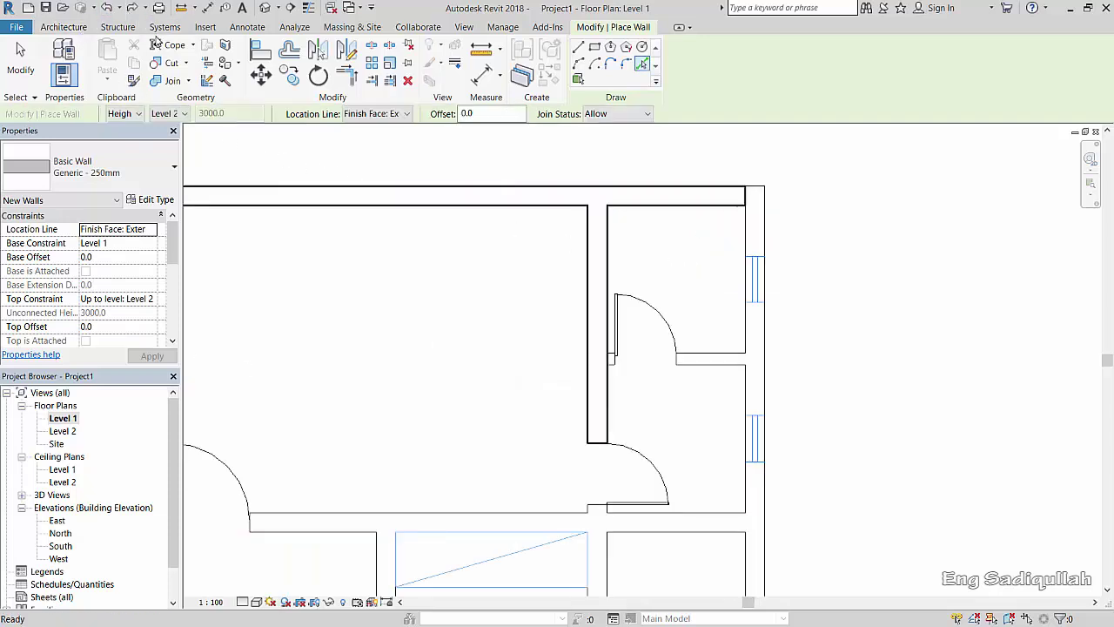
scroll(778, 373, up, 1)
mouse_move(684, 348)
middle_down()
mouse_move(688, 412)
mouse_move(632, 322)
middle_up()
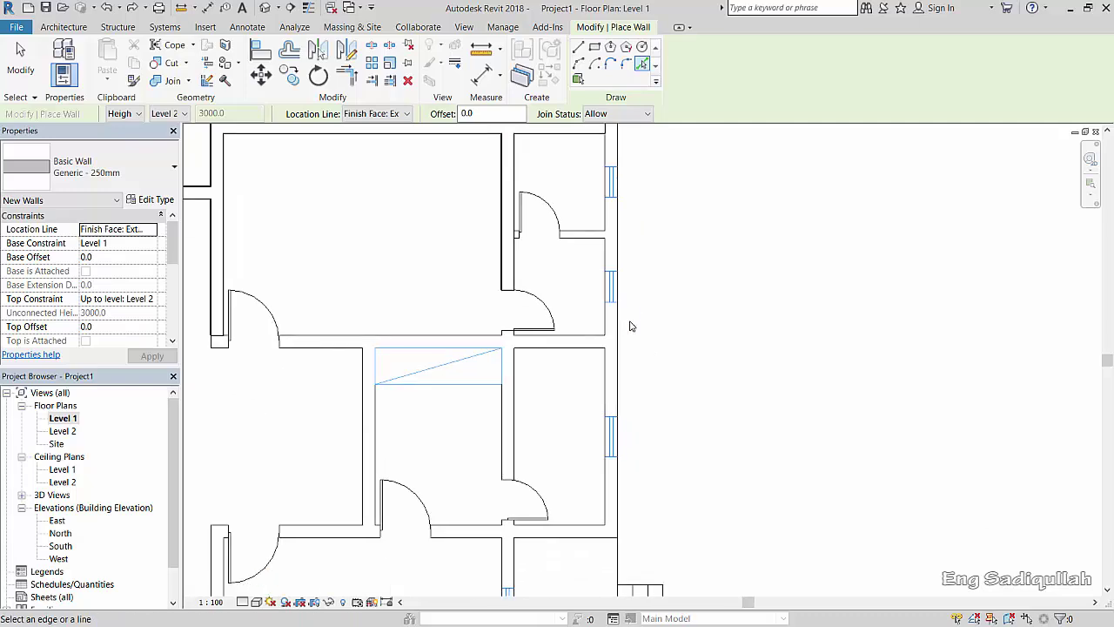
scroll(661, 348, down, 1)
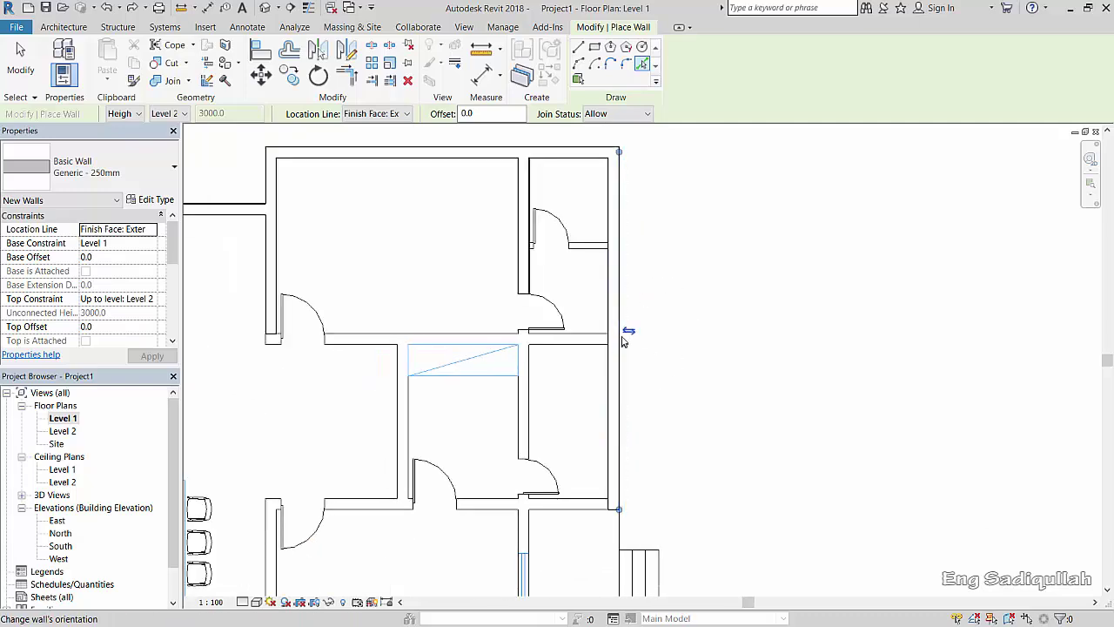
scroll(623, 359, up, 1)
scroll(565, 359, down, 3)
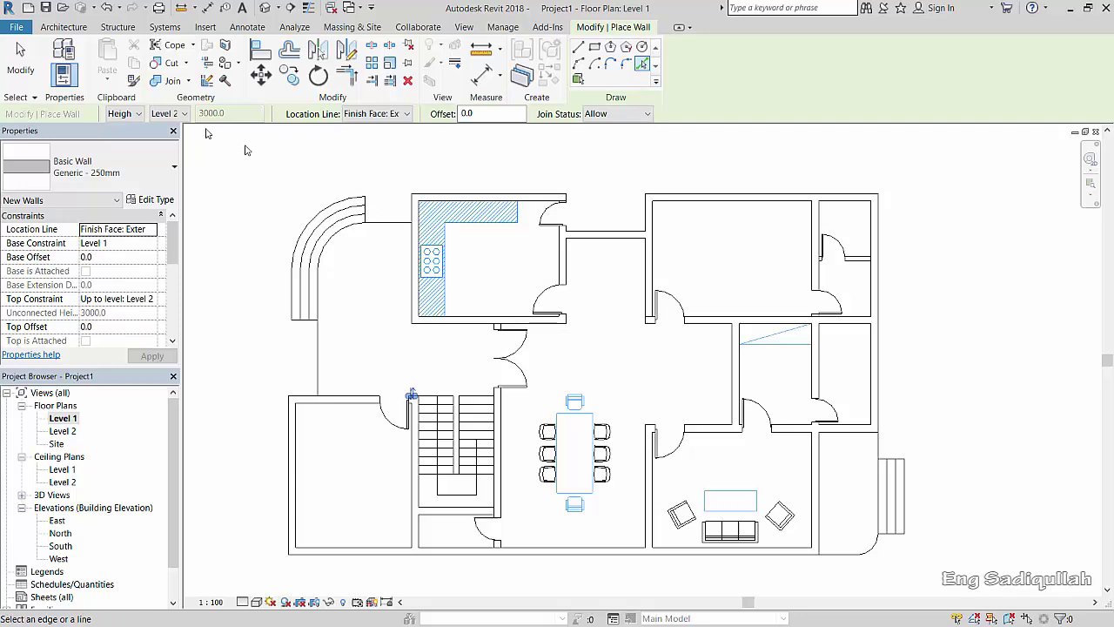
Step: End wall placement and display the traced Generic - 250mm walls in the default 3D view
click(21, 56)
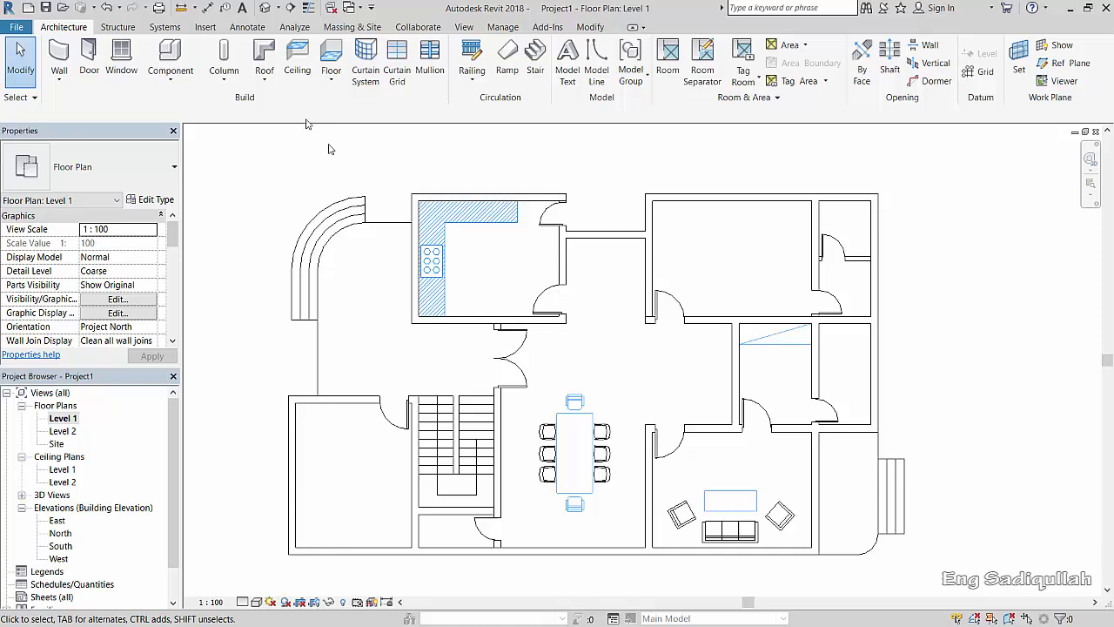
click(264, 7)
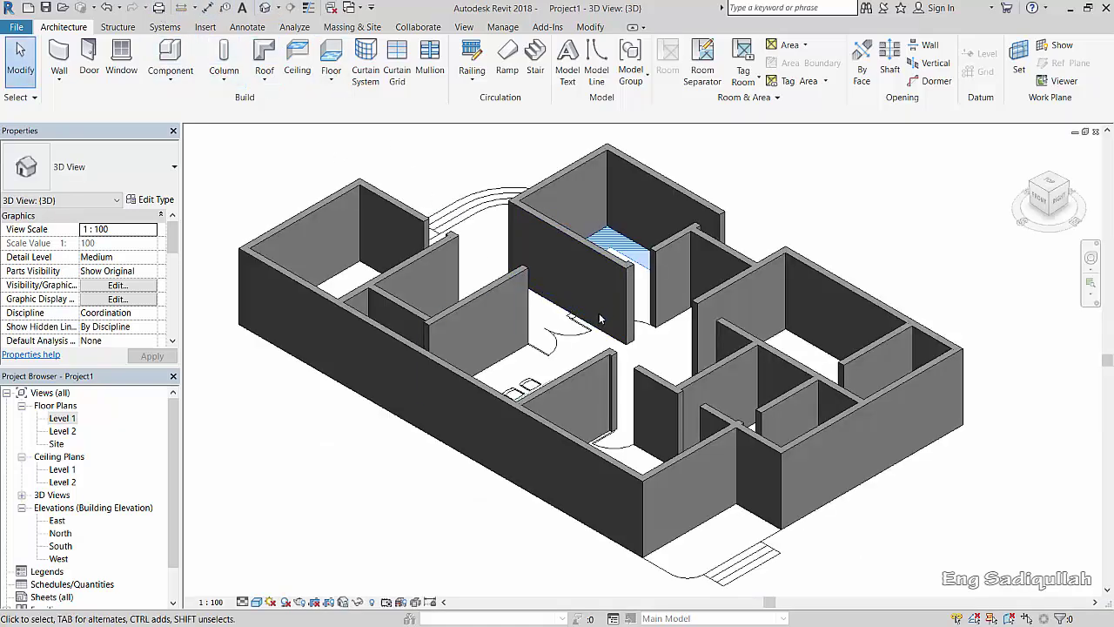
middle_drag(662, 351, 675, 340)
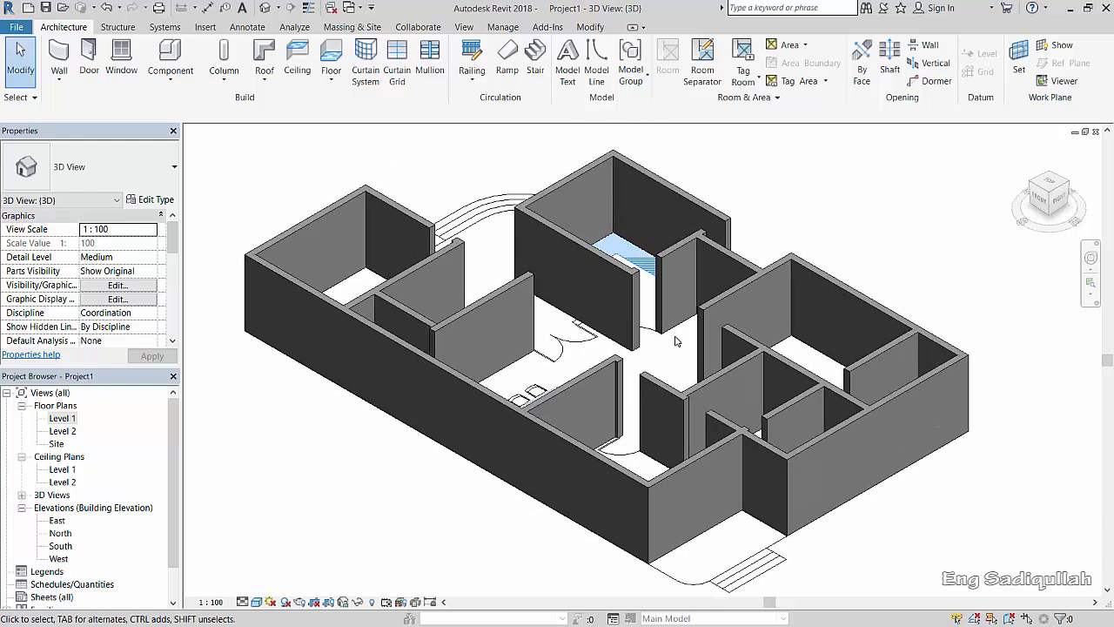
middle_drag(655, 299, 696, 294)
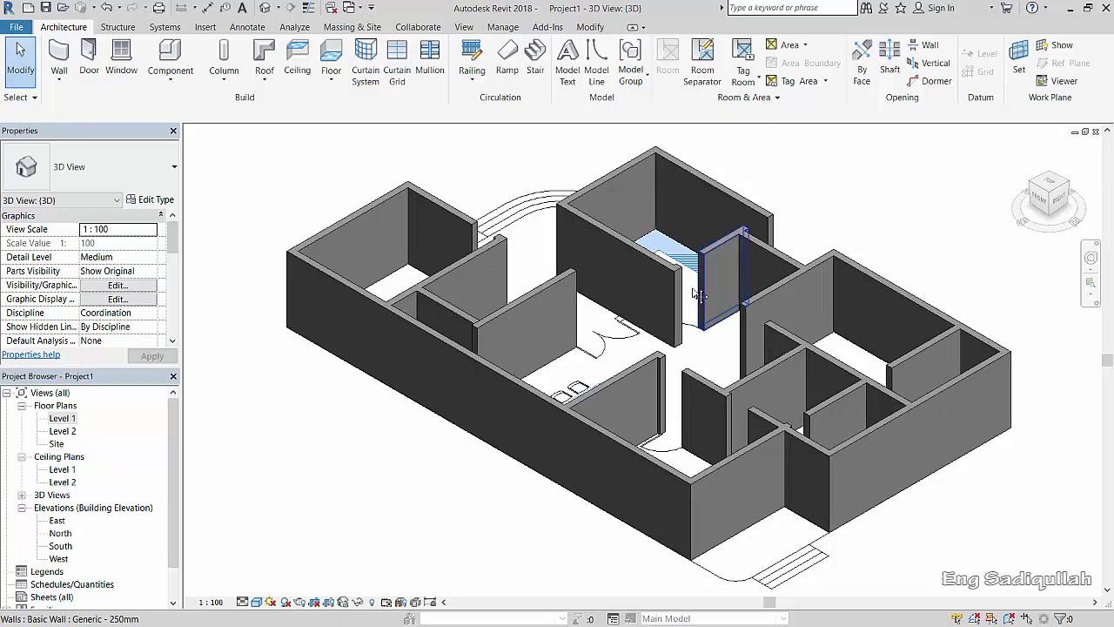